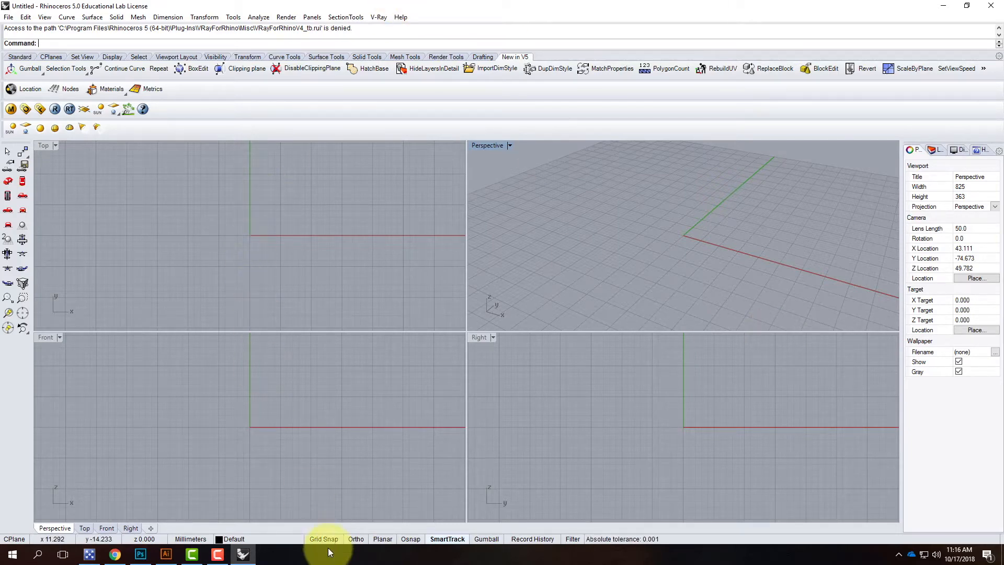
# Step: Switch to Chrome and open the Exercise 215 page from the Fall 2018 exercises for Digital Tools For Architects (Archi 136)
pyautogui.click(116, 555)
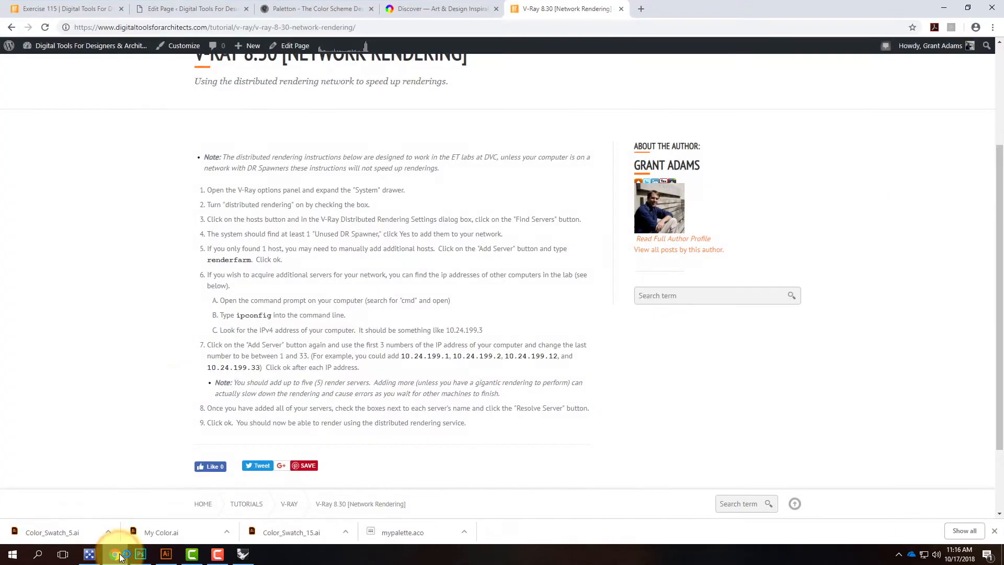
pyautogui.click(62, 10)
pyautogui.scroll(15, 489, 250)
pyautogui.moveTo(544, 161)
pyautogui.moveTo(587, 162)
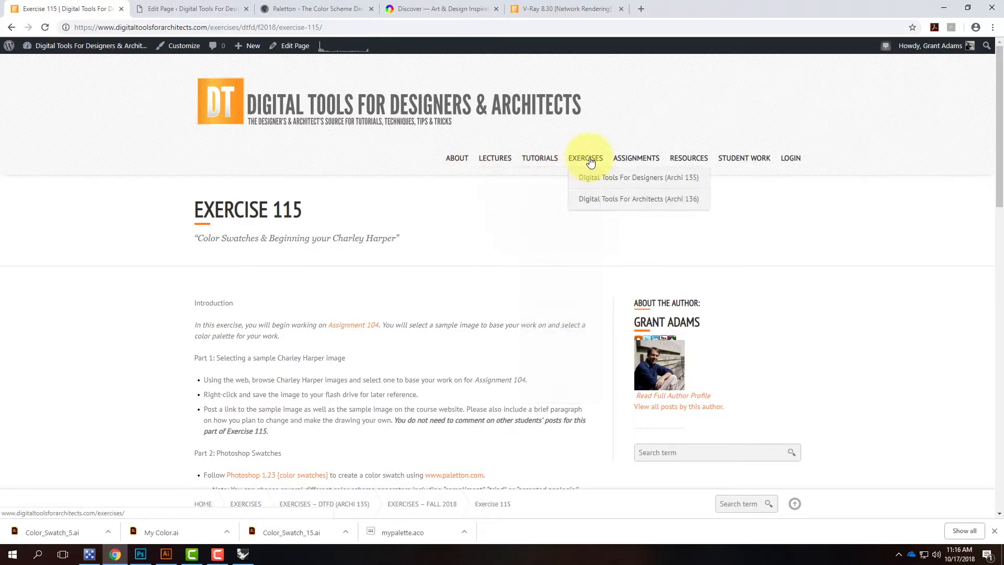
pyautogui.click(525, 200)
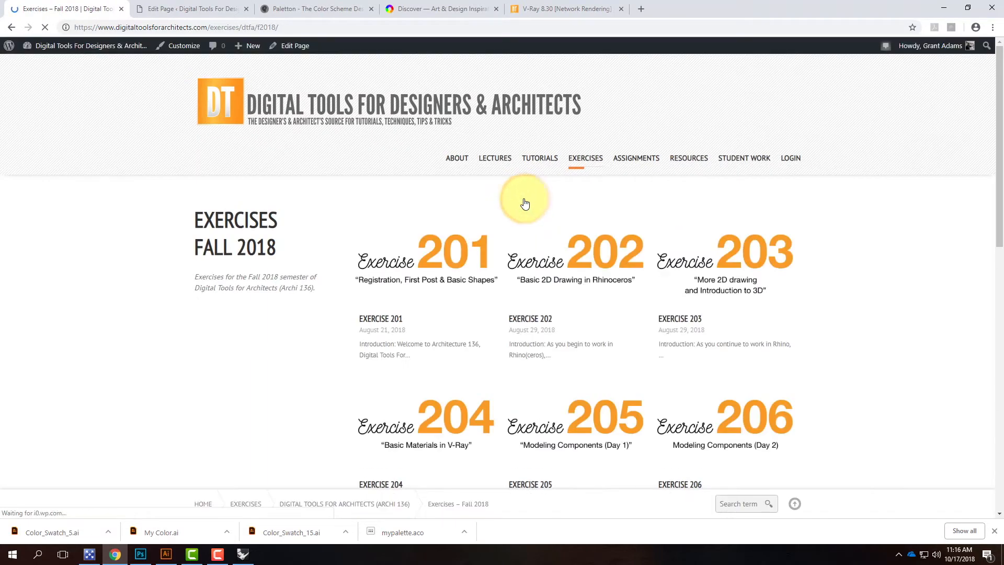
pyautogui.scroll(-10, 409, 285)
pyautogui.scroll(-2, 413, 289)
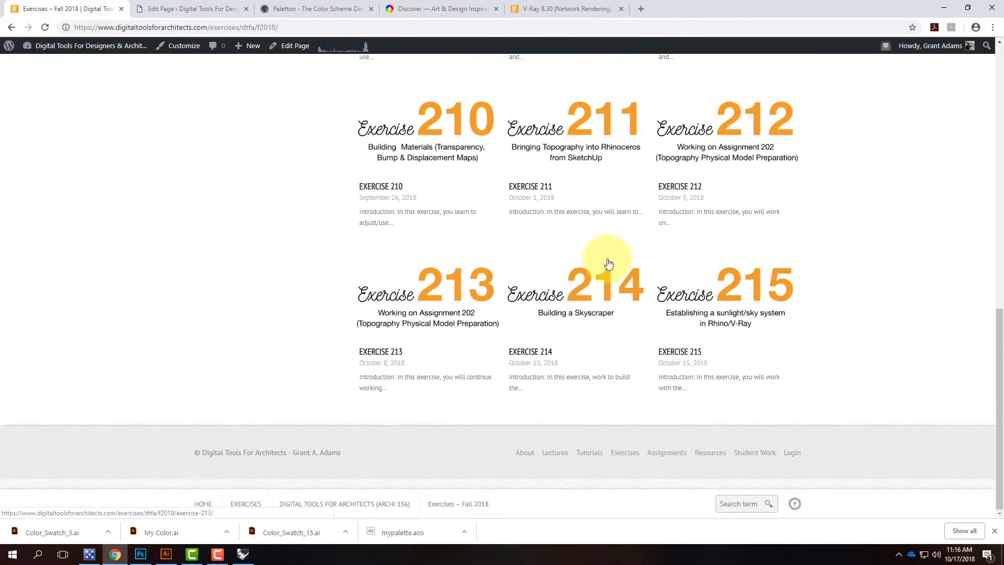
pyautogui.click(715, 291)
pyautogui.scroll(-15, 457, 267)
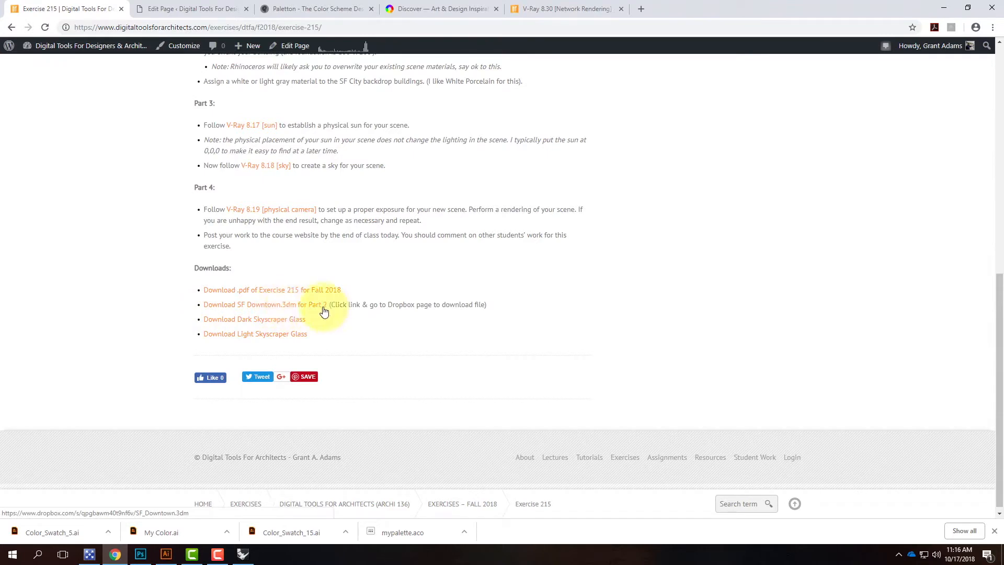
# Step: Download SF_Downtown.3dm directly from the exercise's Dropbox link without creating an account, and return to Rhinoceros
pyautogui.click(302, 305)
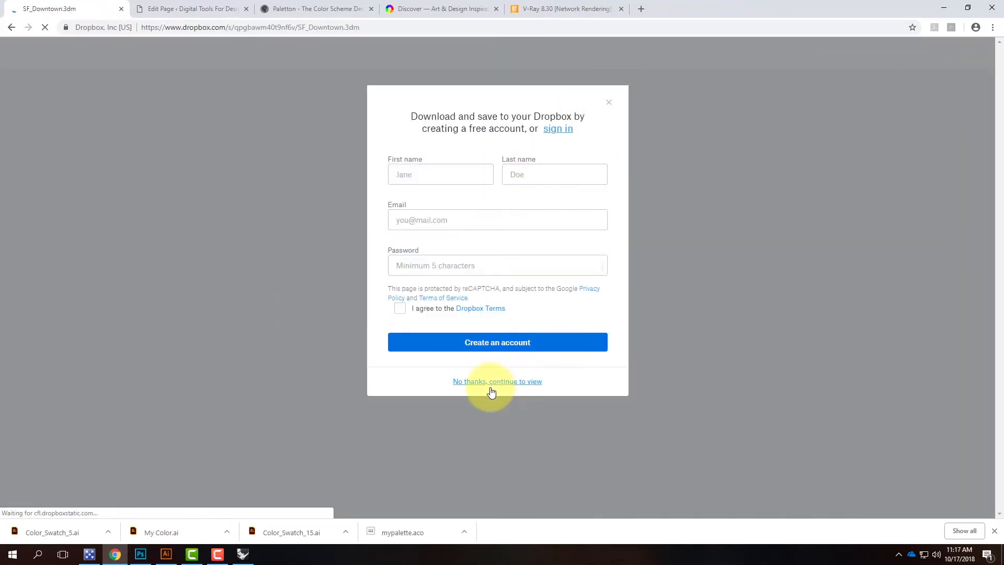
pyautogui.click(491, 382)
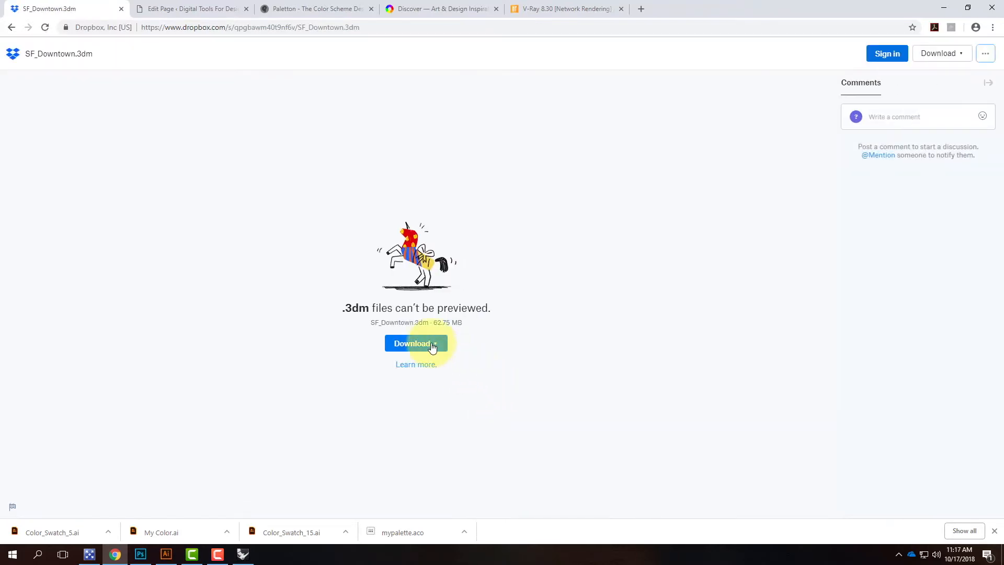
pyautogui.click(435, 349)
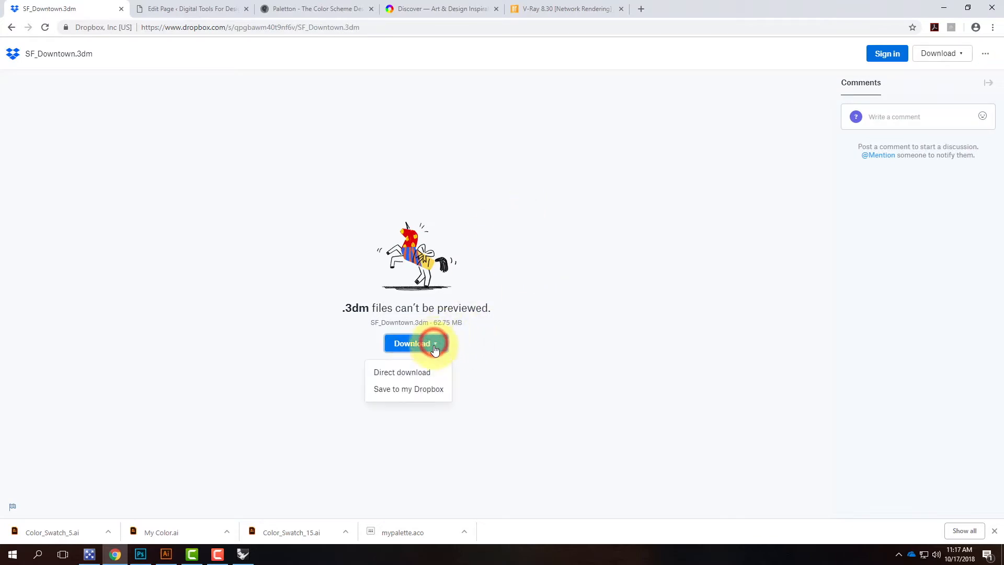
pyautogui.click(407, 373)
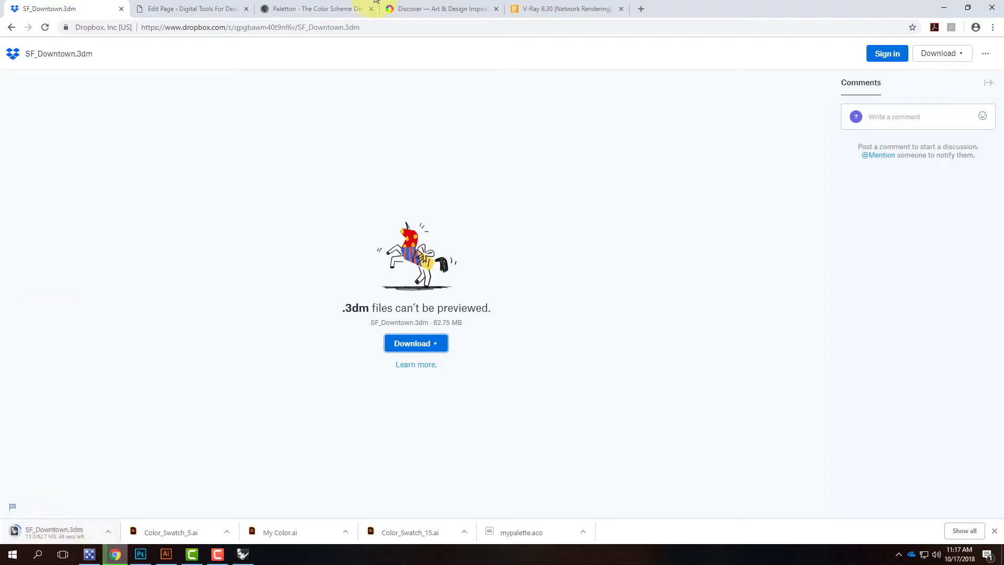
pyautogui.click(944, 8)
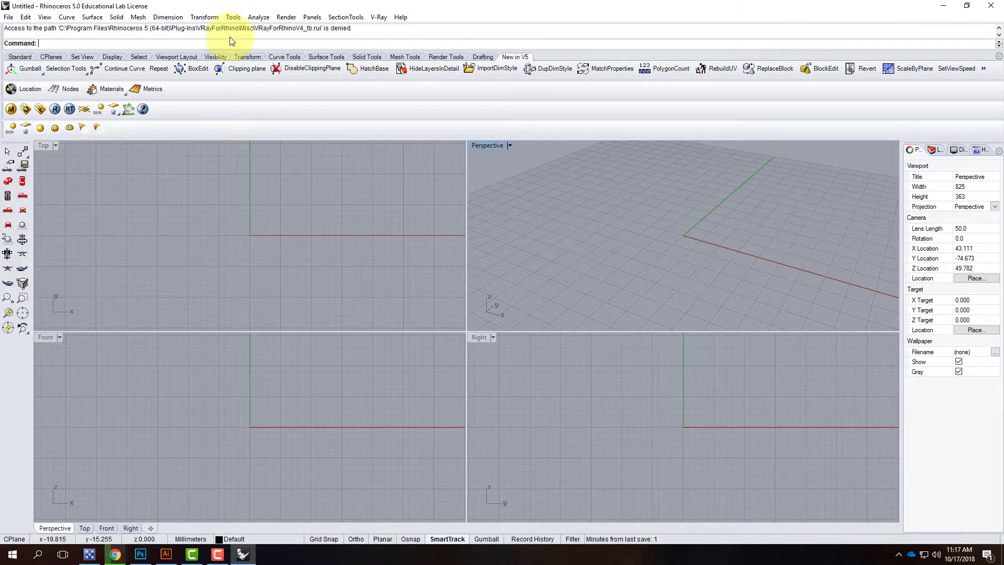
# Step: Open the Skyscraper_F2018 model from the Ex214 - Building a Skyscraper folder in the Live - A136 Exercises on OneDrive
pyautogui.click(8, 18)
pyautogui.click(33, 42)
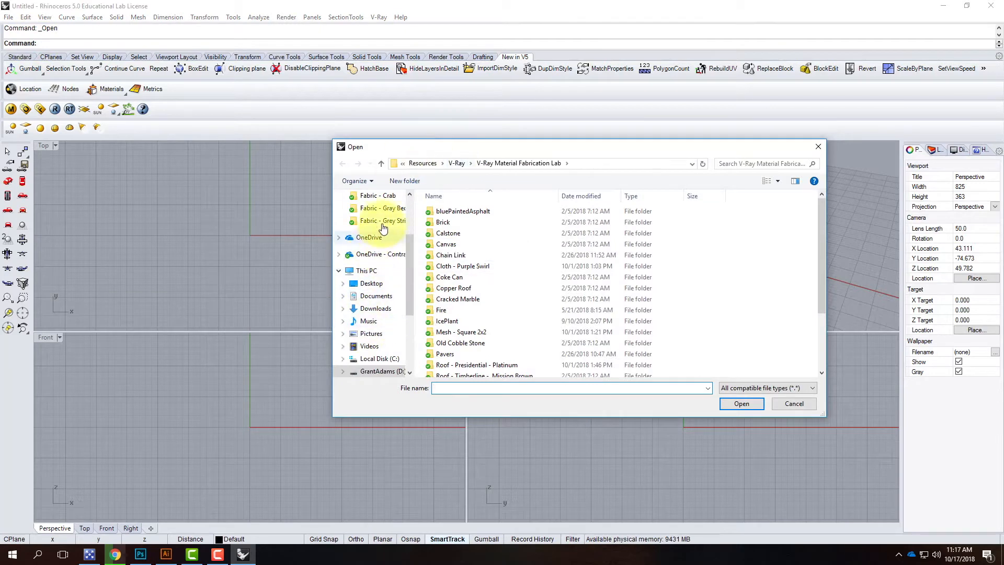
pyautogui.click(371, 254)
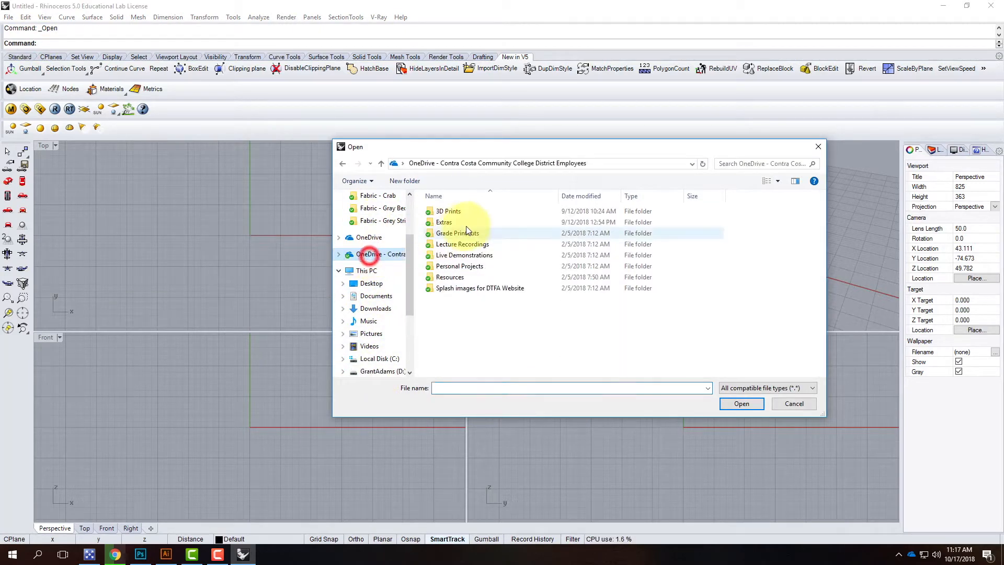
pyautogui.doubleClick(460, 258)
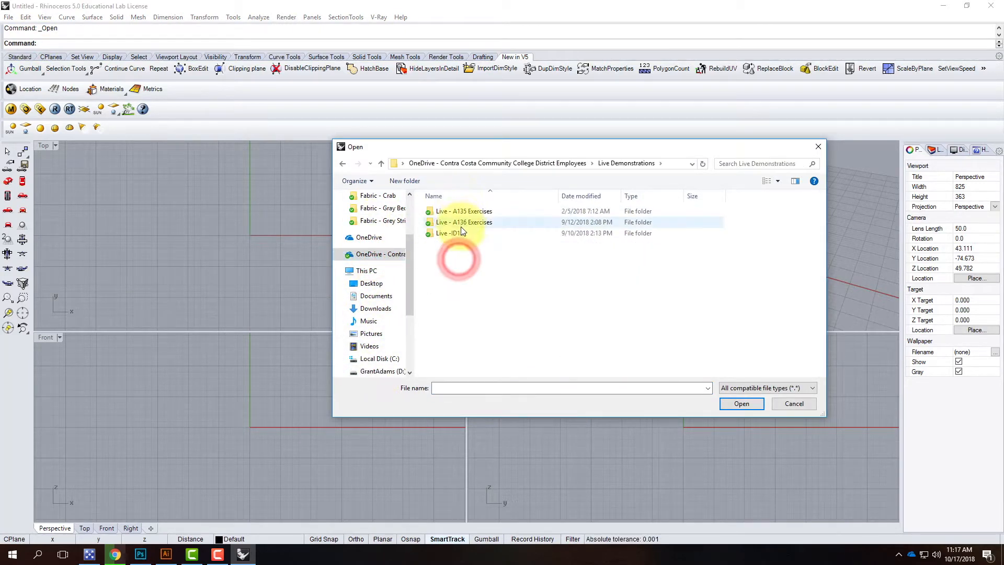
pyautogui.doubleClick(462, 222)
pyautogui.scroll(-2, 456, 313)
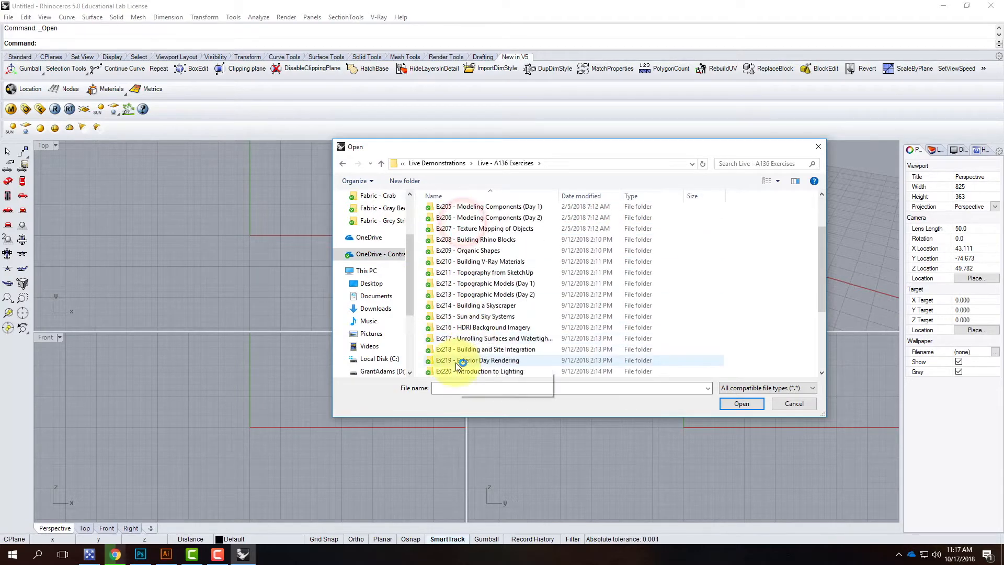
pyautogui.doubleClick(452, 305)
pyautogui.click(460, 211)
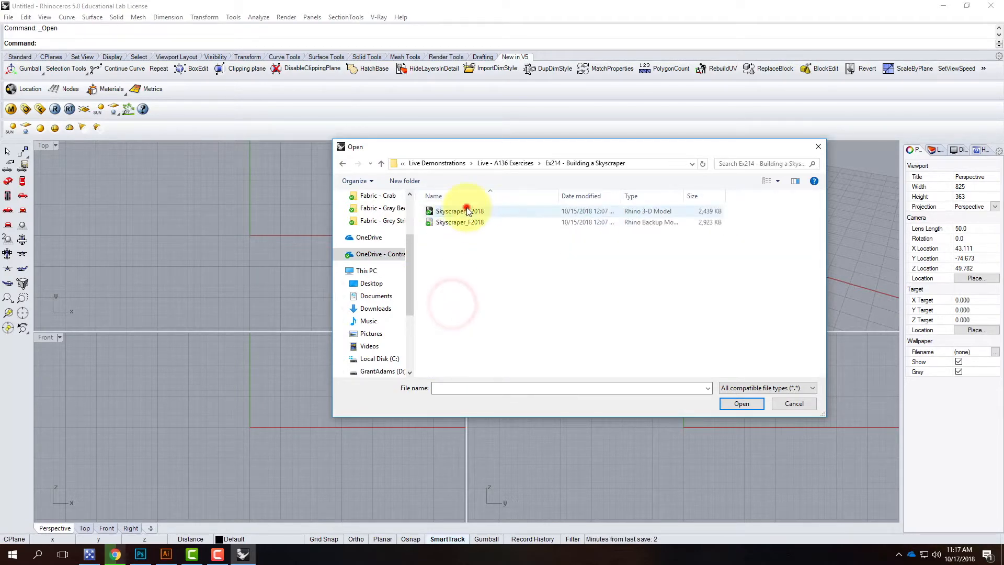
pyautogui.click(731, 404)
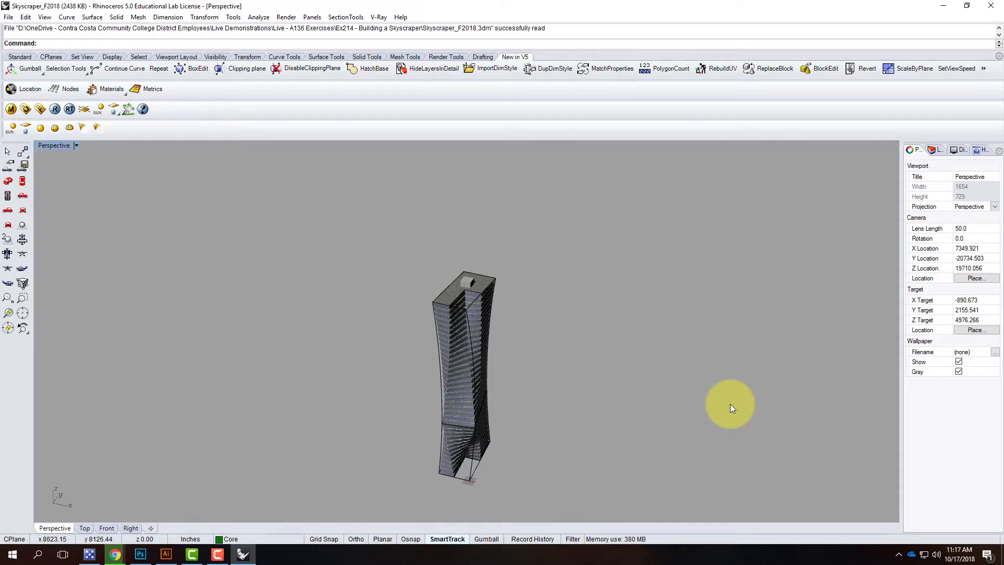
# Step: Start a new file from the Large Objects - Inches template
pyautogui.click(9, 16)
pyautogui.click(21, 32)
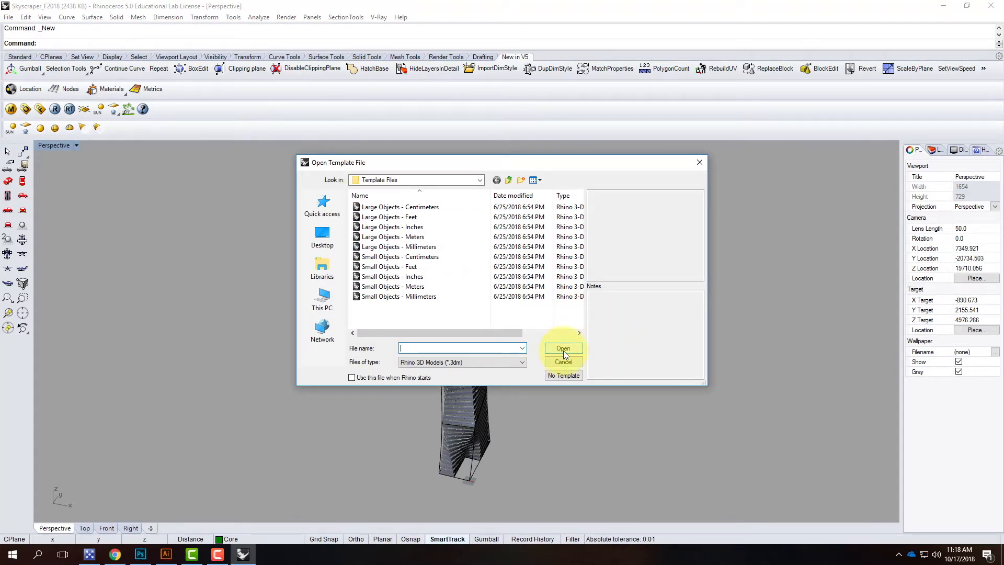
pyautogui.click(393, 226)
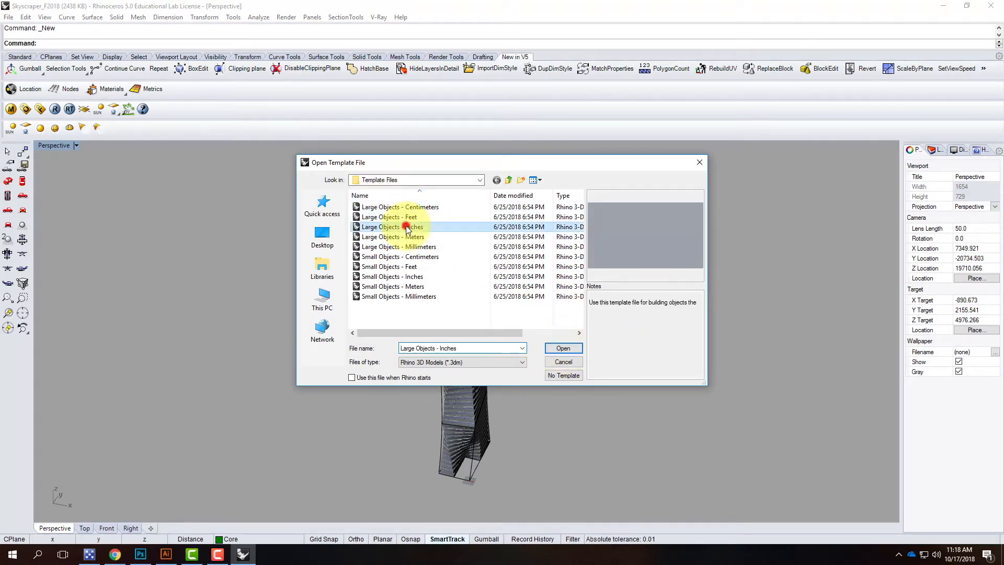
pyautogui.click(570, 347)
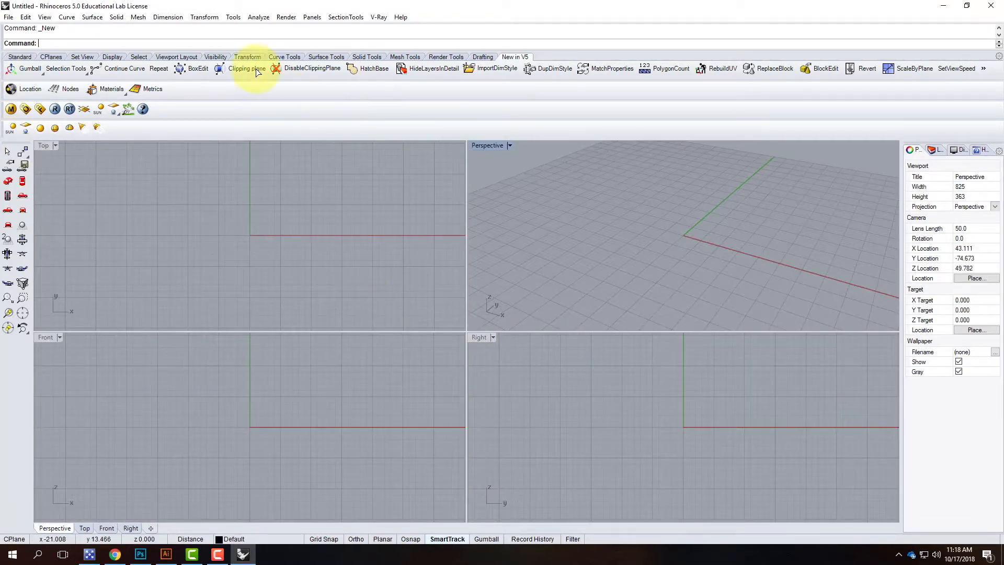
# Step: Create a solid box from the origin 0,0 with a 100' by 200' base and a height of 600'
pyautogui.click(16, 56)
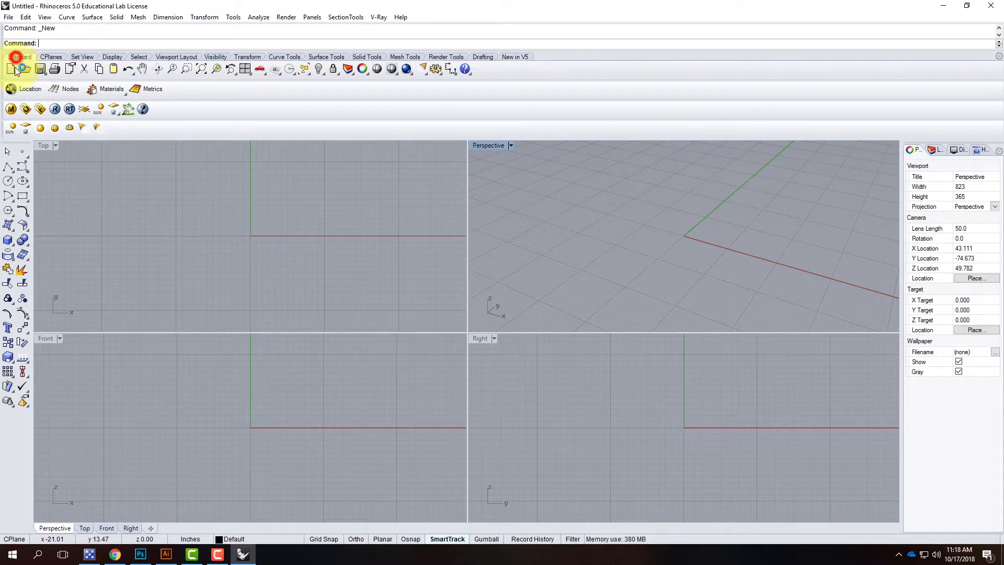
pyautogui.click(7, 240)
pyautogui.write('0,0')
pyautogui.press('Return')
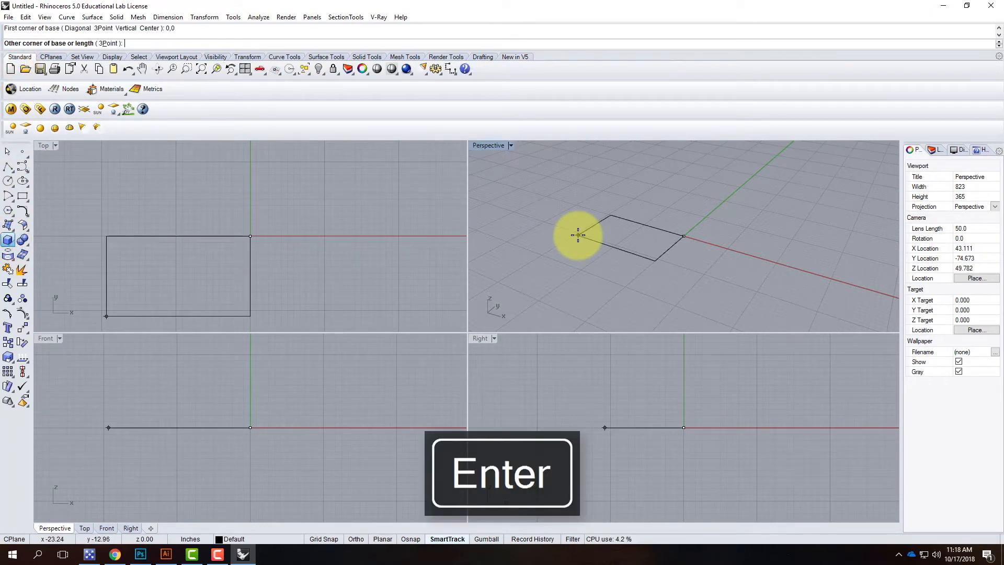
pyautogui.press('F8')
pyautogui.write('@100,200')
pyautogui.press('BackSpace')
pyautogui.write("',200")
pyautogui.press('Return')
pyautogui.scroll(-9, 588, 287)
pyautogui.scroll(-11, 649, 288)
pyautogui.scroll(-12, 586, 270)
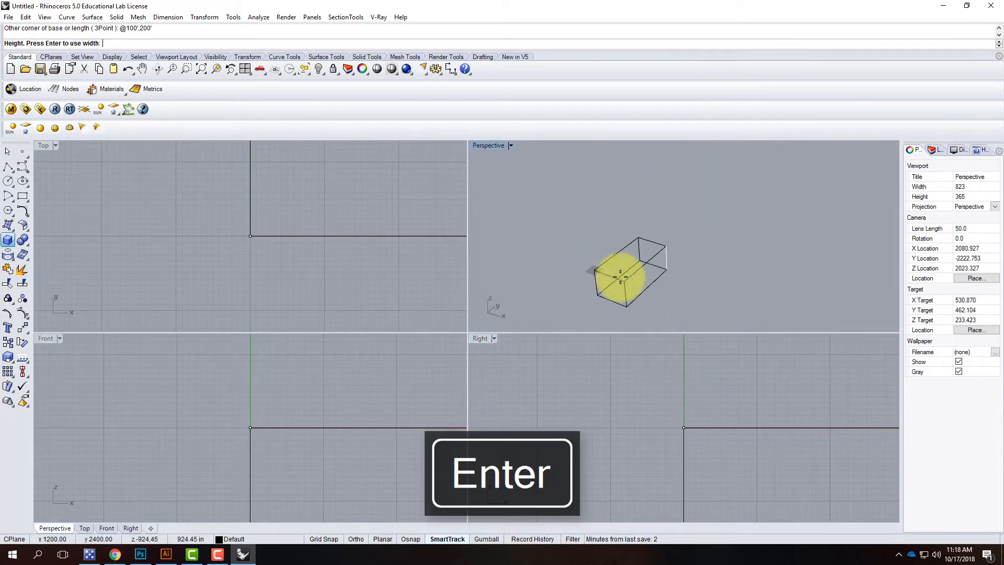
pyautogui.write("600'")
pyautogui.press('Return')
pyautogui.click(742, 258)
# Step: Maximize the Perspective viewport and set its display mode to Shaded
pyautogui.doubleClick(486, 144)
pyautogui.scroll(-9, 318, 431)
pyautogui.moveTo(347, 333); pyautogui.dragTo(388, 324, button='right')
pyautogui.scroll(5, 331, 415)
pyautogui.scroll(6, 330, 415)
pyautogui.moveTo(335, 420); pyautogui.dragTo(325, 444, button='right')
pyautogui.click(78, 148)
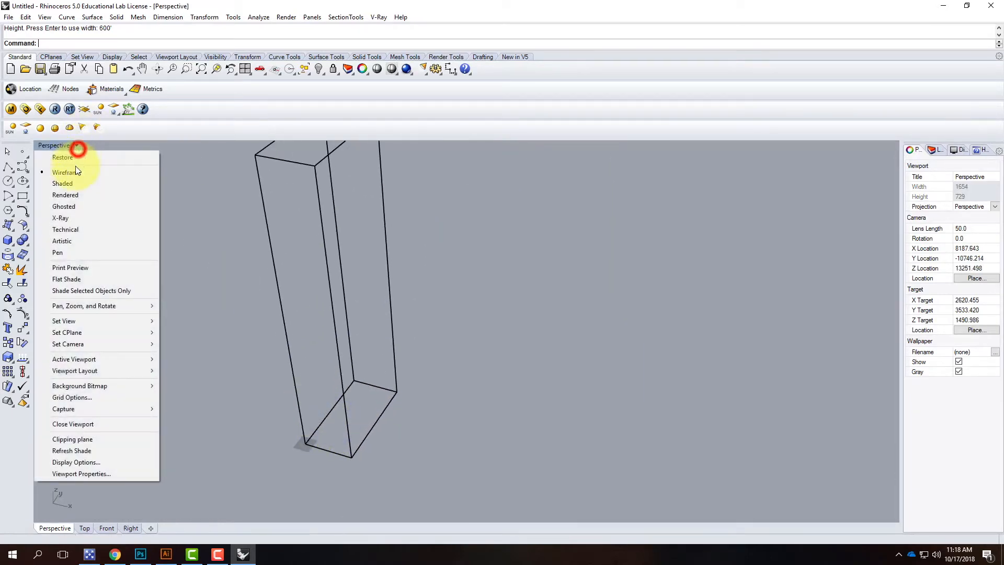
pyautogui.click(73, 182)
pyautogui.scroll(-5, 503, 272)
pyautogui.scroll(4, 470, 244)
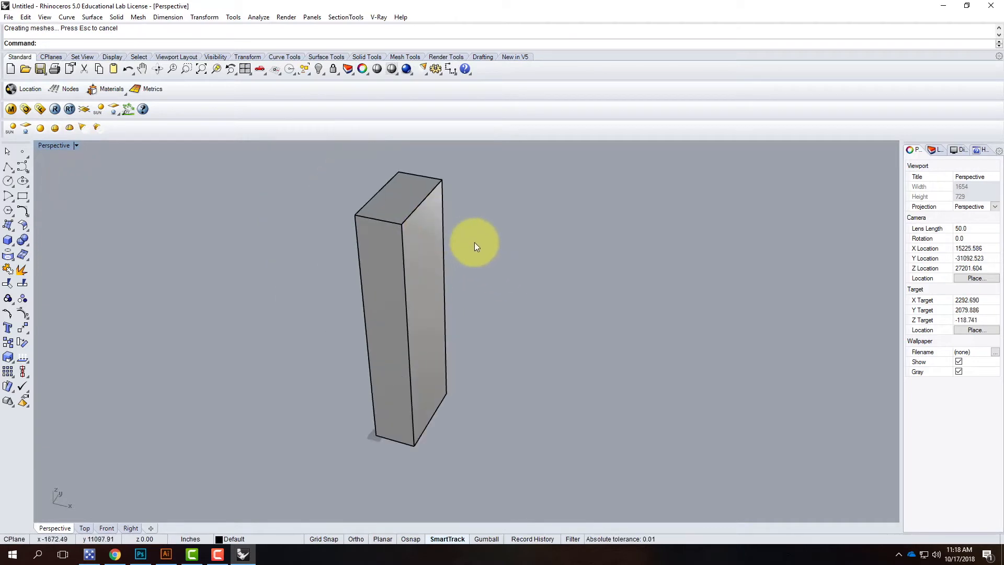
# Step: Select the box and rename the Default layer as Skyscraper
pyautogui.click(379, 245)
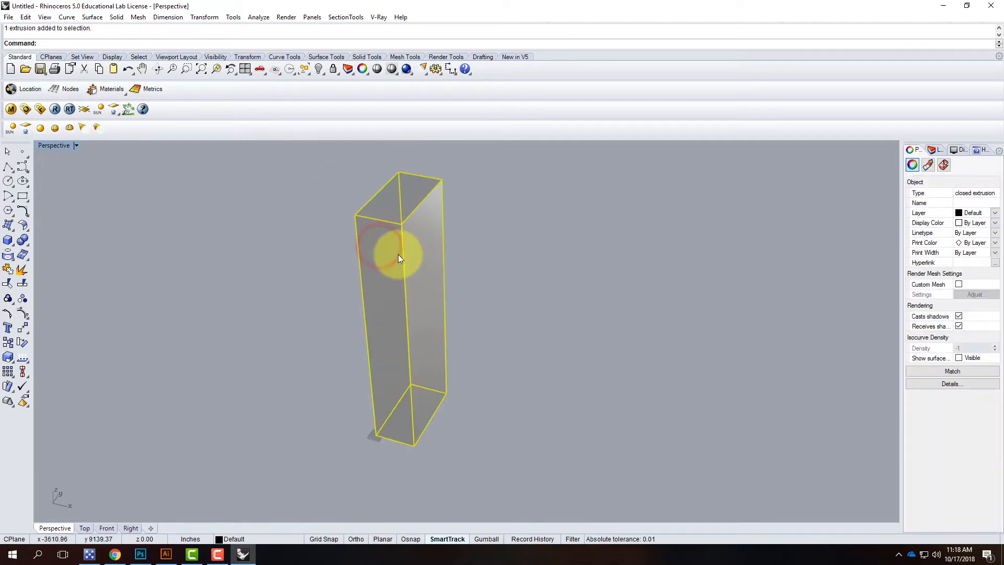
pyautogui.click(934, 151)
pyautogui.click(923, 185)
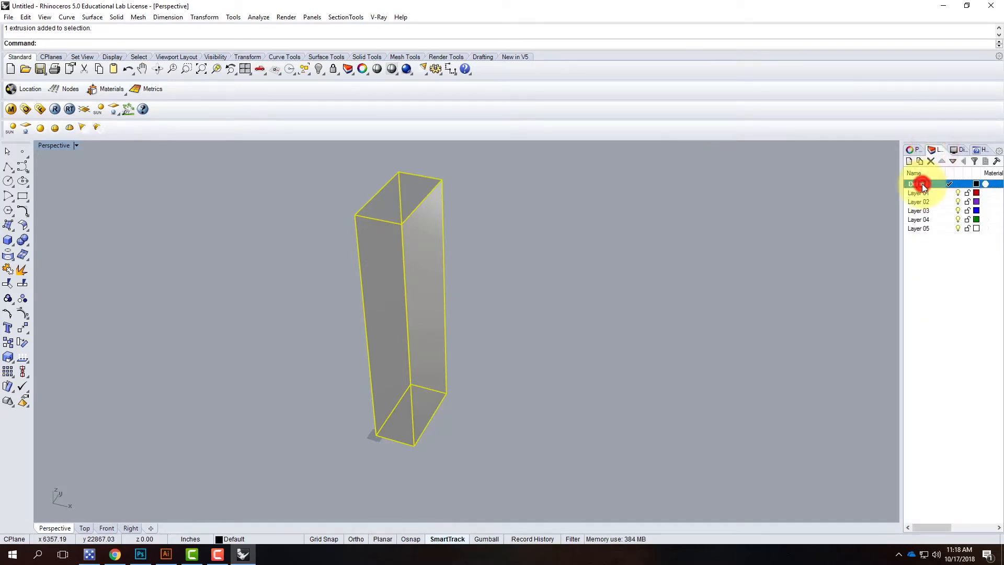
pyautogui.click(923, 185)
pyautogui.write('Skyscr')
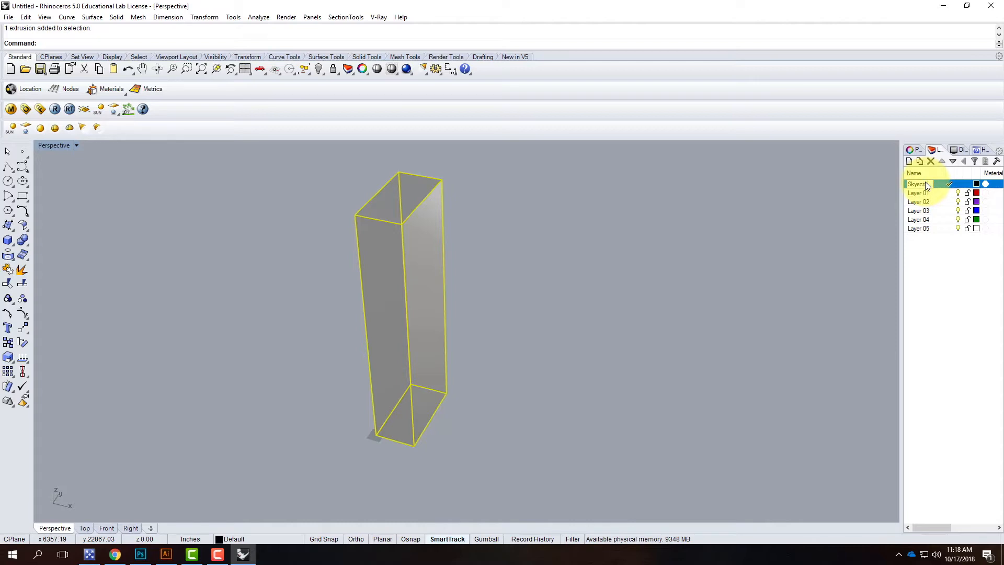
pyautogui.write('aper')
pyautogui.click(948, 253)
# Step: Rename Layer 01 as Skin
pyautogui.click(921, 194)
pyautogui.click(920, 193)
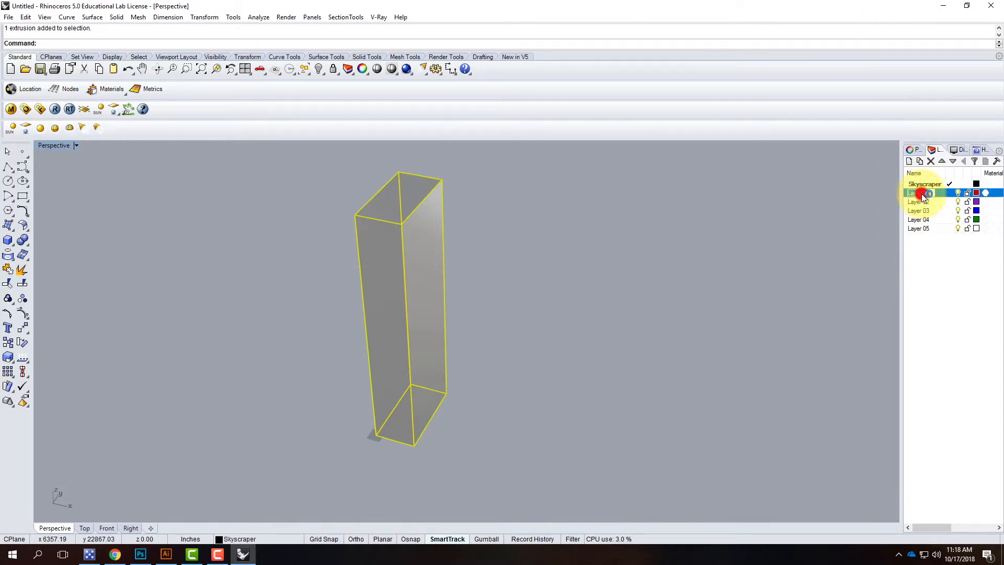
pyautogui.write('Skin')
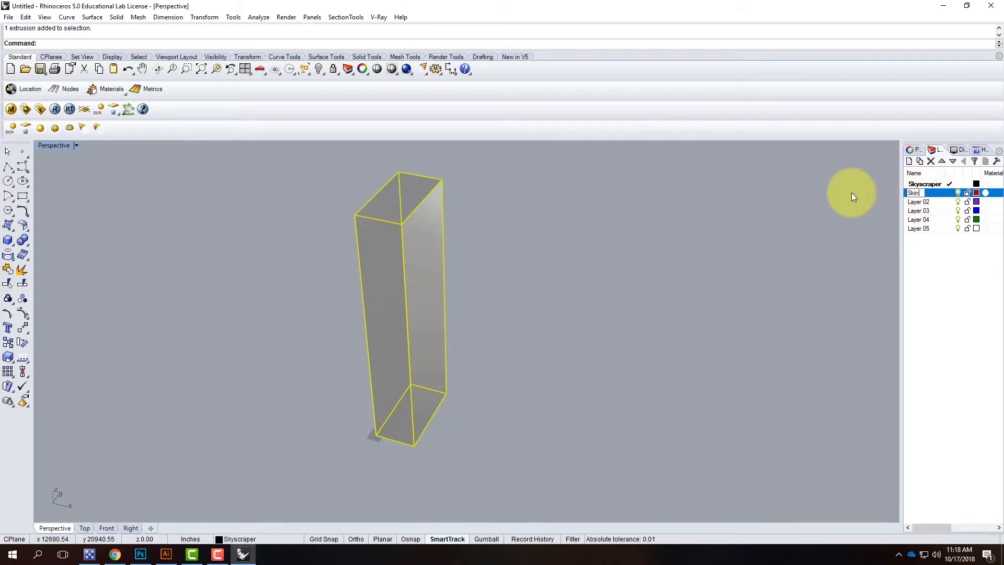
pyautogui.click(983, 309)
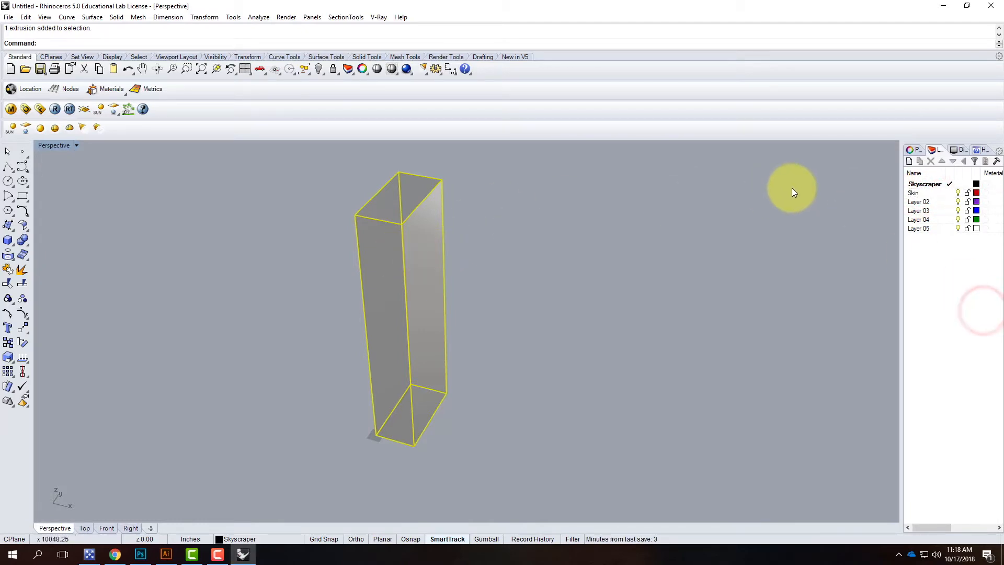
# Step: Move the selected box to the Skin layer and make Skin a sublayer of Skyscraper
pyautogui.click(921, 193)
pyautogui.rightClick(930, 194)
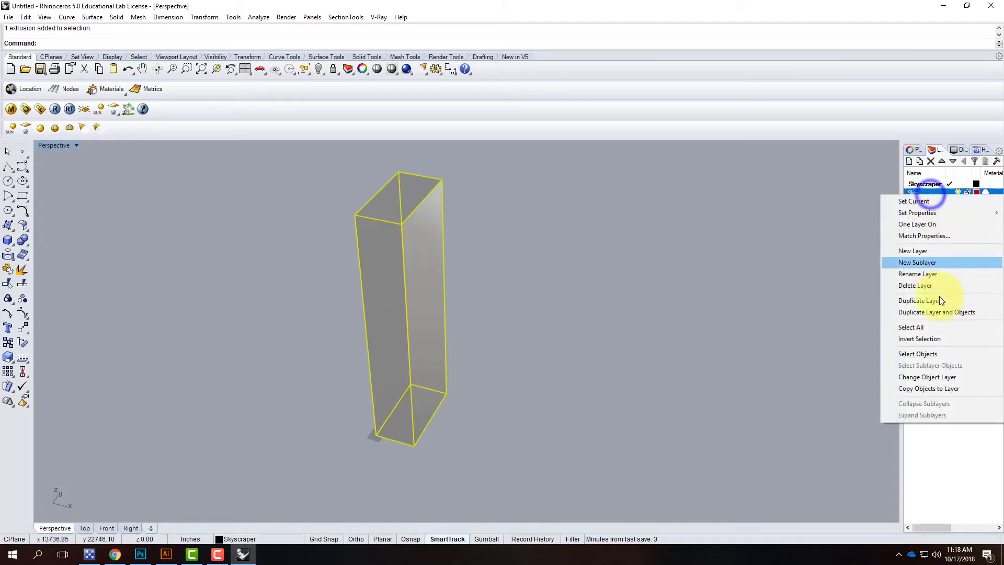
pyautogui.click(926, 376)
pyautogui.moveTo(913, 192); pyautogui.dragTo(925, 186)
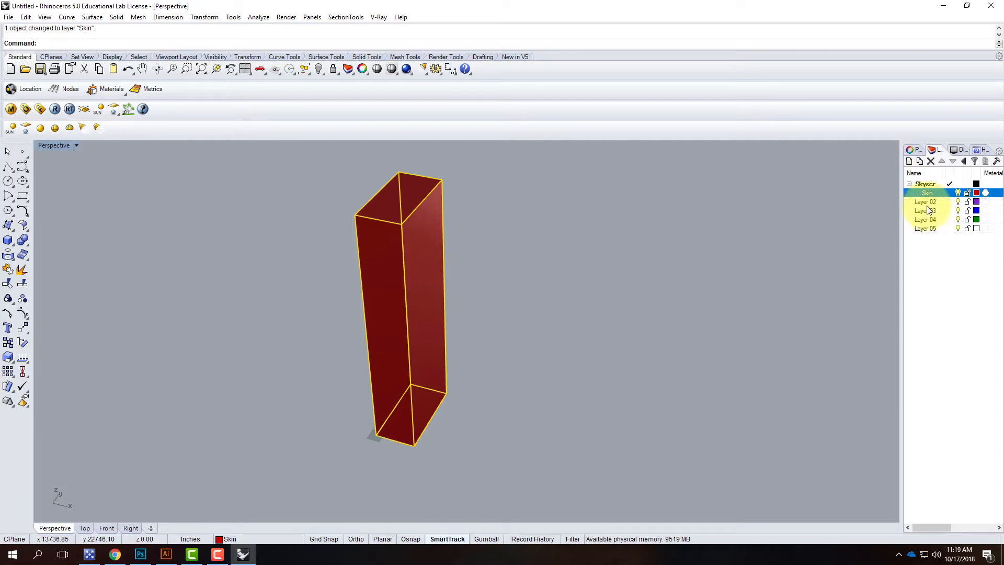
# Step: Rename Layer 02 as Floor and make it a sublayer of Skyscraper
pyautogui.click(927, 202)
pyautogui.click(929, 202)
pyautogui.write('Floor')
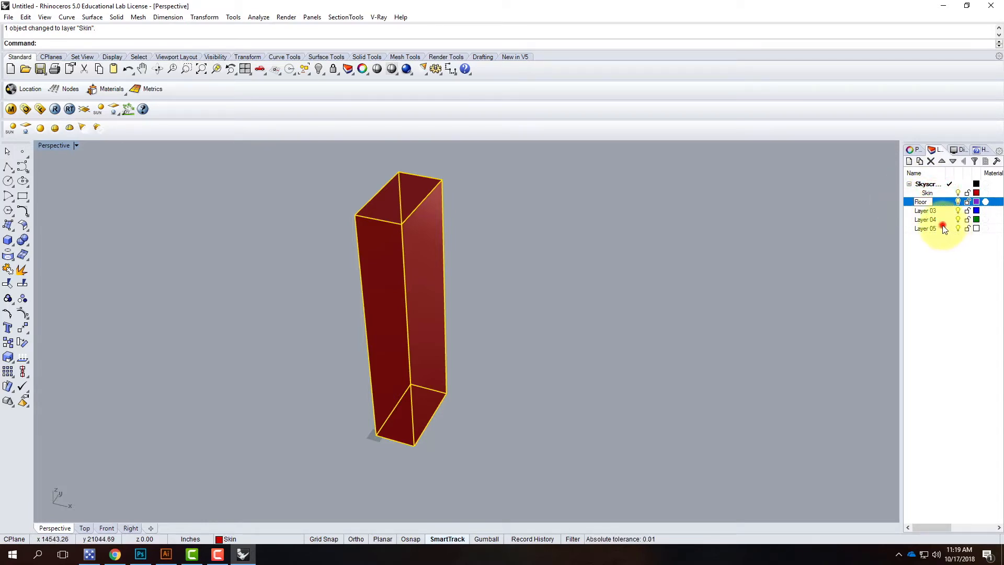
pyautogui.moveTo(925, 203); pyautogui.dragTo(930, 189)
# Step: Make Layer 03 a sublayer of Skyscraper and rename it as Ceiling
pyautogui.click(926, 210)
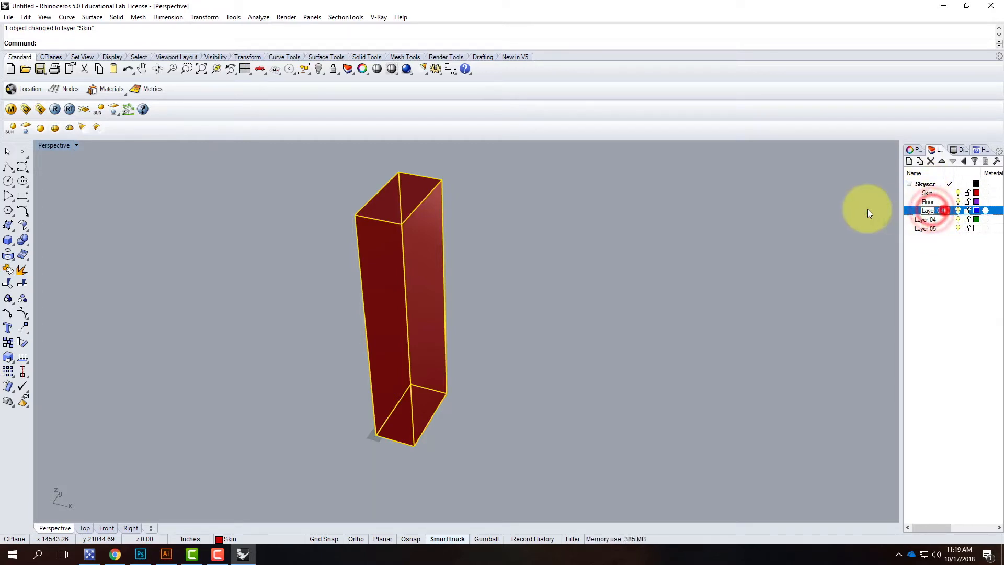
pyautogui.write('Ceiling')
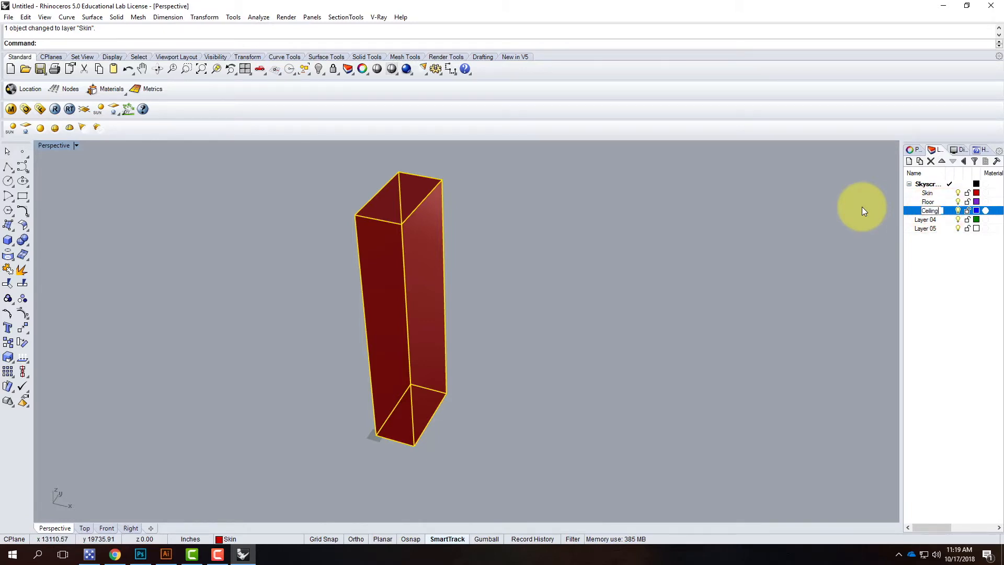
pyautogui.press('Return')
# Step: On the Floor layer, create a corner-to-corner plane covering the box's base, snapping to its end points
pyautogui.click(947, 201)
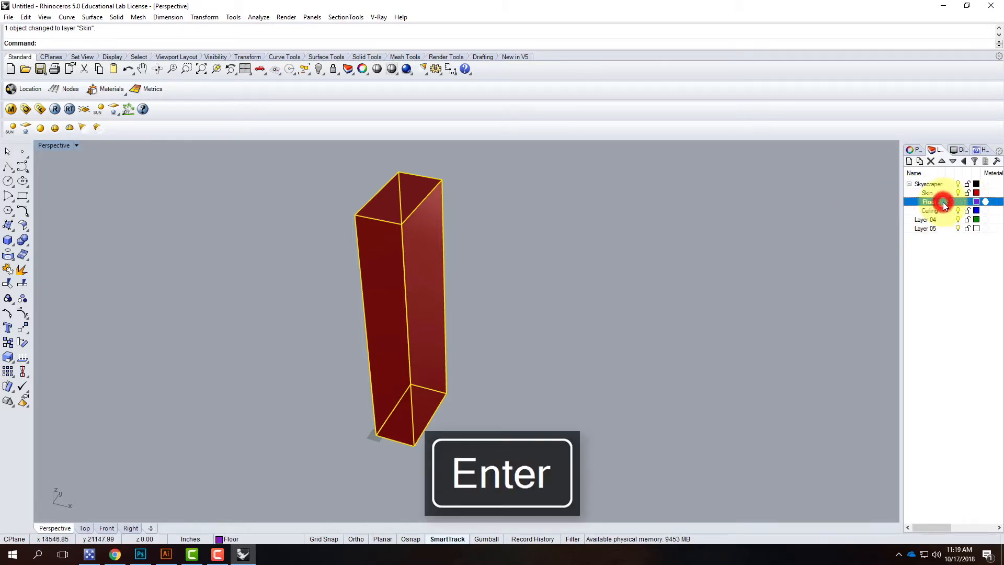
pyautogui.click(9, 225)
pyautogui.click(25, 247)
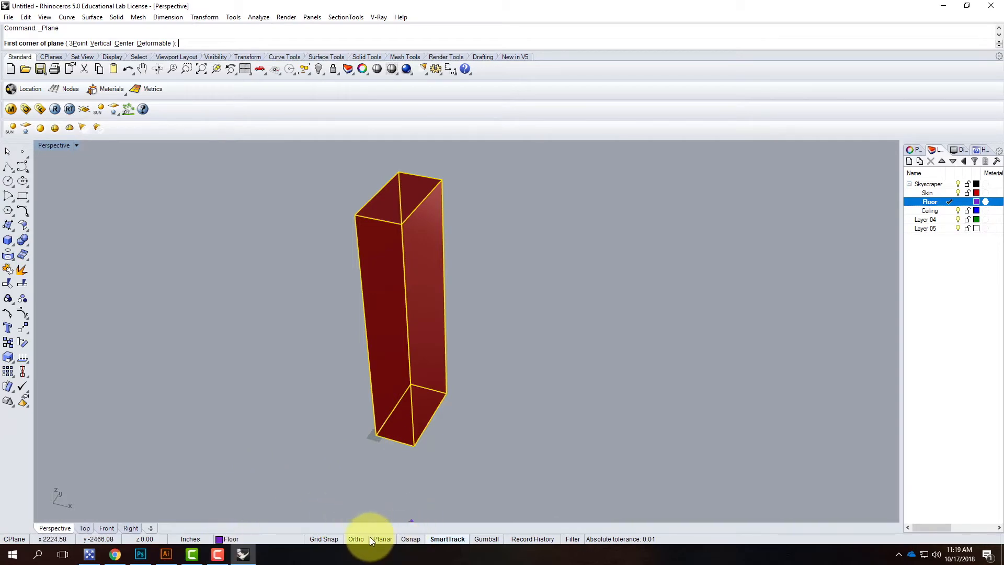
pyautogui.click(411, 537)
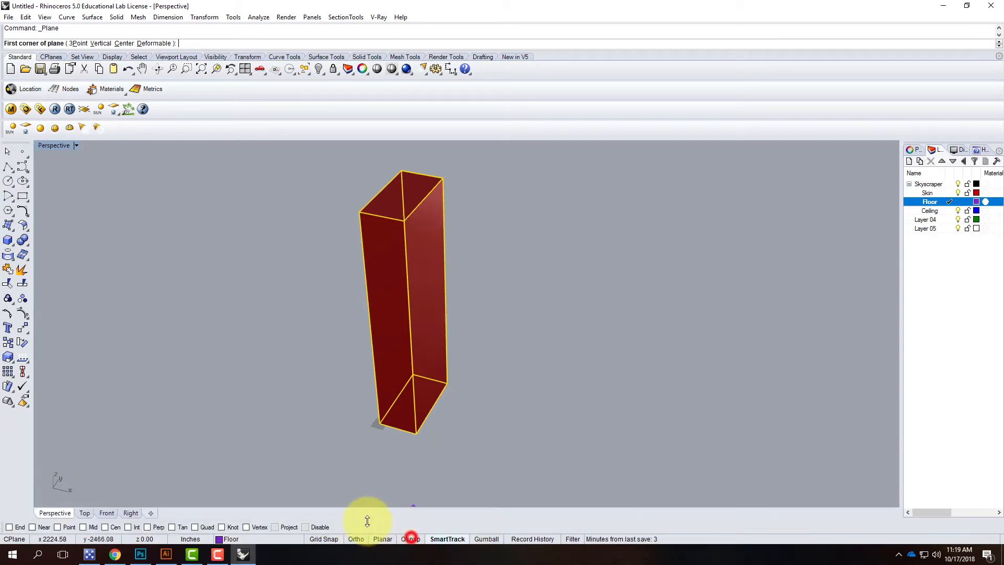
pyautogui.click(9, 527)
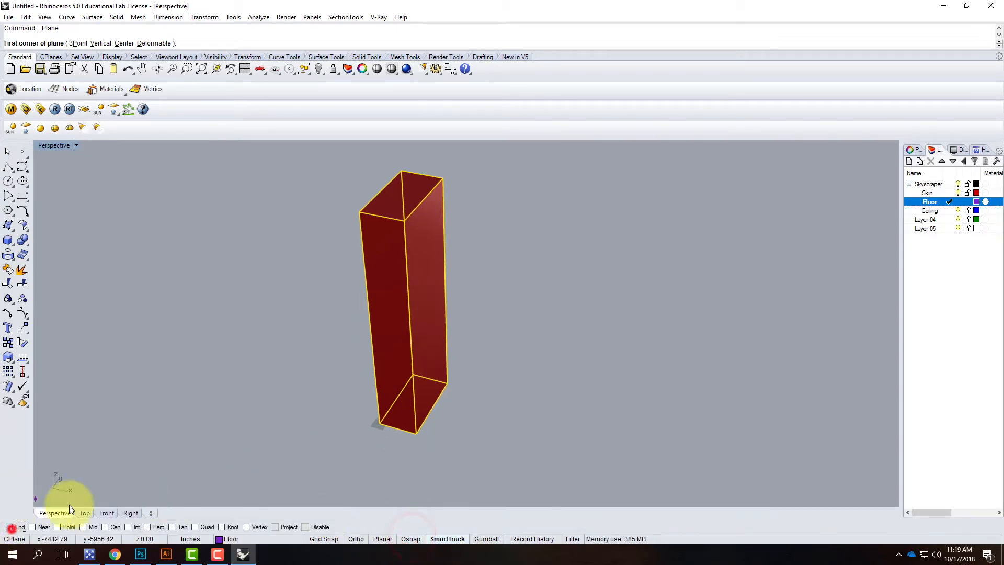
pyautogui.click(379, 423)
pyautogui.click(451, 383)
# Step: Move the base plane vertically up by 24'
pyautogui.click(433, 401)
pyautogui.press('Escape')
pyautogui.click(438, 402)
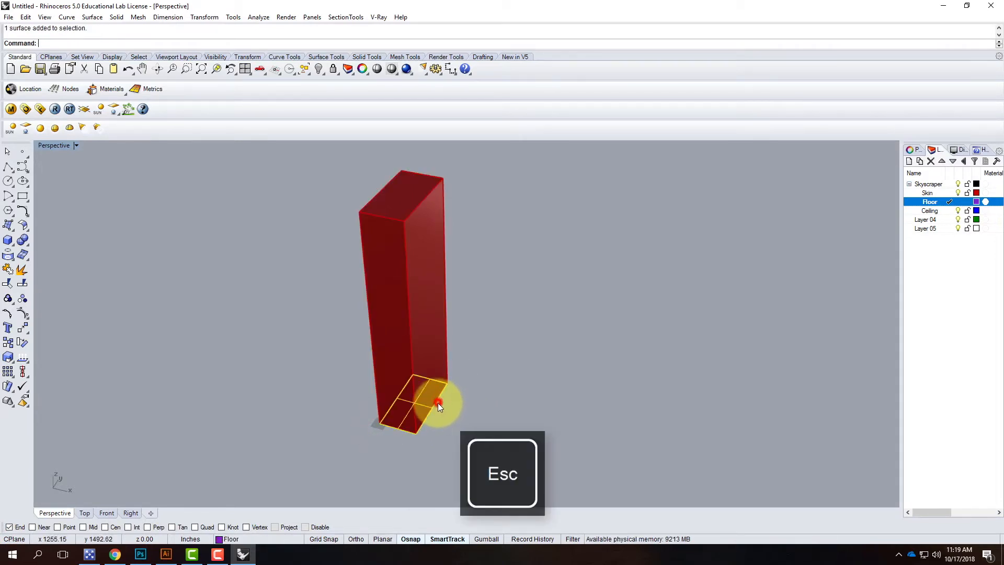
pyautogui.press('Return')
pyautogui.write('ve')
pyautogui.press('Return')
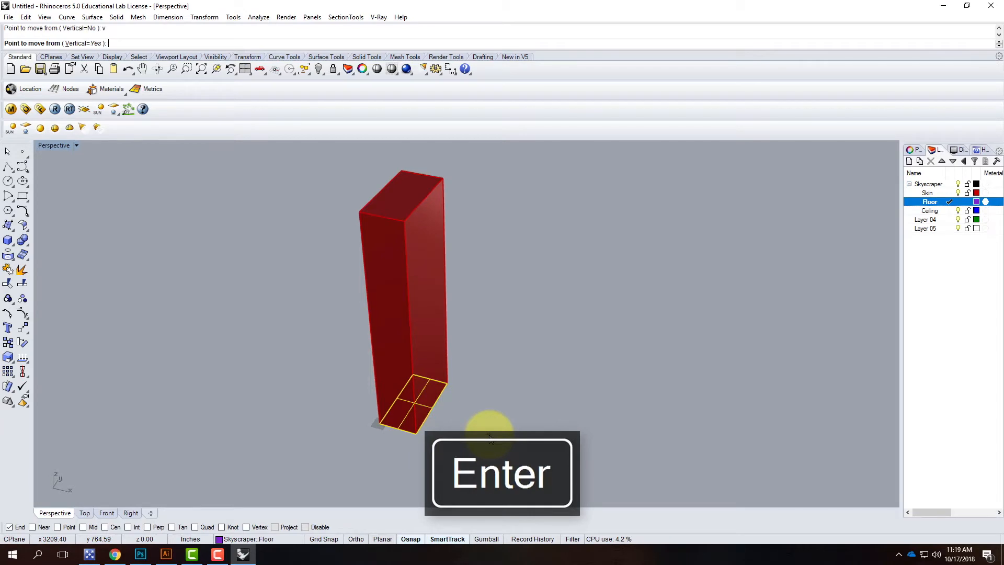
pyautogui.click(419, 434)
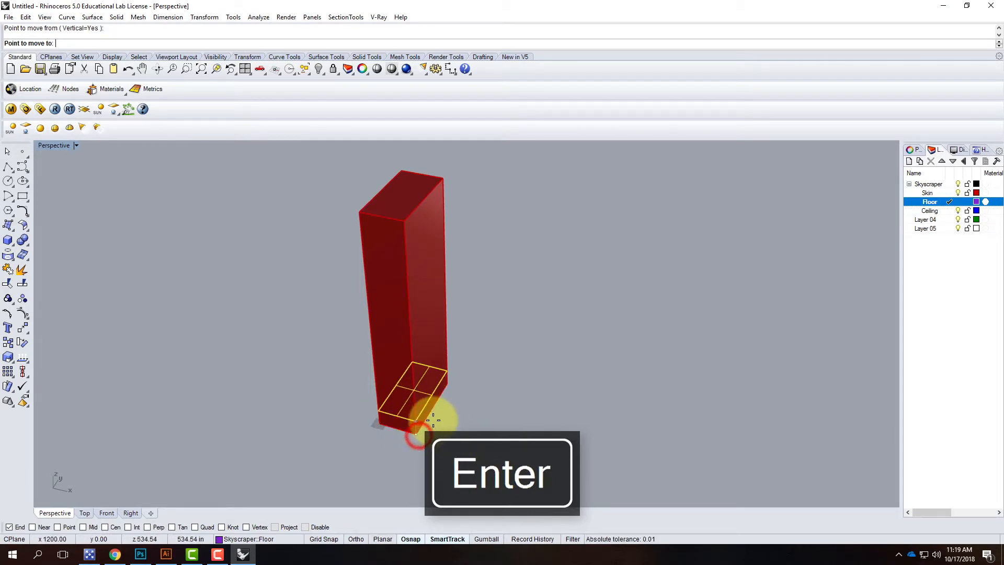
pyautogui.write("24'")
pyautogui.press('Return')
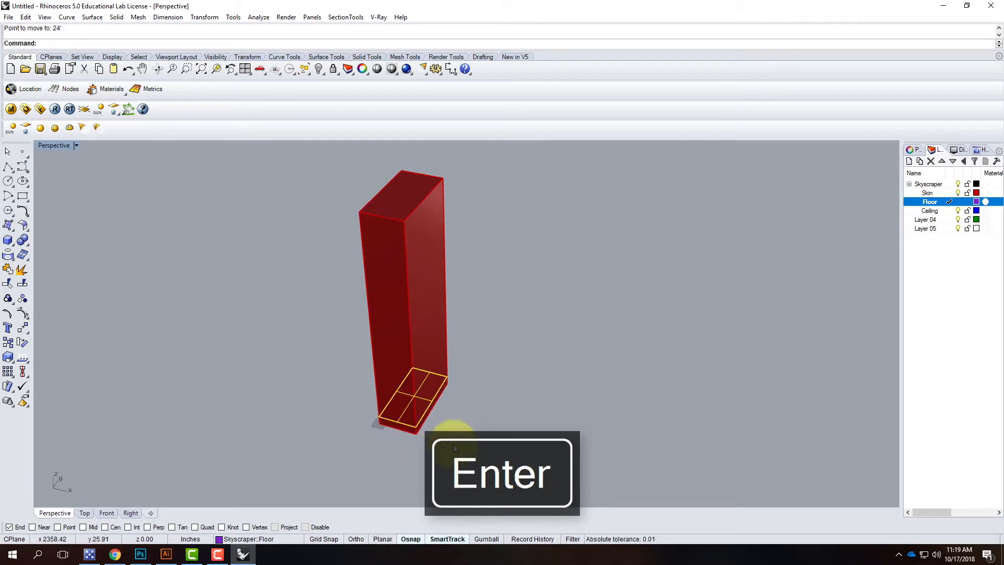
# Step: Array the floor plane upward with 37 copies in the Z direction at 16' spacing, keeping one in X and Y
pyautogui.write('Arra')
pyautogui.press('Return')
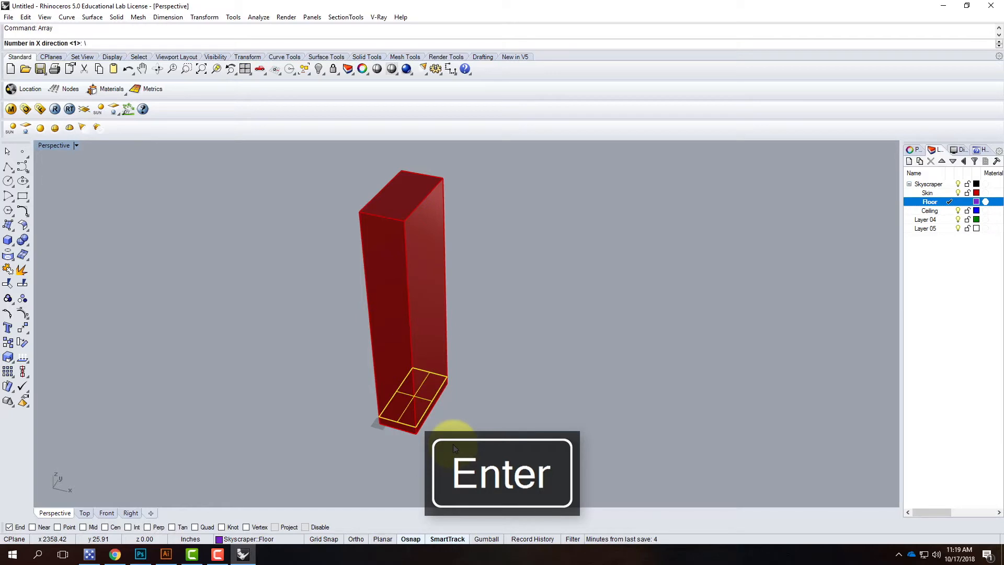
pyautogui.press('BackSpace')
pyautogui.press('Return')
pyautogui.press('Return')
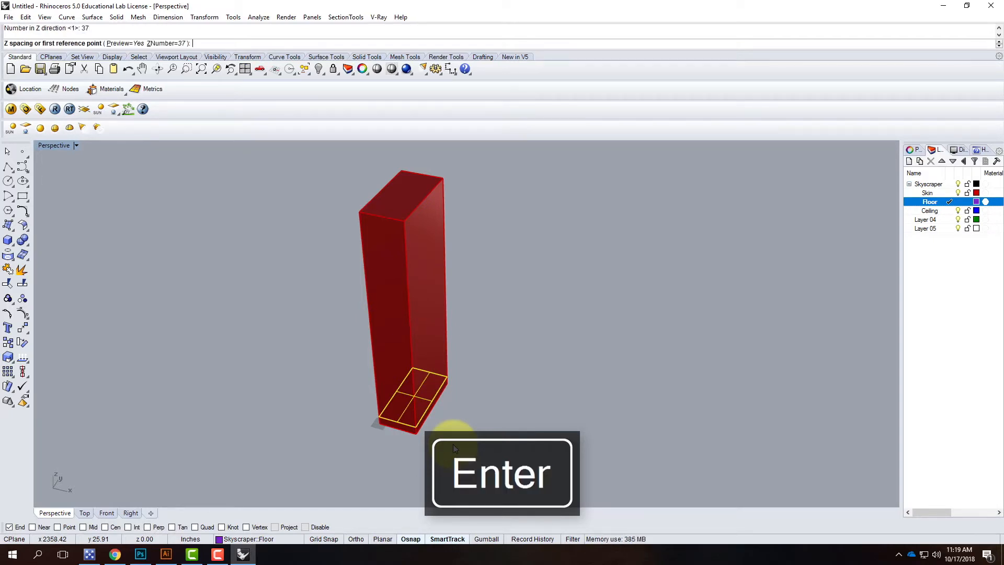
pyautogui.click(414, 426)
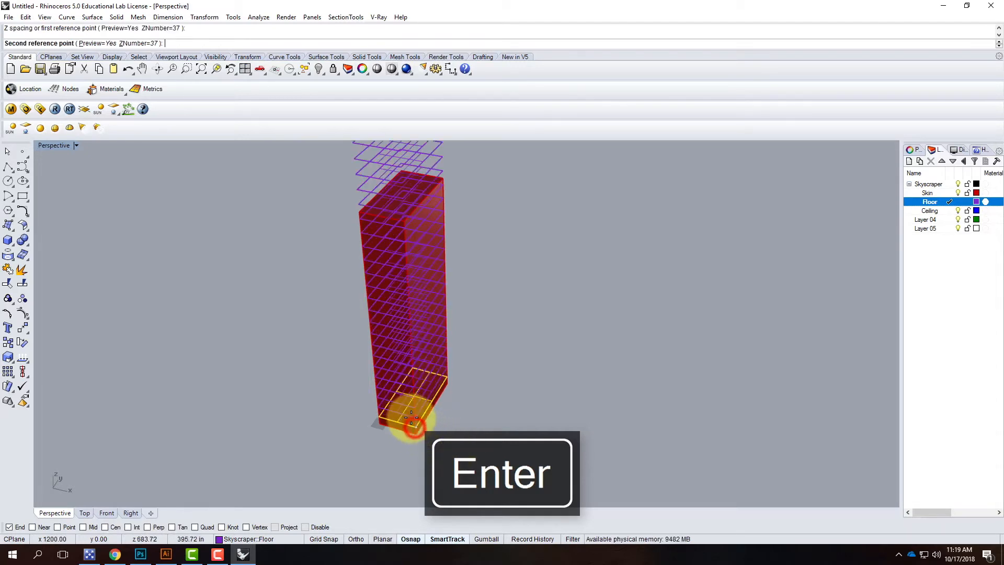
pyautogui.write('16')
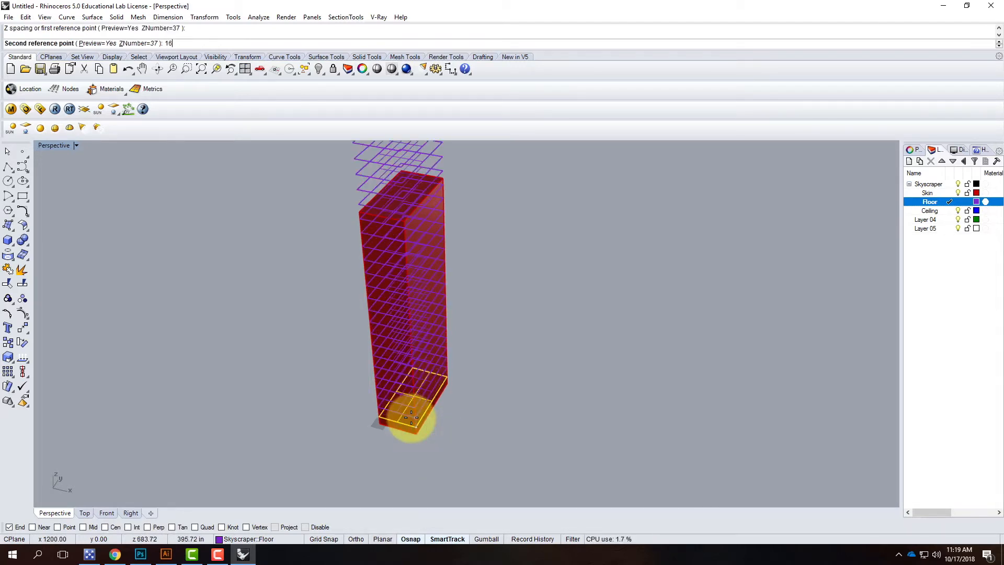
pyautogui.write("'")
pyautogui.press('Return')
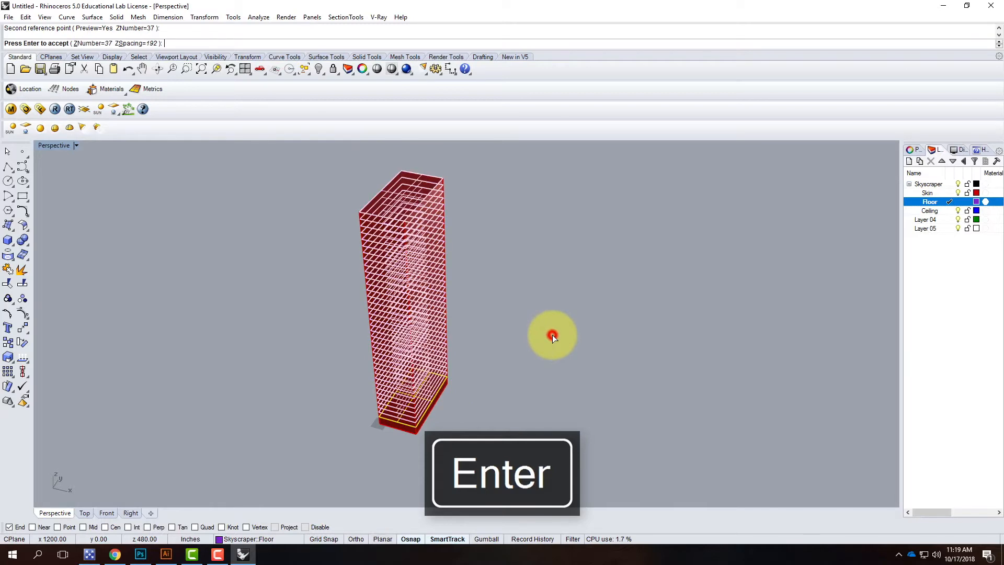
pyautogui.click(556, 289)
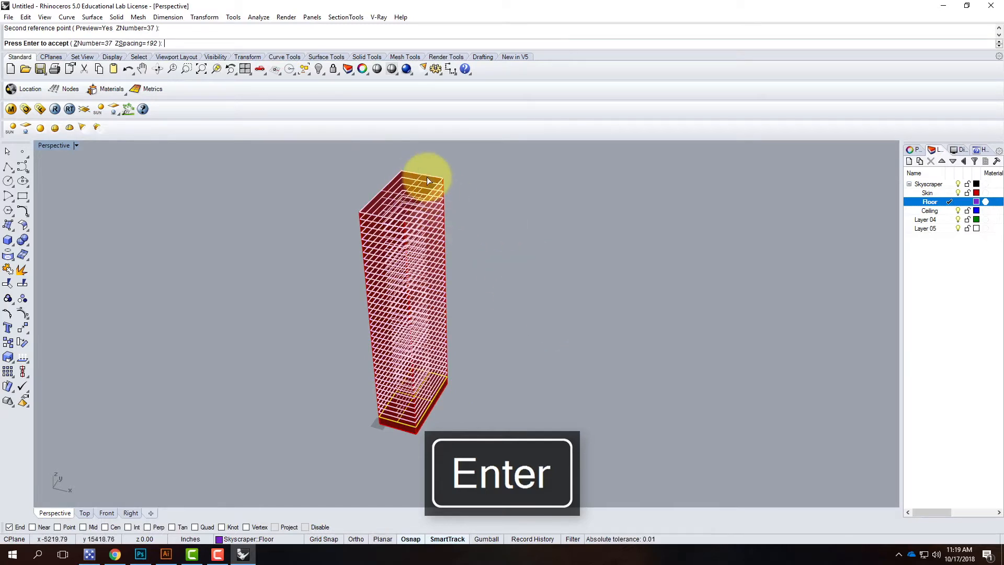
pyautogui.press('Return')
# Step: Delete the topmost floor surface at the roof of the box
pyautogui.click(403, 195)
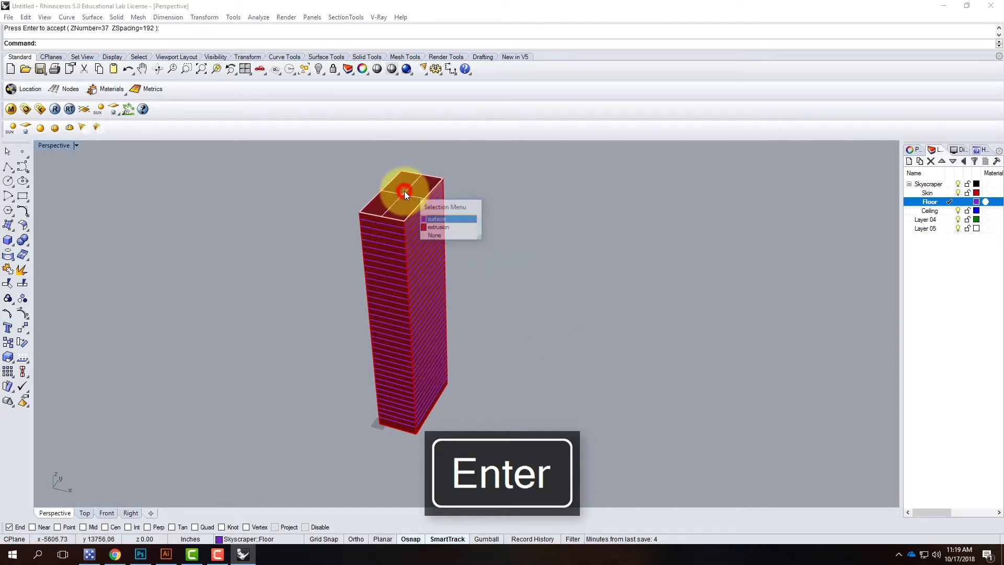
pyautogui.click(437, 218)
pyautogui.press('Delete')
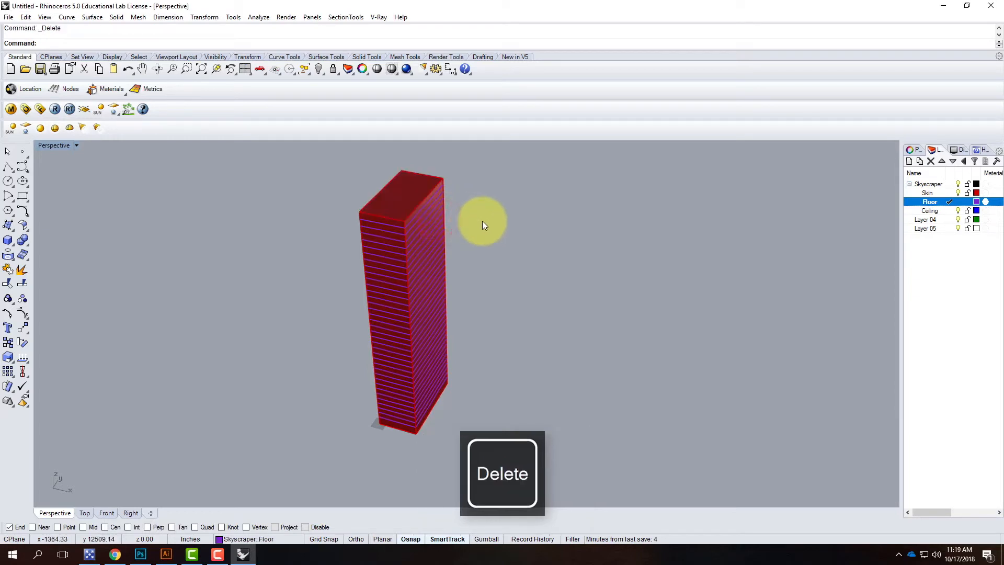
# Step: Copy the lowest floor plane vertically to 4' below the original
pyautogui.scroll(10, 419, 431)
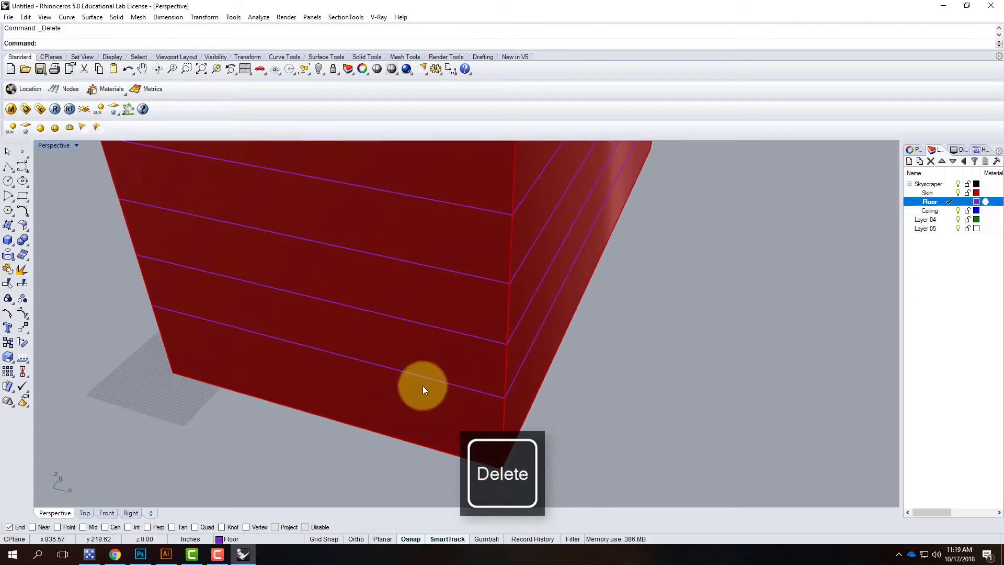
pyautogui.click(426, 377)
pyautogui.click(470, 405)
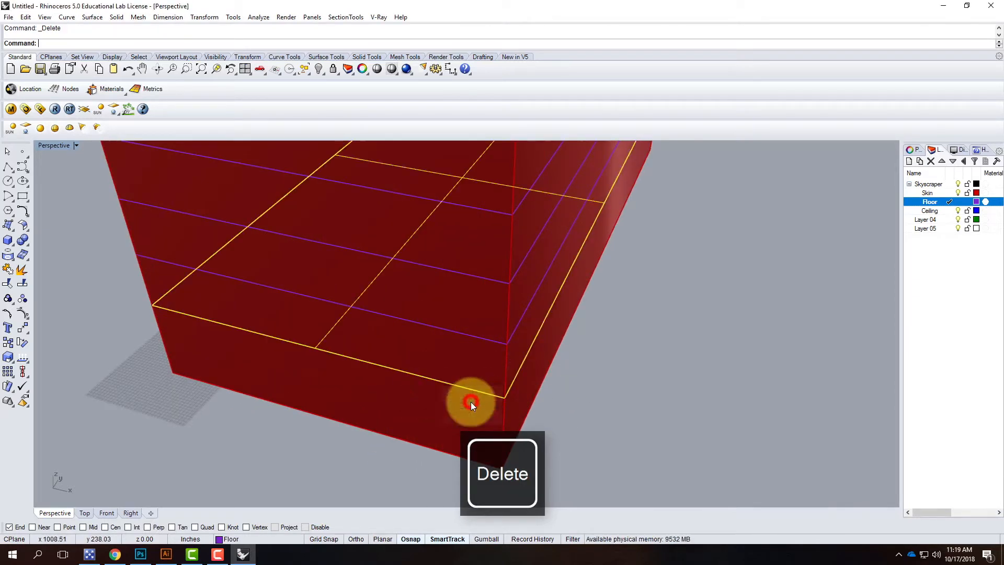
pyautogui.write('copy')
pyautogui.press('Return')
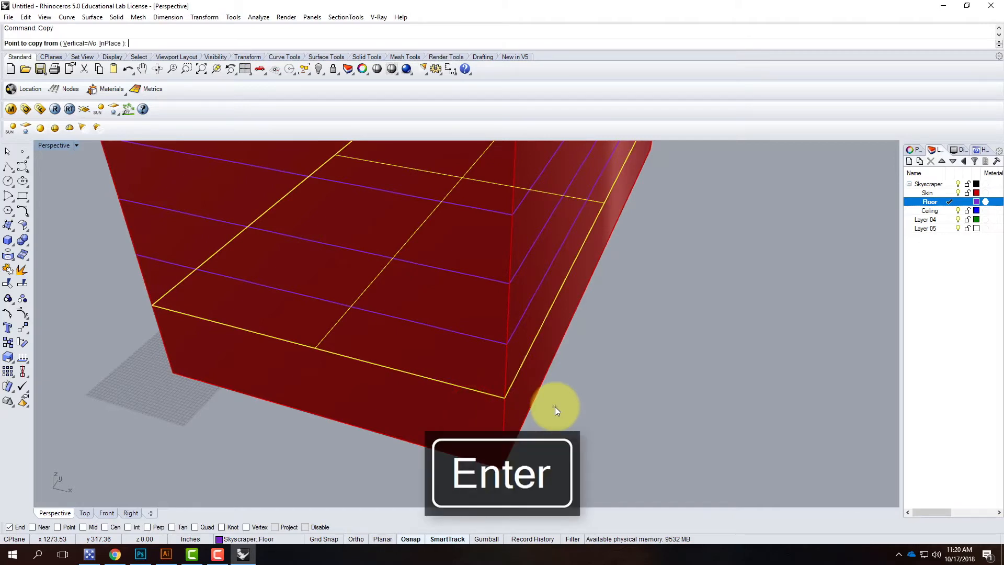
pyautogui.click(504, 398)
pyautogui.write("-4'")
pyautogui.press('Return')
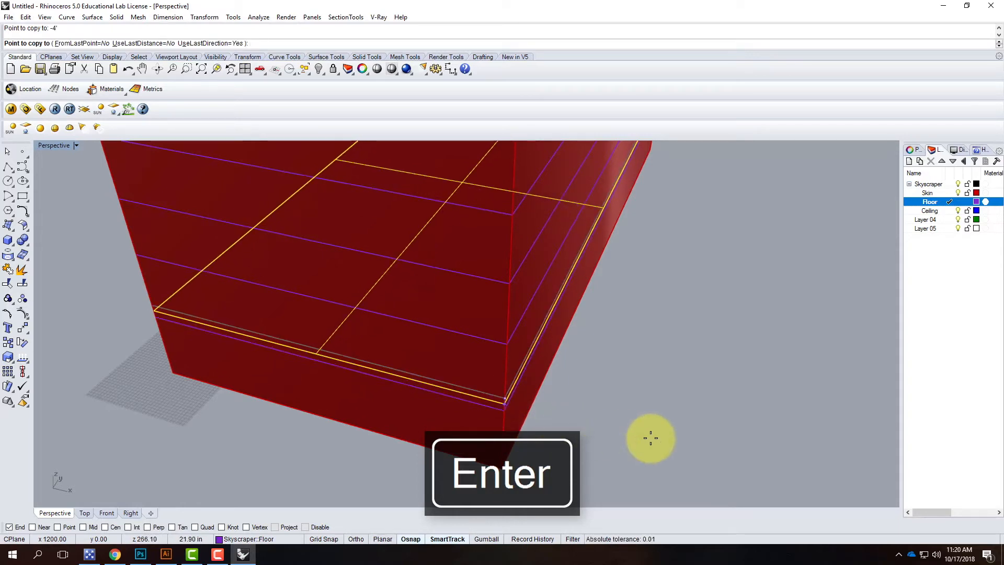
pyautogui.press('Return')
# Step: Change the copied plane below the lowest floor to the Ceiling layer
pyautogui.click(493, 409)
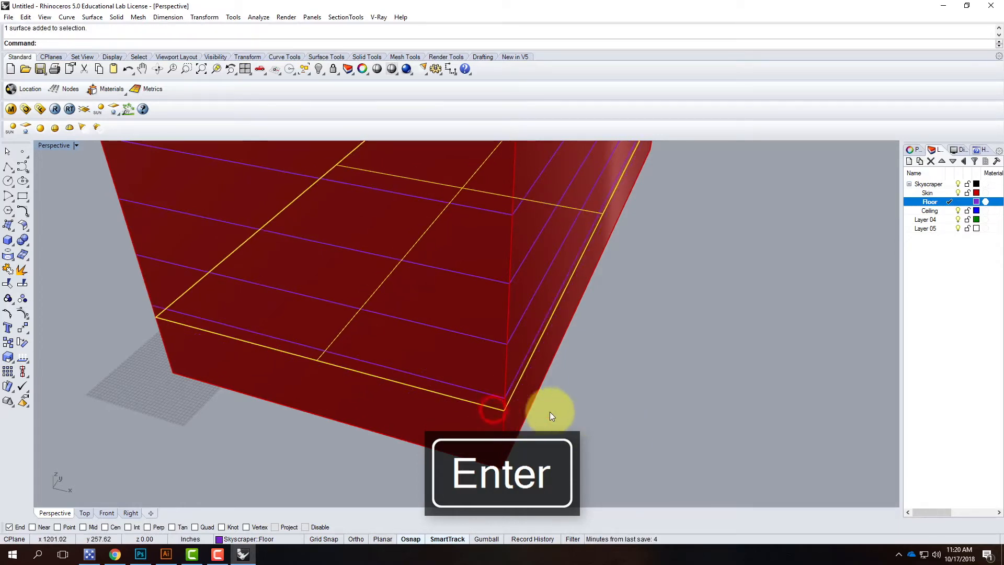
pyautogui.rightClick(944, 210)
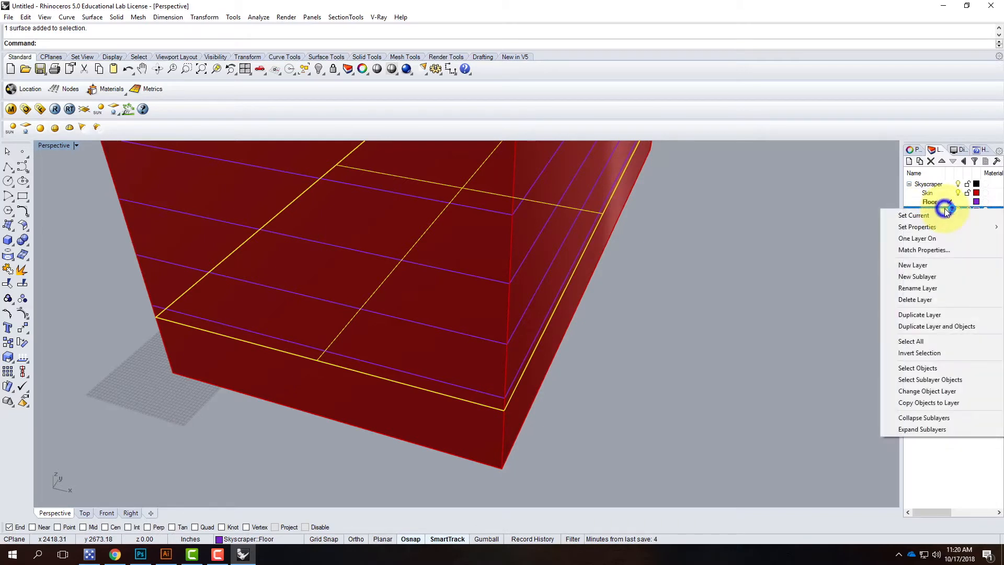
pyautogui.click(933, 391)
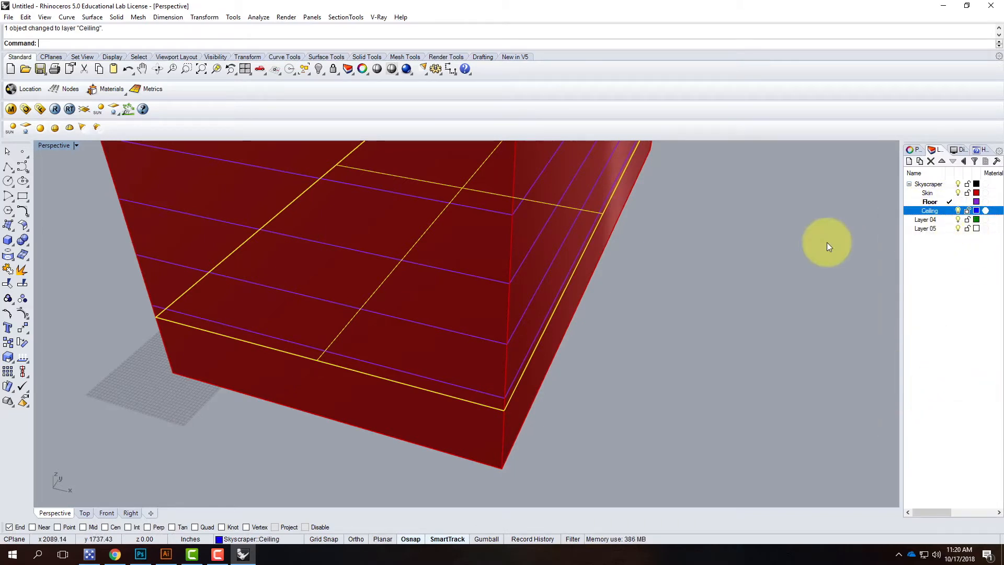
# Step: Array the ceiling plane upward with 37 copies in the Z direction at 16' spacing
pyautogui.press('Return')
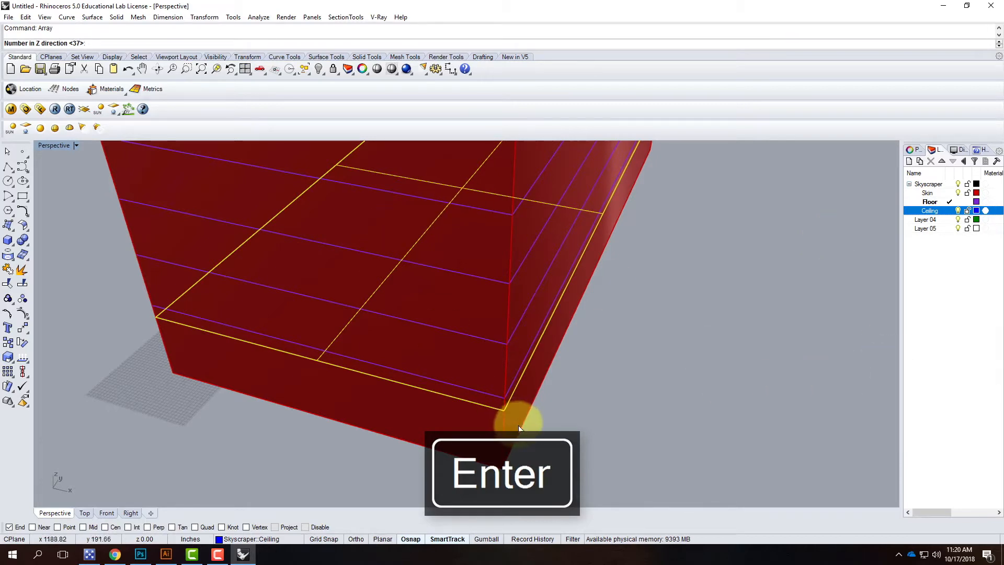
pyautogui.press('Return')
pyautogui.click(506, 409)
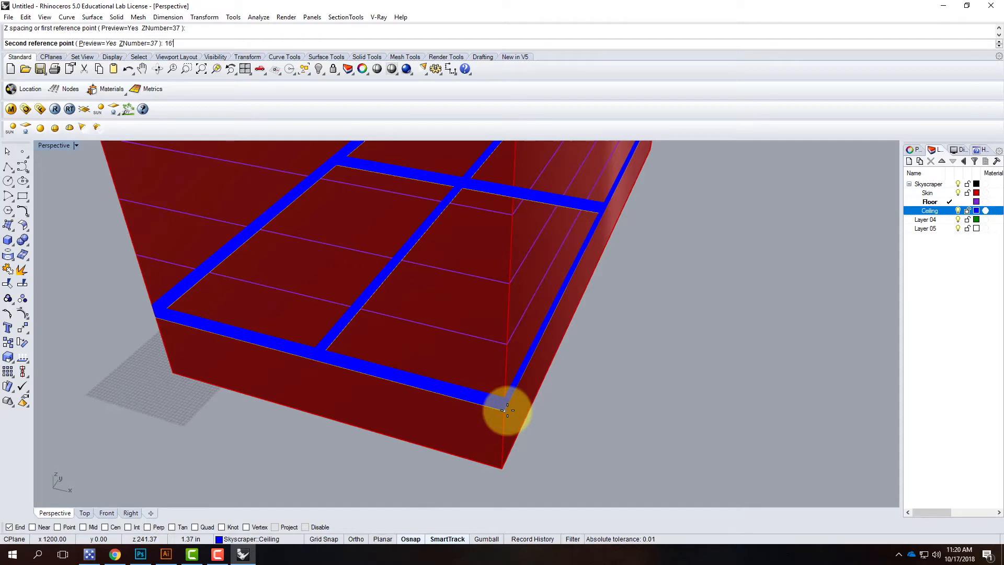
pyautogui.press('Return')
pyautogui.click(596, 390)
pyautogui.scroll(-7, 630, 384)
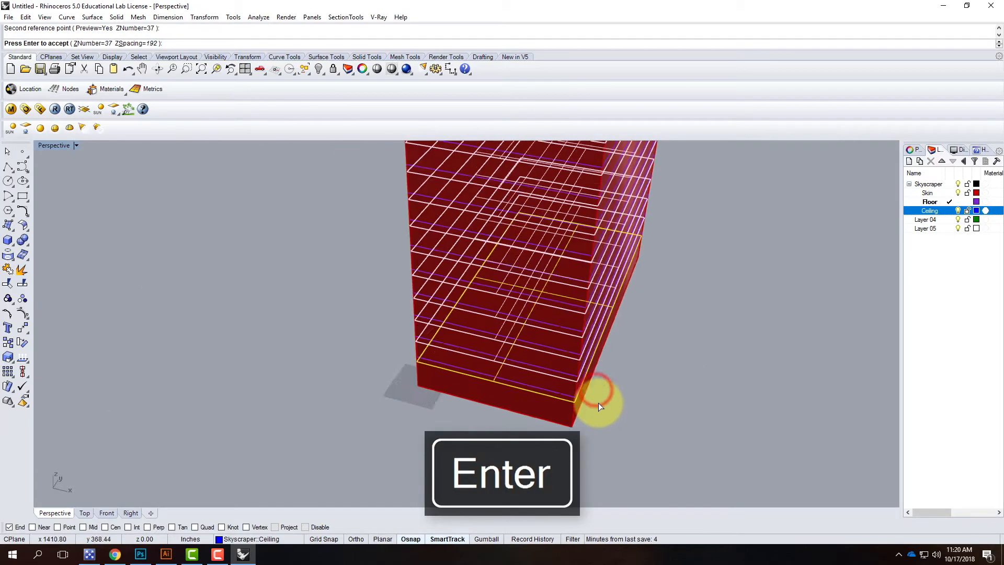
pyautogui.scroll(-9, 598, 403)
pyautogui.click(428, 390)
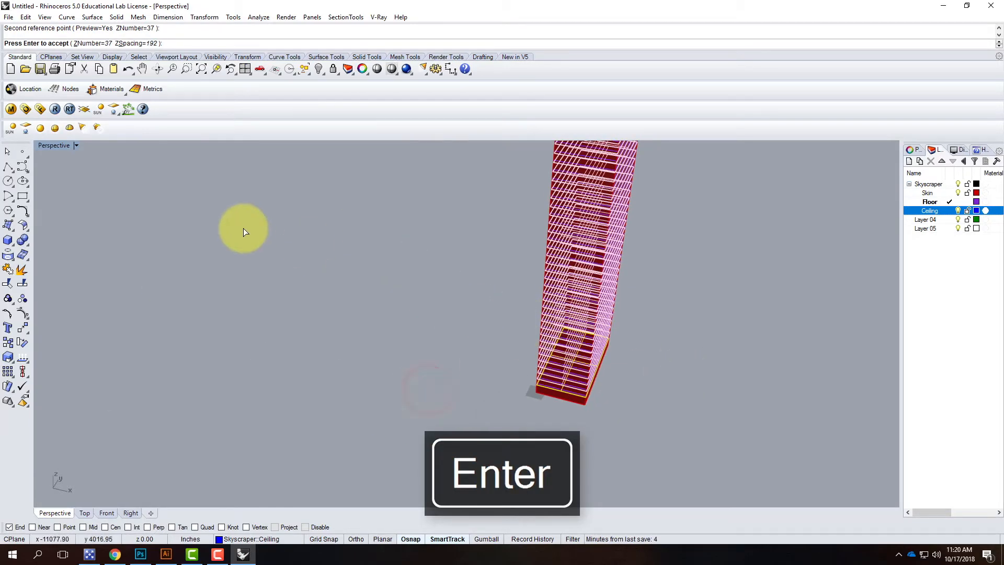
pyautogui.press('Return')
# Step: Delete the unused layers Layer 04 and Layer 05
pyautogui.moveTo(586, 320); pyautogui.dragTo(403, 259, button='right')
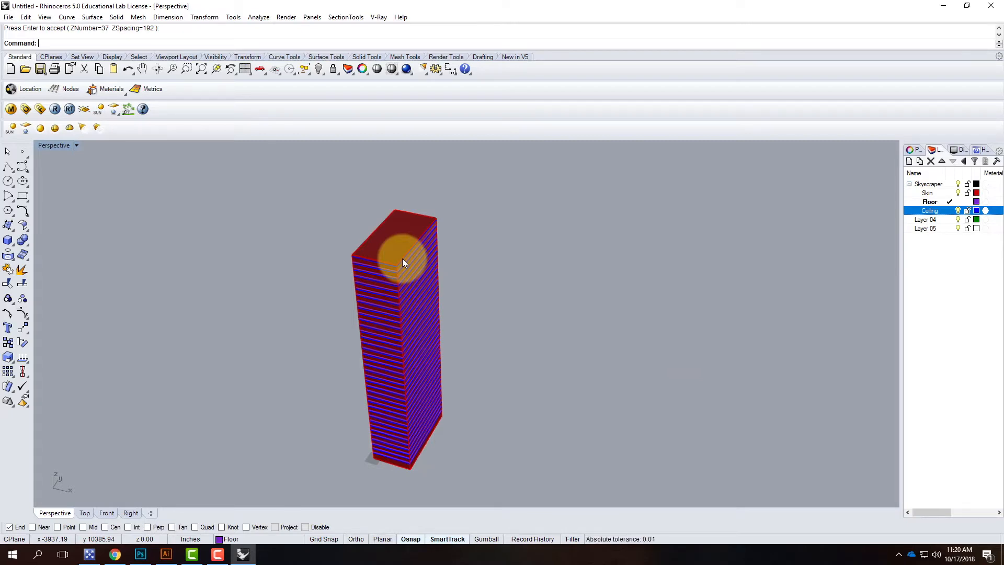
pyautogui.click(930, 185)
pyautogui.click(931, 193)
pyautogui.click(931, 202)
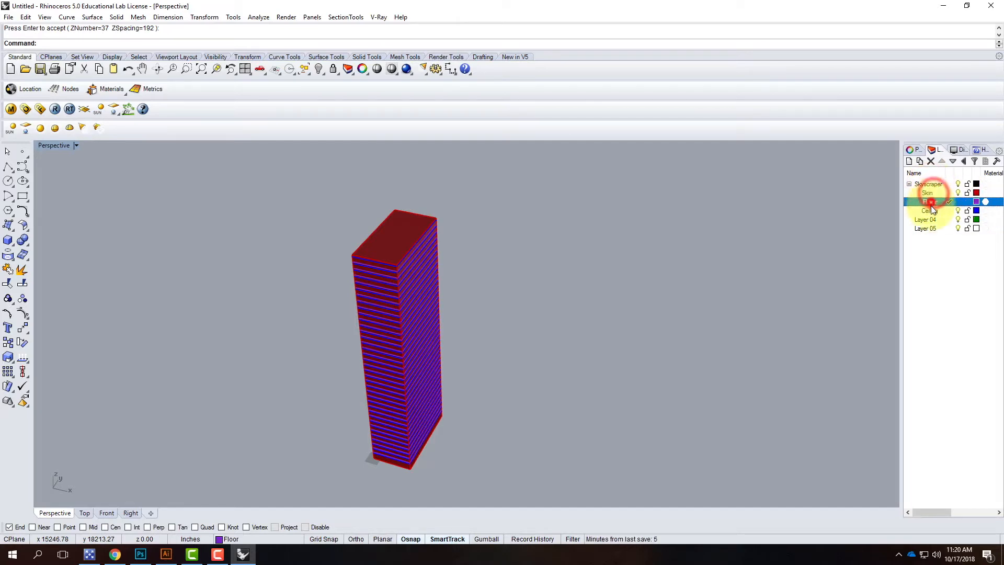
pyautogui.click(930, 211)
pyautogui.click(929, 220)
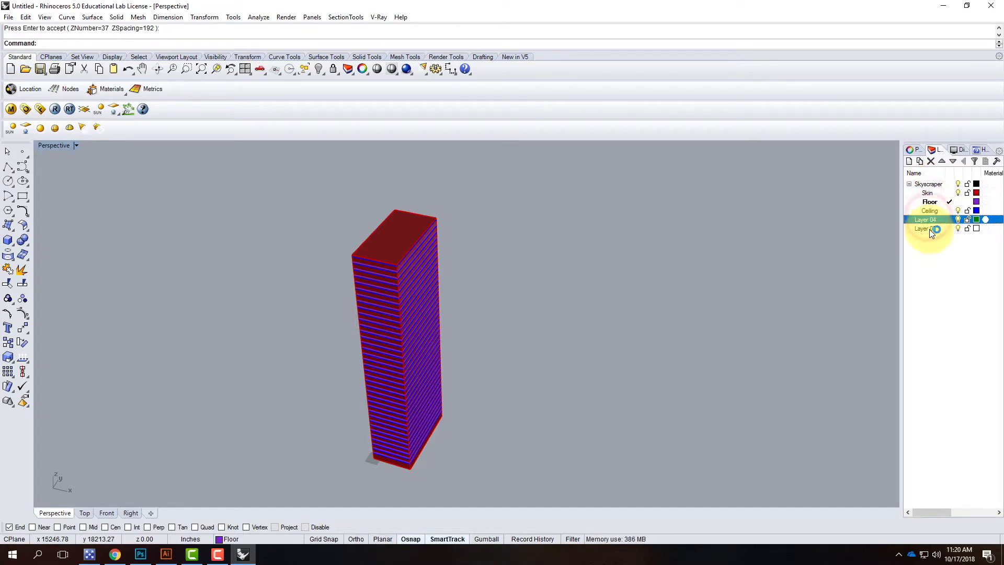
pyautogui.keyDown('shift'); pyautogui.click(930, 228); pyautogui.keyUp('shift')
pyautogui.click(931, 161)
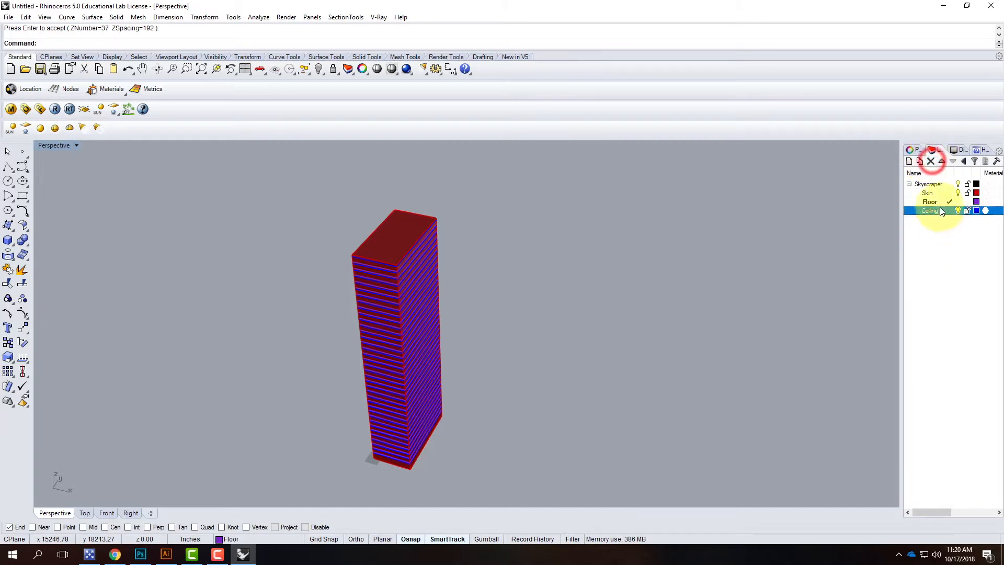
pyautogui.click(961, 253)
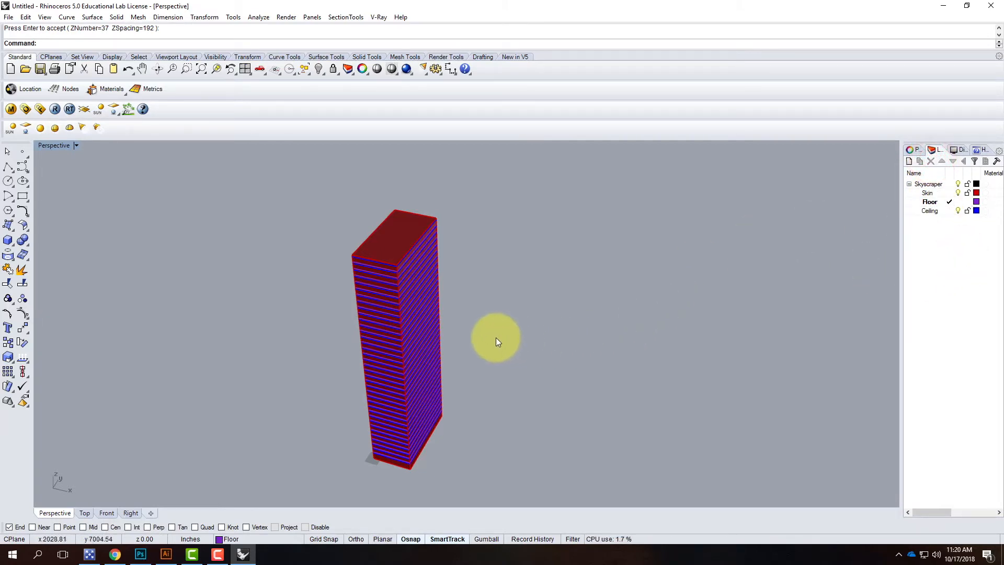
# Step: Load the V-Ray material Concrete - Dark.vismat from the Concrete folder of the V-Ray Materials library into the scene materials
pyautogui.click(11, 109)
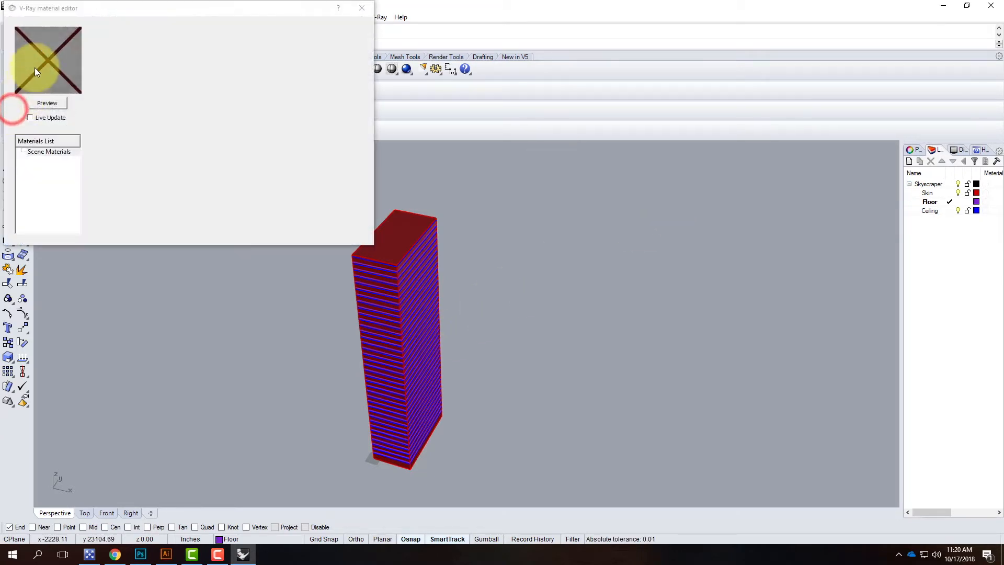
pyautogui.rightClick(42, 151)
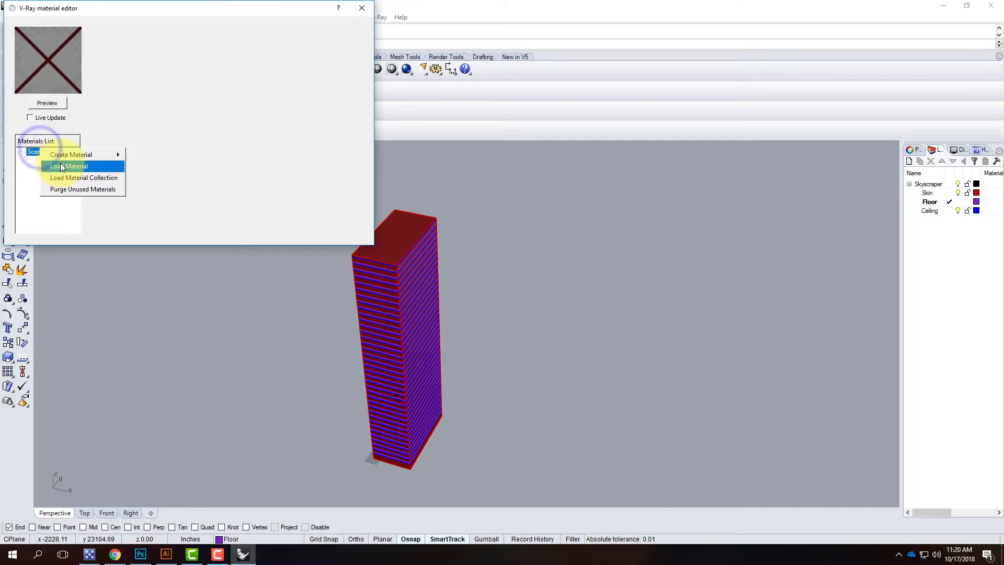
pyautogui.click(61, 167)
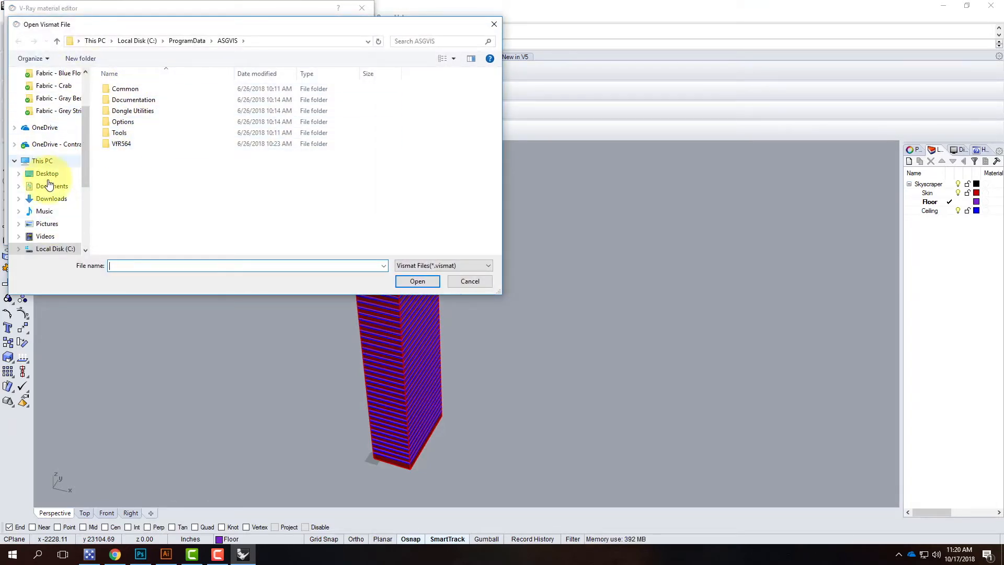
pyautogui.scroll(-4, 55, 219)
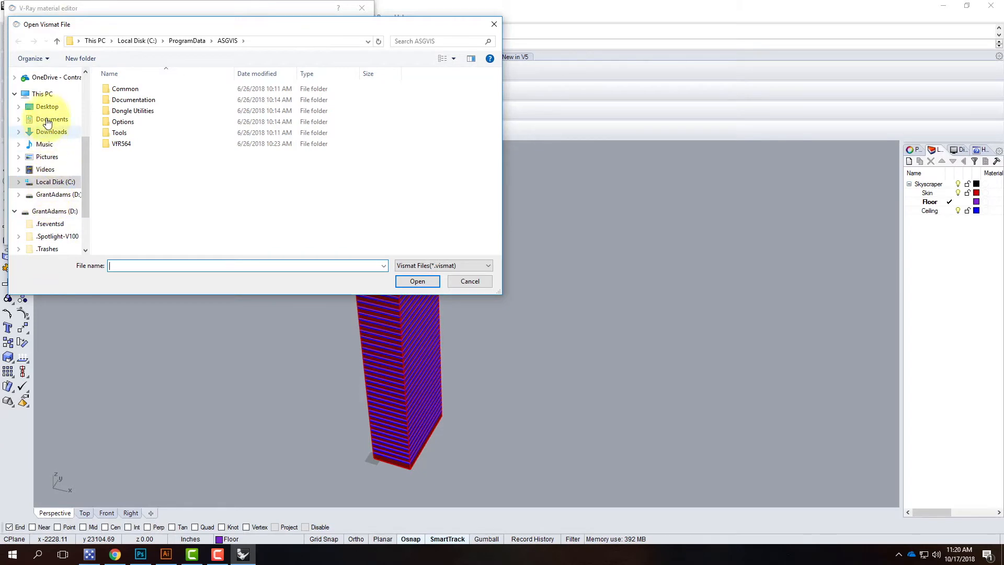
pyautogui.click(47, 191)
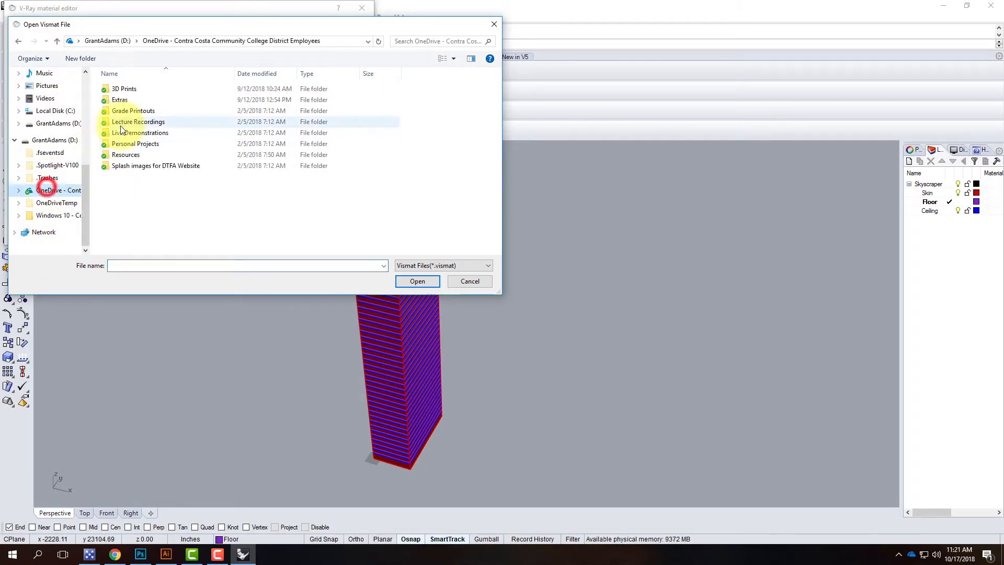
pyautogui.doubleClick(132, 157)
pyautogui.doubleClick(127, 211)
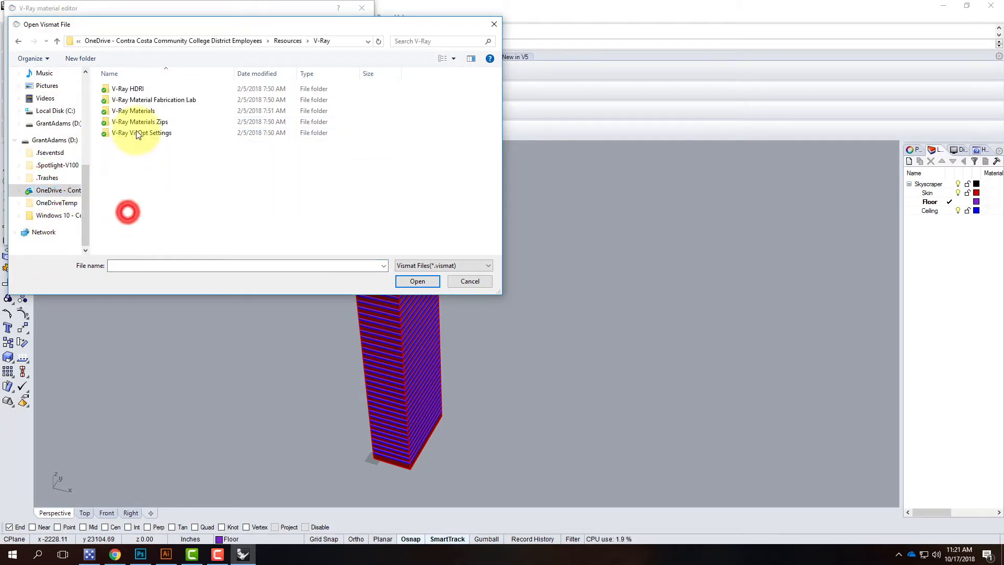
pyautogui.doubleClick(134, 110)
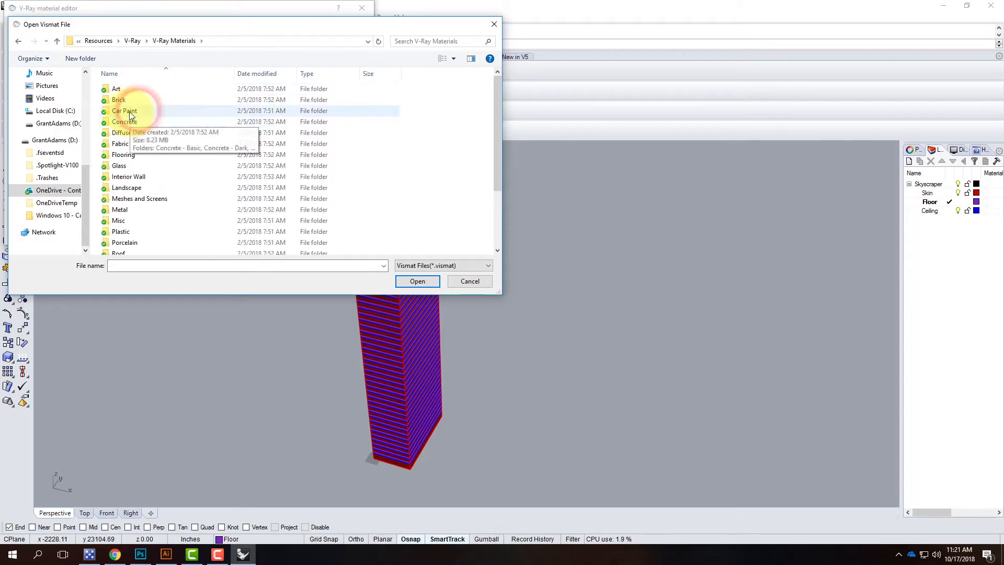
pyautogui.doubleClick(124, 123)
pyautogui.click(128, 100)
pyautogui.doubleClick(127, 101)
pyautogui.doubleClick(134, 90)
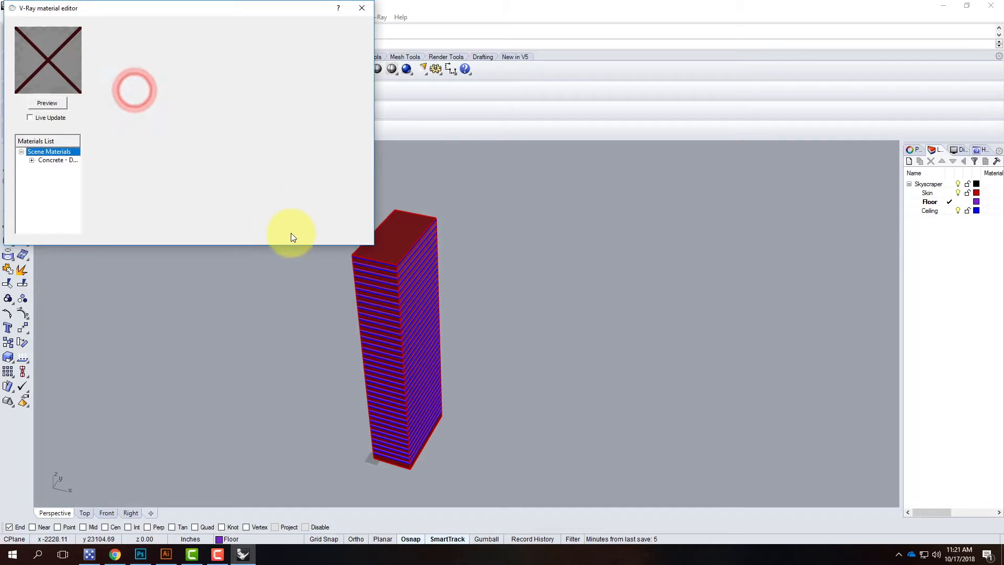
# Step: Apply the dark concrete material to the Floor layer
pyautogui.click(59, 161)
pyautogui.rightClick(55, 160)
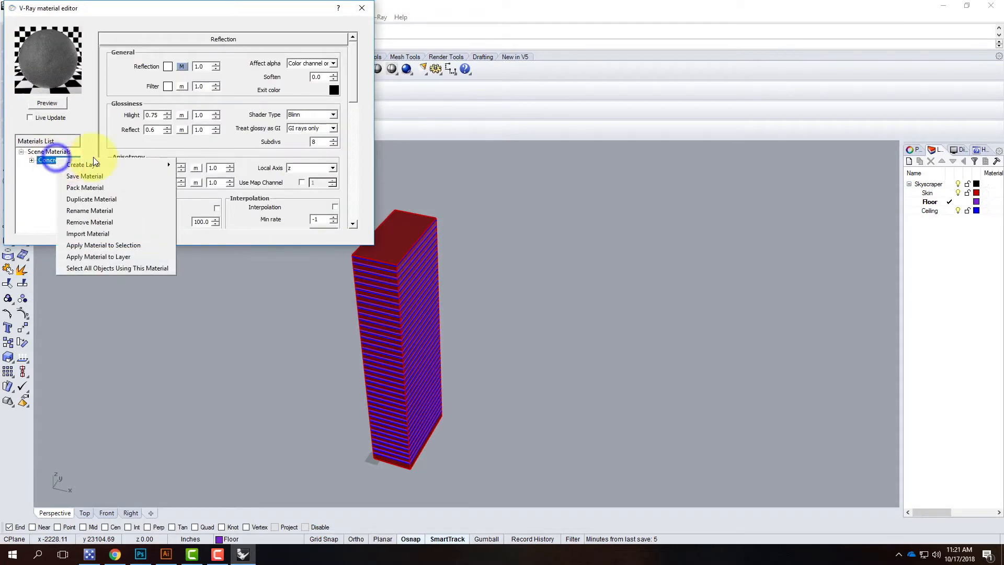
pyautogui.click(127, 257)
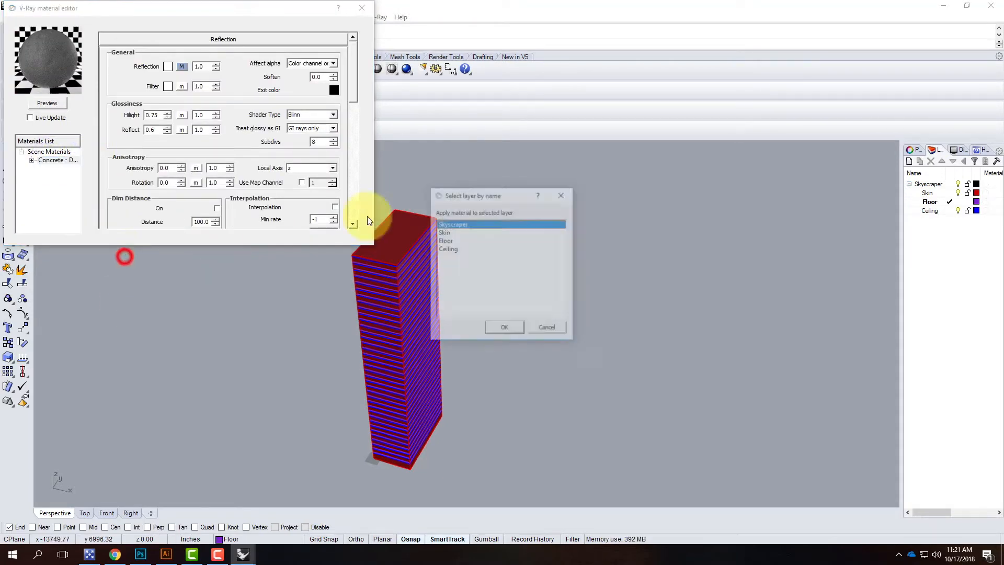
pyautogui.click(450, 240)
pyautogui.click(505, 329)
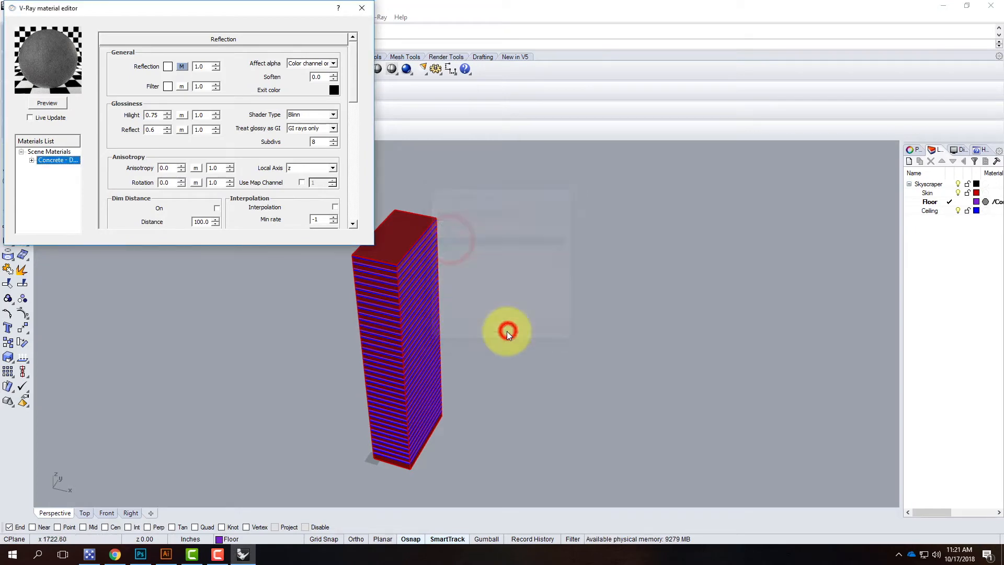
# Step: Load Textured Sheetrock - White.vismat from the Interior Wall folder of the V-Ray Materials library into the scene materials
pyautogui.rightClick(58, 152)
pyautogui.click(86, 167)
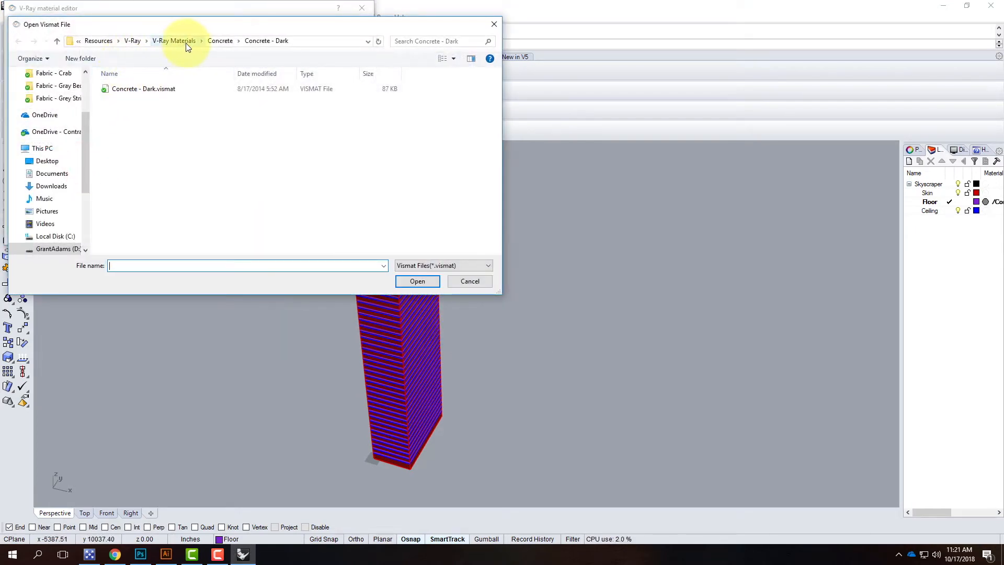
pyautogui.click(178, 41)
pyautogui.scroll(-2, 134, 173)
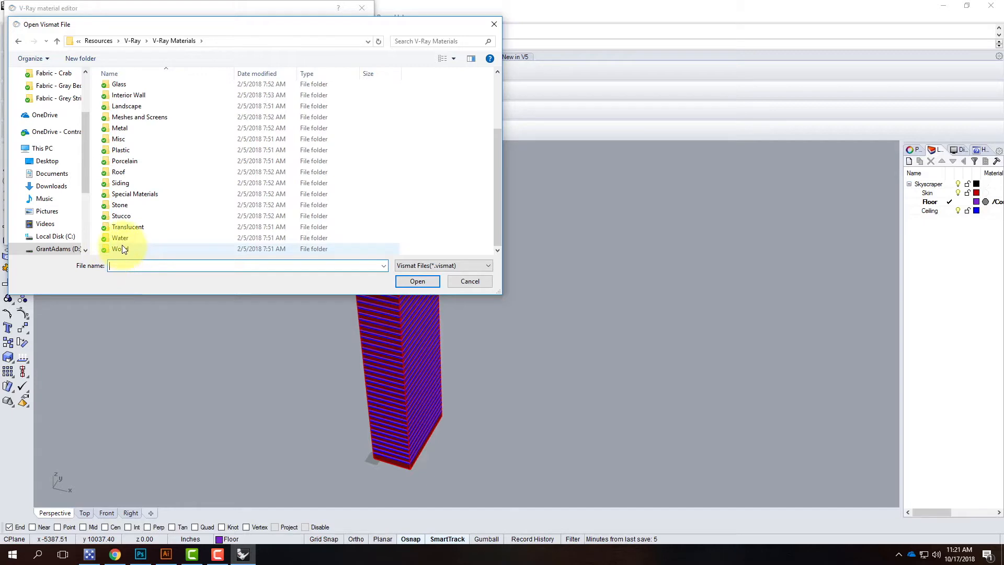
pyautogui.click(121, 96)
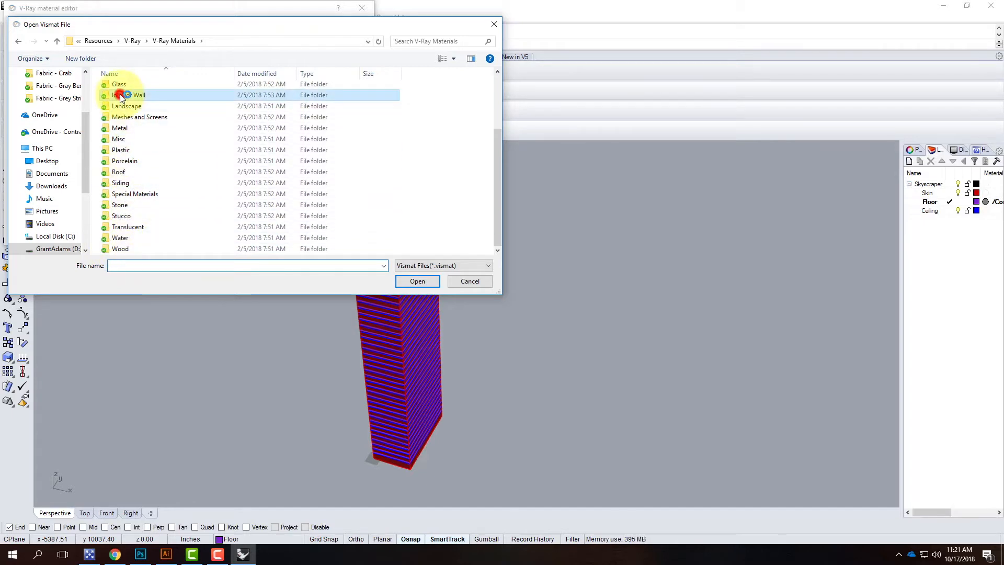
pyautogui.doubleClick(121, 95)
pyautogui.doubleClick(130, 90)
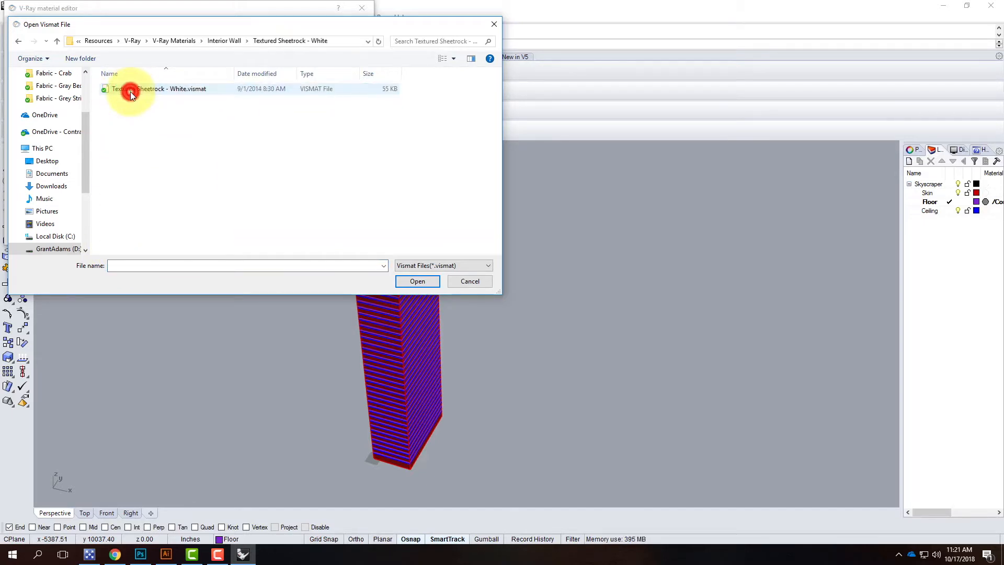
pyautogui.doubleClick(131, 91)
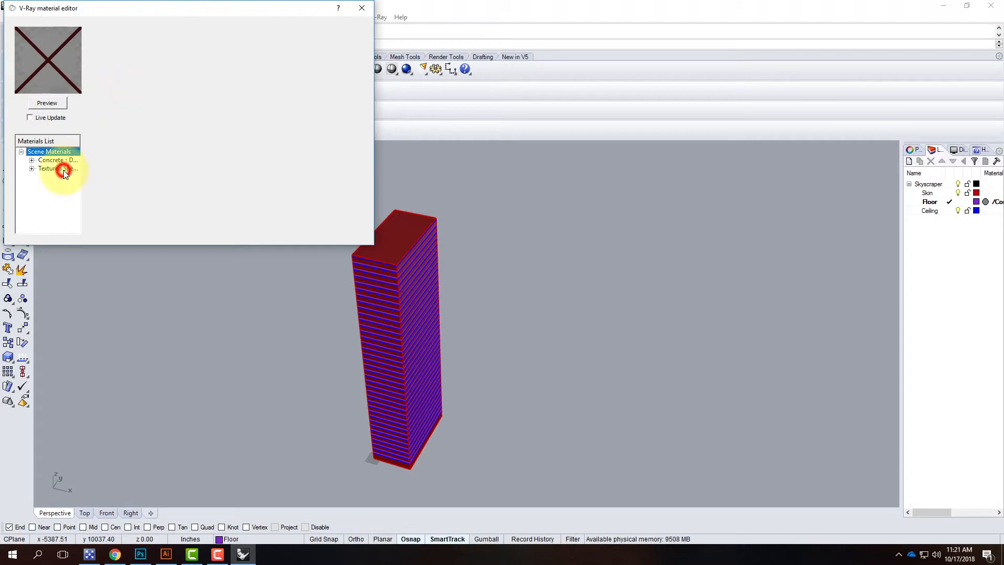
# Step: Apply the white textured sheetrock material to the Ceiling layer
pyautogui.click(64, 170)
pyautogui.rightClick(63, 169)
pyautogui.click(113, 274)
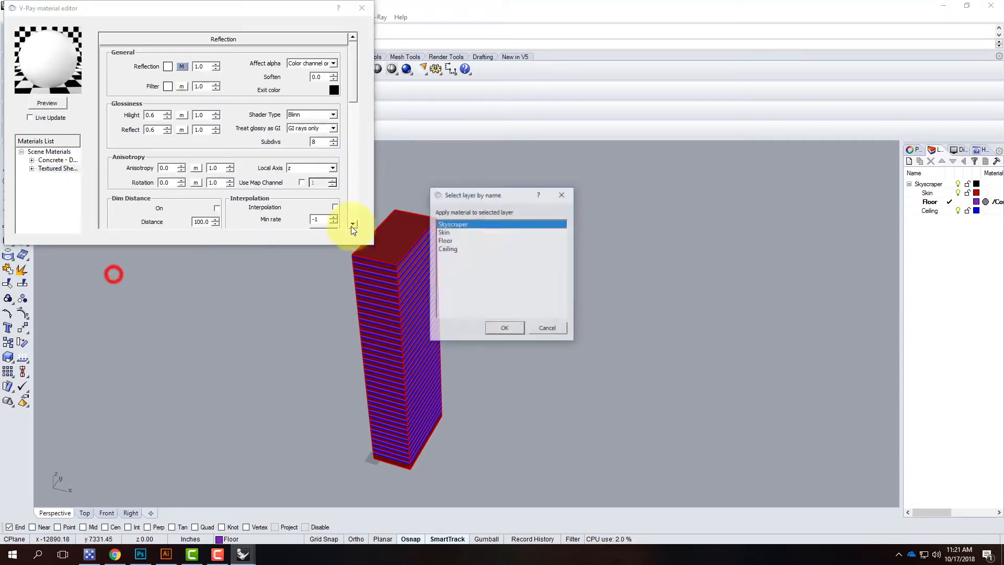
pyautogui.click(447, 250)
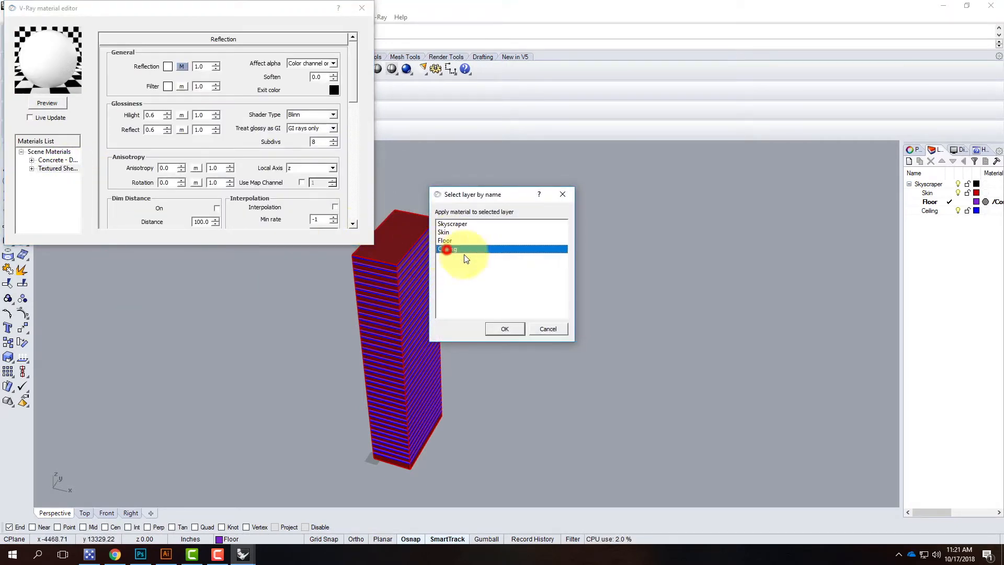
pyautogui.click(505, 329)
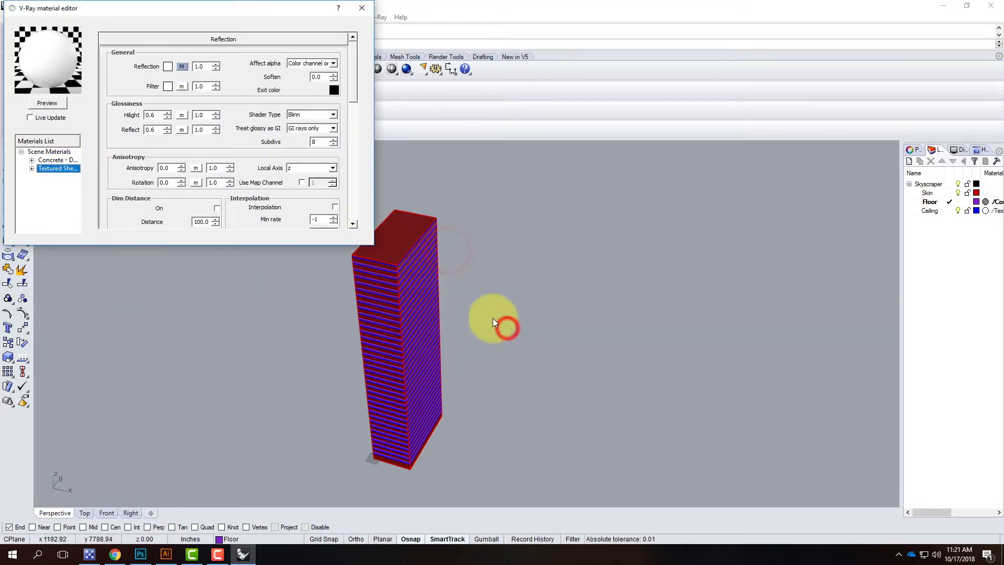
# Step: Load the Glass - Skyscraper - Dark material from the Glass folder of the V-Ray Materials library into the scene materials
pyautogui.click(54, 152)
pyautogui.rightClick(54, 152)
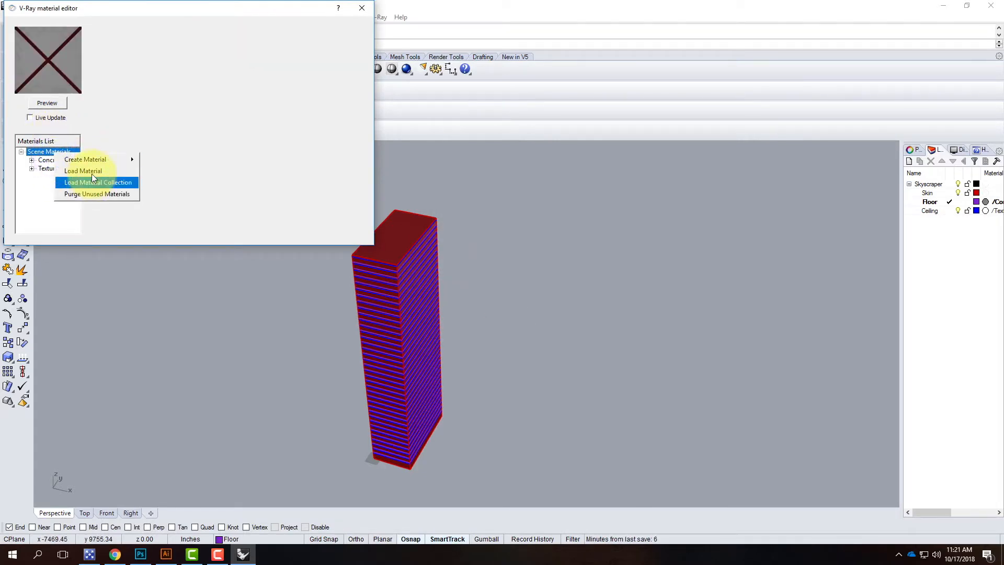
pyautogui.click(92, 173)
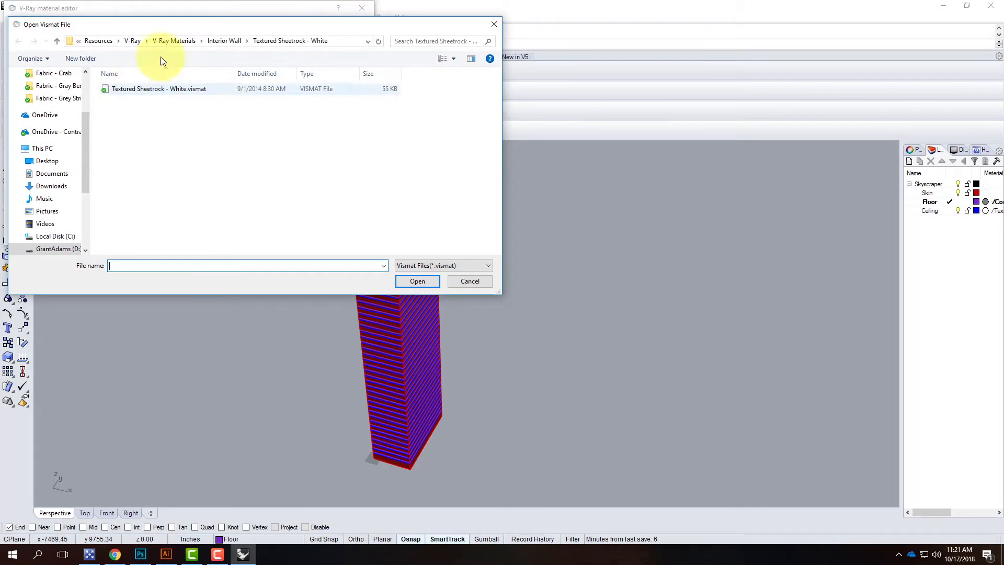
pyautogui.click(224, 41)
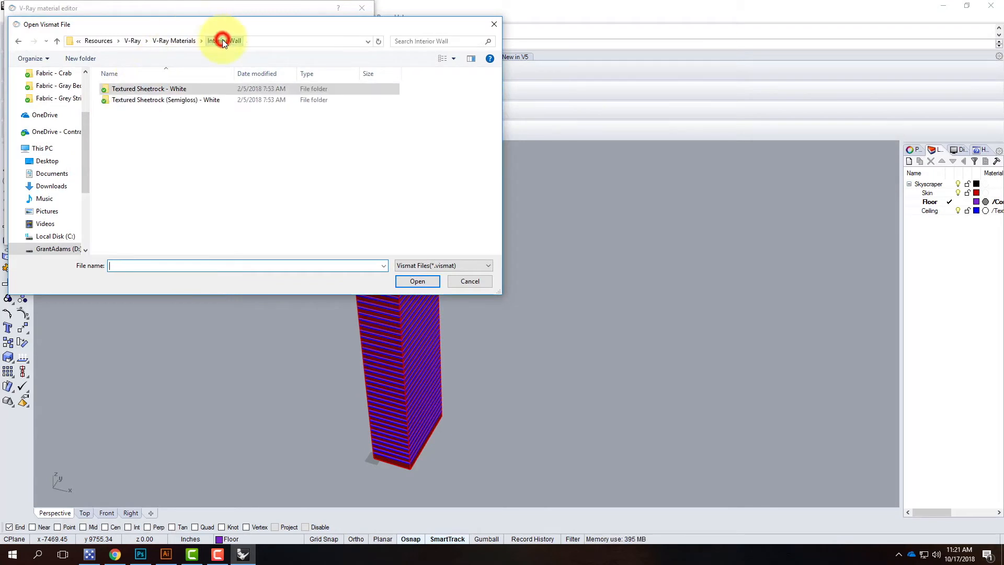
pyautogui.click(185, 43)
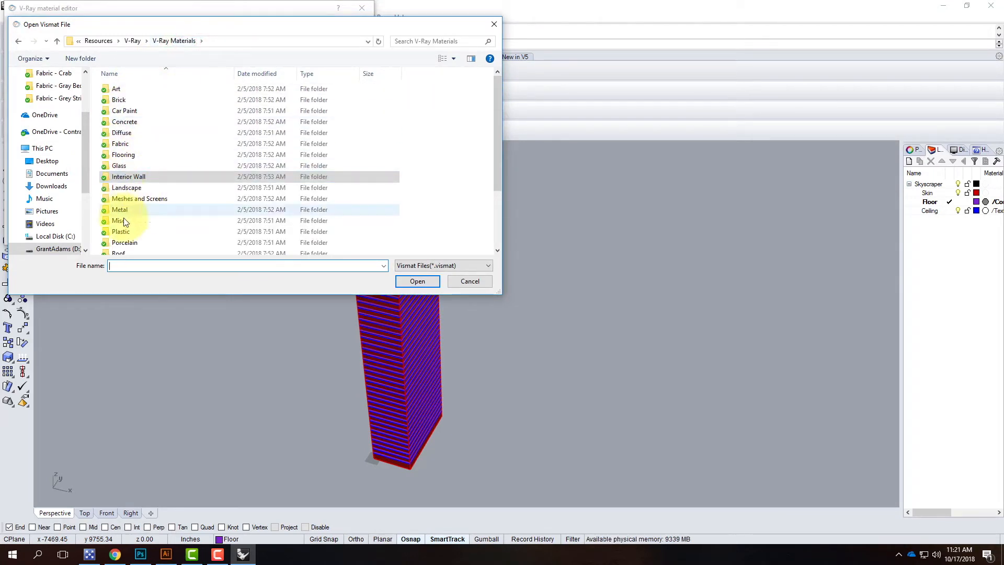
pyautogui.scroll(-2, 124, 214)
pyautogui.doubleClick(120, 108)
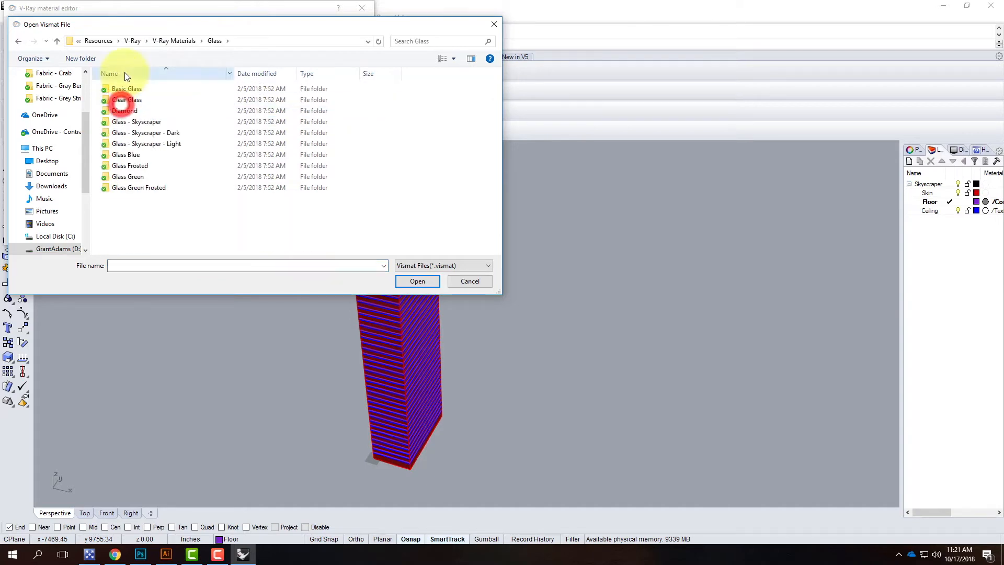
pyautogui.doubleClick(136, 133)
pyautogui.doubleClick(168, 87)
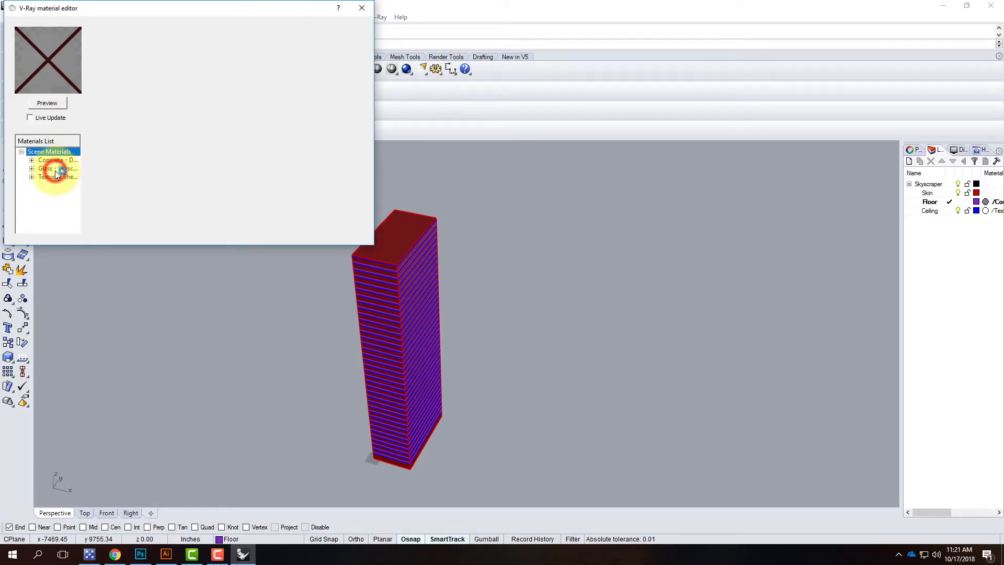
# Step: Apply the dark skyscraper glass material to the Skin layer and close the V-Ray material editor
pyautogui.click(57, 168)
pyautogui.rightClick(56, 171)
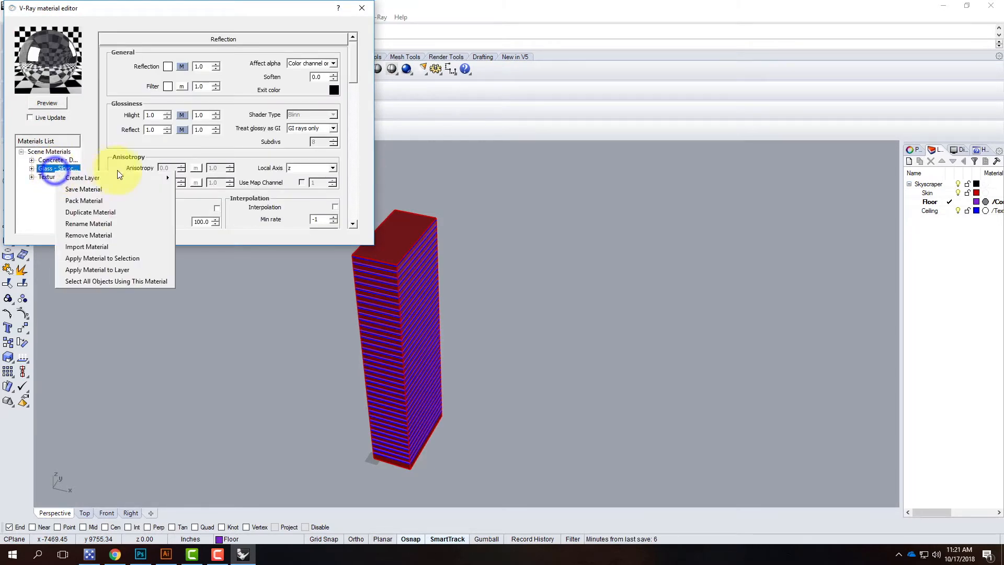
pyautogui.click(138, 272)
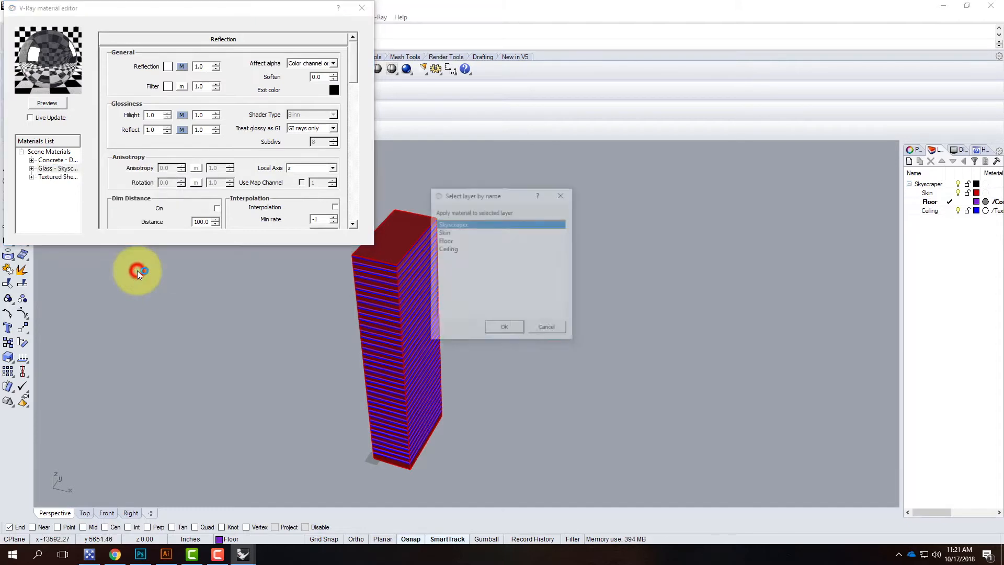
pyautogui.click(444, 232)
pyautogui.click(505, 328)
pyautogui.click(361, 8)
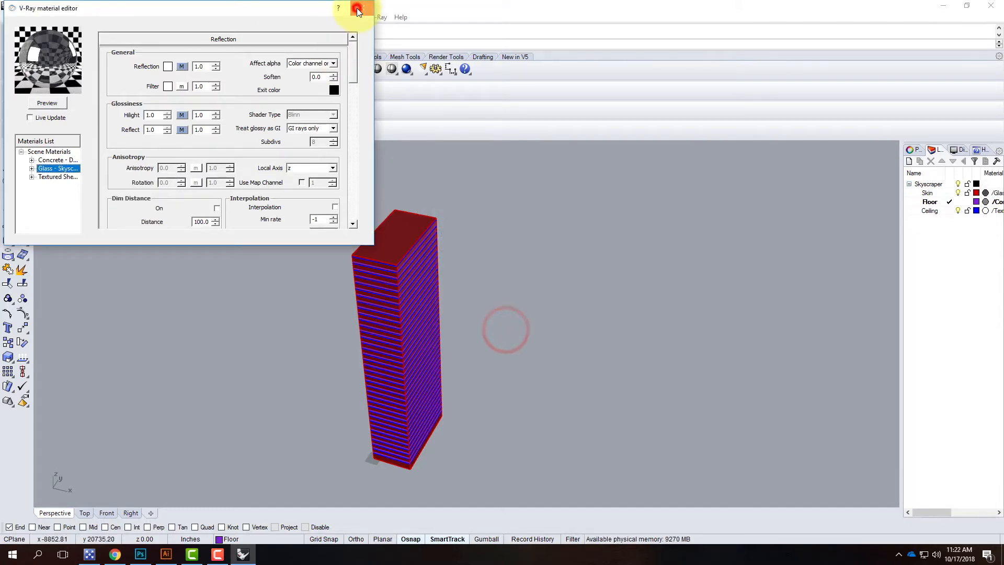
# Step: Set the Perspective viewport to the Rendered display mode
pyautogui.click(77, 145)
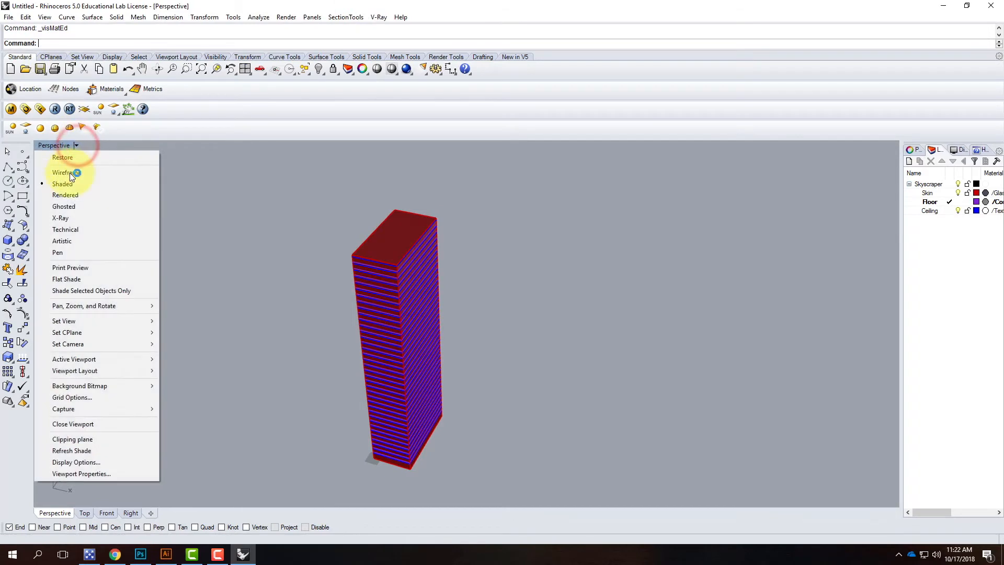
pyautogui.click(70, 196)
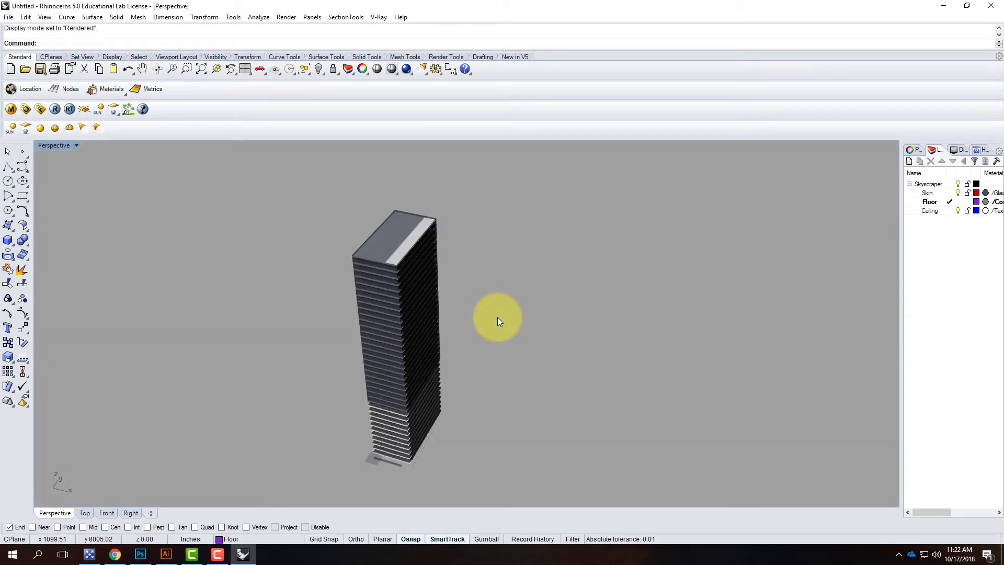
pyautogui.scroll(5, 410, 245)
# Step: Explode the tower's skin extrusion into separate surfaces and clear the selection
pyautogui.click(410, 244)
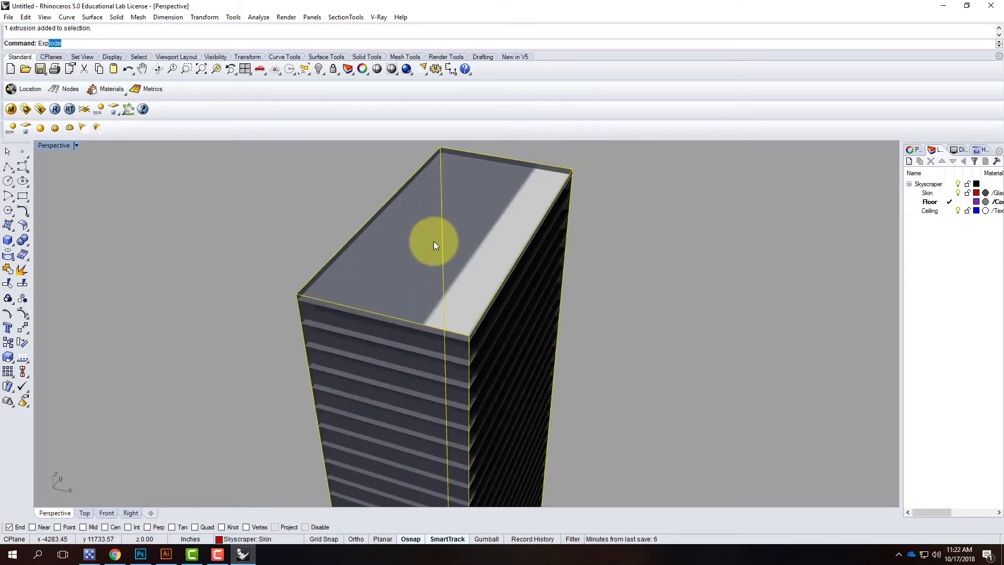
pyautogui.write('Explo')
pyautogui.press('Return')
pyautogui.keyDown('ctrl'); pyautogui.click(434, 243); pyautogui.keyUp('ctrl')
pyautogui.press('Return')
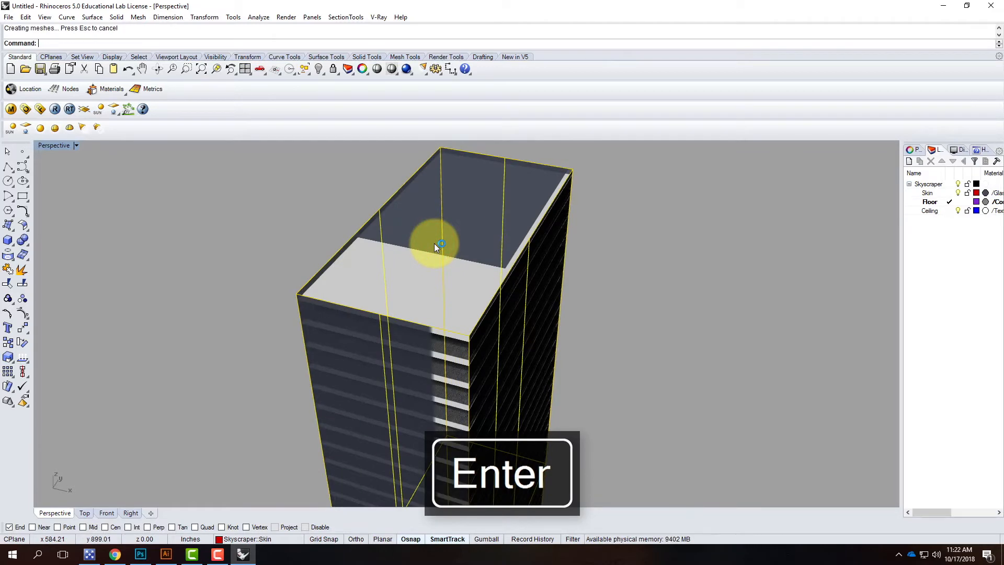
pyautogui.click(663, 215)
# Step: Change the tower's top skin surface to the Floor layer and deselect it
pyautogui.click(515, 183)
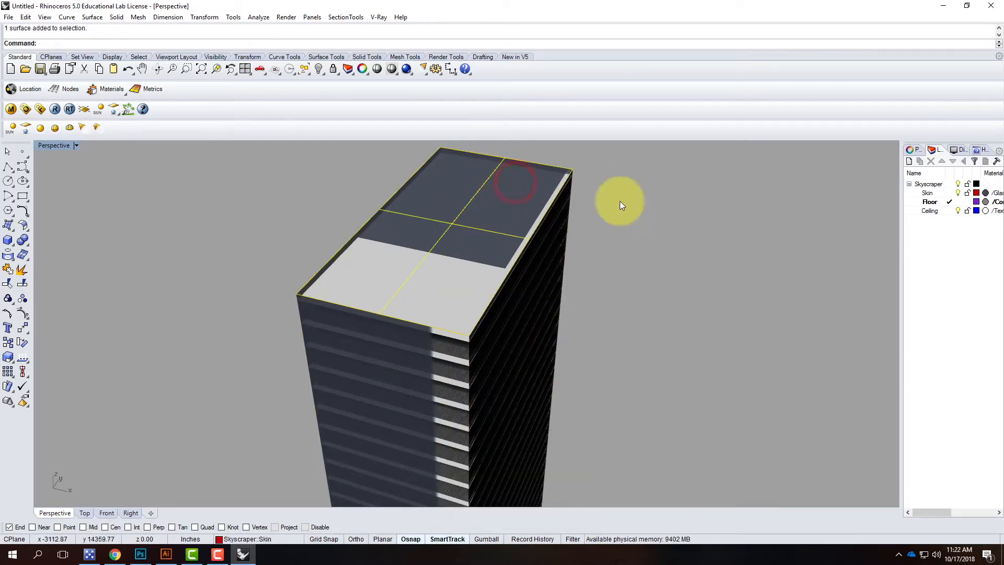
pyautogui.rightClick(934, 203)
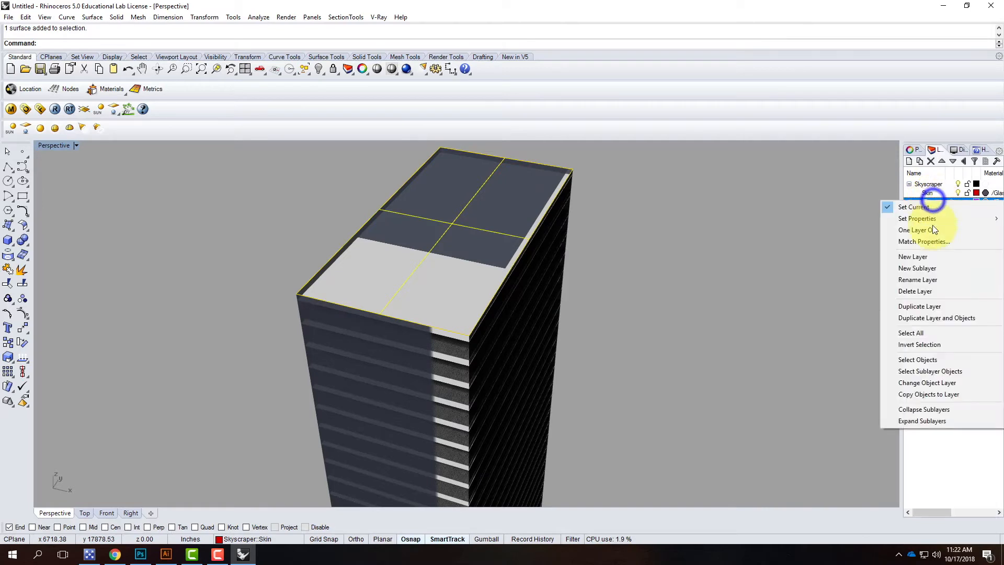
pyautogui.click(918, 380)
pyautogui.click(786, 284)
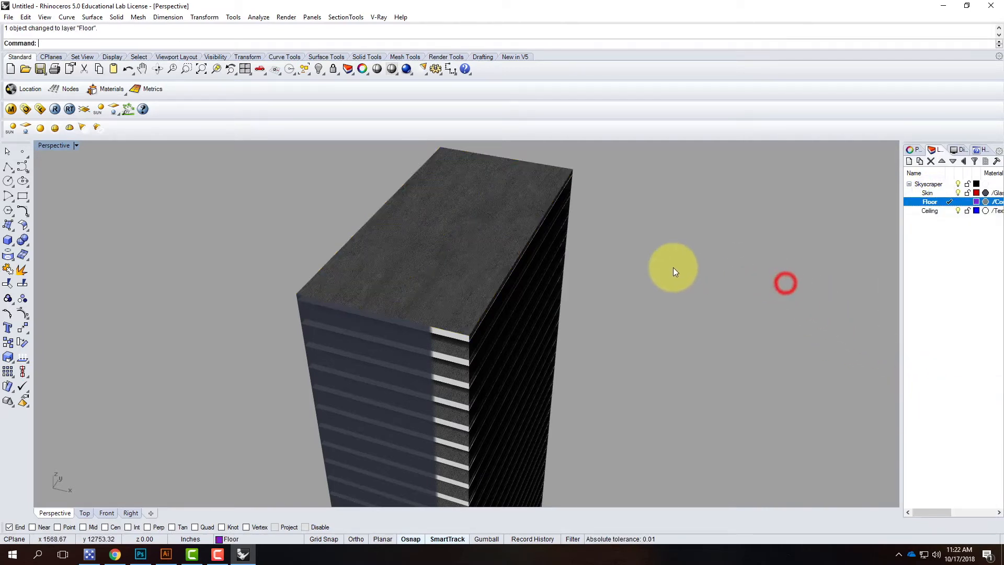
# Step: Apply capped box texture mapping to the tower's skin polysurface, using its bounding box and the World coordinate system
pyautogui.scroll(-3, 460, 230)
pyautogui.scroll(-2, 456, 228)
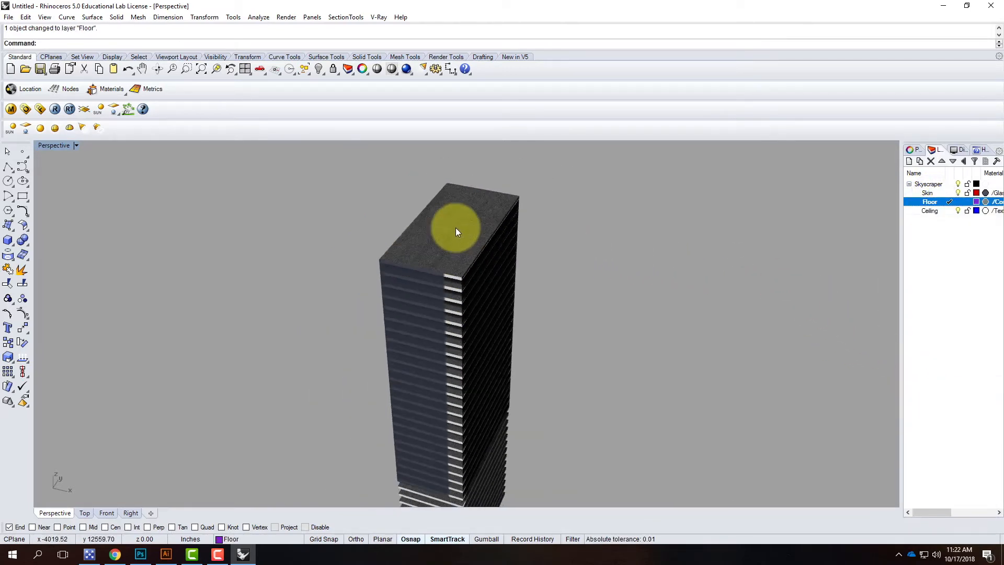
pyautogui.moveTo(446, 198); pyautogui.dragTo(421, 320, button='right')
pyautogui.scroll(5, 434, 335)
pyautogui.click(460, 342)
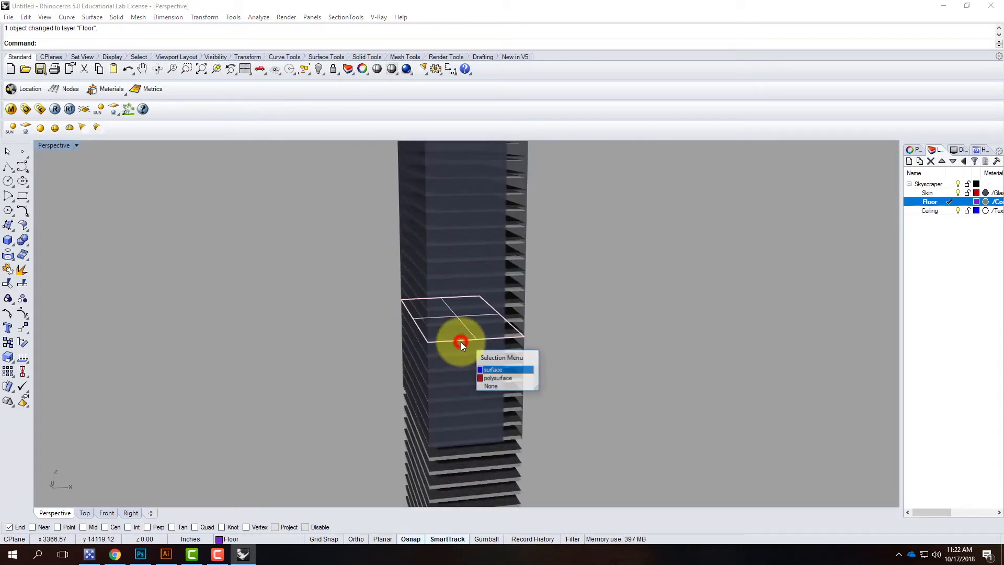
pyautogui.click(497, 378)
pyautogui.moveTo(643, 336); pyautogui.dragTo(582, 332, button='right')
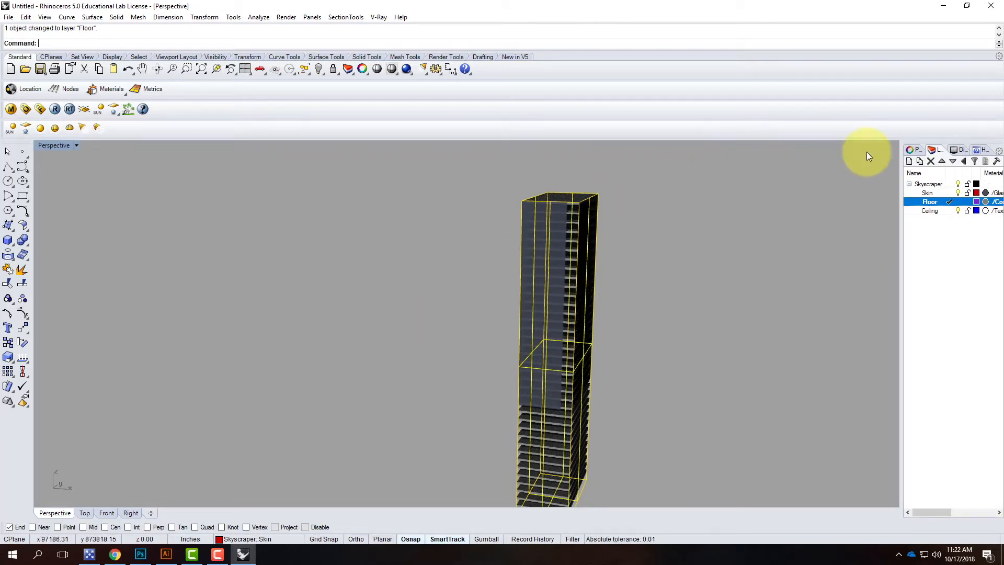
pyautogui.click(911, 151)
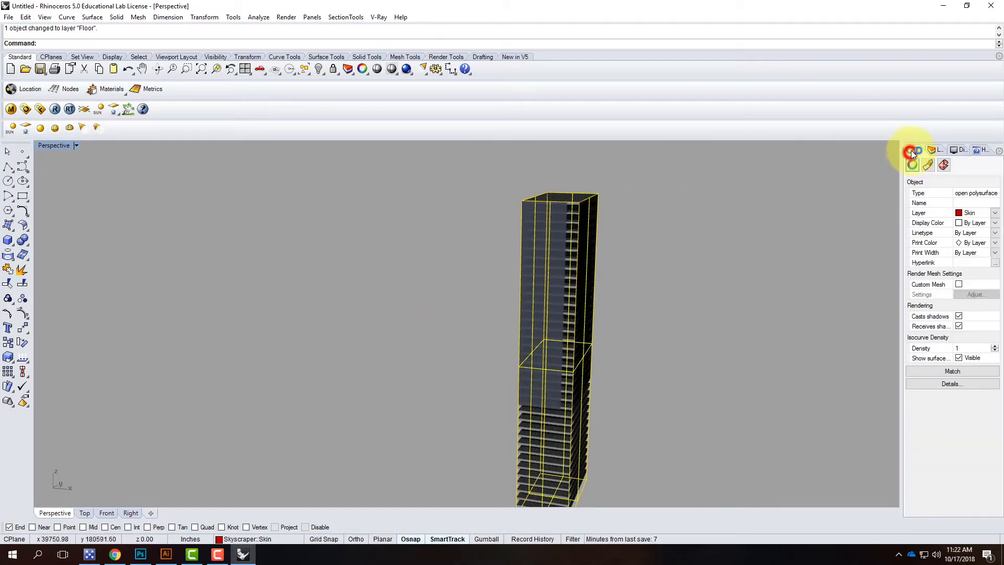
pyautogui.click(945, 165)
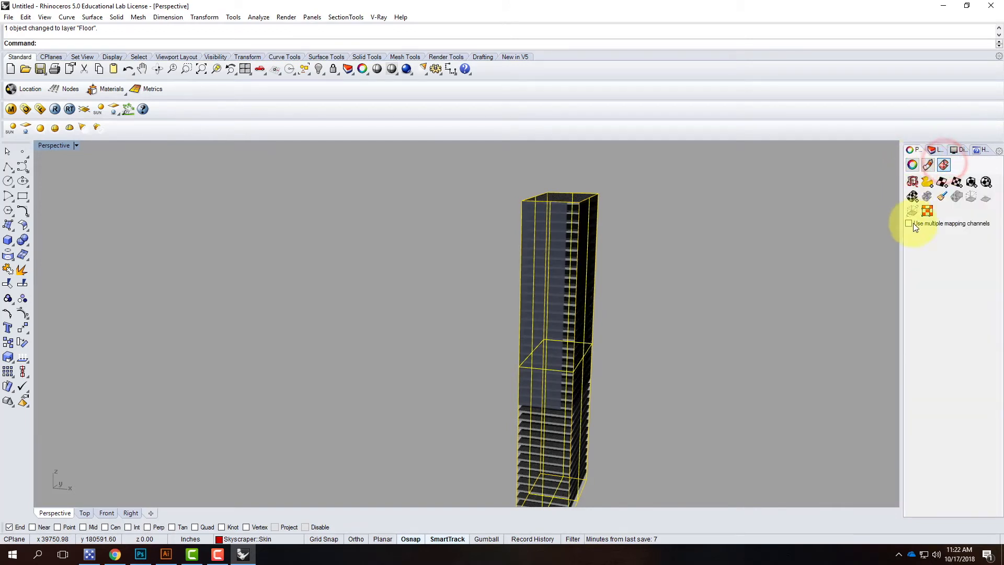
pyautogui.click(972, 181)
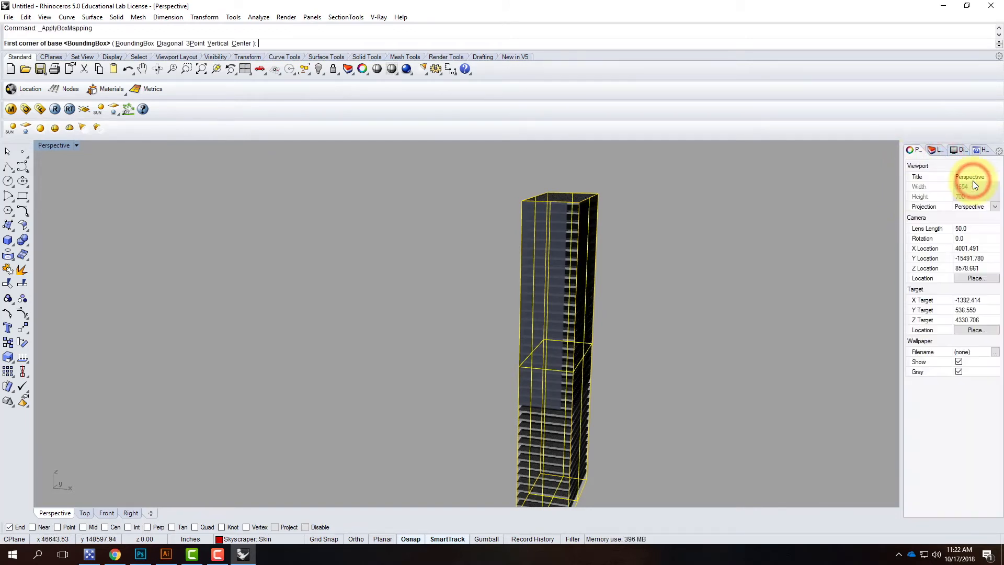
pyautogui.click(134, 43)
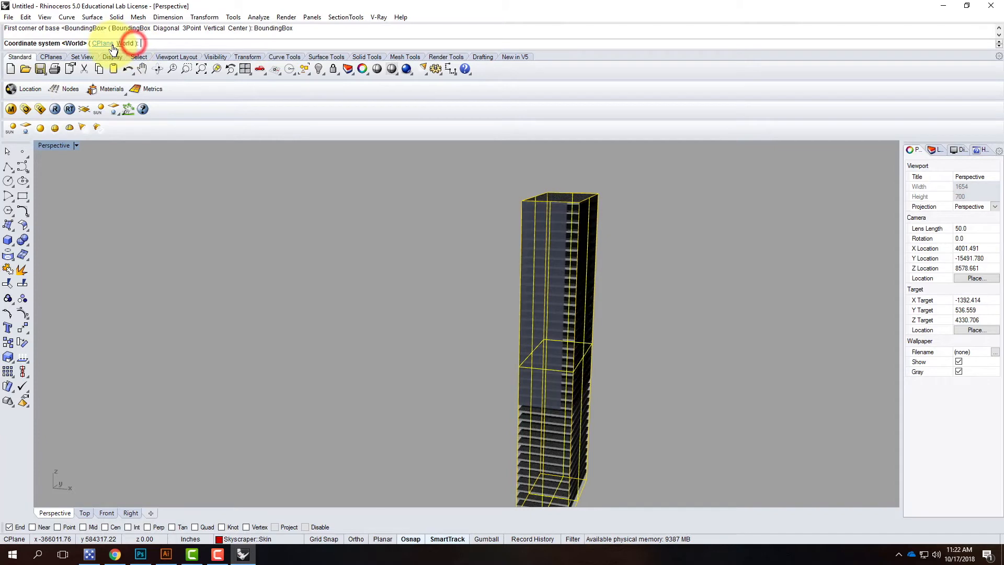
pyautogui.click(124, 44)
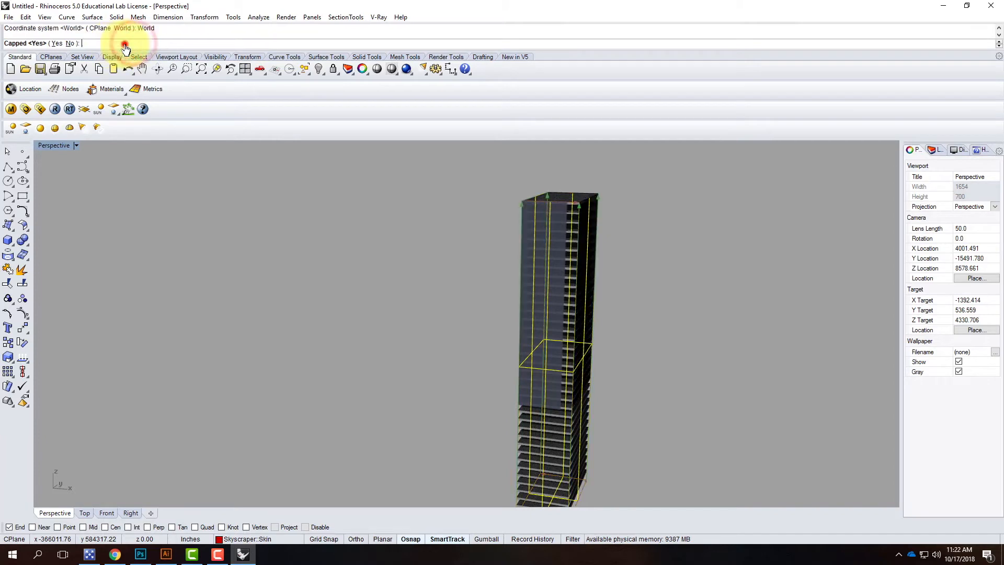
pyautogui.click(55, 44)
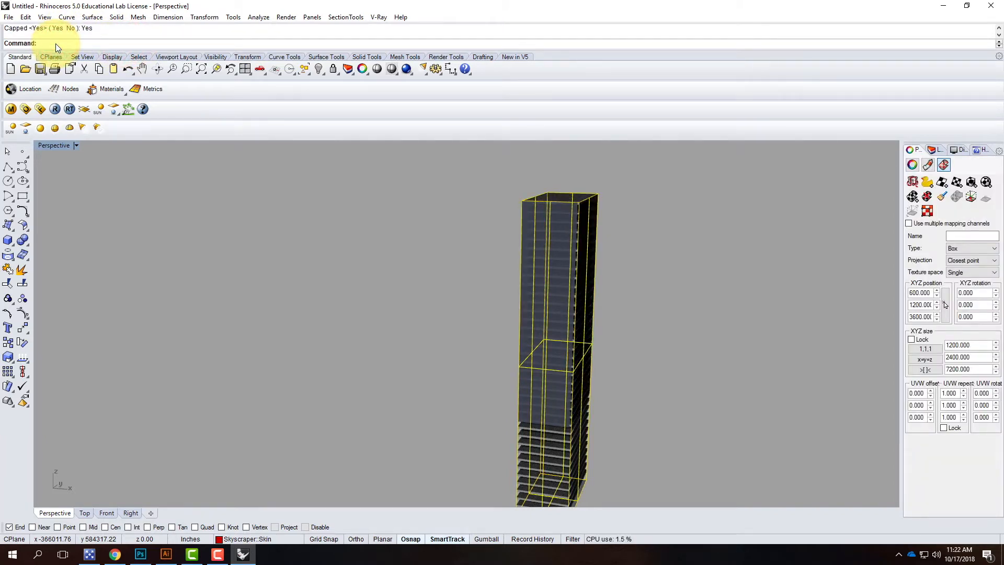
# Step: Show the box mapping widget of the tower's skin
pyautogui.click(975, 198)
pyautogui.scroll(-5, 363, 209)
pyautogui.moveTo(492, 227); pyautogui.dragTo(492, 307, button='right')
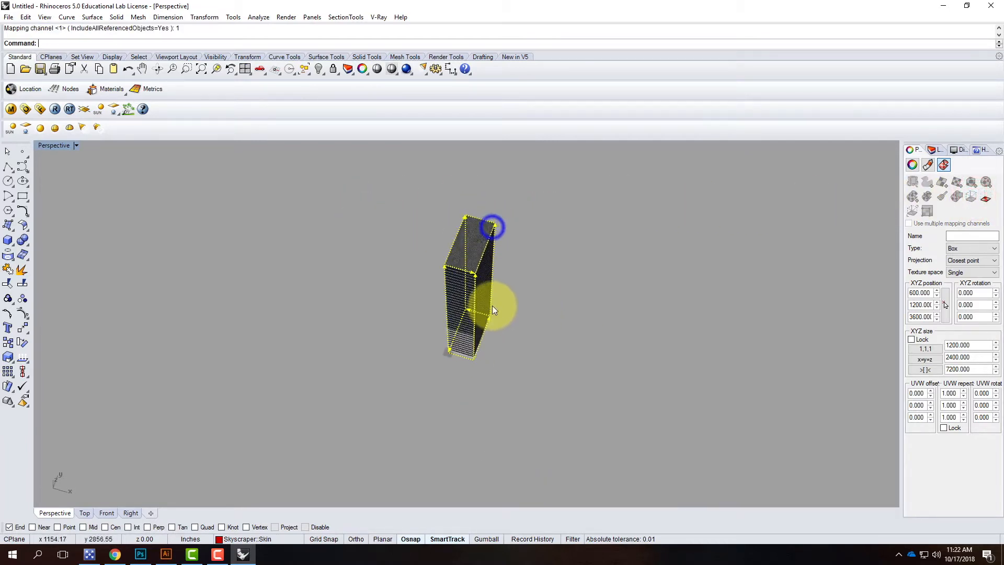
pyautogui.scroll(3, 507, 243)
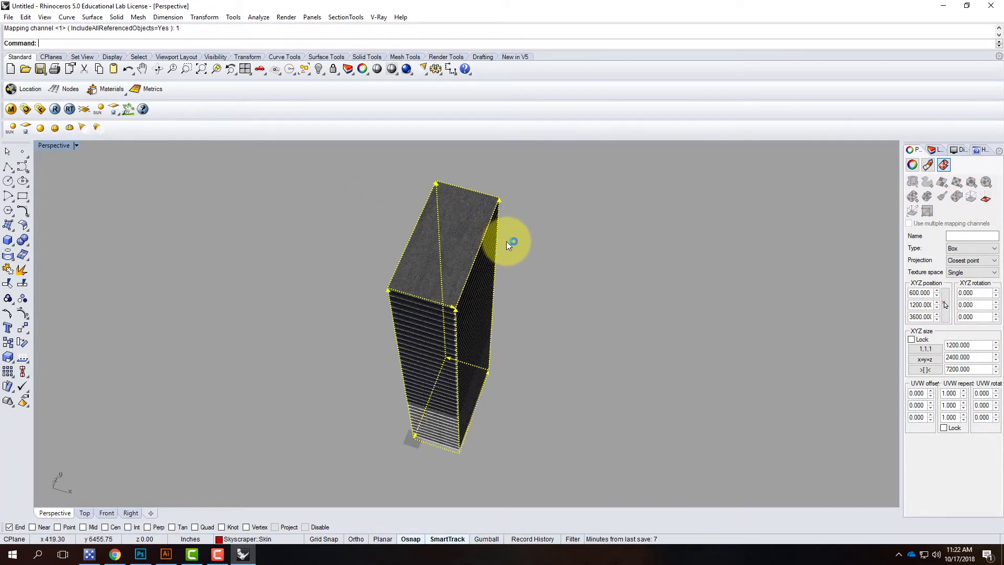
# Step: Scale the mapping widget with Scale1D along the tower's long side to 4', starting from the front corner
pyautogui.write('1D')
pyautogui.press('Return')
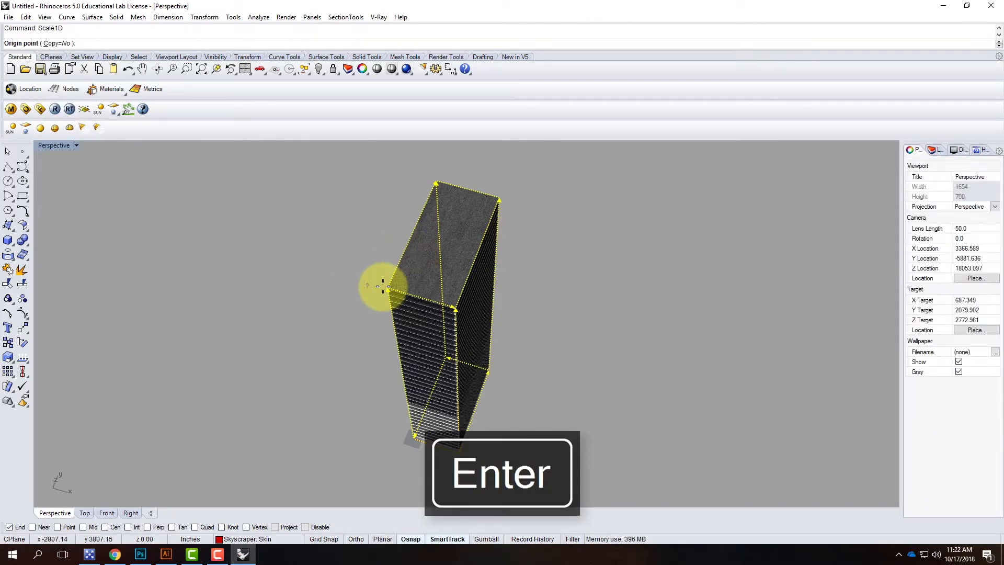
pyautogui.click(388, 288)
pyautogui.click(432, 176)
pyautogui.write("4'")
pyautogui.press('Return')
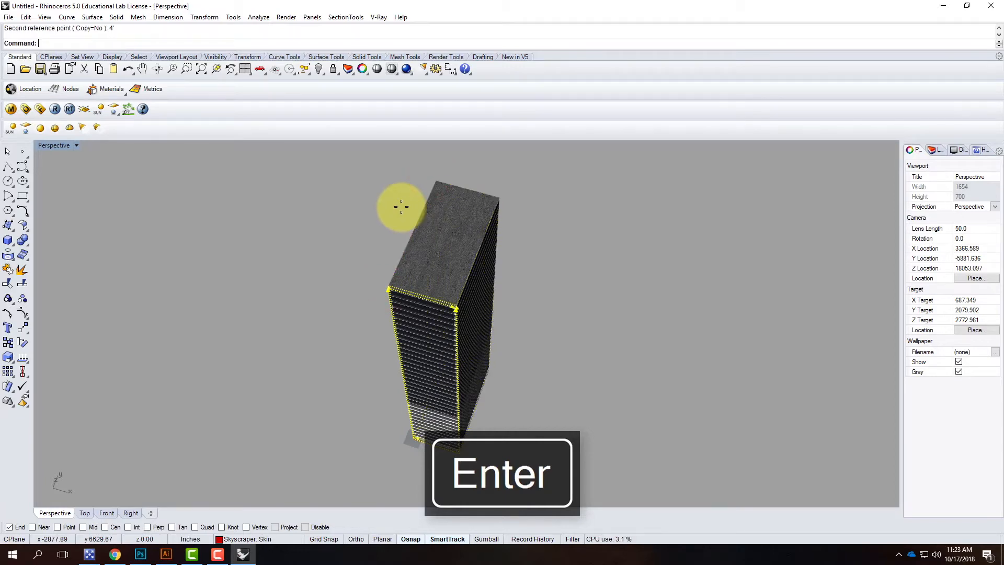
# Step: Scale the mapping widget with Scale1D along the tower's short front side to 4', starting from the same corner
pyautogui.scroll(5, 388, 286)
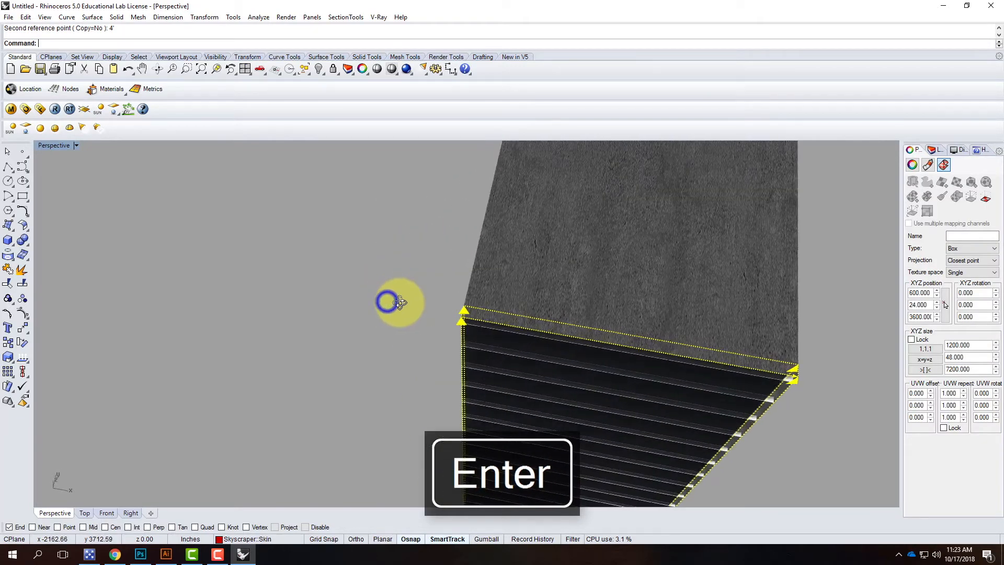
pyautogui.press('Return')
pyautogui.click(462, 316)
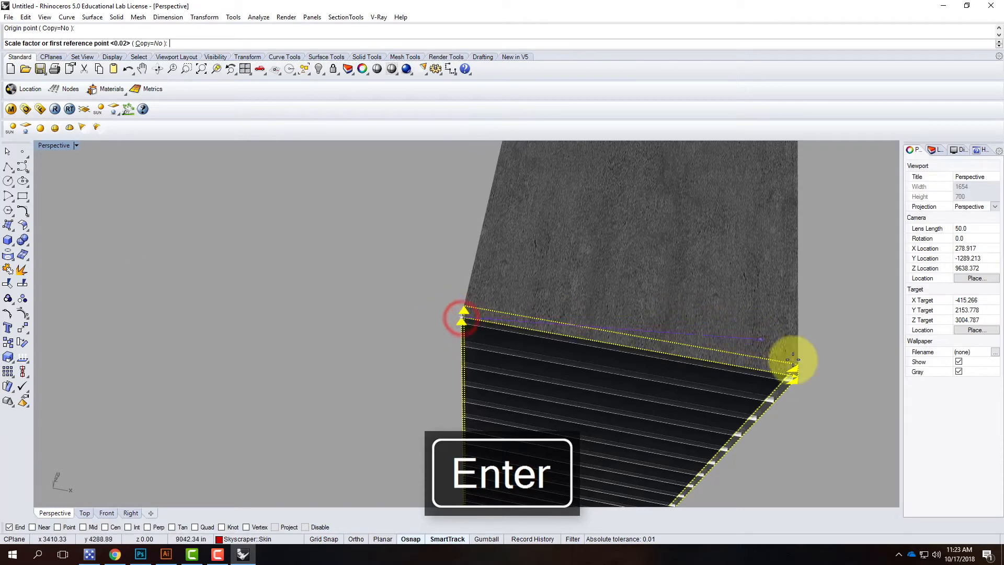
pyautogui.click(793, 376)
pyautogui.write("4'")
pyautogui.press('Return')
# Step: Scale the mapping widget's height with Scale1D to 16', from its base corner towards its top corner
pyautogui.moveTo(538, 377); pyautogui.dragTo(510, 346, button='right')
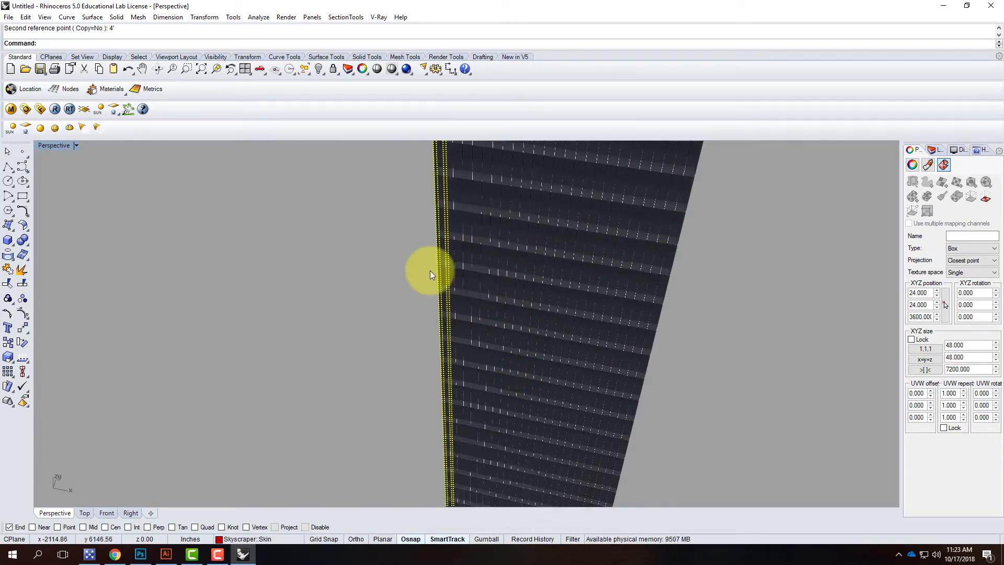
pyautogui.scroll(-5, 426, 241)
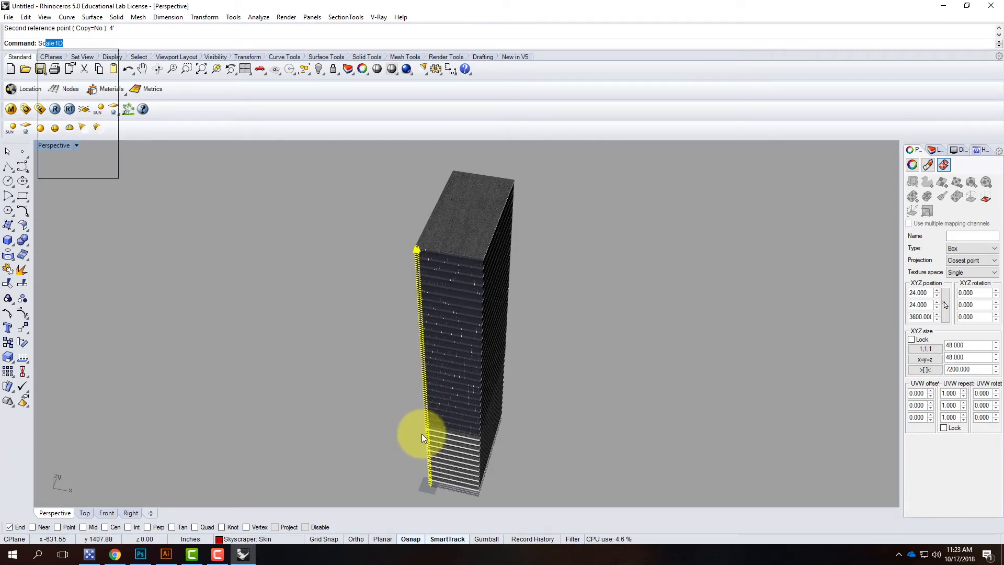
pyautogui.press('Return')
pyautogui.scroll(5, 437, 483)
pyautogui.scroll(4, 403, 449)
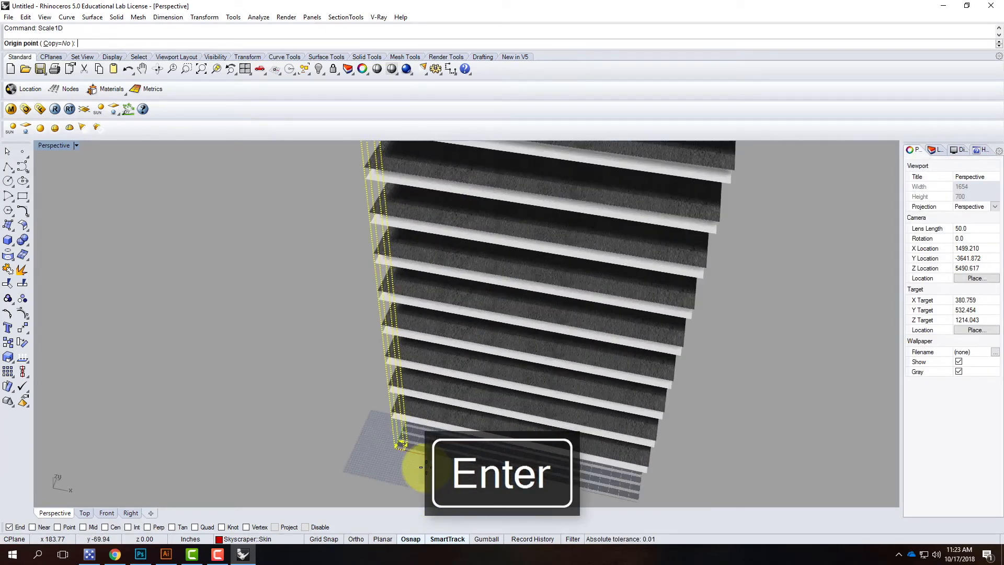
pyautogui.click(403, 448)
pyautogui.scroll(-6, 437, 369)
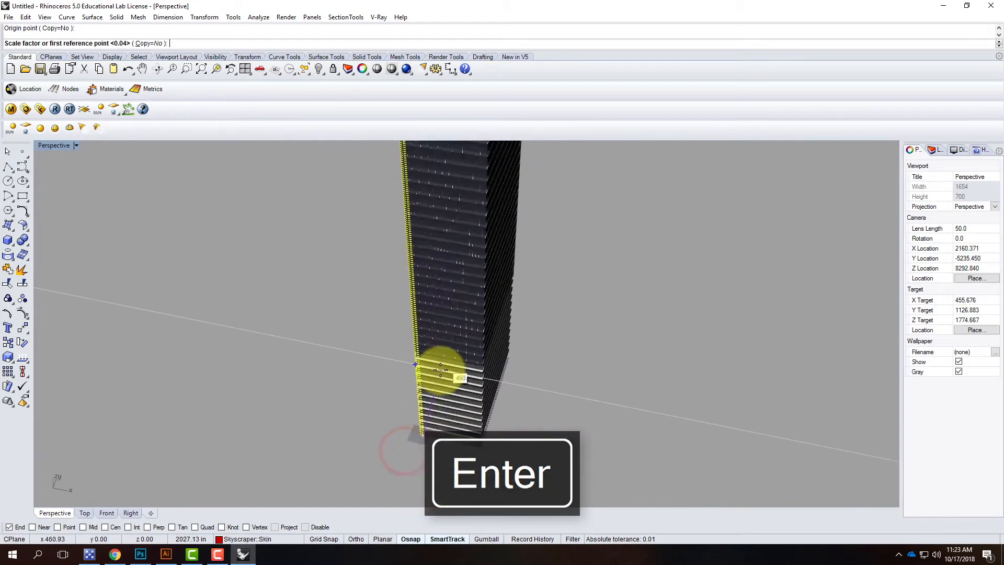
pyautogui.scroll(10, 414, 173)
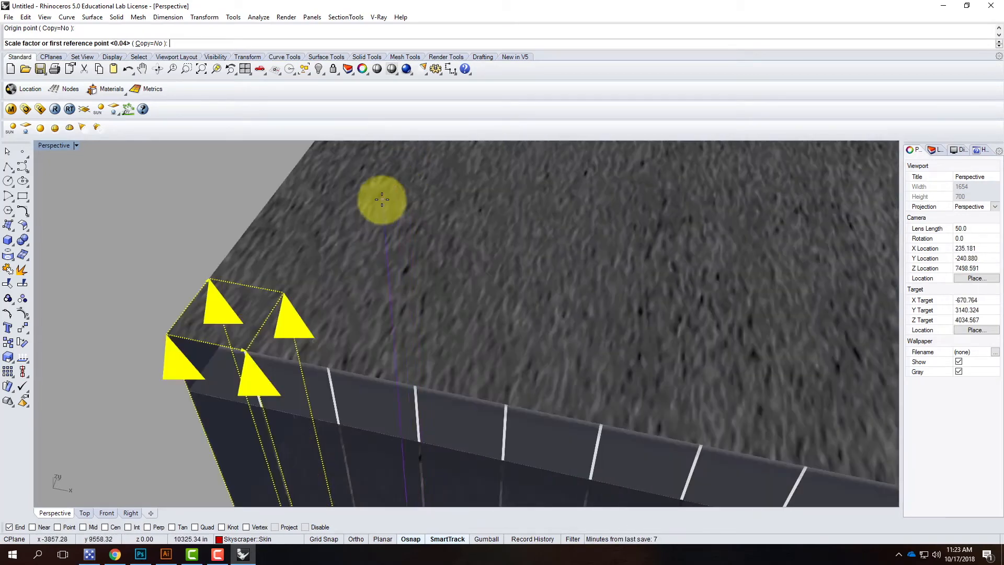
pyautogui.click(246, 349)
pyautogui.write("16'")
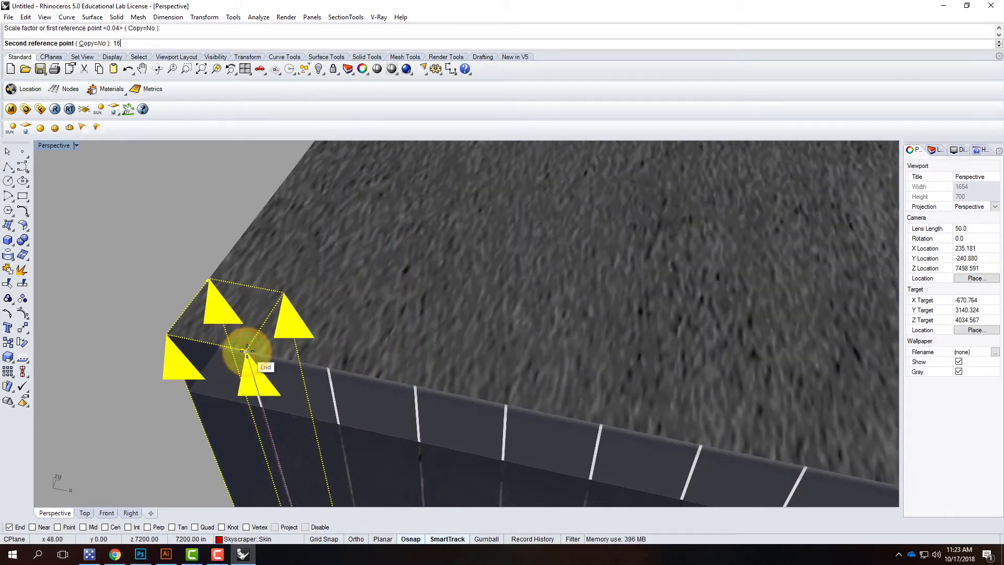
pyautogui.press('Return')
# Step: Move the mapping widget from its base corner up to the front corner of the floor slab above and deselect it
pyautogui.scroll(-6, 331, 244)
pyautogui.scroll(-3, 314, 306)
pyautogui.scroll(12, 356, 306)
pyautogui.scroll(3, 382, 304)
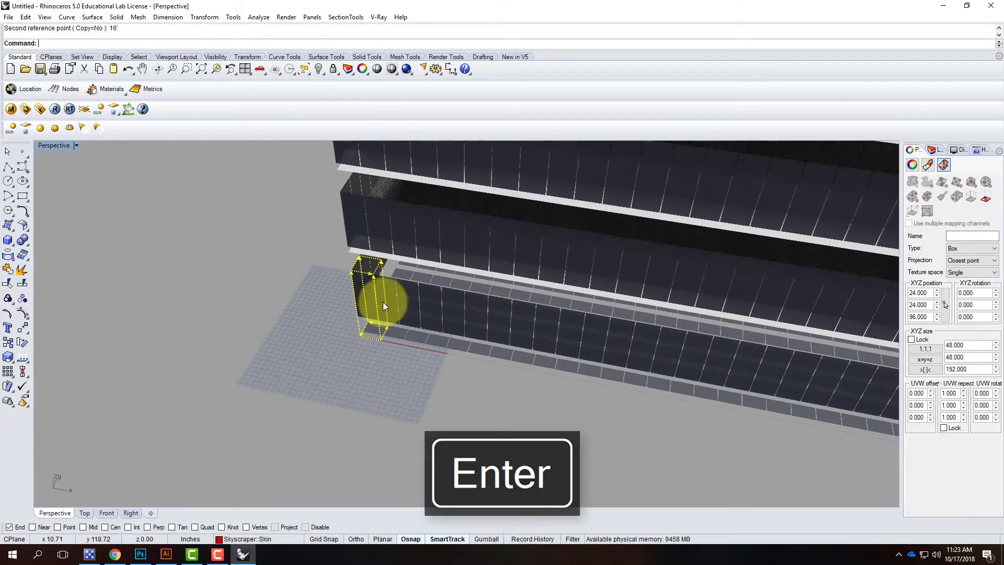
pyautogui.write('move')
pyautogui.press('Return')
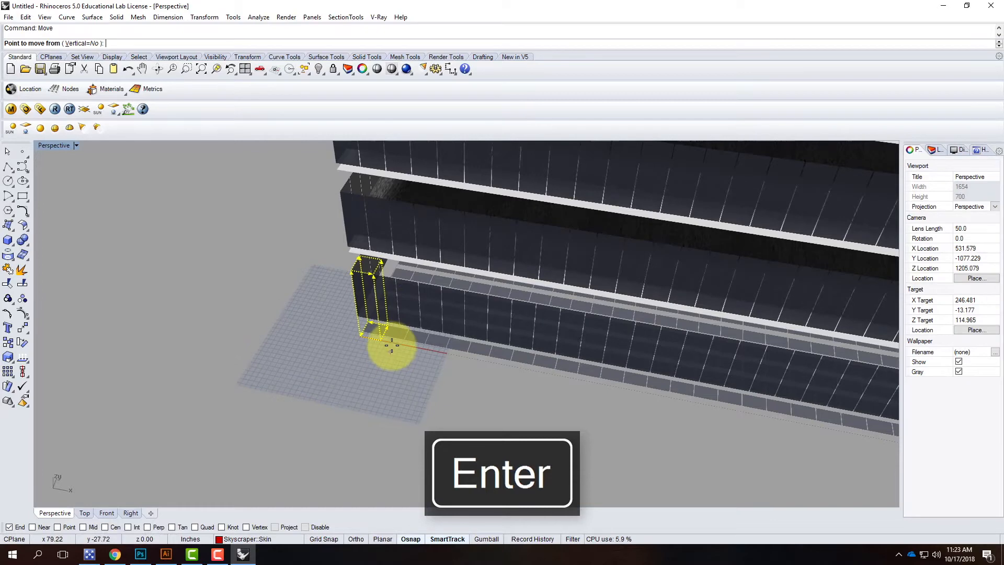
pyautogui.click(383, 340)
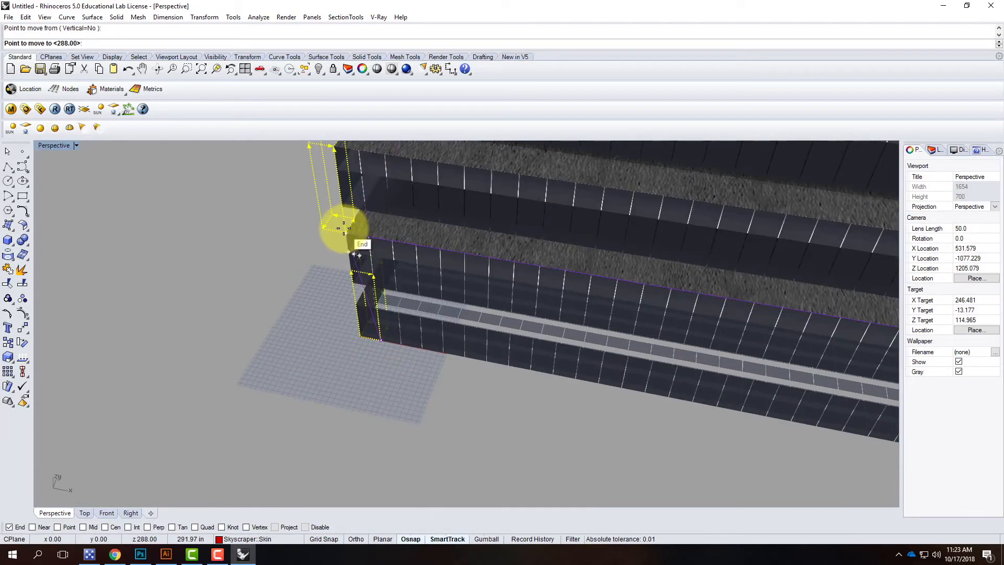
pyautogui.click(347, 252)
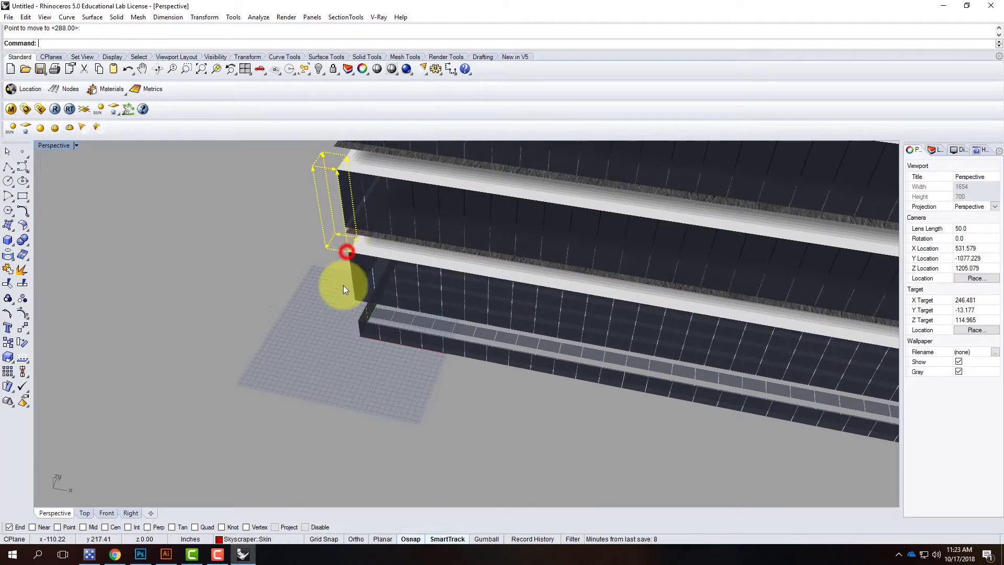
pyautogui.click(305, 350)
# Step: Examine how the glass panel texture lines up with the lower floors and across the whole tower
pyautogui.moveTo(307, 388); pyautogui.dragTo(395, 173, button='right')
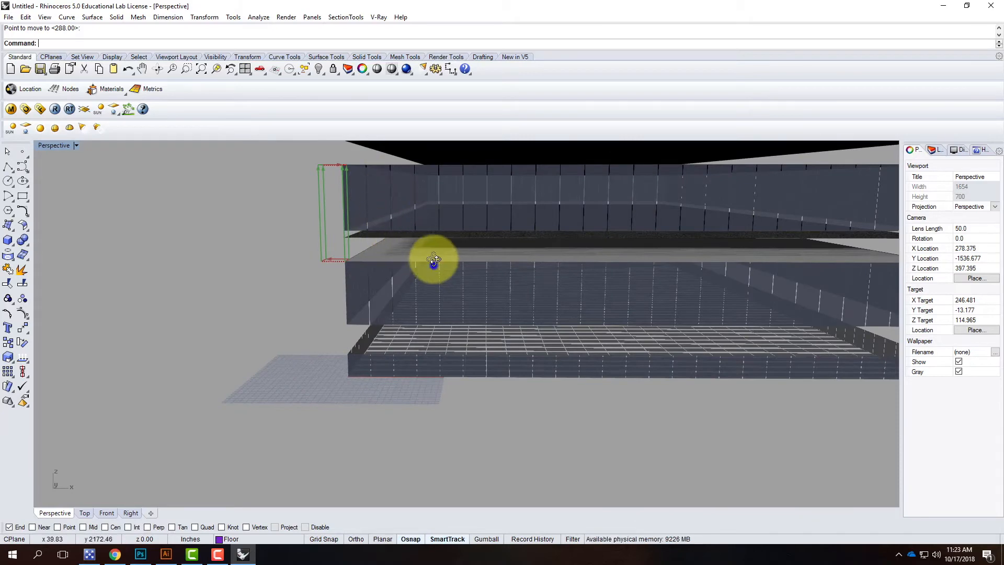
pyautogui.moveTo(434, 260); pyautogui.dragTo(434, 244, button='right')
pyautogui.scroll(5, 405, 342)
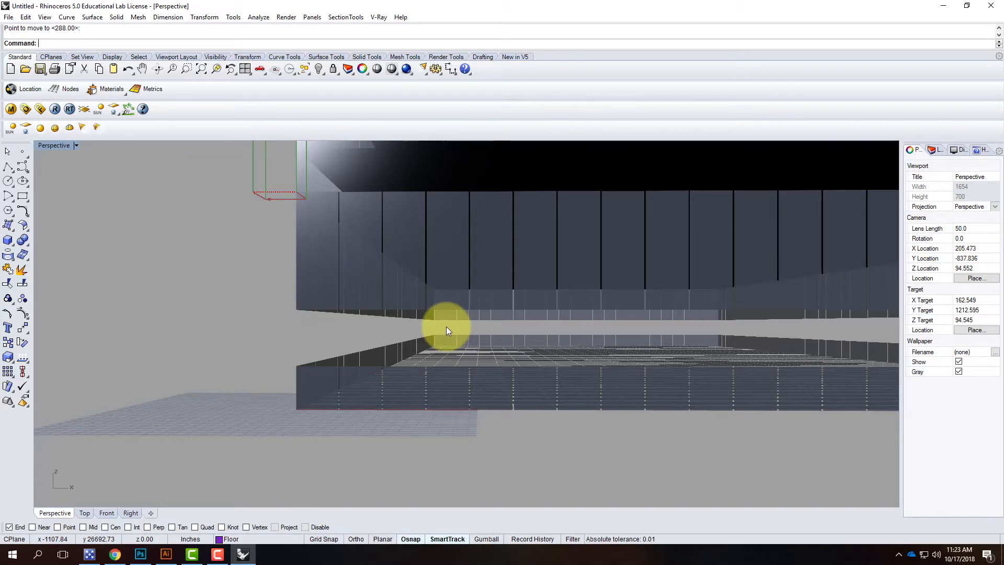
pyautogui.scroll(-8, 449, 437)
pyautogui.moveTo(602, 327); pyautogui.dragTo(545, 366, button='right')
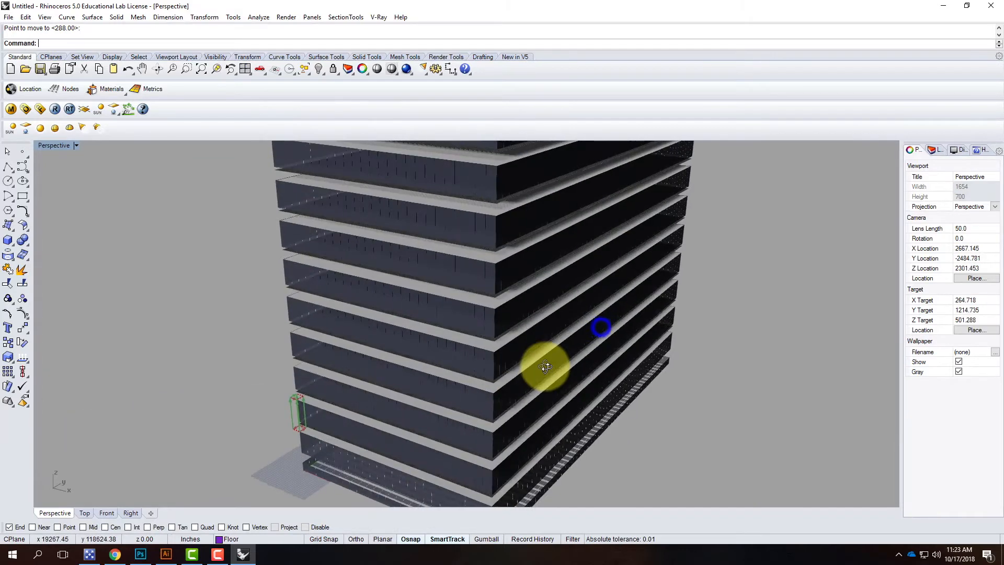
pyautogui.scroll(-8, 506, 380)
pyautogui.scroll(-5, 500, 373)
pyautogui.scroll(-3, 528, 225)
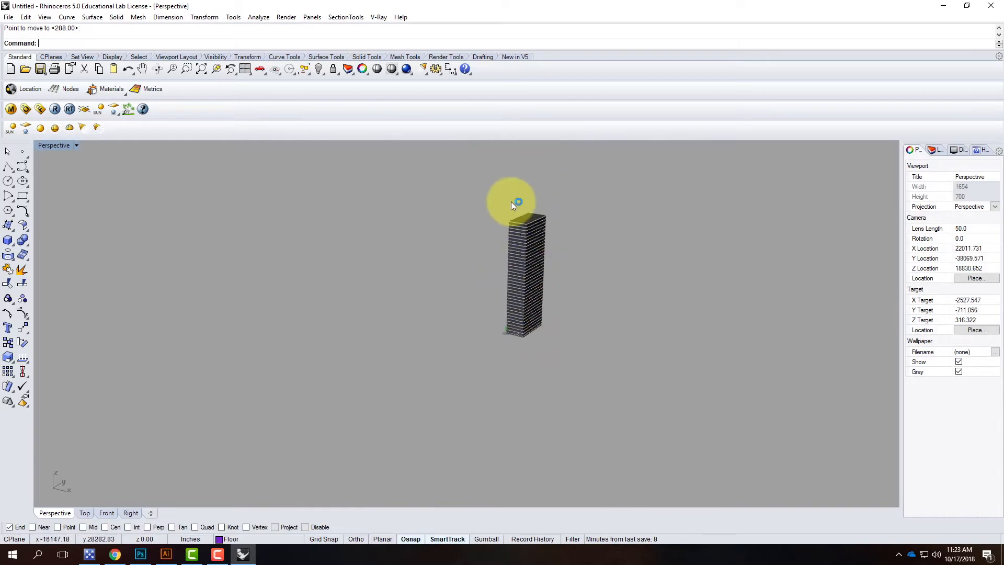
pyautogui.scroll(4, 543, 238)
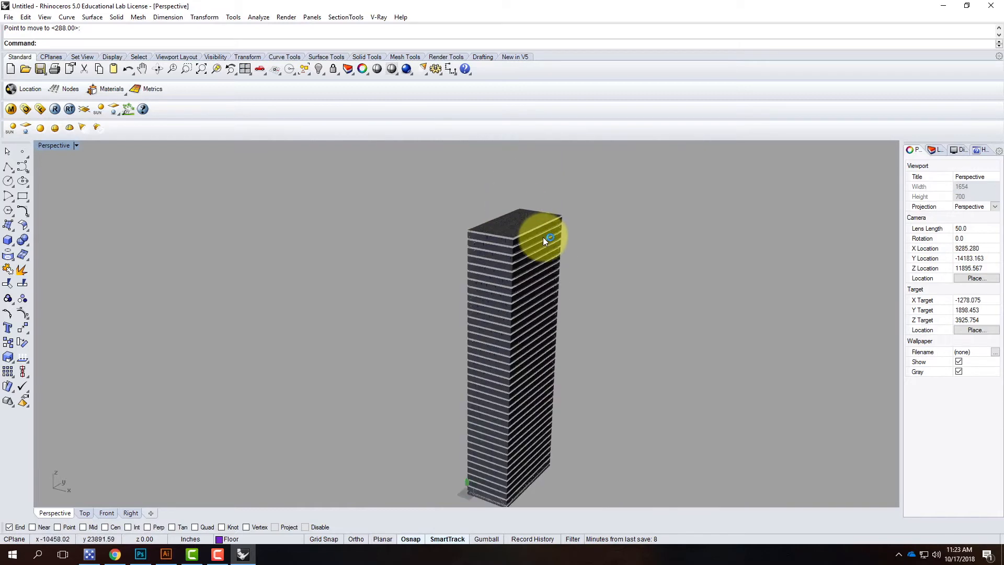
# Step: Save the model as Skyscraper2_F2018 in the Ex214 - Building a Skyscraper folder and show the layer list
pyautogui.click(8, 17)
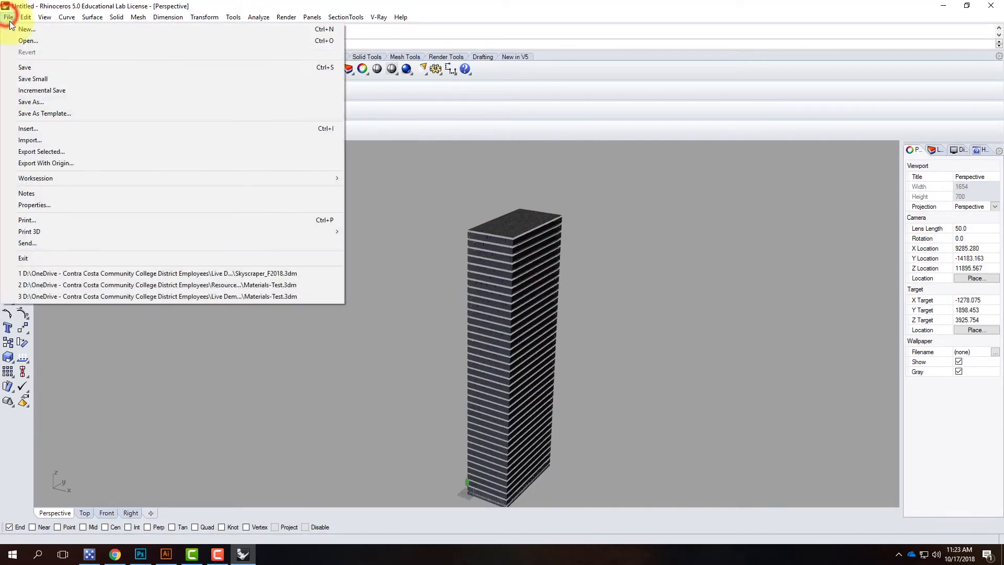
pyautogui.click(25, 68)
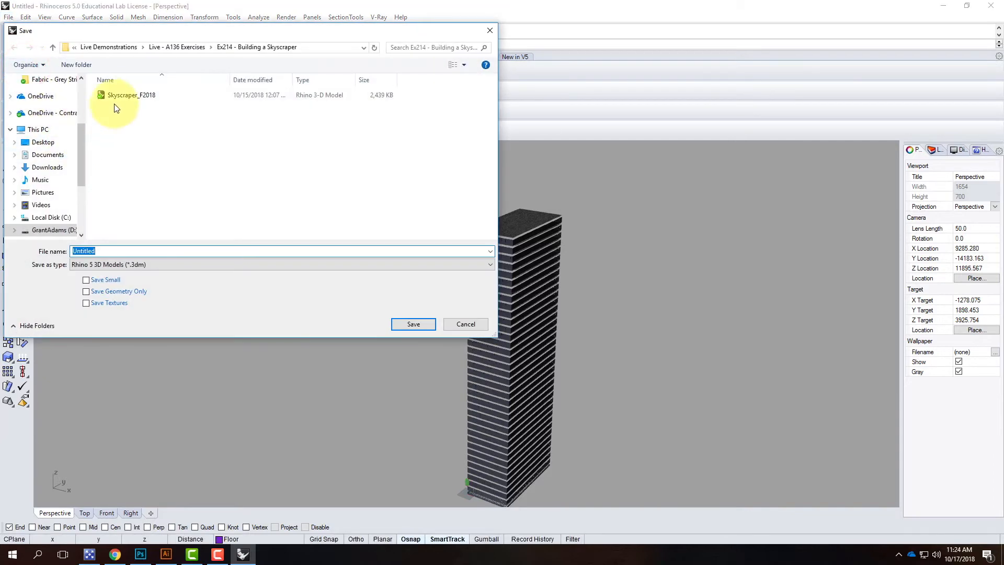
pyautogui.click(124, 96)
pyautogui.doubleClick(103, 251)
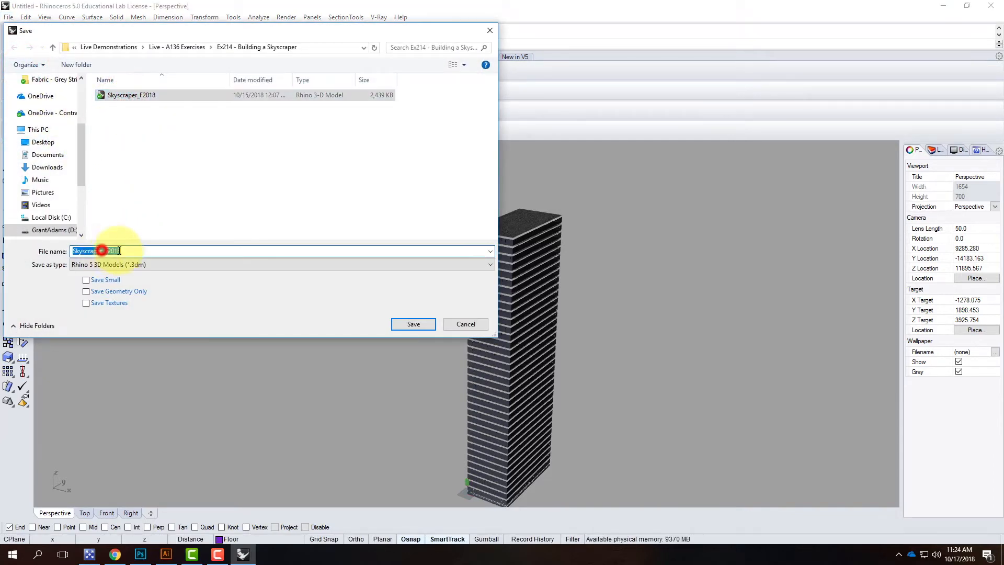
pyautogui.click(104, 252)
pyautogui.write('2')
pyautogui.click(419, 323)
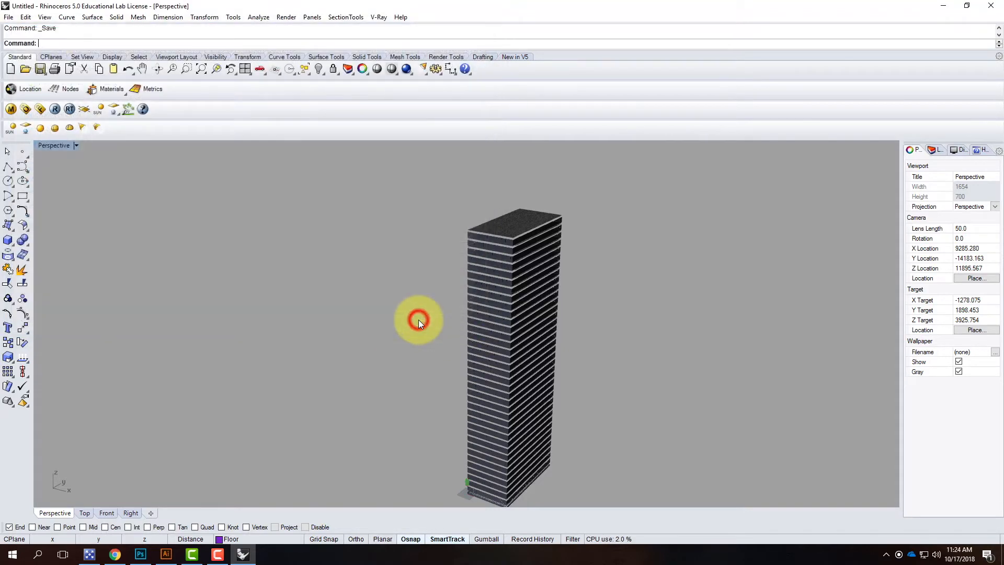
pyautogui.click(933, 150)
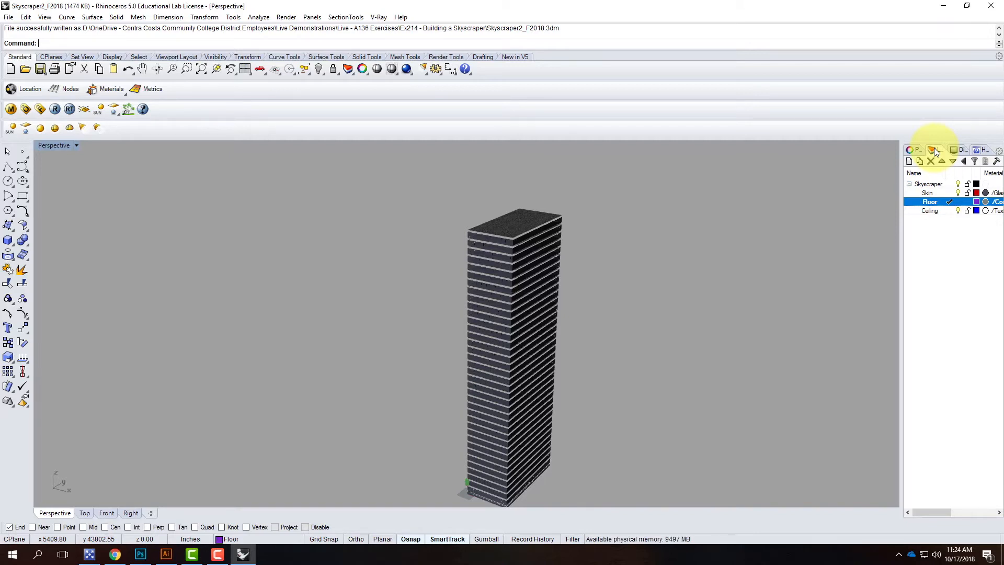
# Step: Open the downloaded SF_Downtown.3dm from the browser in Rhinoceros 5 (64-bit), decline all V-Ray bug reports and bring its model window forward
pyautogui.click(942, 6)
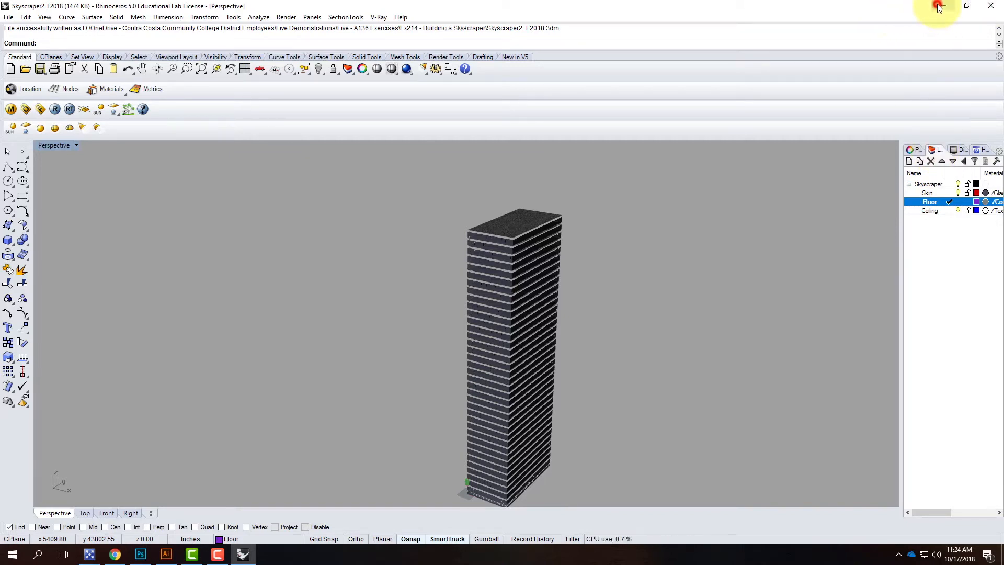
pyautogui.click(114, 554)
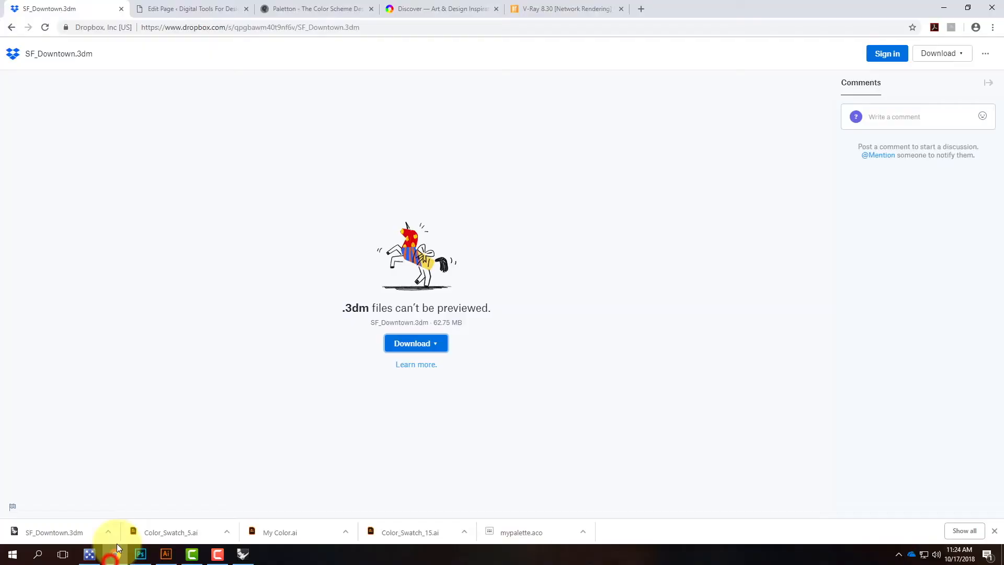
pyautogui.click(36, 534)
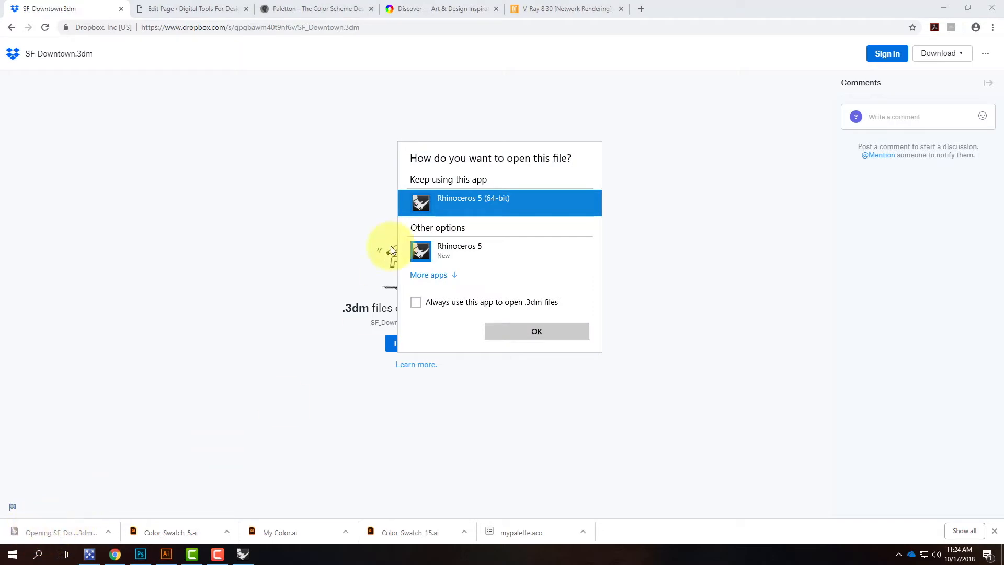
pyautogui.click(544, 333)
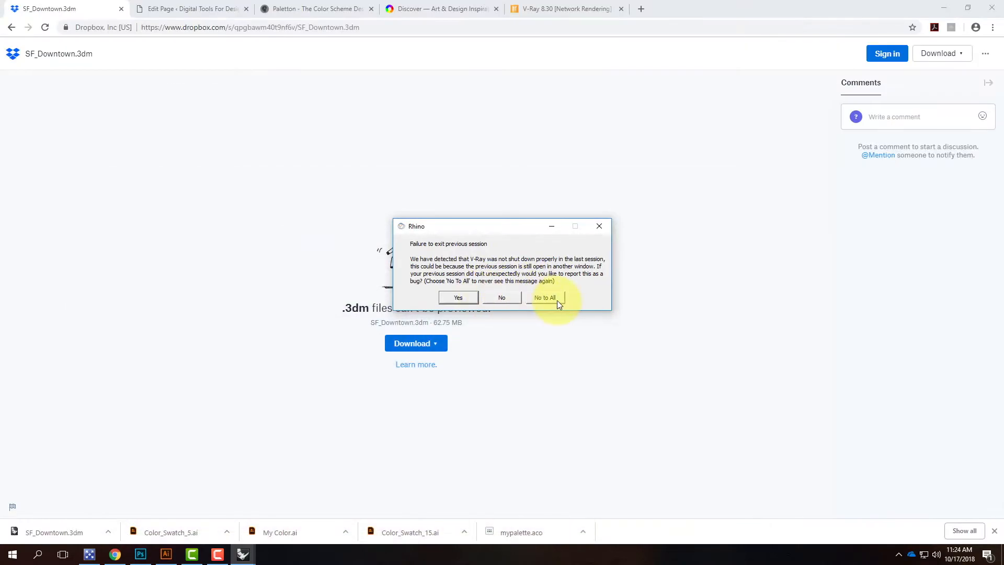
pyautogui.click(554, 297)
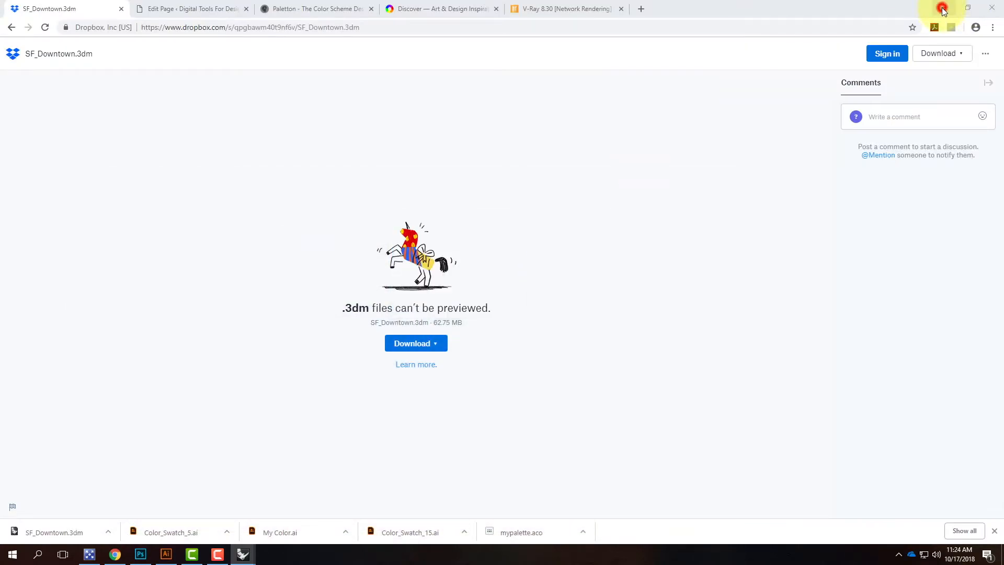
pyautogui.click(943, 8)
pyautogui.click(243, 553)
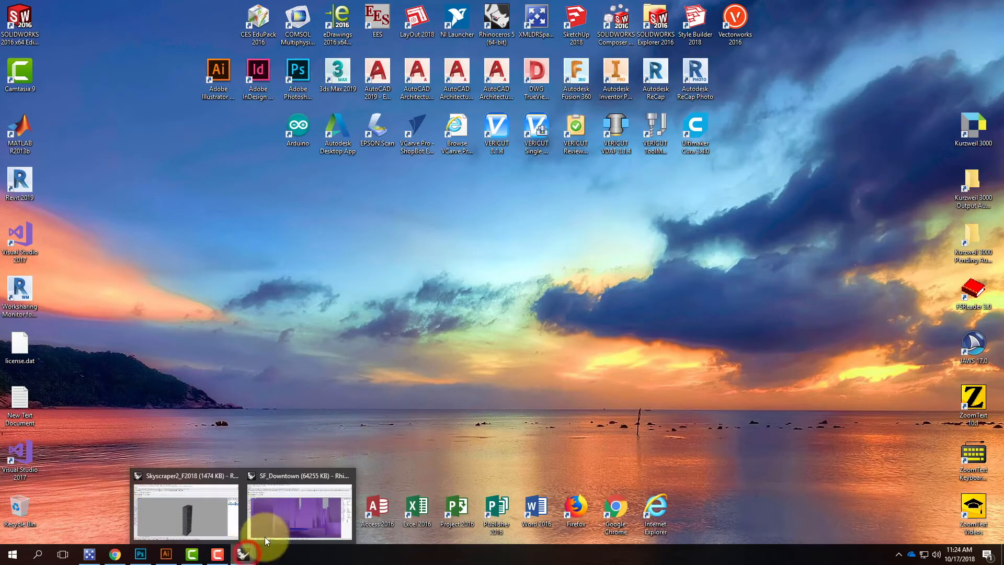
pyautogui.click(284, 514)
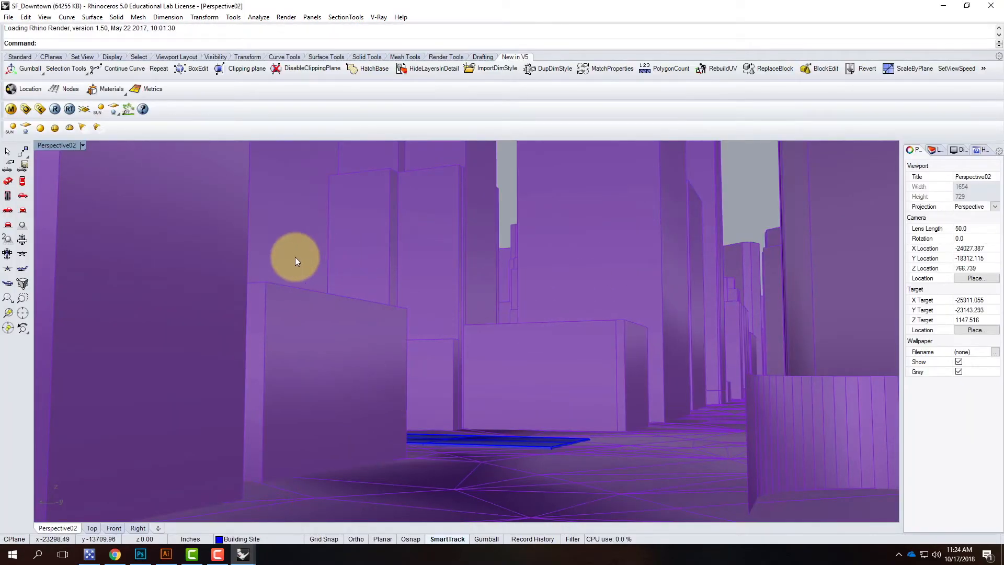
# Step: Examine the downtown city model from above, from the blocks around the blue building site out to the whole city
pyautogui.moveTo(378, 328); pyautogui.dragTo(410, 386, button='right')
pyautogui.scroll(-14, 410, 386)
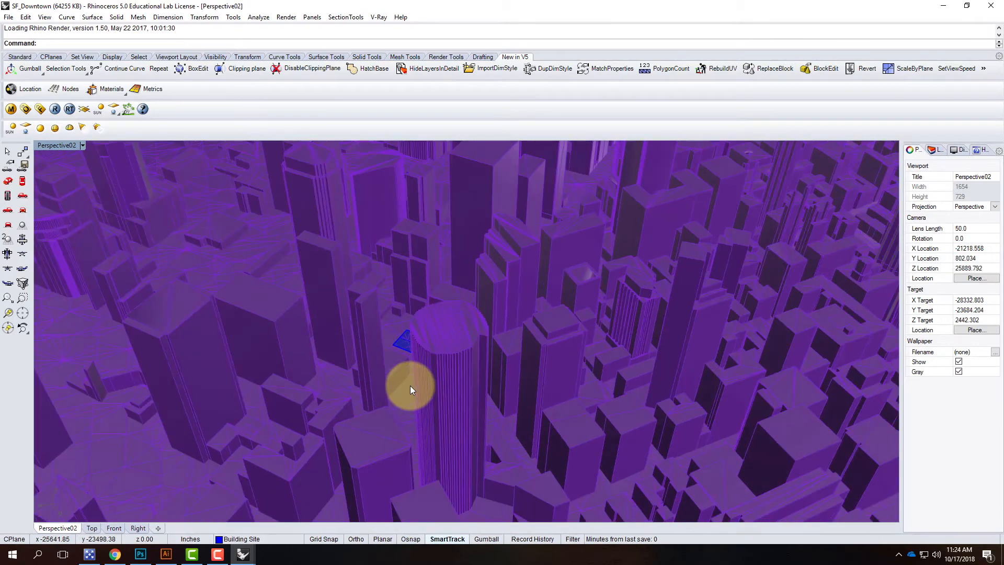
pyautogui.scroll(-5, 410, 385)
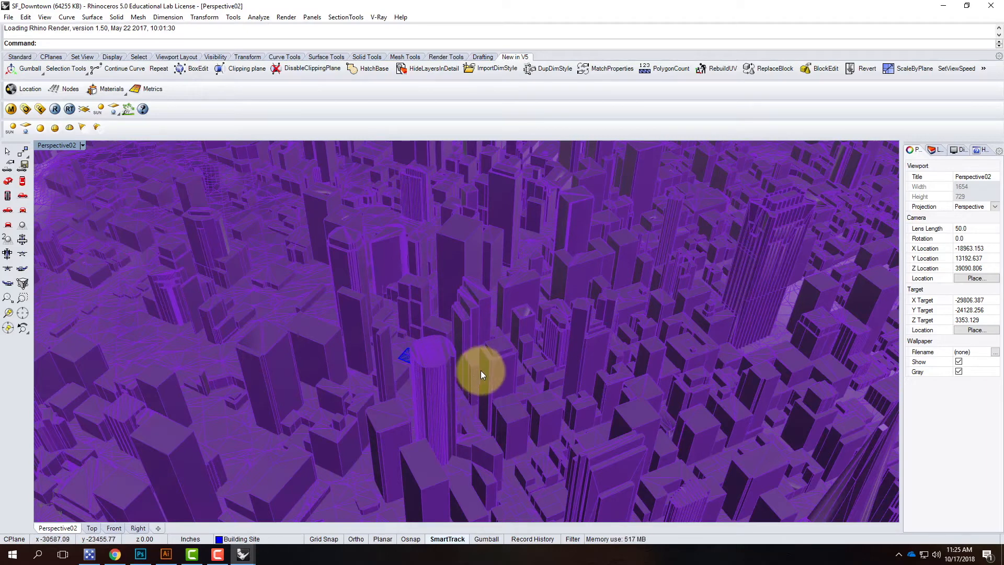
pyautogui.scroll(-2, 481, 369)
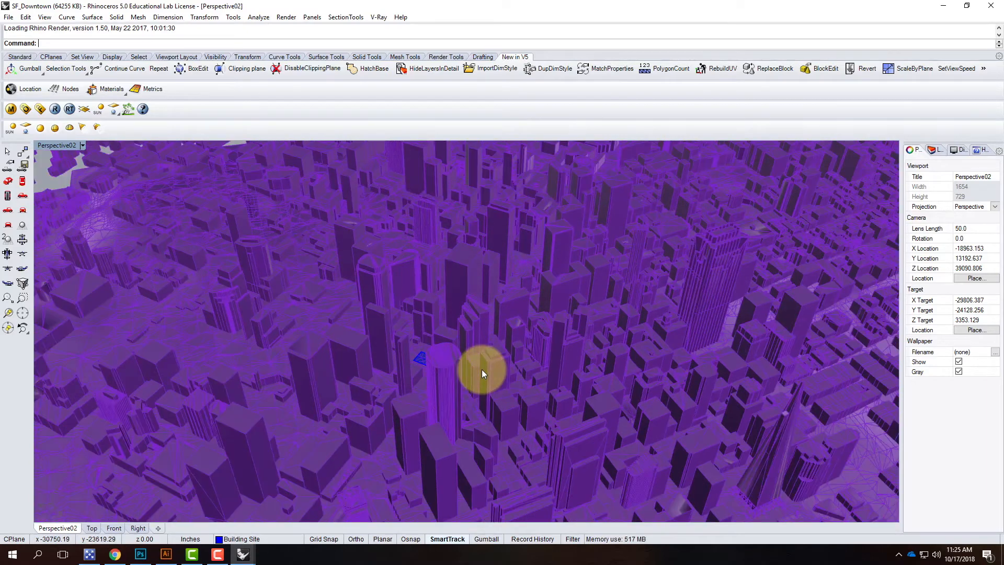
pyautogui.scroll(-2, 482, 369)
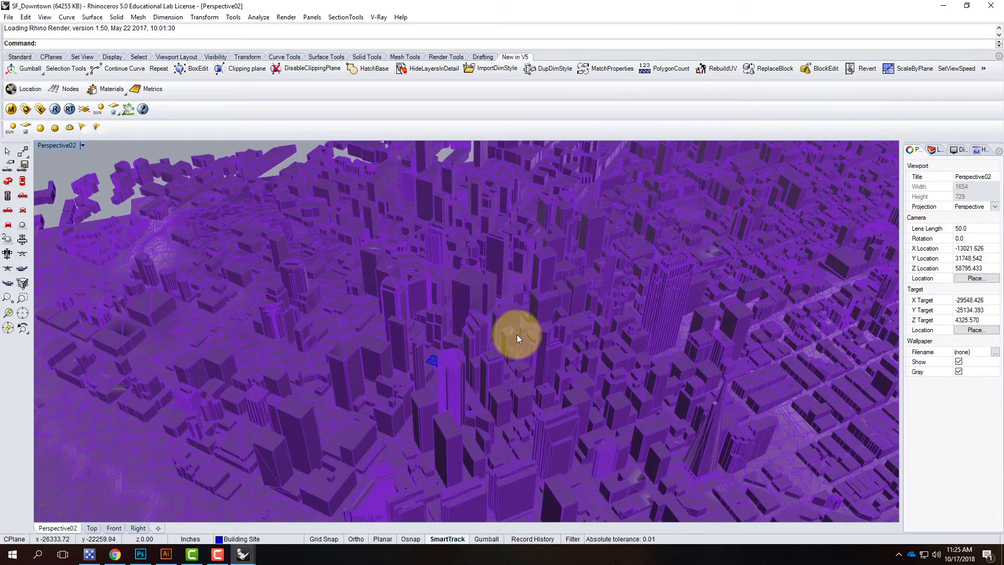
pyautogui.moveTo(516, 333); pyautogui.dragTo(492, 260, button='right')
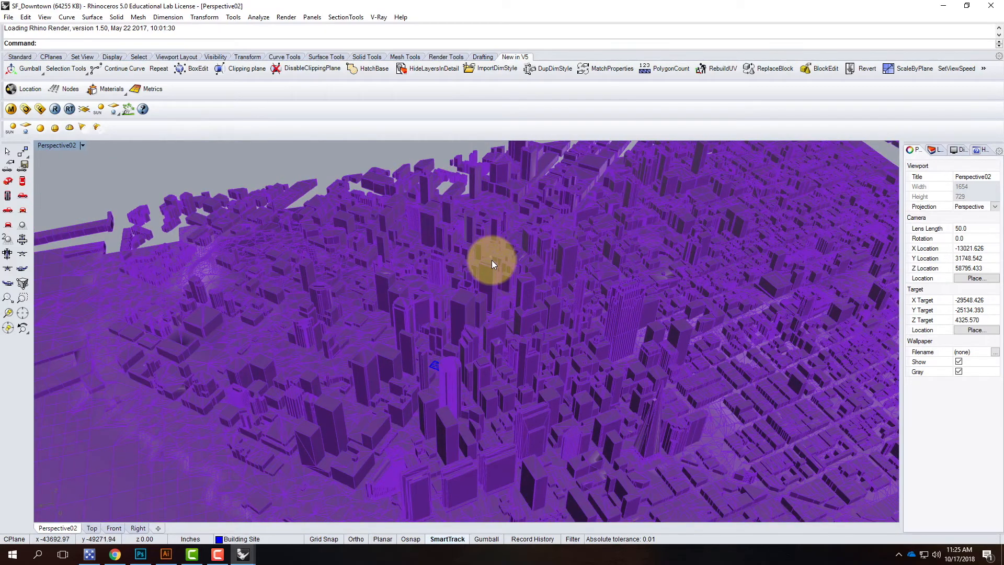
pyautogui.scroll(-4, 491, 259)
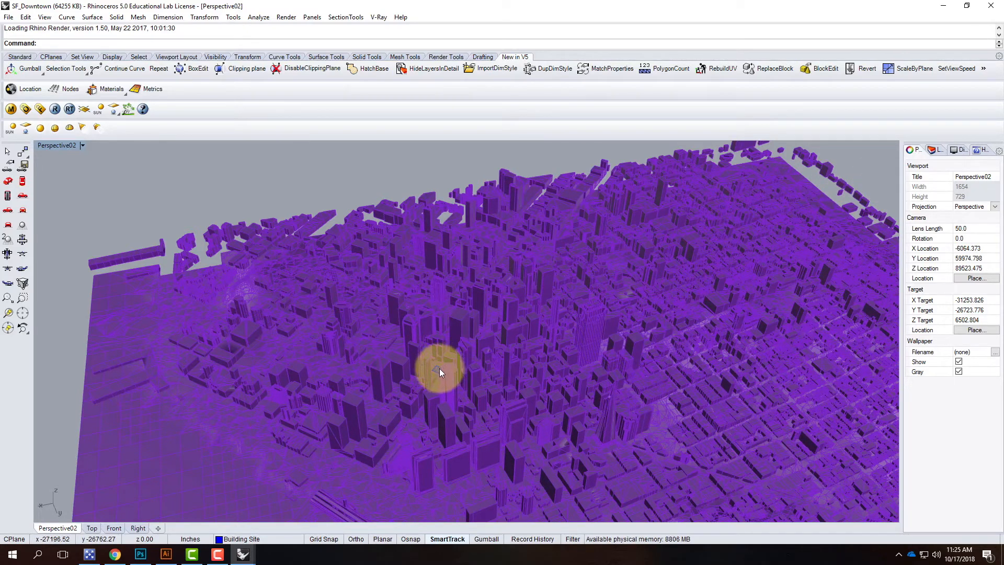
pyautogui.scroll(2, 439, 368)
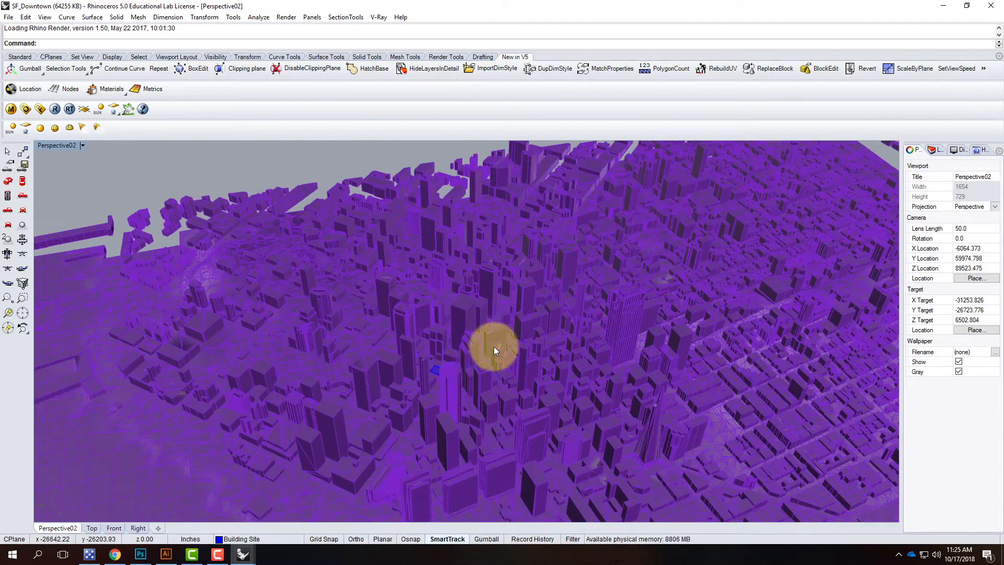
# Step: Show the layer list and inspect the building site with the SF Model layer hidden and shown again
pyautogui.click(938, 153)
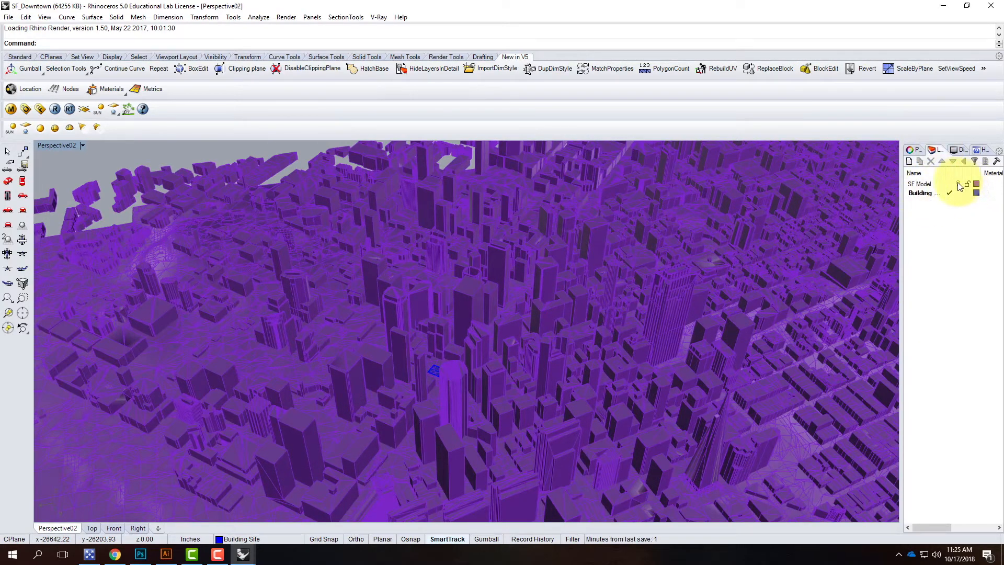
pyautogui.click(958, 184)
pyautogui.moveTo(509, 391); pyautogui.dragTo(499, 360, button='right')
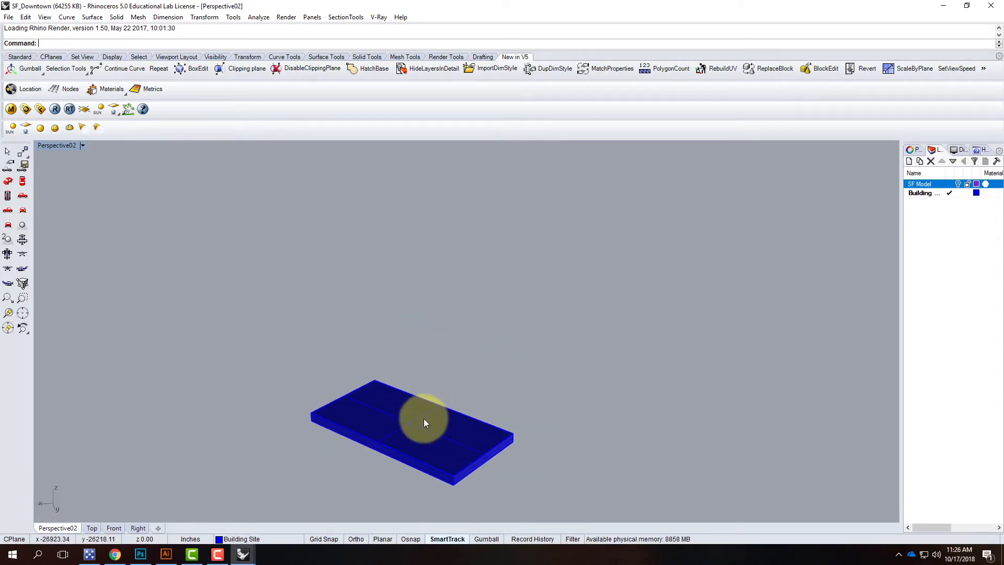
pyautogui.moveTo(474, 380); pyautogui.dragTo(502, 366, button='right')
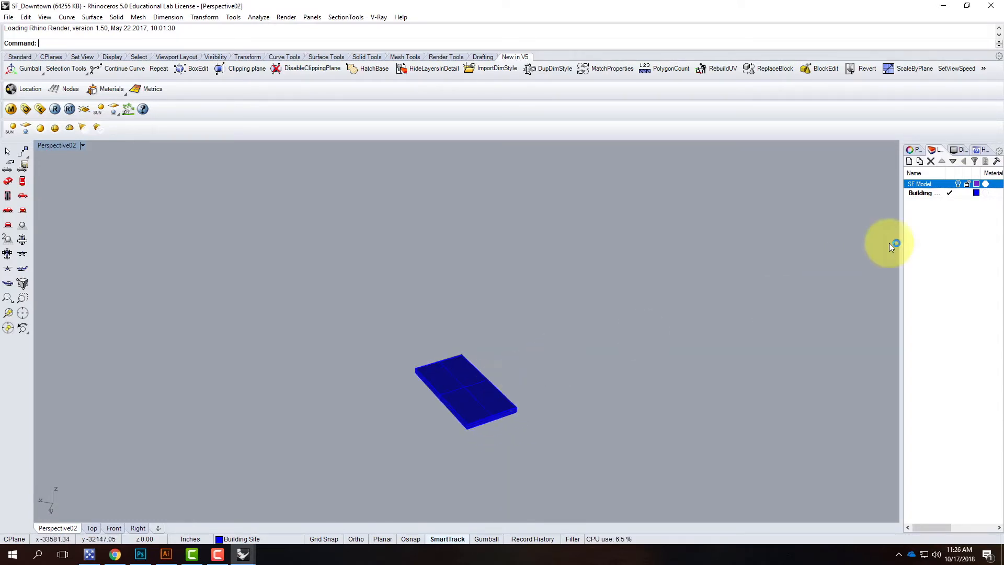
pyautogui.click(958, 184)
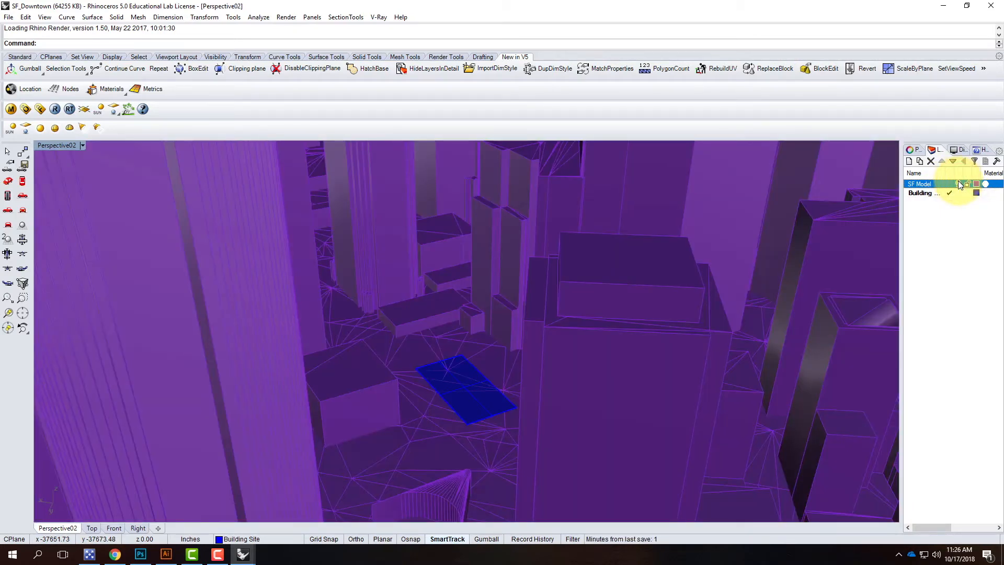
pyautogui.moveTo(621, 354); pyautogui.dragTo(890, 224, button='right')
# Step: Hide the SF Model layer so that only the building site slab is displayed
pyautogui.click(960, 184)
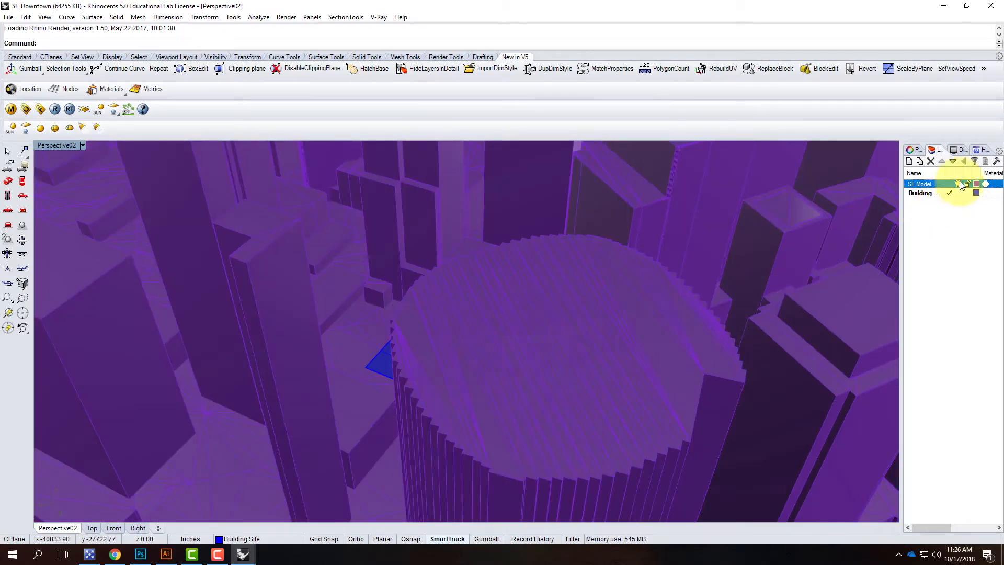
pyautogui.click(959, 185)
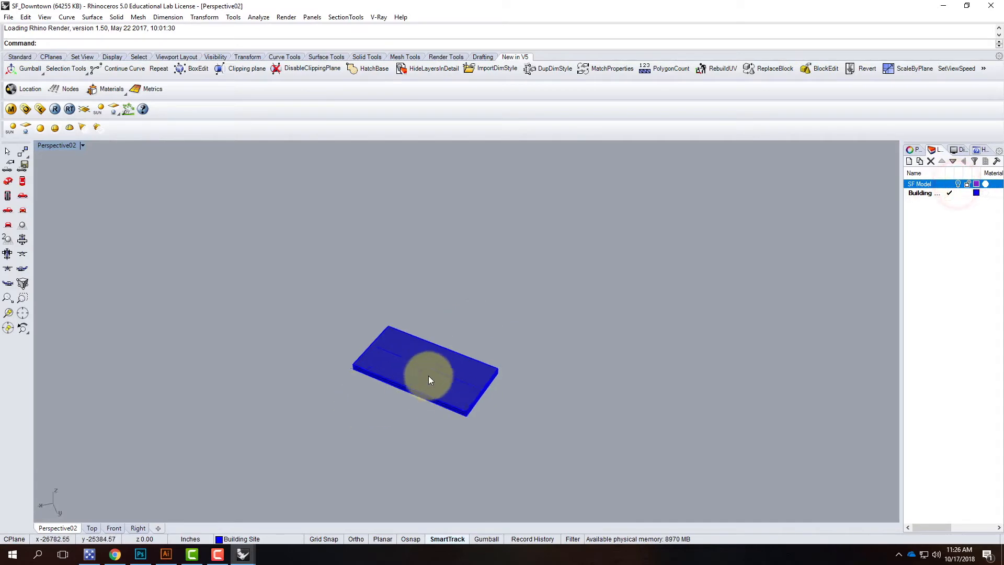
pyautogui.moveTo(437, 370); pyautogui.dragTo(464, 403, button='right')
pyautogui.scroll(4, 453, 399)
pyautogui.scroll(-2, 456, 393)
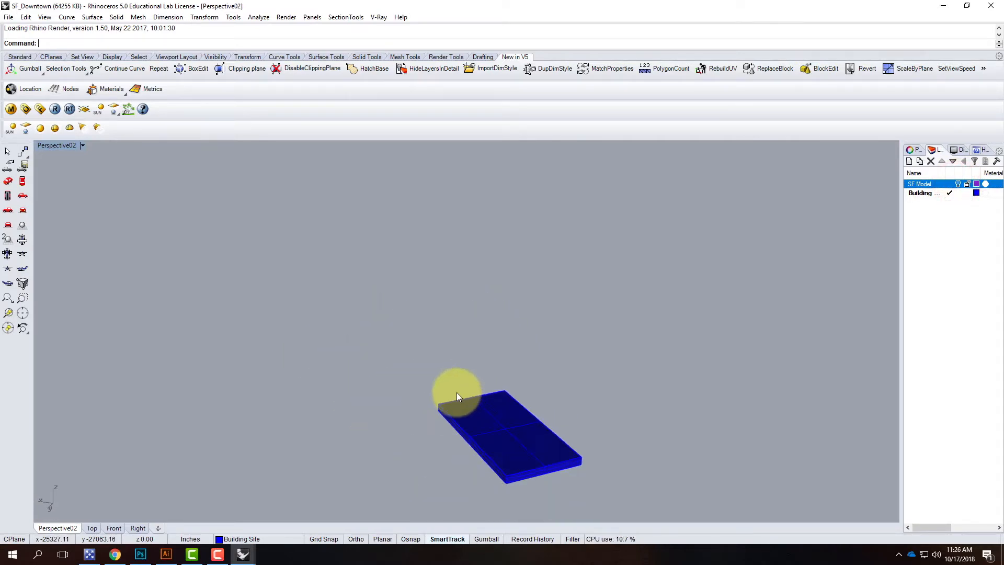
# Step: Select the top surface of the building site slab, zoom the perspective view to the selection and deselect it
pyautogui.click(506, 450)
pyautogui.click(547, 476)
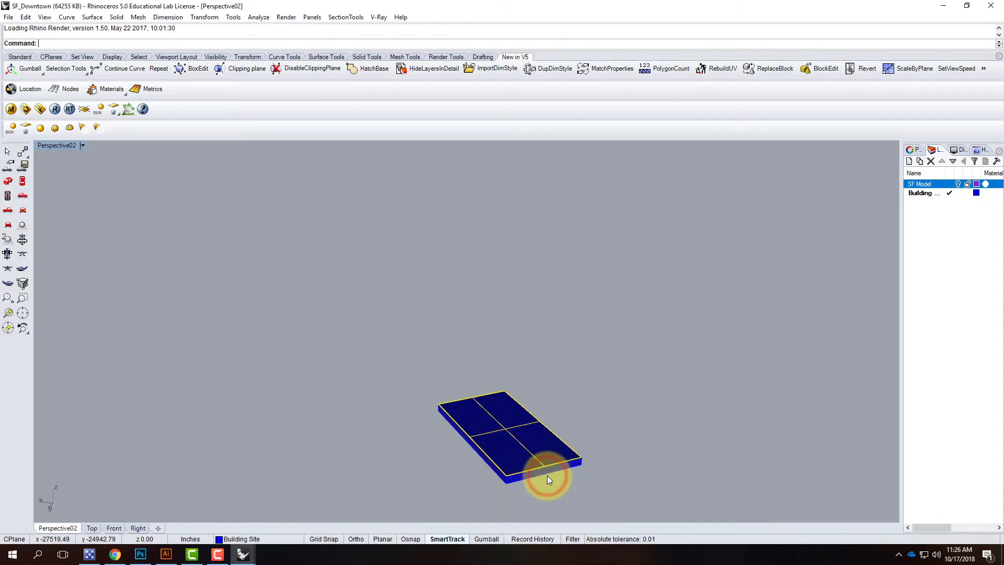
pyautogui.write('z')
pyautogui.press('Return')
pyautogui.write('s')
pyautogui.press('Return')
pyautogui.scroll(-6, 453, 346)
pyautogui.moveTo(369, 394); pyautogui.dragTo(399, 406, button='right')
pyautogui.click(362, 387)
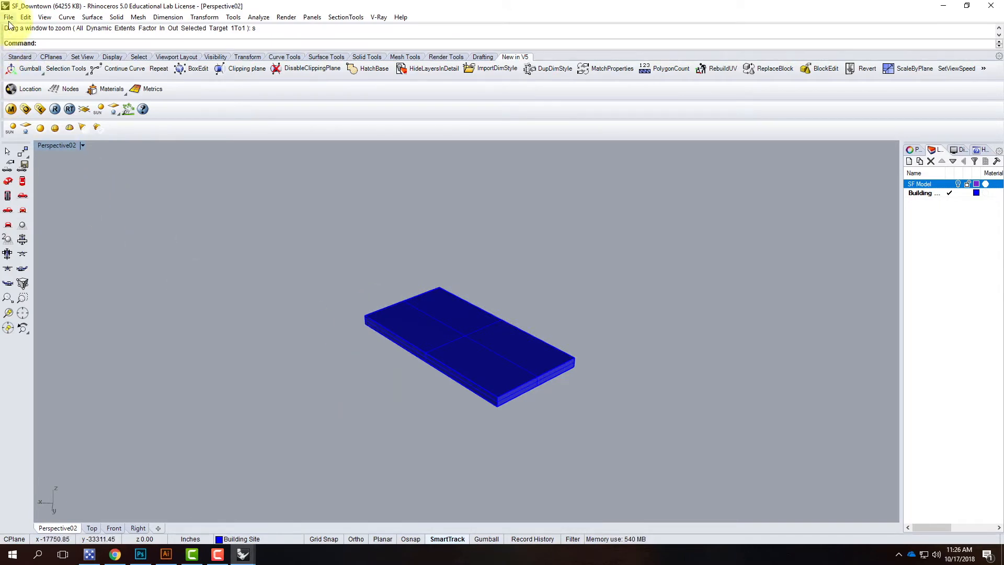
# Step: Start inserting a block instance and choose Skyscraper2_F2018 from the Ex214 - Building a Skyscraper folder as its source file
pyautogui.click(24, 17)
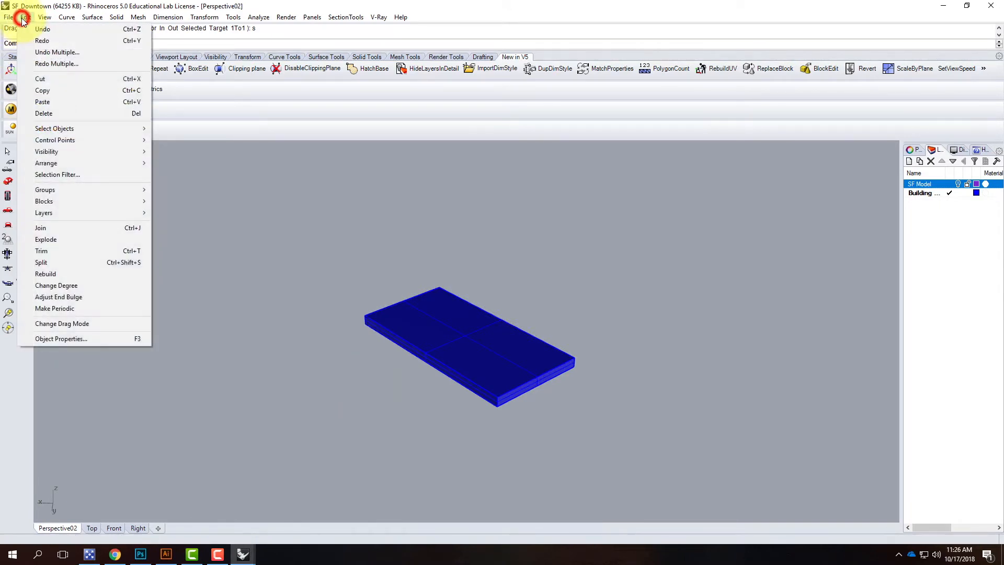
pyautogui.moveTo(71, 201)
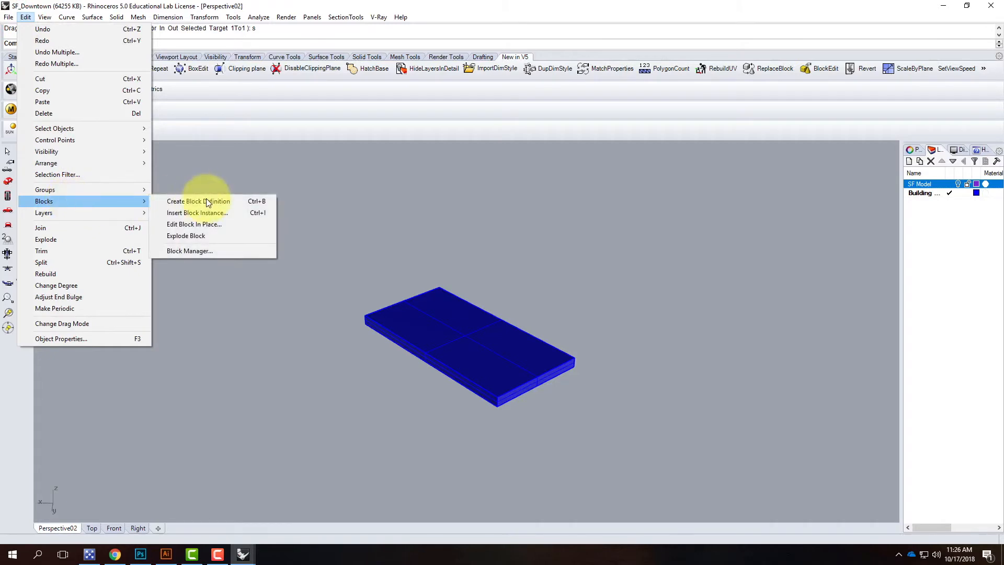
pyautogui.click(209, 210)
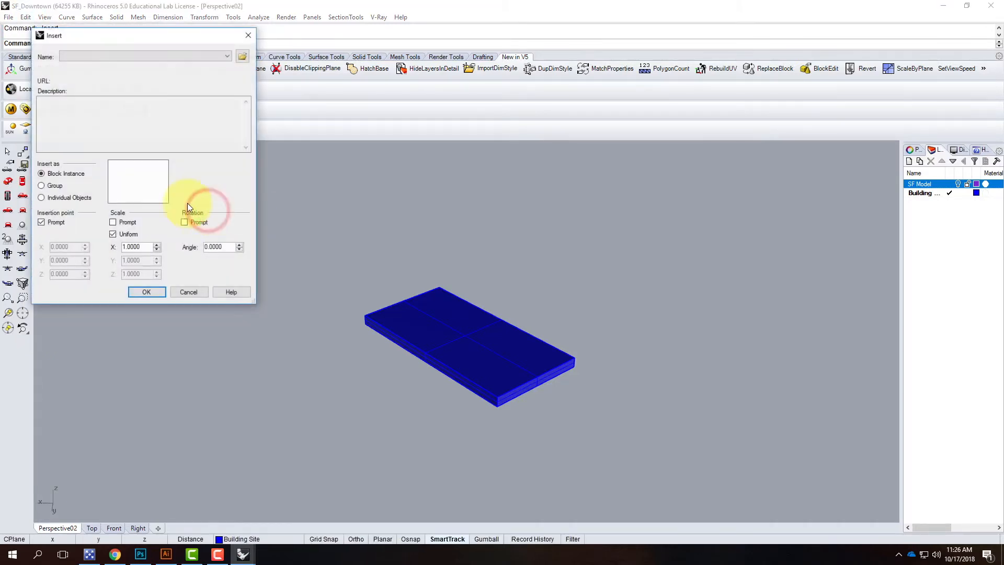
pyautogui.click(242, 56)
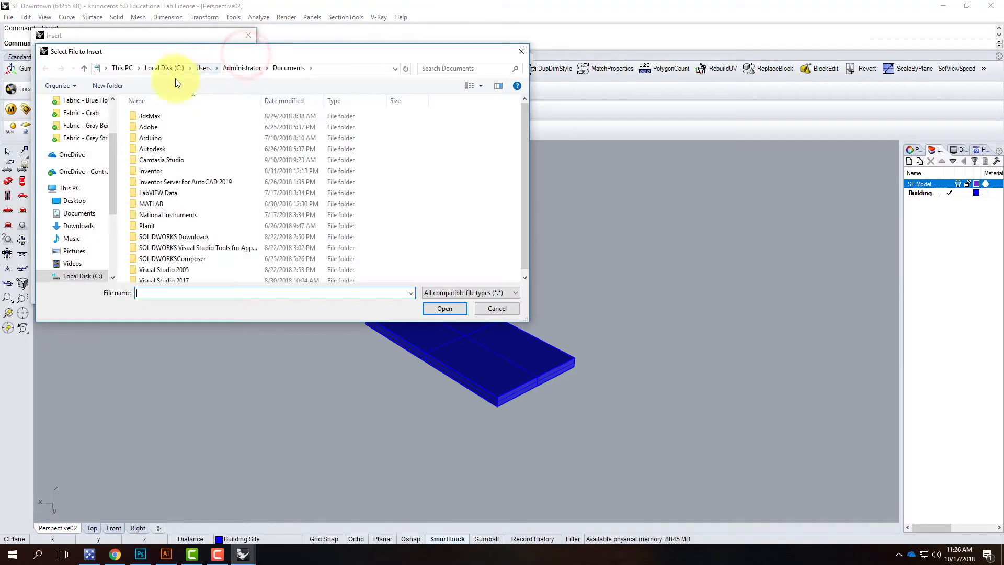
pyautogui.click(73, 171)
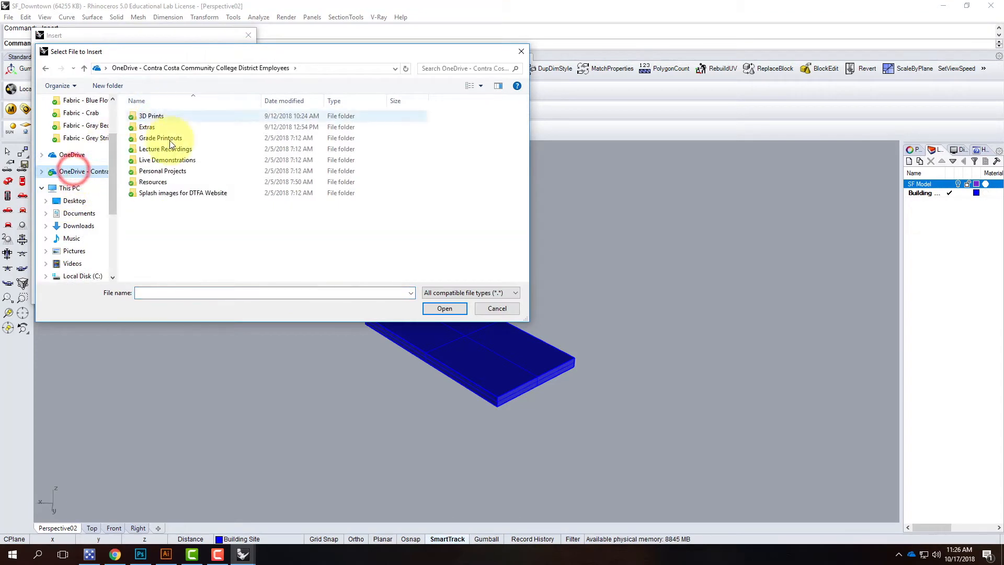
pyautogui.doubleClick(167, 160)
pyautogui.doubleClick(168, 127)
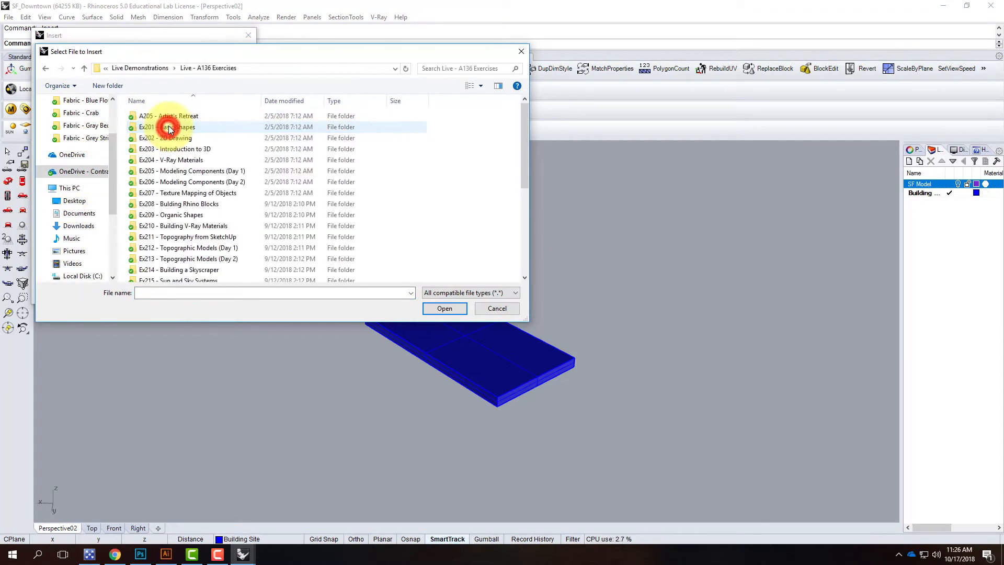
pyautogui.doubleClick(168, 259)
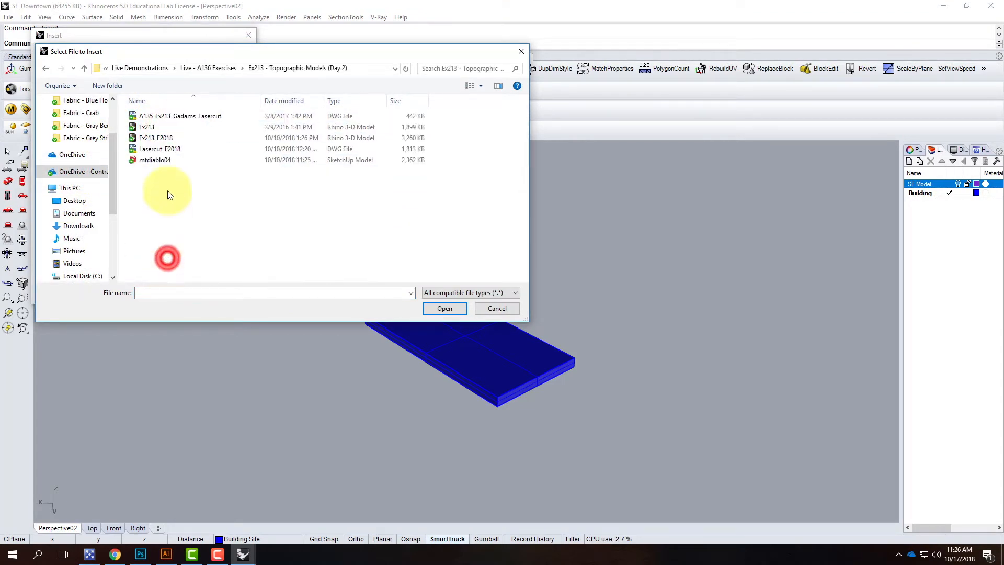
pyautogui.click(44, 68)
pyautogui.doubleClick(166, 271)
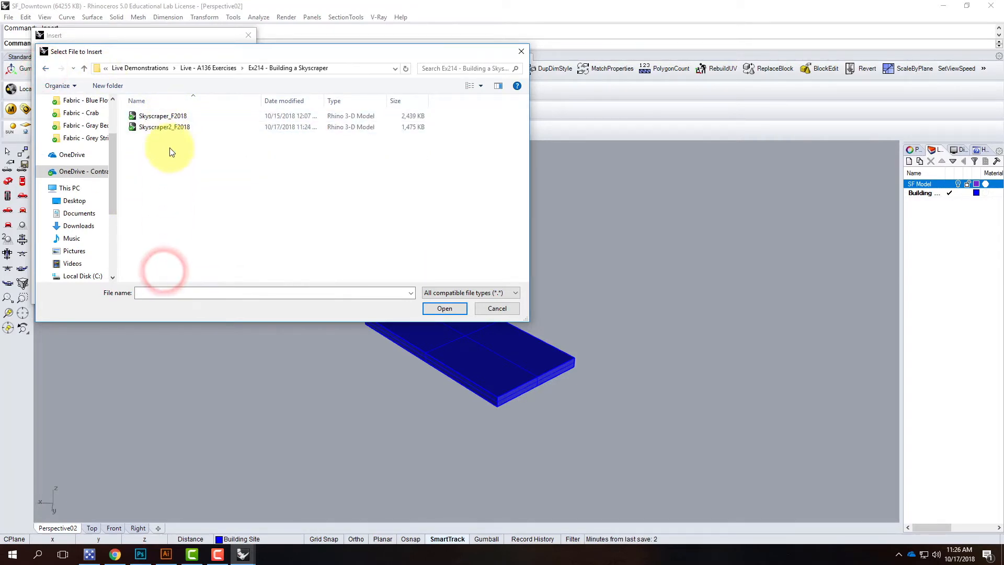
pyautogui.click(166, 129)
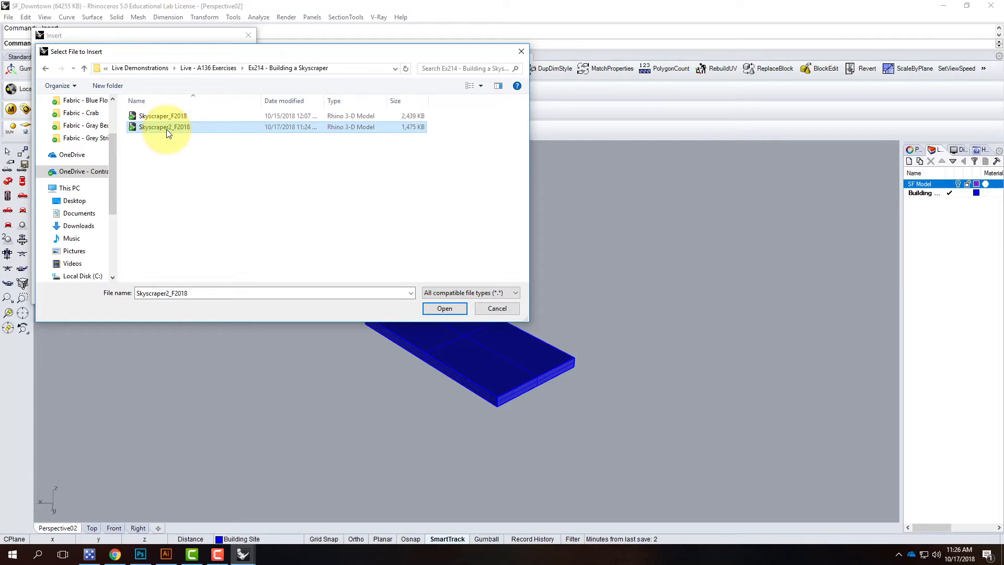
pyautogui.click(444, 308)
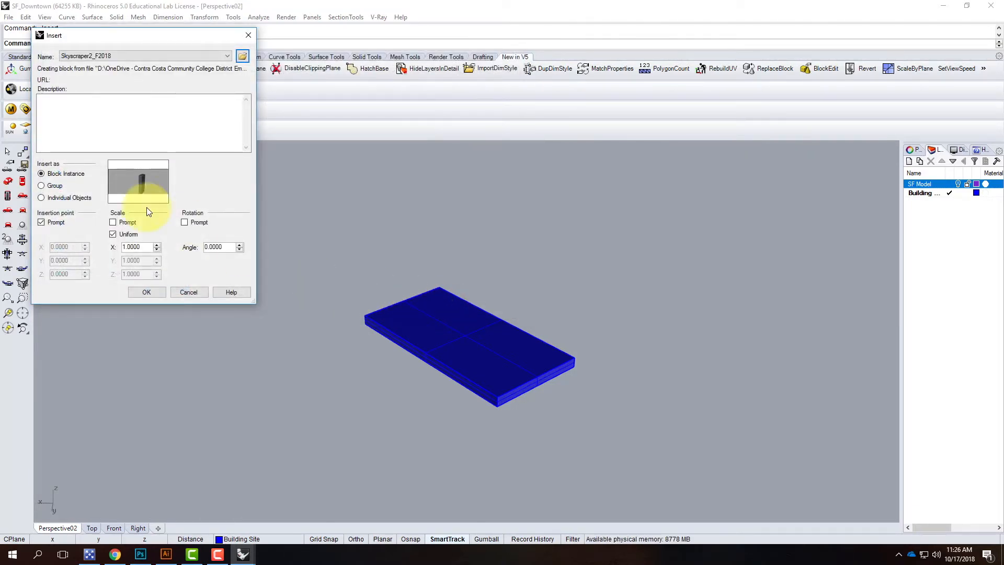
# Step: Insert Skyscraper2_F2018 as a block instance with the Link definition type and Reference layer style
pyautogui.click(148, 292)
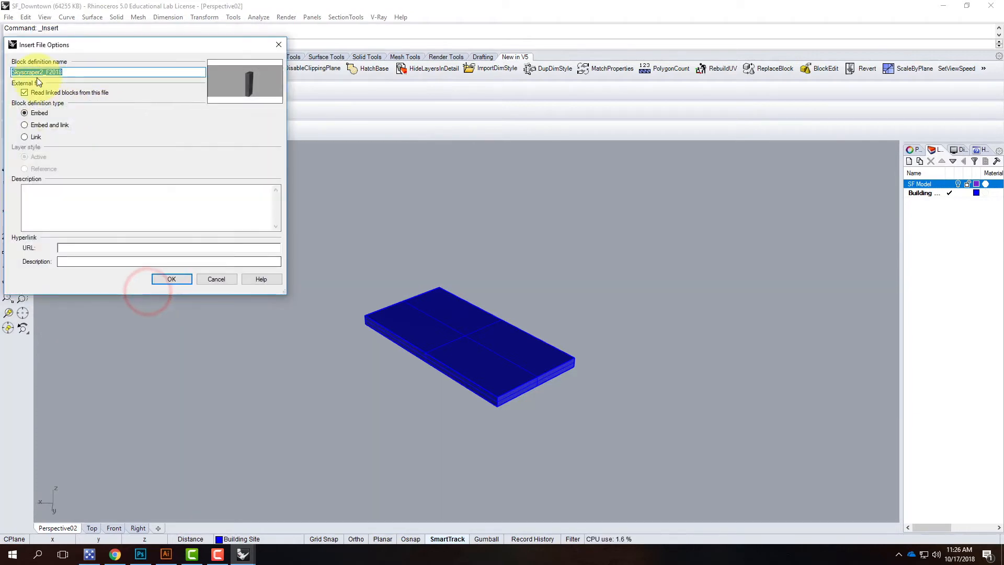
pyautogui.click(24, 137)
pyautogui.click(25, 168)
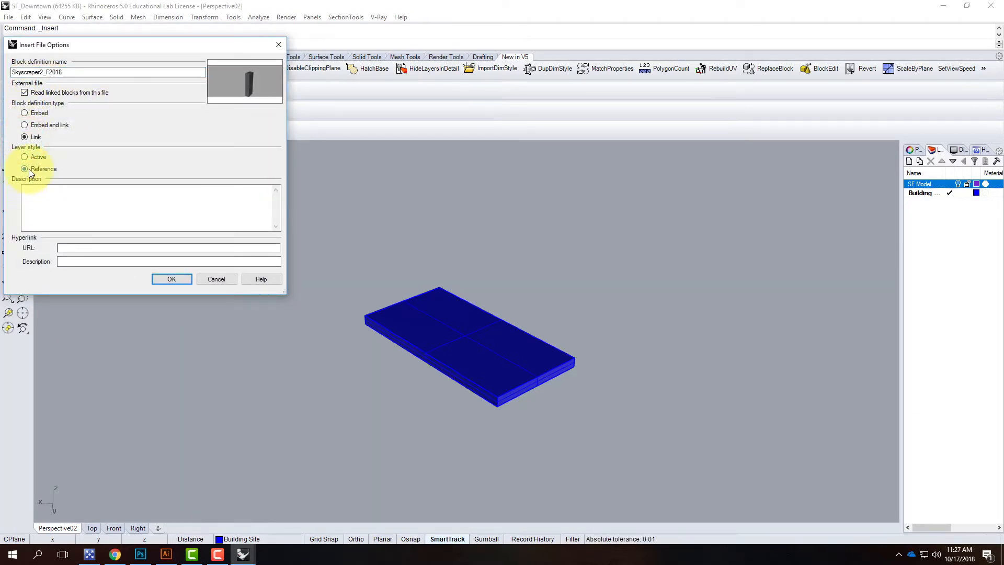
pyautogui.click(171, 278)
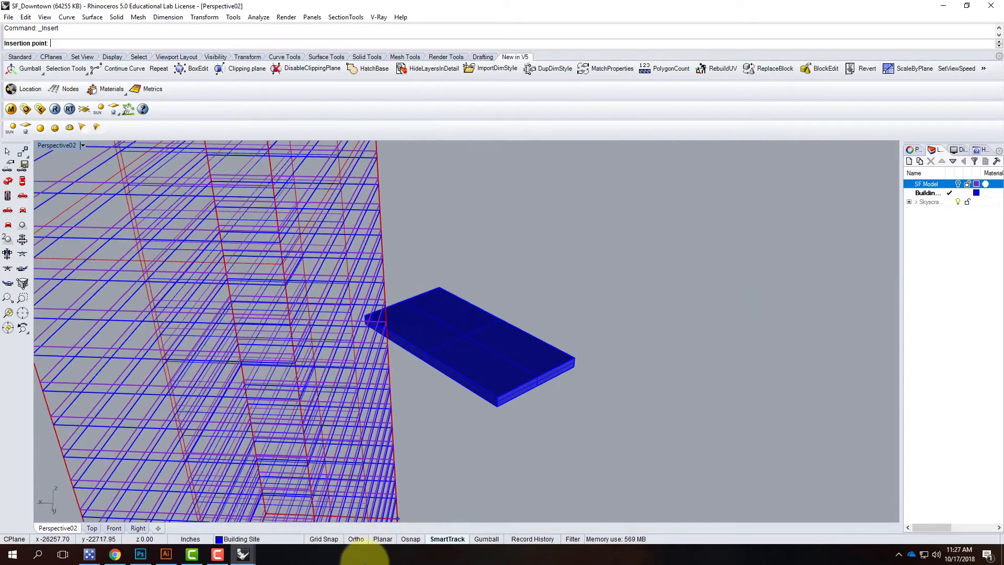
# Step: Enable the End object snap and place the skyscraper block on the far top corner of the building site slab
pyautogui.click(410, 538)
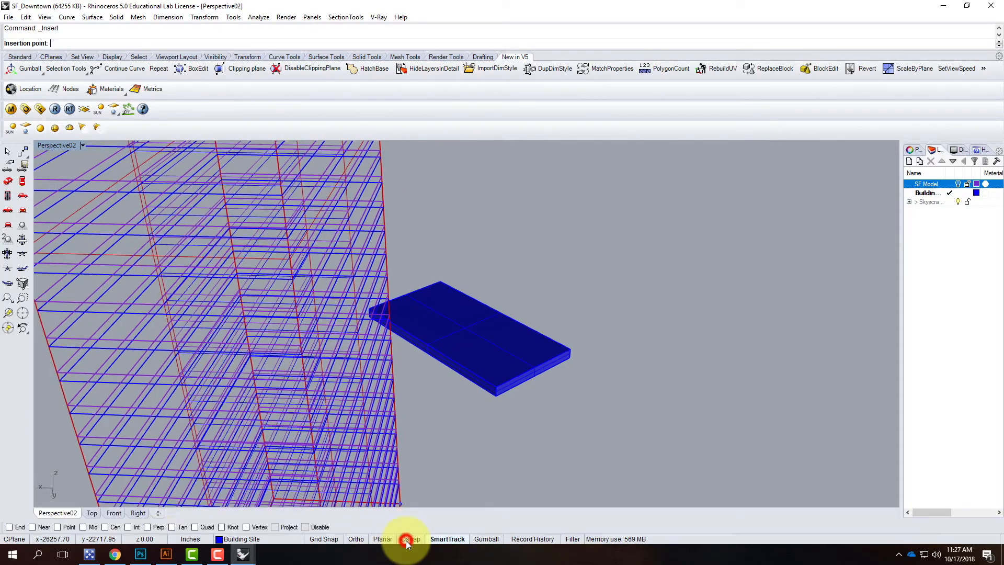
pyautogui.click(9, 526)
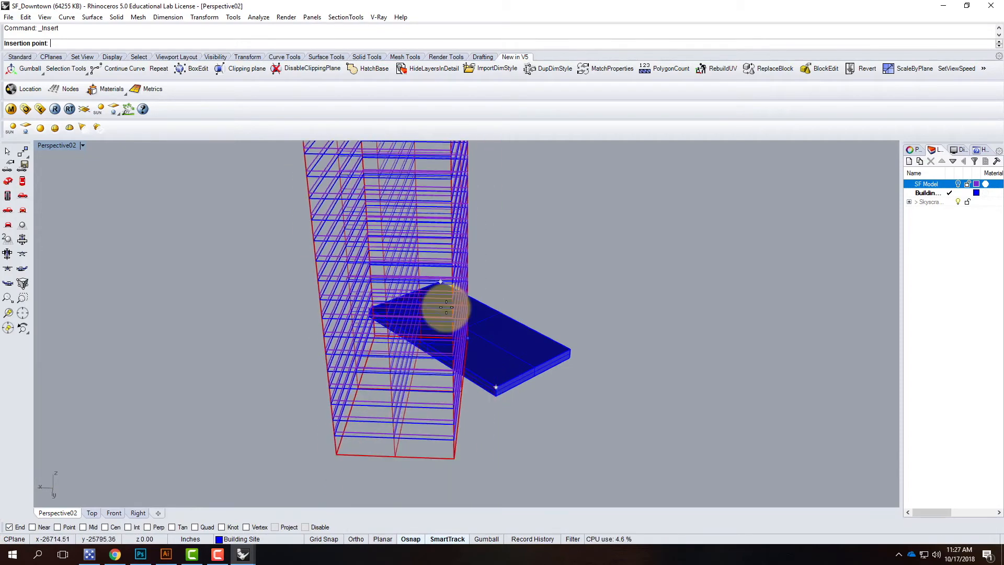
pyautogui.click(438, 281)
# Step: Rotate the skyscraper block about its shared corner with the slab, aligning its base edge with the slab's long edge, and deselect it
pyautogui.moveTo(621, 307)
pyautogui.mouseDown(button='right')
pyautogui.moveTo(330, 269)
pyautogui.moveTo(488, 273)
pyautogui.moveTo(477, 331)
pyautogui.moveTo(462, 305)
pyautogui.moveTo(343, 264)
pyautogui.moveTo(452, 266)
pyautogui.mouseUp(button='right')
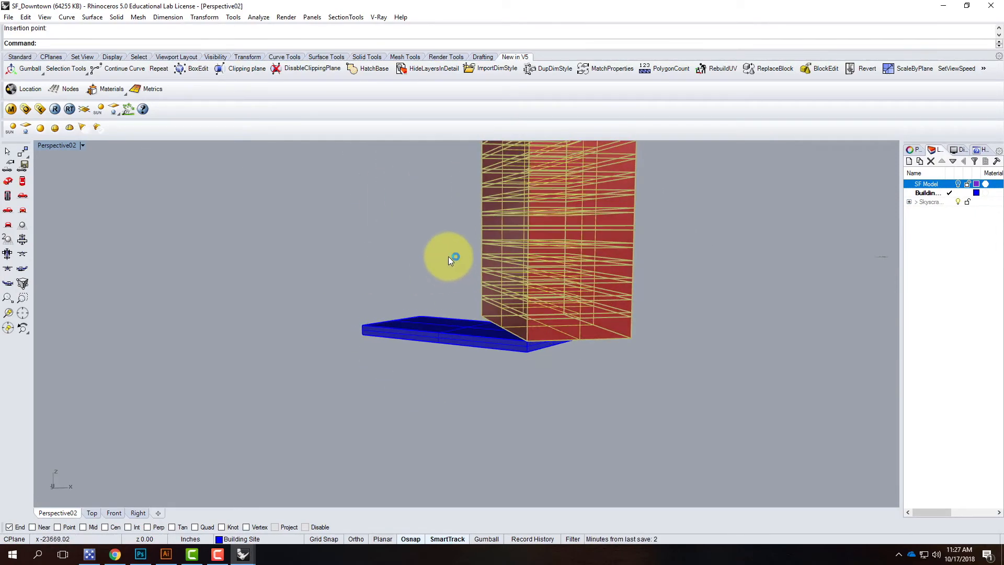
pyautogui.moveTo(434, 311); pyautogui.dragTo(554, 287, button='right')
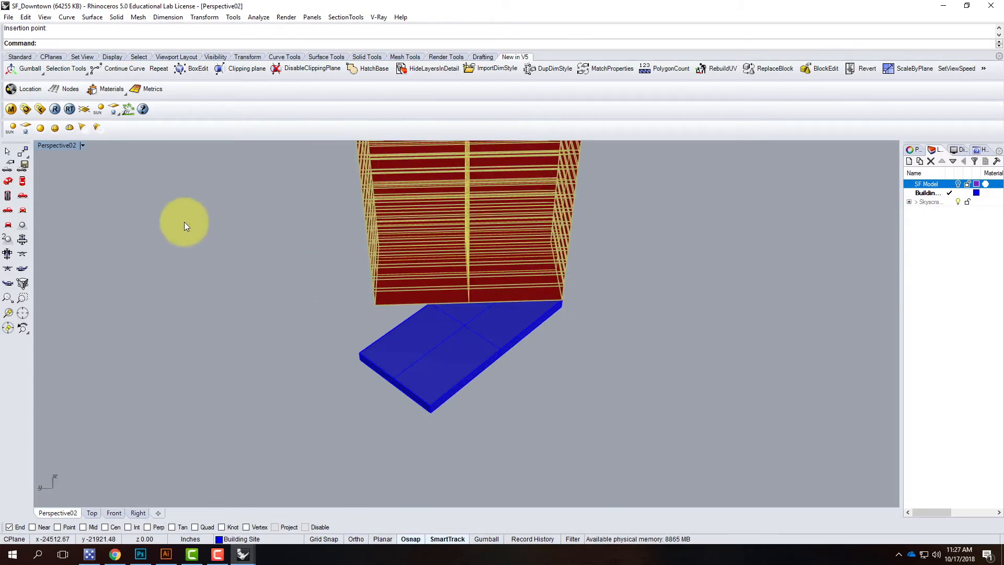
pyautogui.click(204, 17)
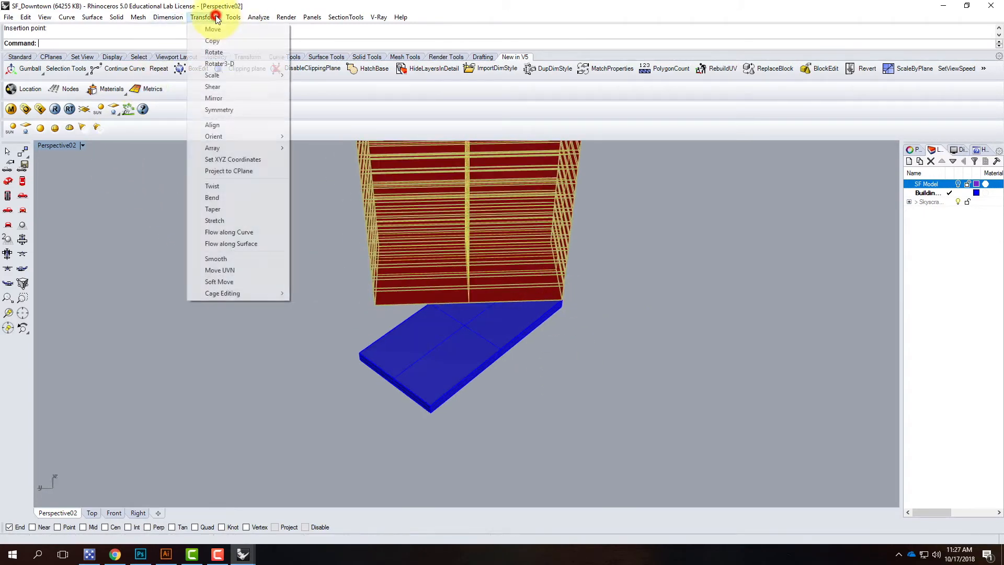
pyautogui.click(215, 47)
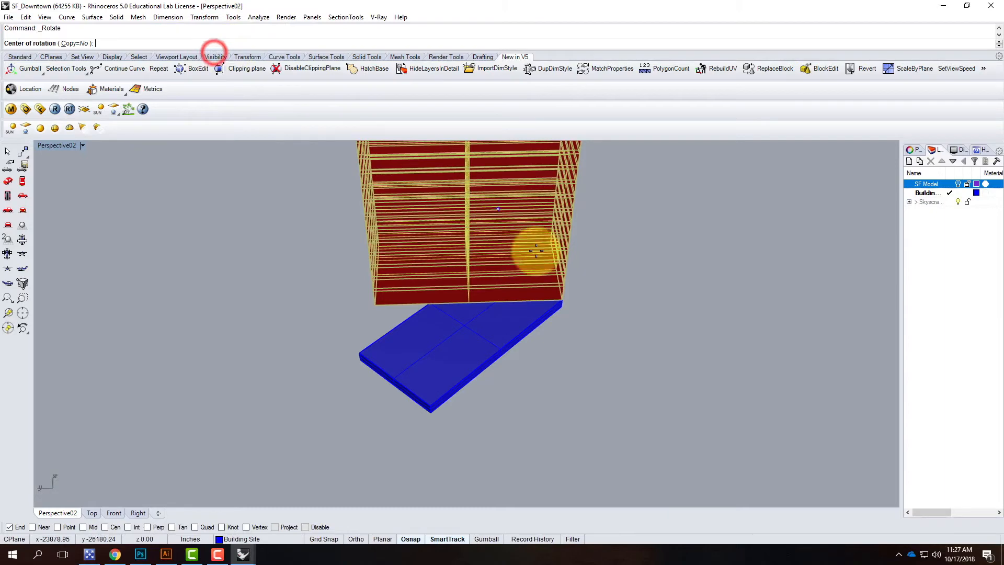
pyautogui.click(563, 300)
pyautogui.click(375, 303)
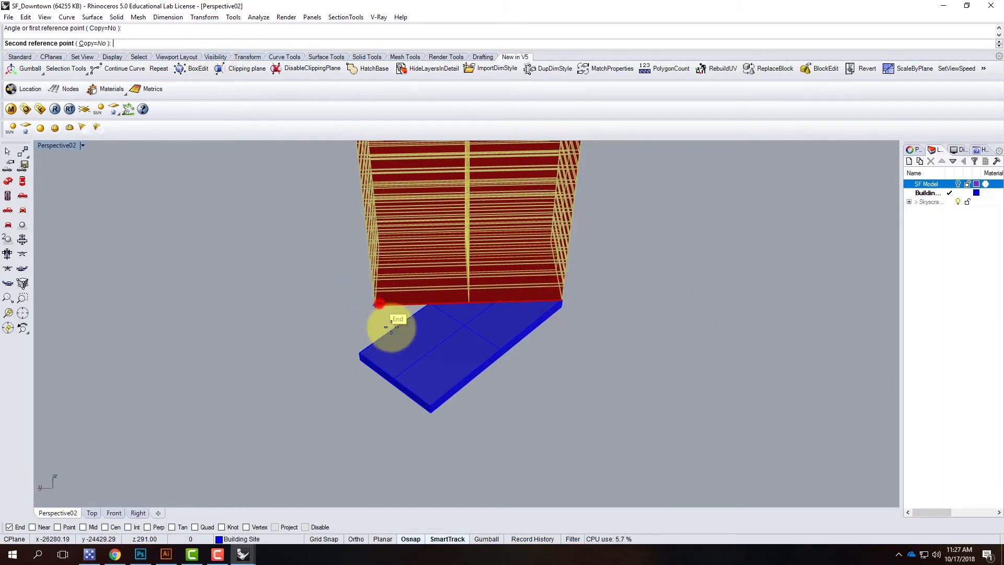
pyautogui.click(427, 408)
pyautogui.click(610, 369)
# Step: Inspect the aligned skyscraper, turn the SF Model layer back on and view the tower among the city buildings
pyautogui.moveTo(701, 335); pyautogui.dragTo(501, 339, button='right')
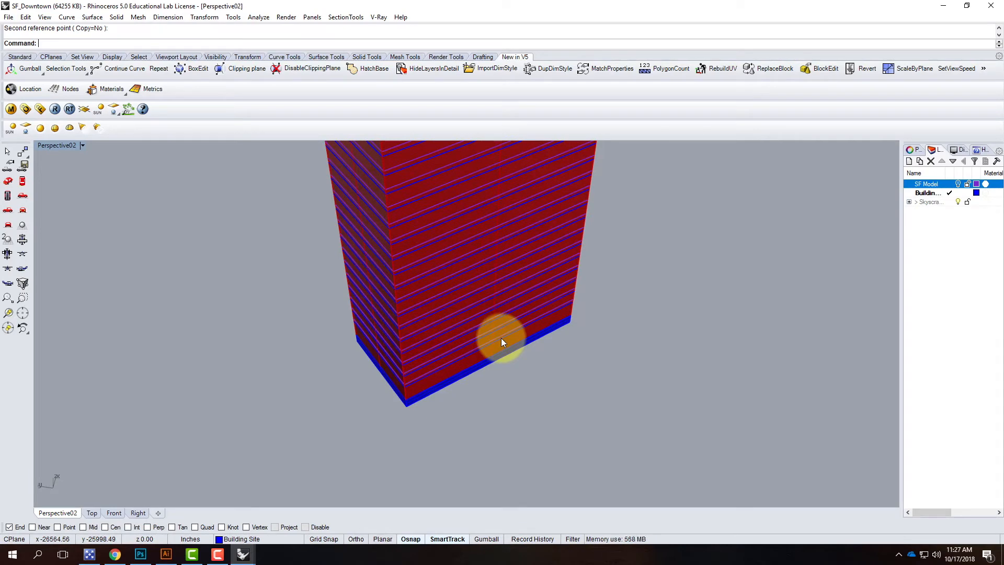
pyautogui.moveTo(501, 338); pyautogui.dragTo(505, 290, button='right')
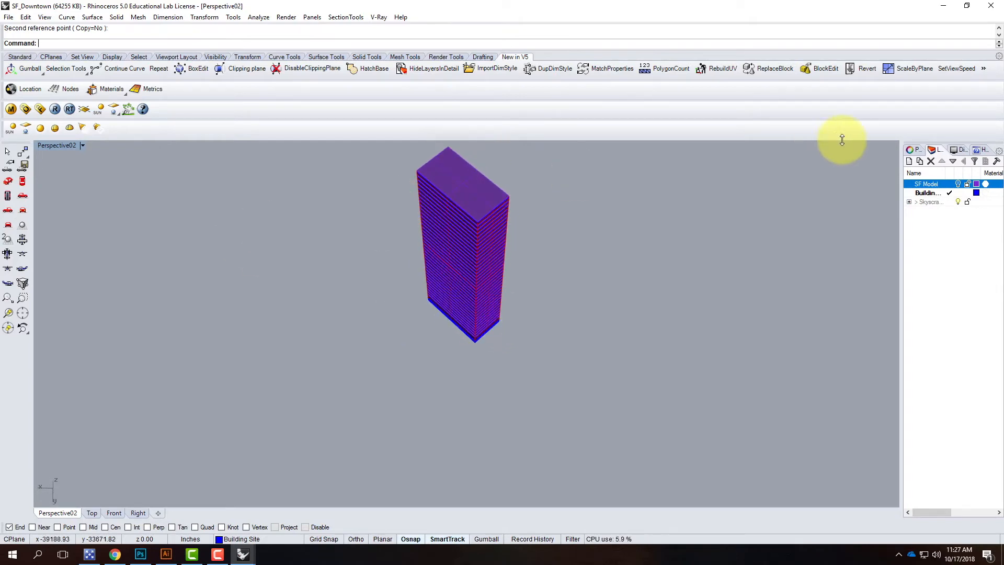
pyautogui.click(958, 184)
pyautogui.scroll(-5, 444, 340)
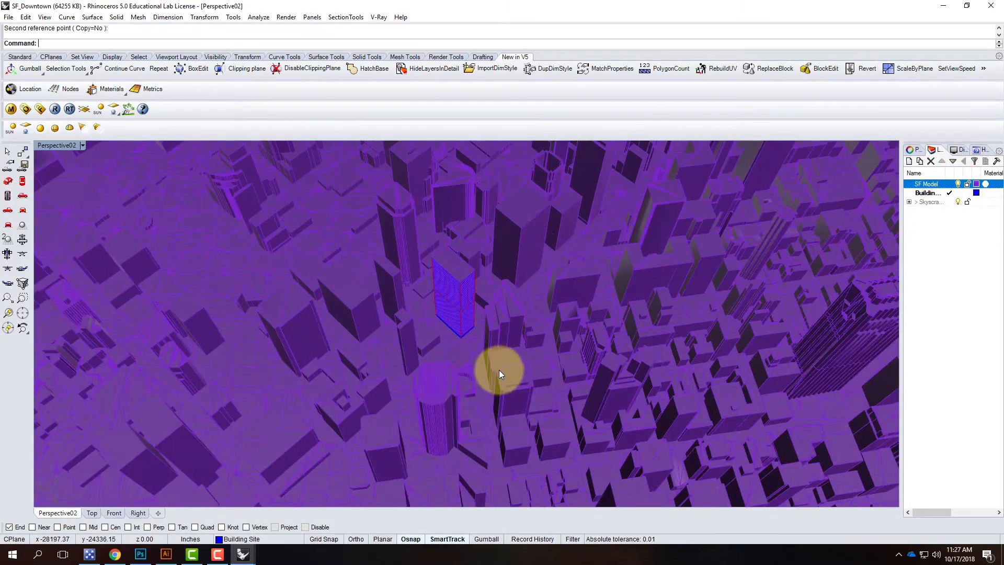
pyautogui.moveTo(509, 361); pyautogui.dragTo(571, 317, button='right')
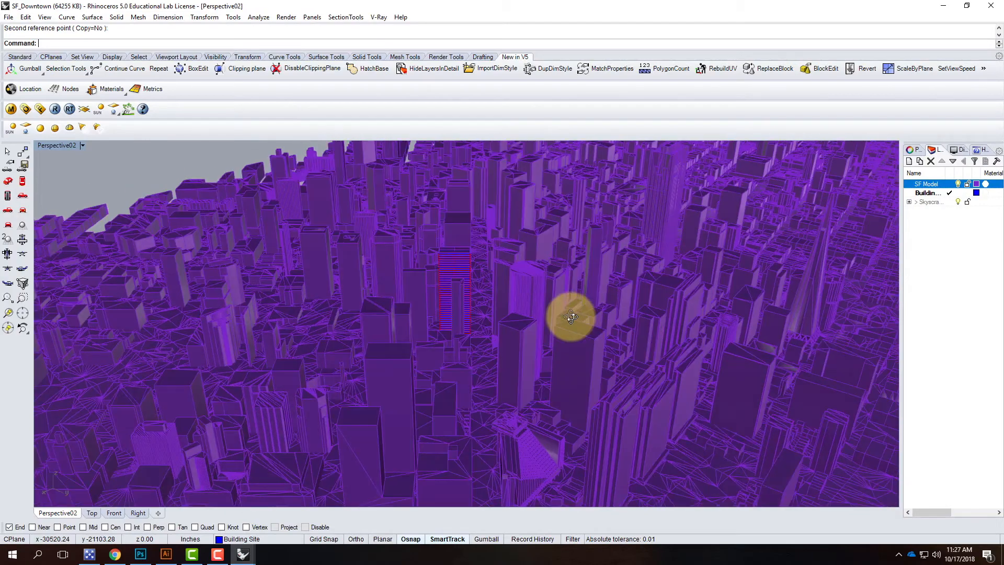
# Step: Restore the saved views Perspective01 and Perspective02 in turn to check the skyscraper from street level
pyautogui.click(82, 146)
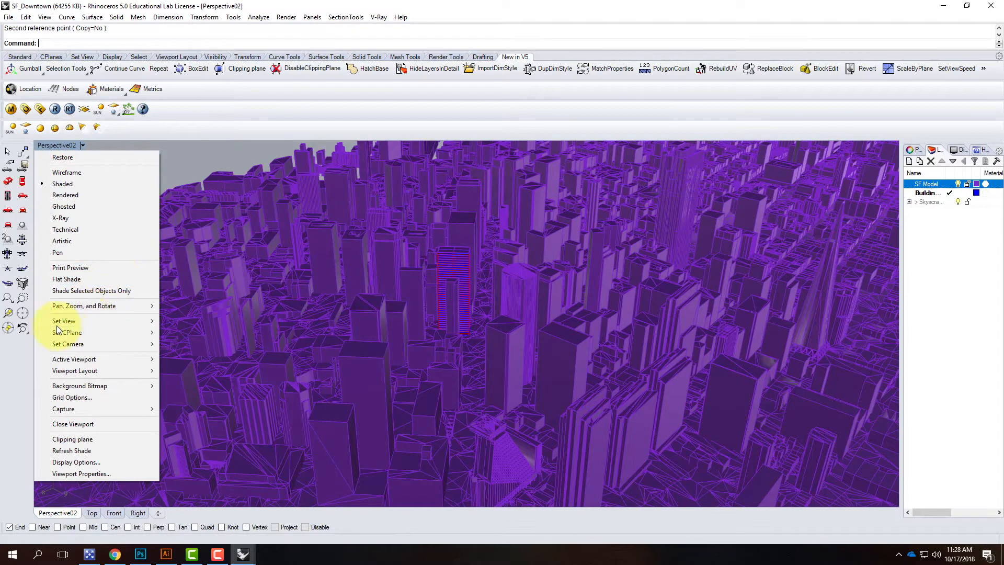
pyautogui.moveTo(142, 321)
pyautogui.click(189, 458)
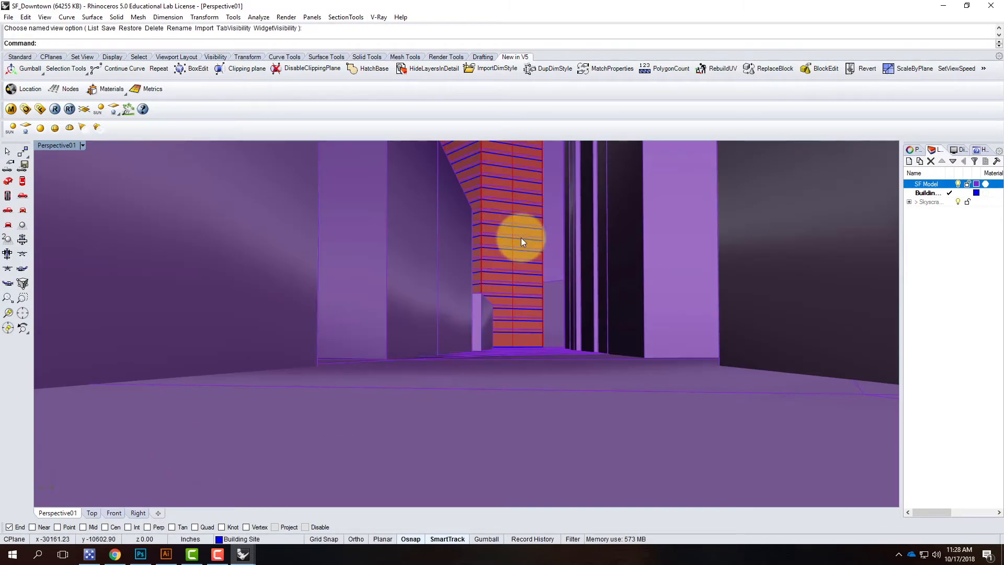
pyautogui.click(82, 146)
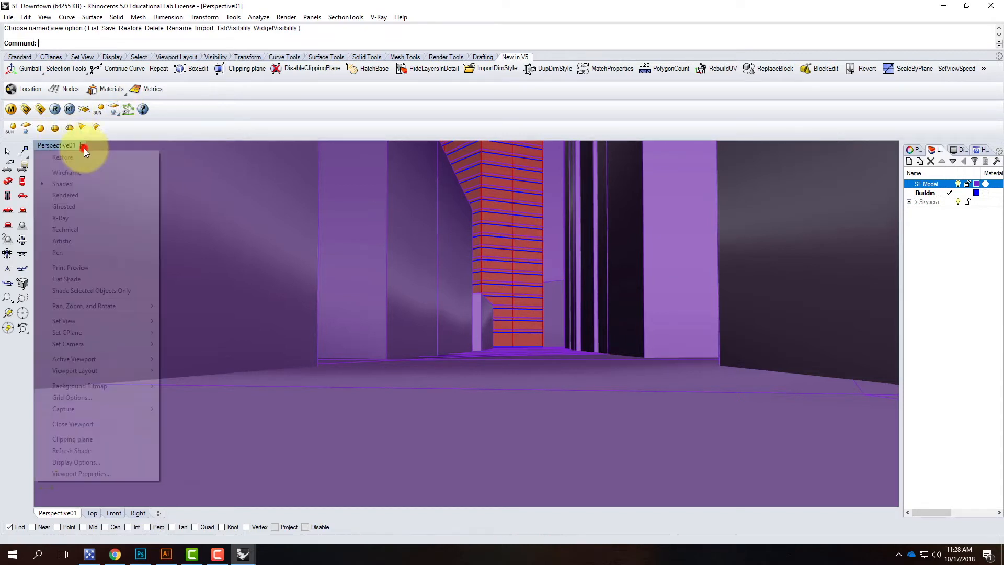
pyautogui.moveTo(133, 324)
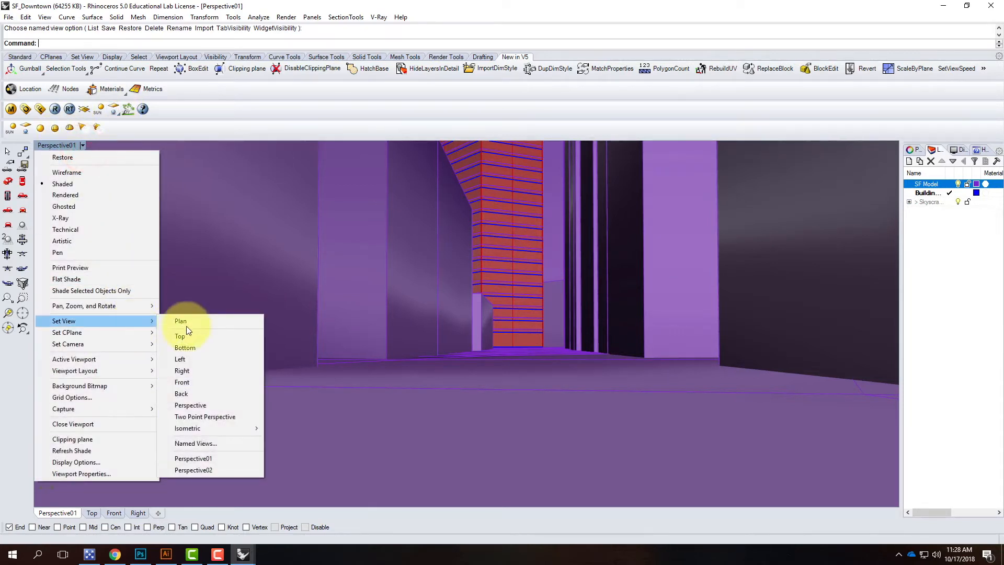
pyautogui.click(212, 468)
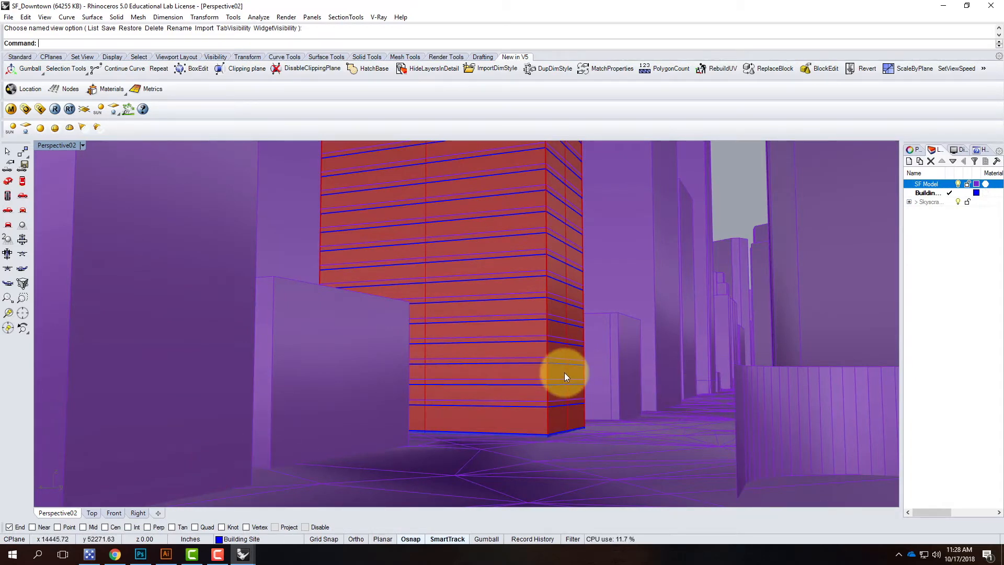
pyautogui.moveTo(455, 389); pyautogui.dragTo(461, 391, button='right')
pyautogui.scroll(-2, 460, 391)
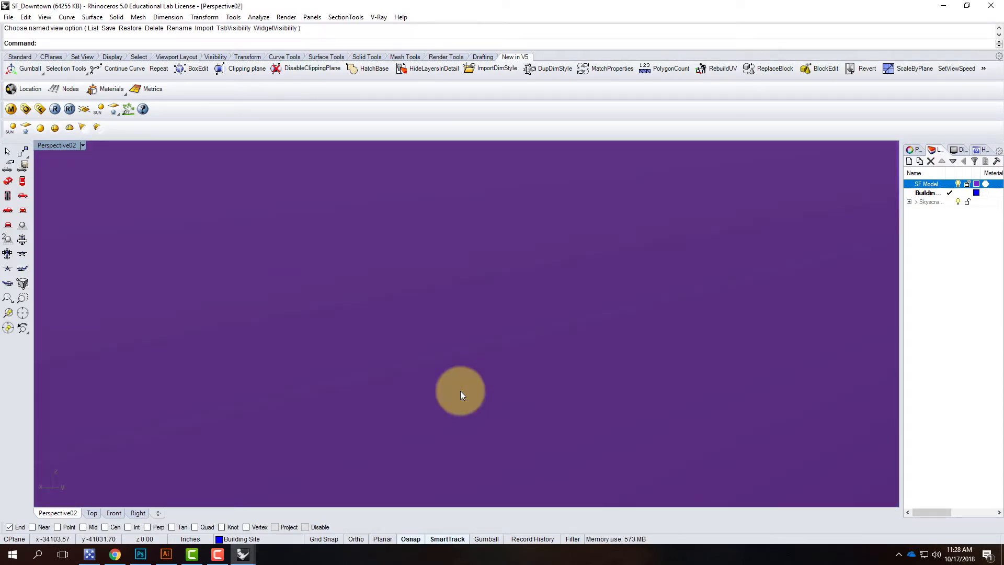
pyautogui.scroll(2, 460, 391)
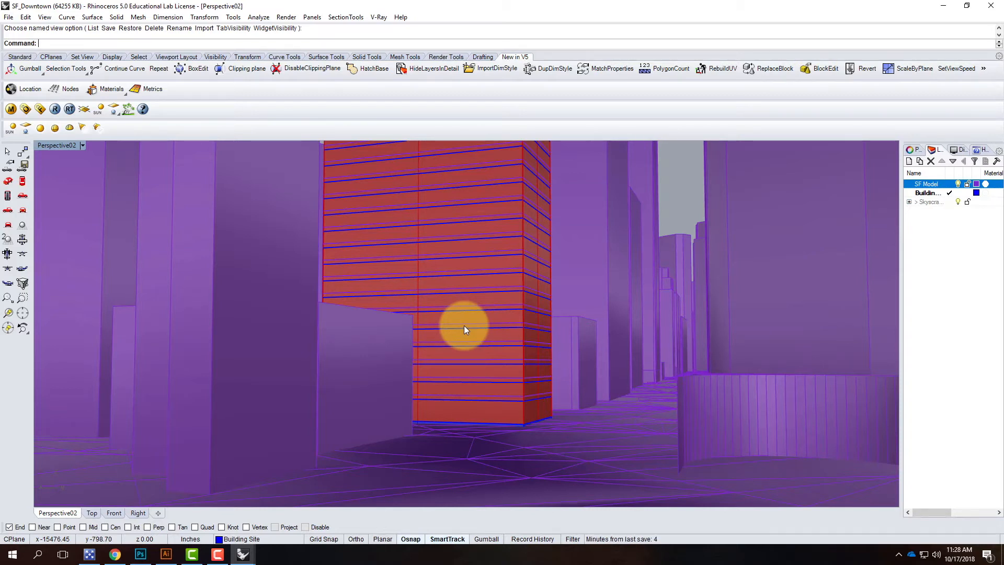
# Step: Examine the skyscraper and its neighbouring buildings from an elevated perspective
pyautogui.click(82, 146)
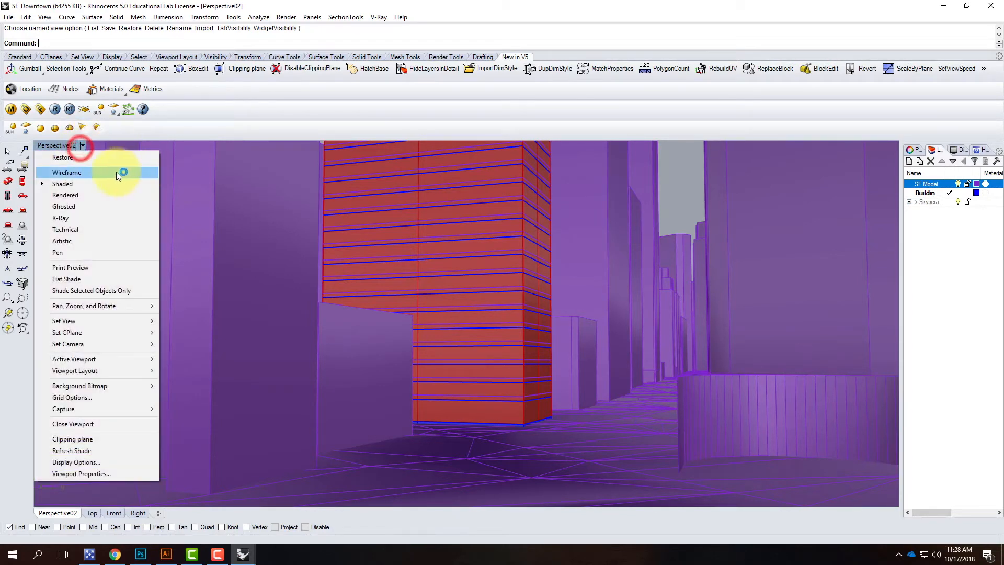
pyautogui.click(82, 147)
pyautogui.click(82, 147)
pyautogui.click(265, 122)
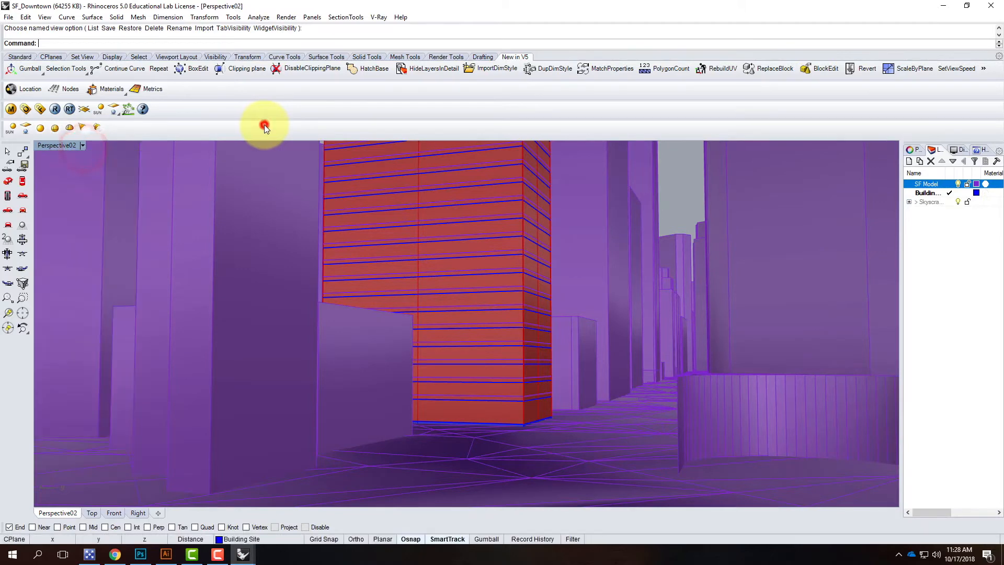
pyautogui.moveTo(324, 246); pyautogui.dragTo(300, 197, button='right')
pyautogui.scroll(-9, 324, 330)
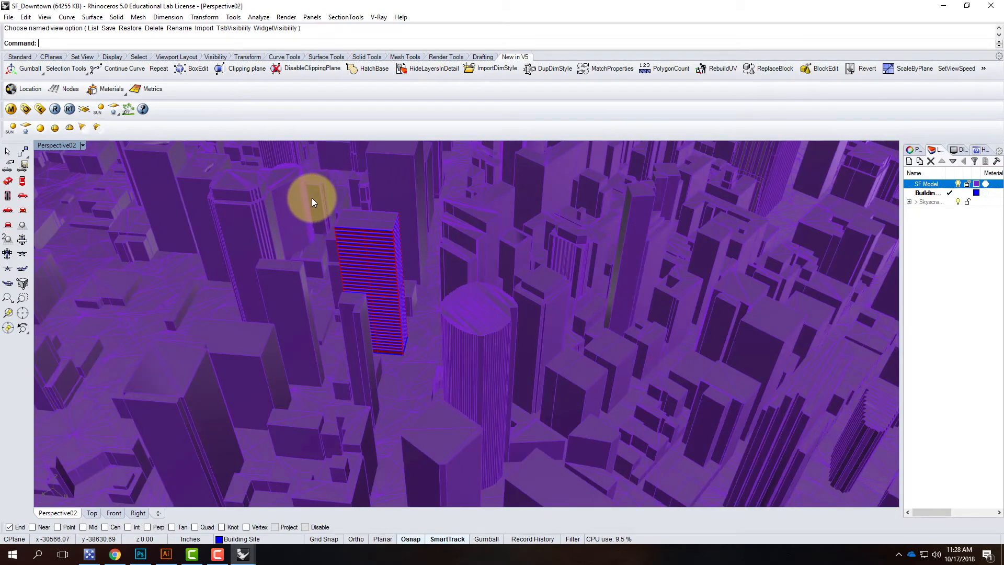
pyautogui.scroll(2, 312, 198)
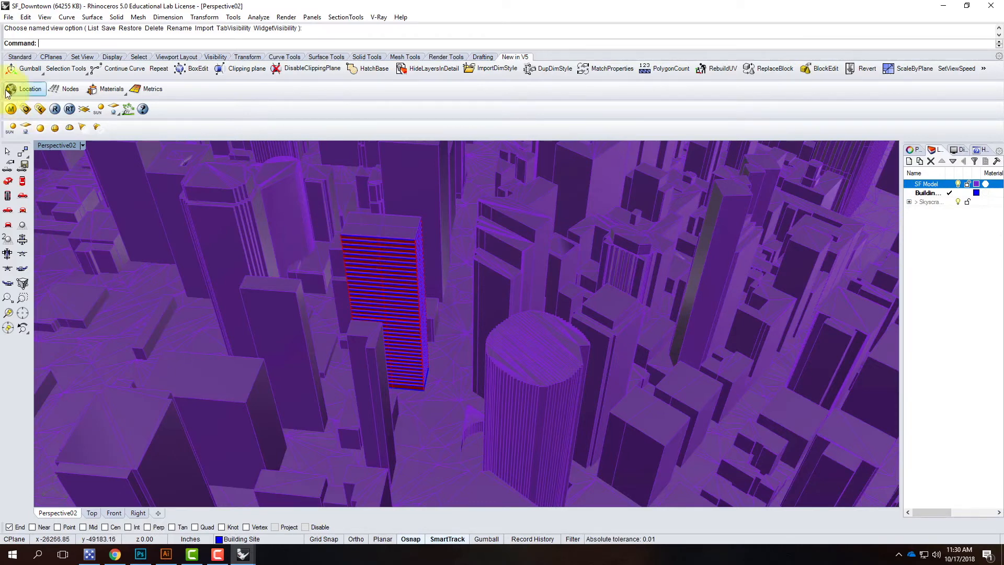
# Step: Look at the V-Ray option editor and the toolbar layout options with their file commands, closing both without changes
pyautogui.click(27, 111)
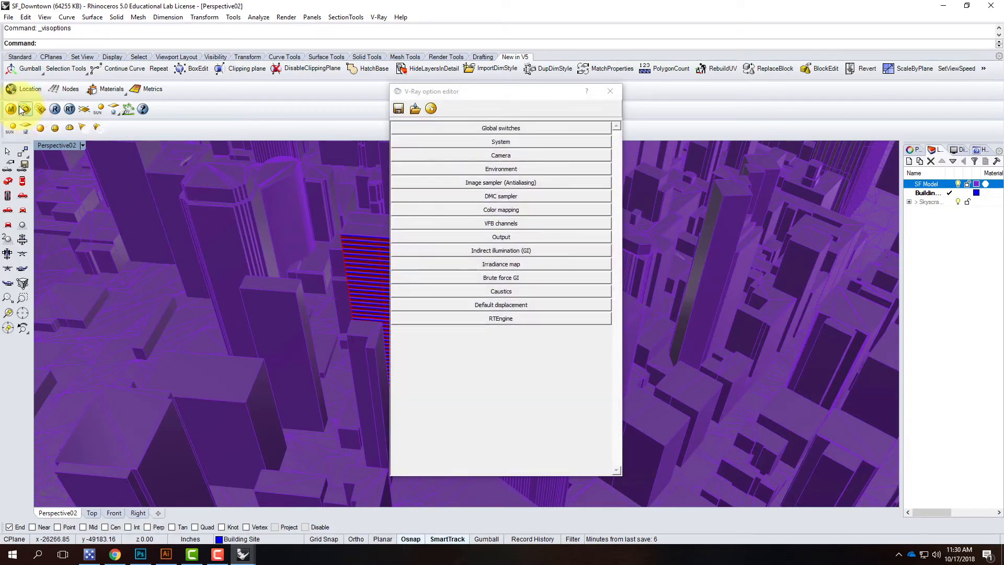
pyautogui.click(610, 90)
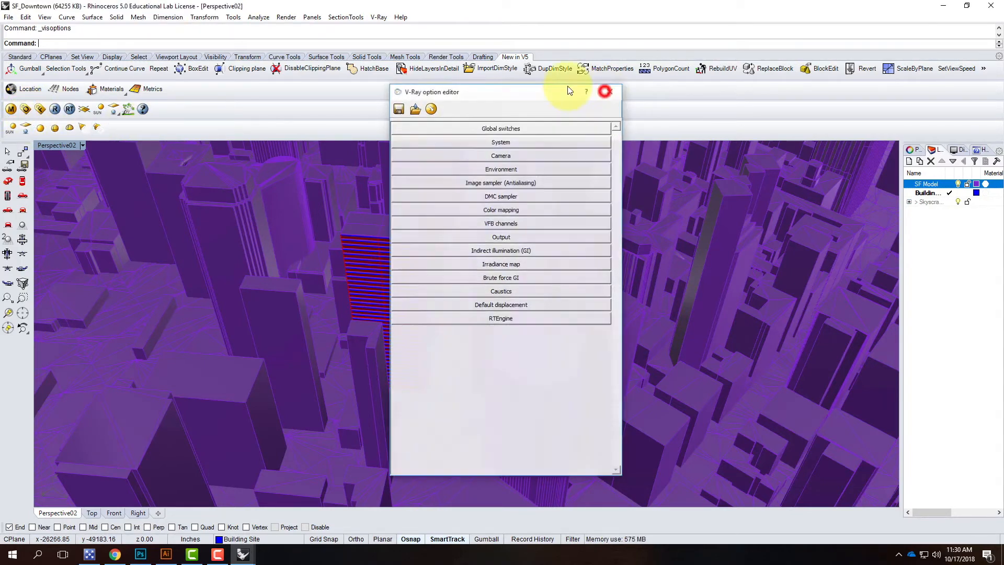
pyautogui.click(231, 19)
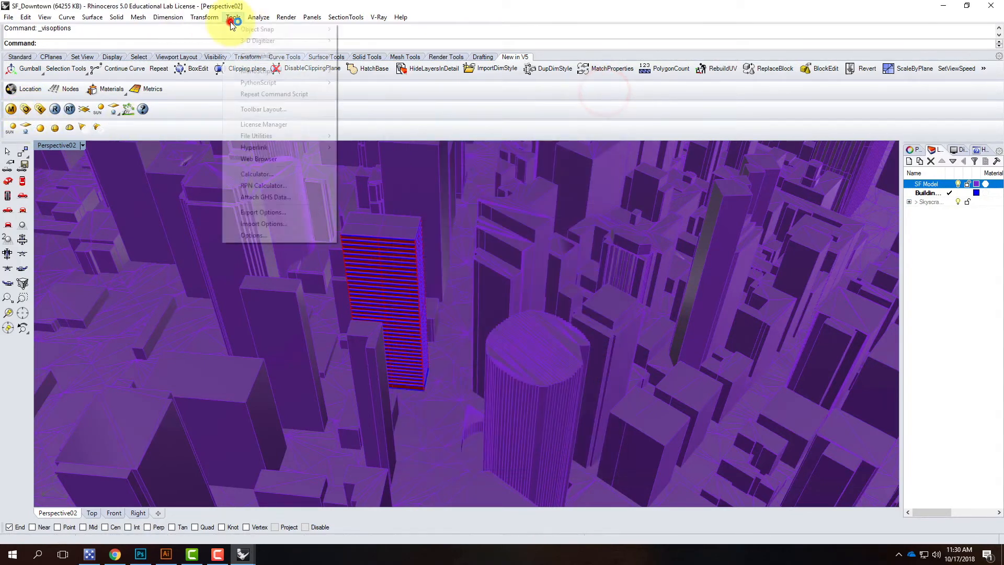
pyautogui.click(249, 111)
pyautogui.click(467, 156)
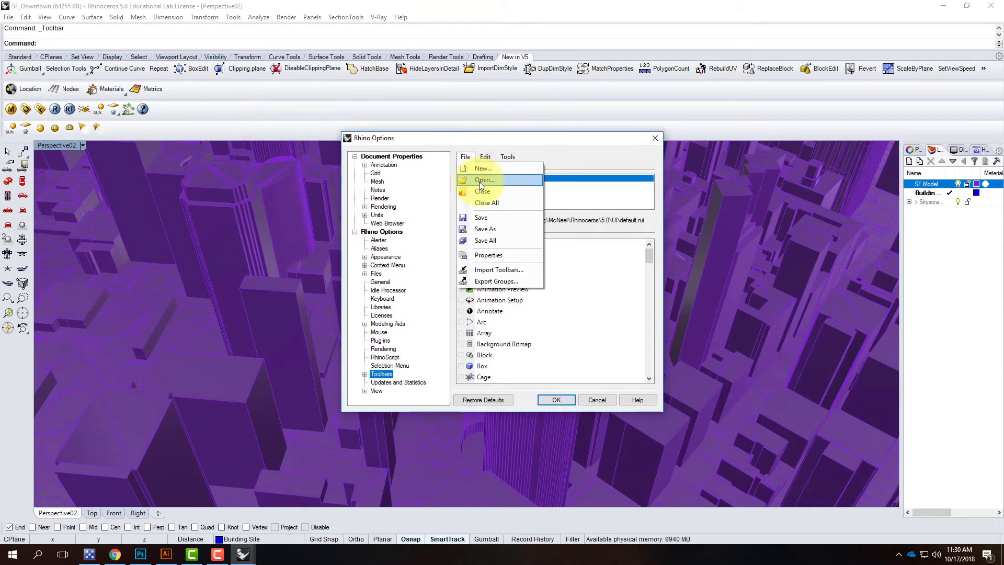
pyautogui.click(654, 137)
pyautogui.click(654, 137)
# Step: Reopen the V-Ray option editor, review its list of setting sections and close it
pyautogui.click(379, 17)
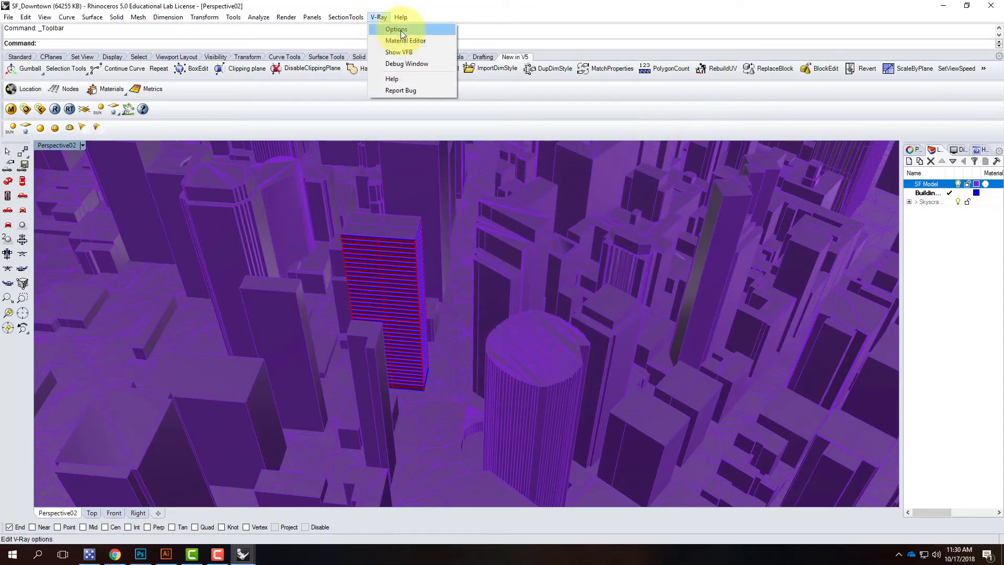
pyautogui.click(400, 30)
pyautogui.moveTo(445, 90); pyautogui.dragTo(389, 83)
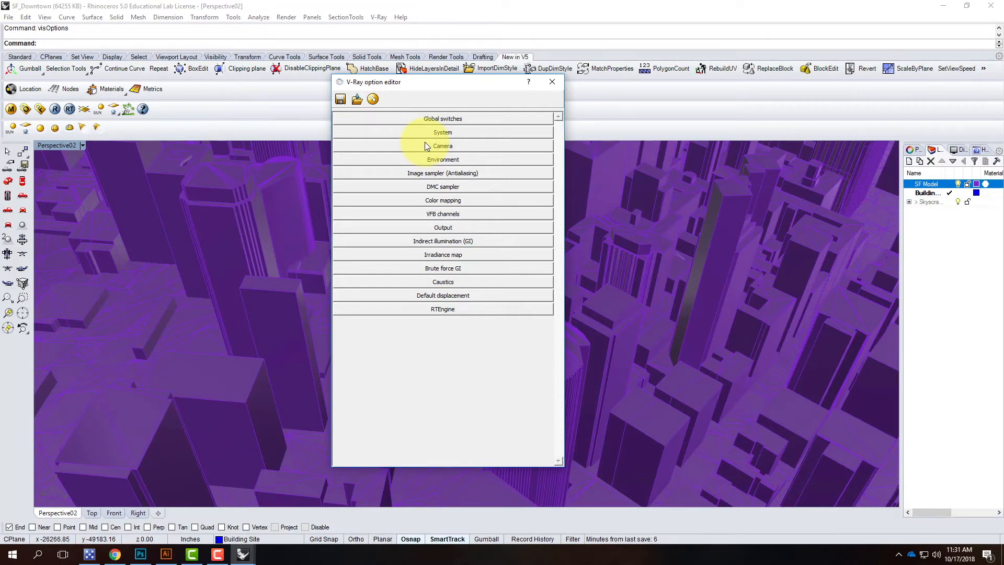
pyautogui.click(553, 81)
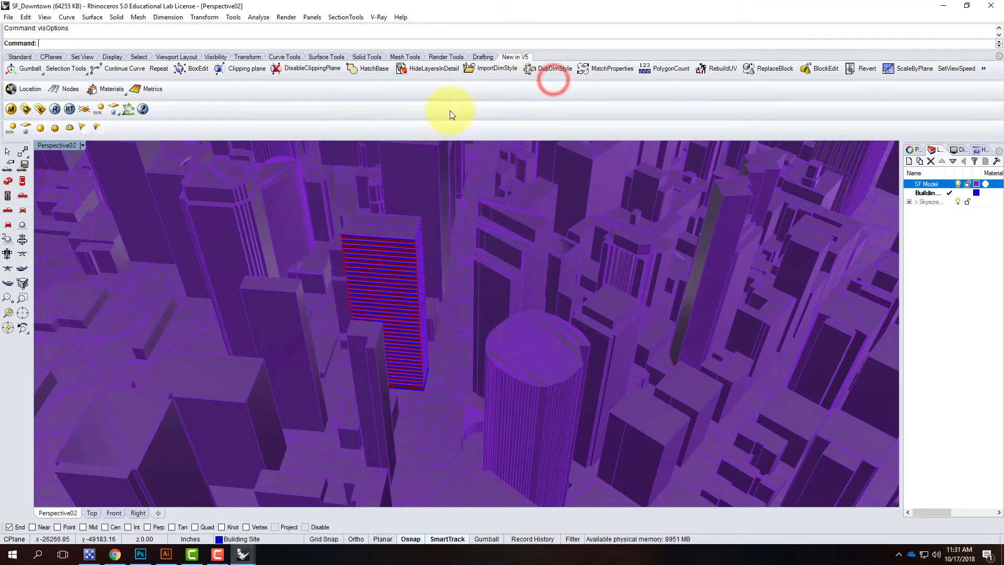
# Step: Start a V-Ray sunlight and turn off manual control of the sun's position
pyautogui.click(102, 109)
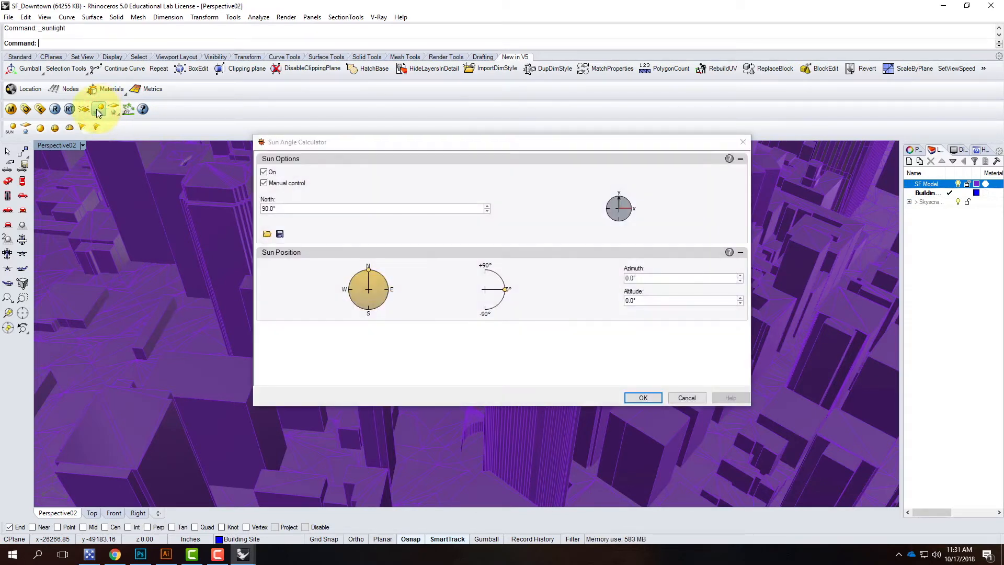
pyautogui.moveTo(370, 143); pyautogui.dragTo(342, 161)
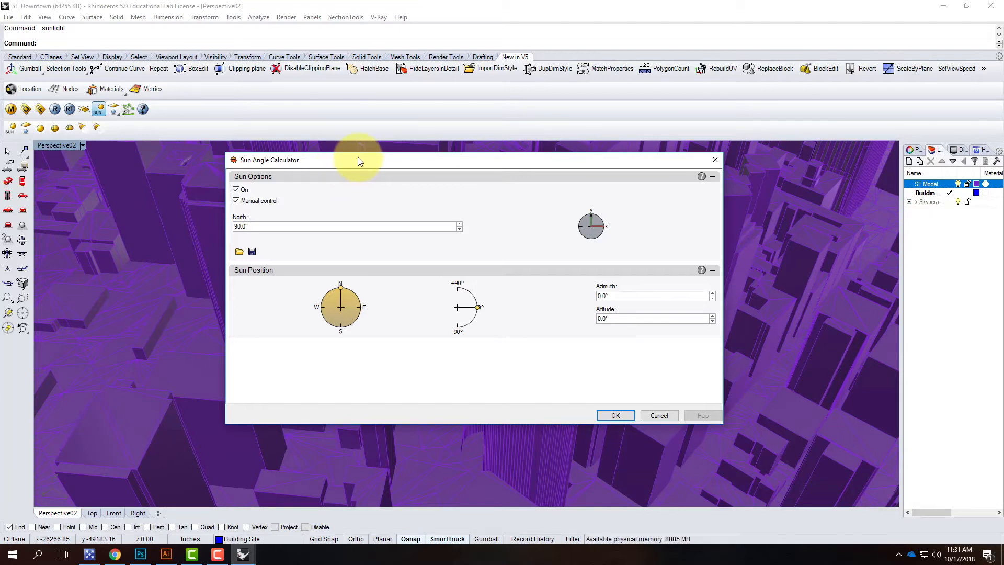
pyautogui.click(236, 201)
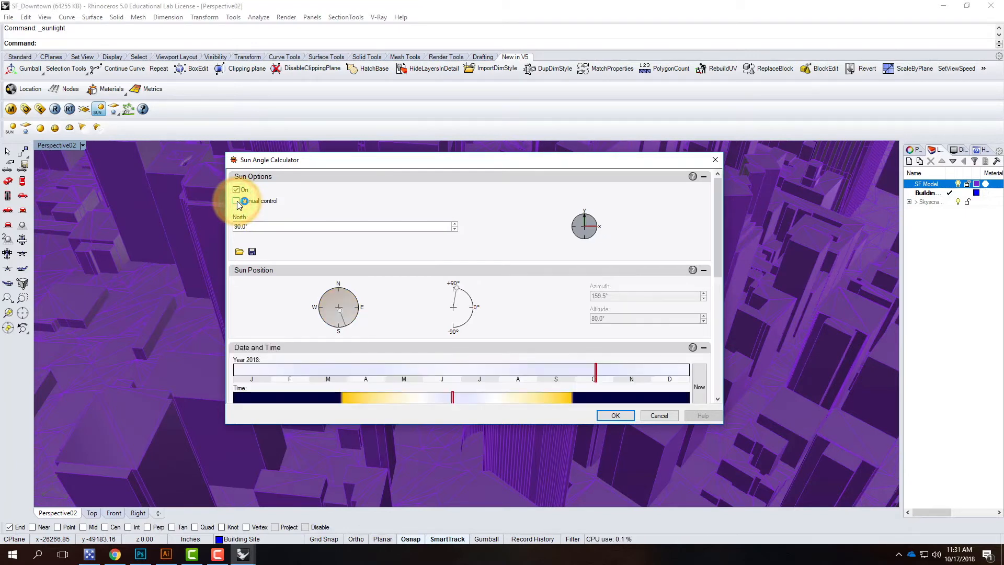
# Step: Set the sunlight's location to San Francisco, CA, USA by searching for the place name
pyautogui.scroll(-5, 440, 246)
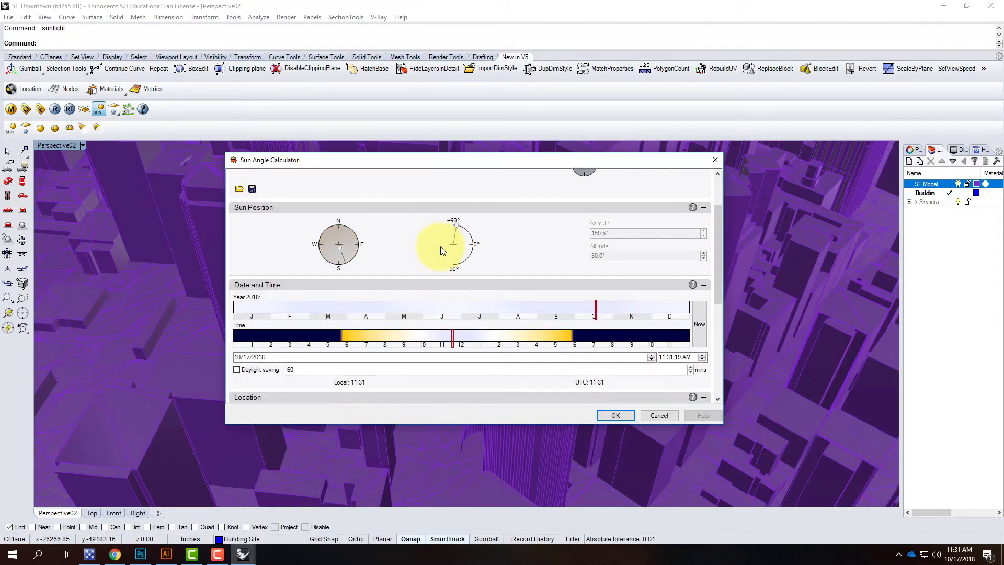
pyautogui.scroll(5, 442, 250)
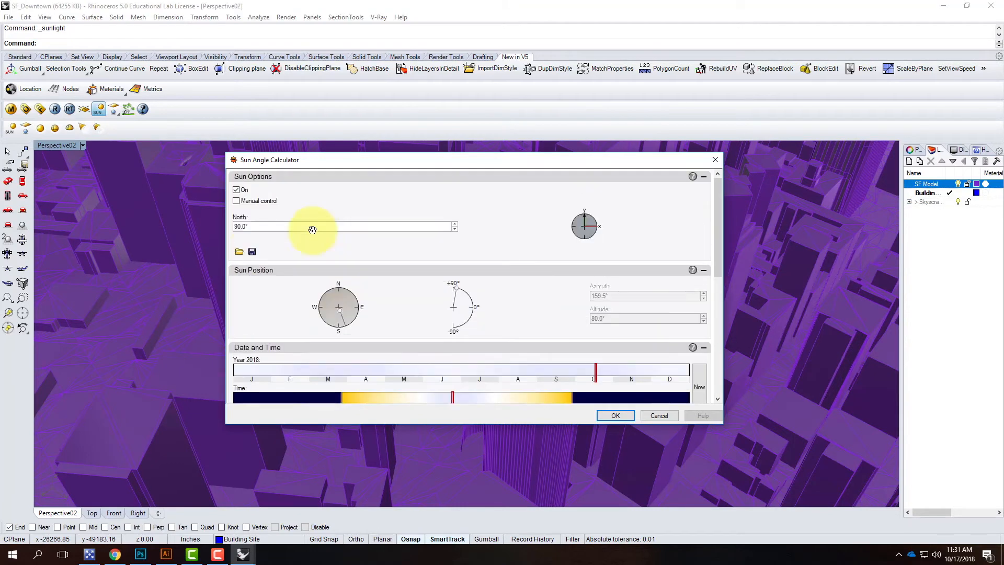
pyautogui.scroll(-6, 388, 224)
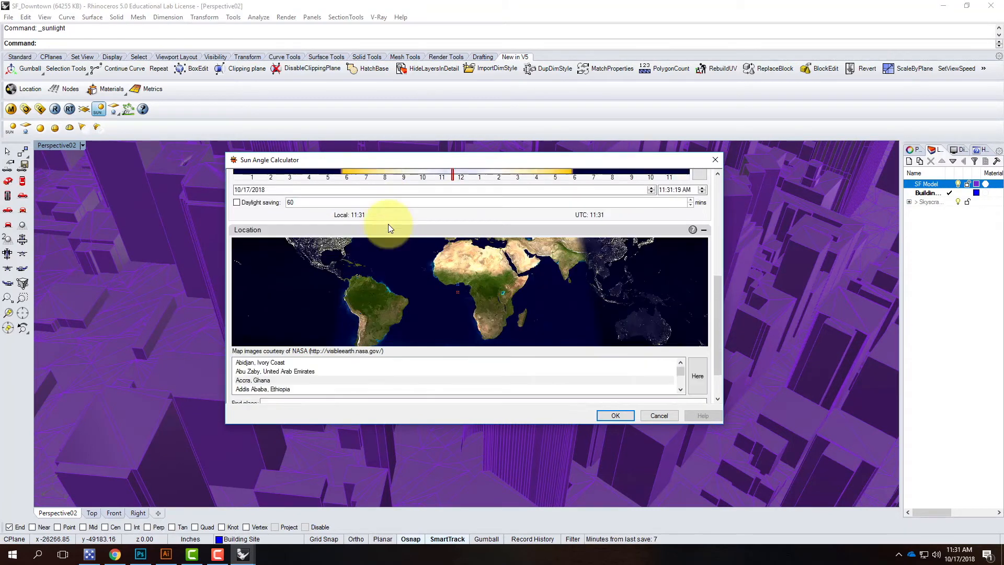
pyautogui.click(282, 358)
pyautogui.write('San Fra')
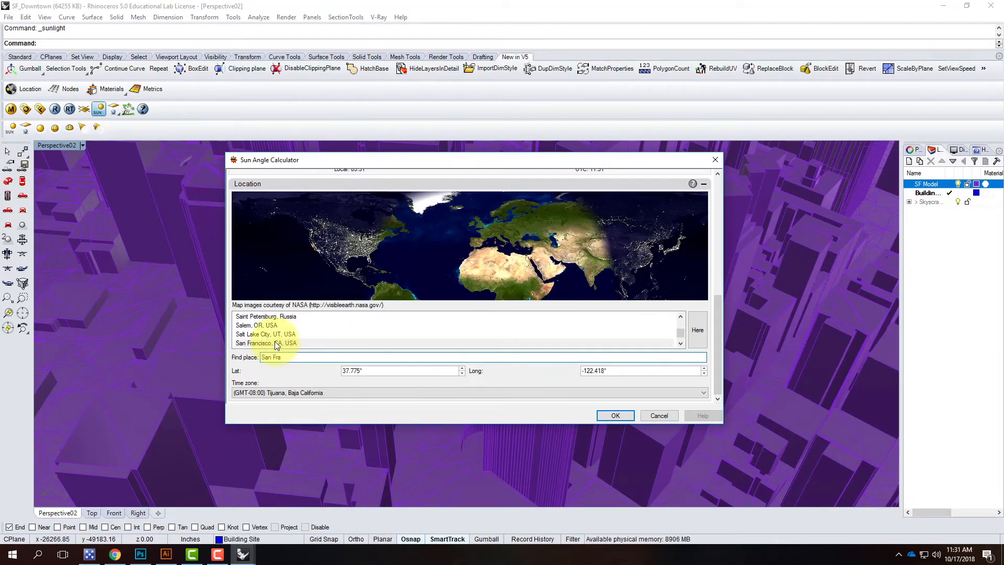
pyautogui.click(275, 342)
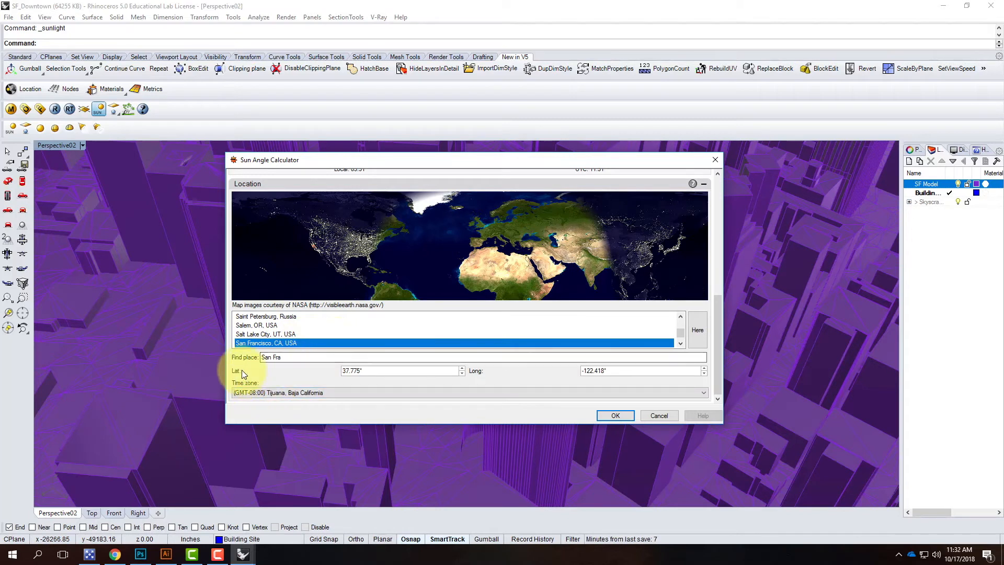
pyautogui.click(267, 343)
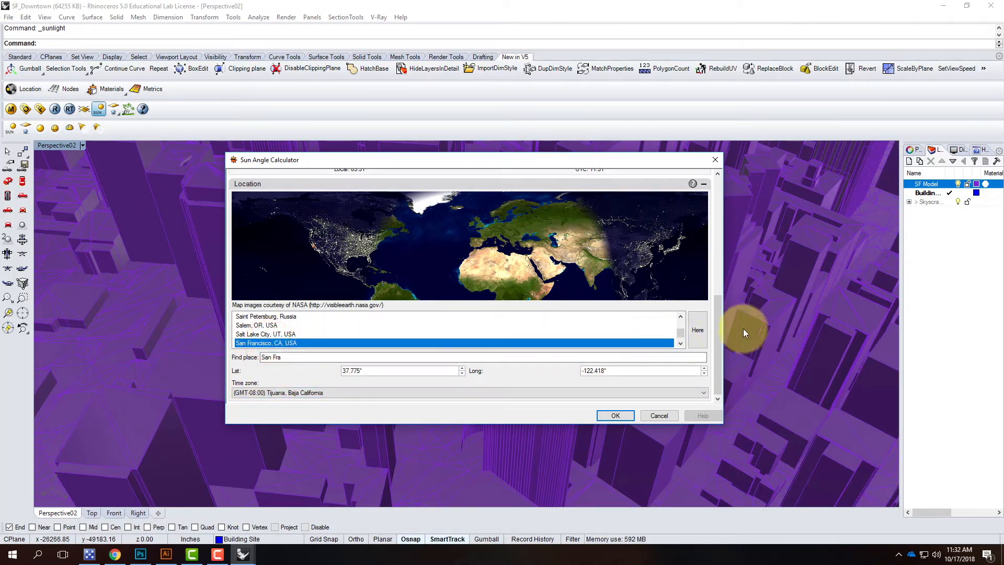
# Step: Set the sunlight to the current date, 10/17/2018, with the time of day at 3:30:00 PM
pyautogui.moveTo(717, 326); pyautogui.dragTo(710, 259)
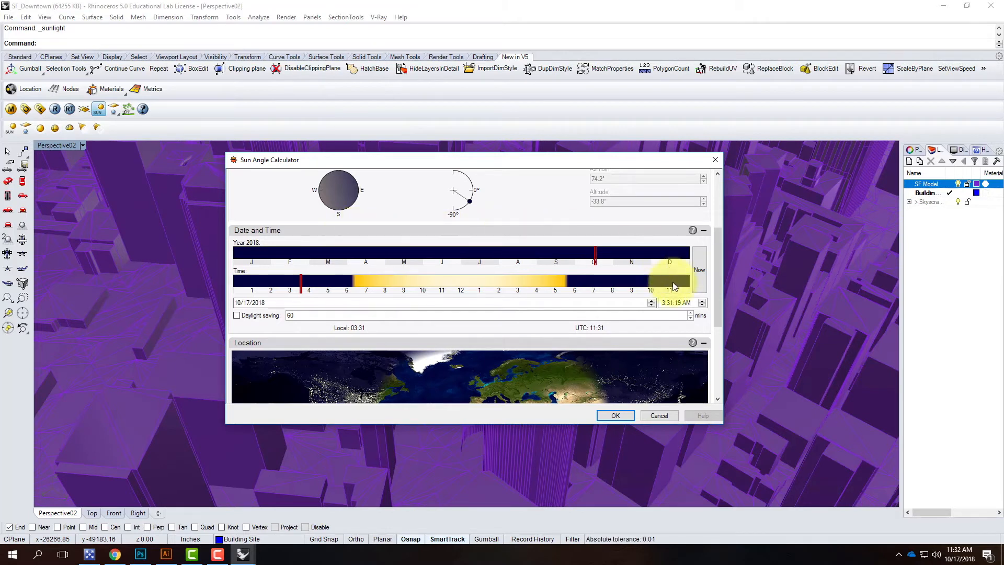
pyautogui.click(700, 269)
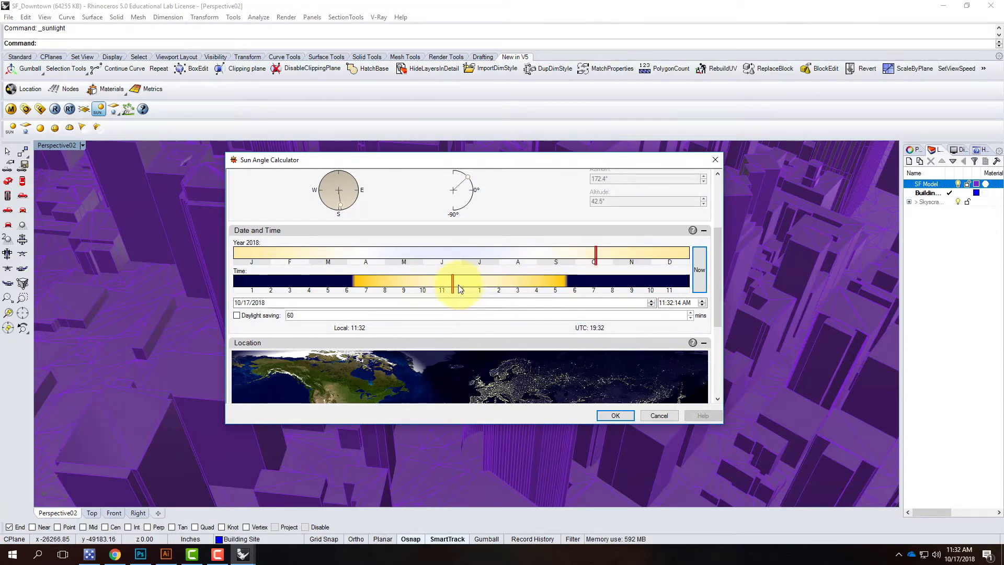
pyautogui.moveTo(454, 287)
pyautogui.mouseDown()
pyautogui.moveTo(531, 286)
pyautogui.moveTo(366, 285)
pyautogui.moveTo(530, 289)
pyautogui.mouseUp()
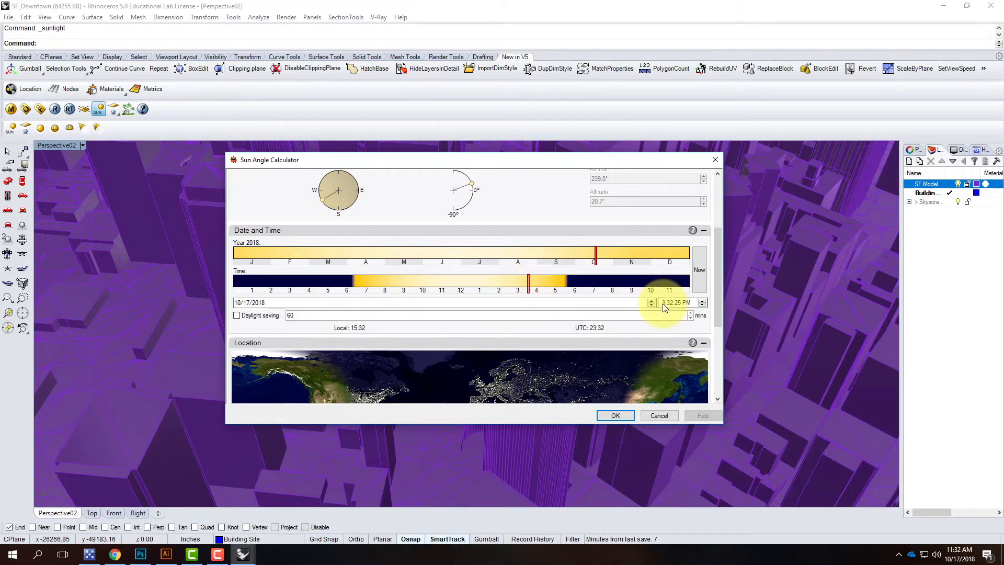
pyautogui.click(251, 303)
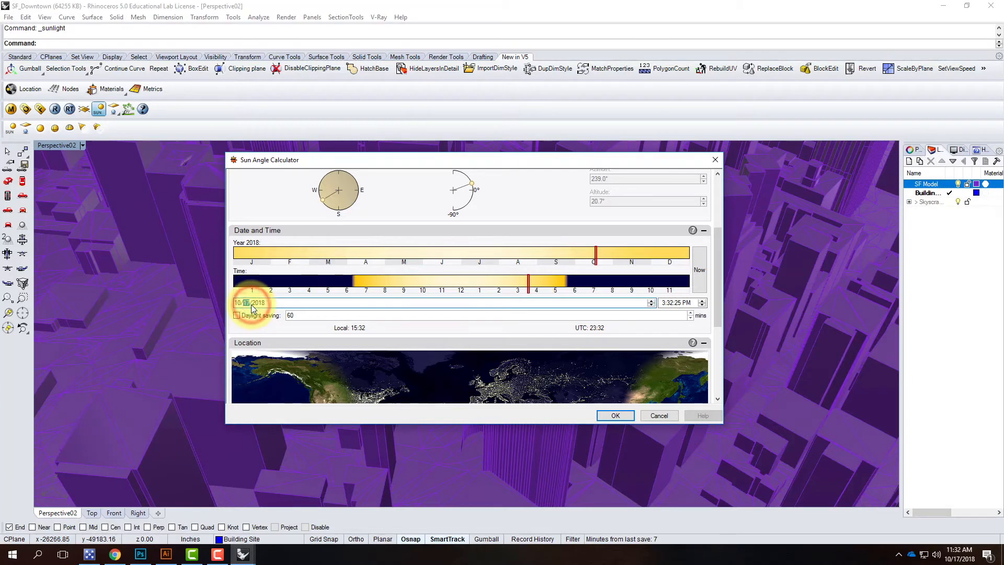
pyautogui.click(663, 305)
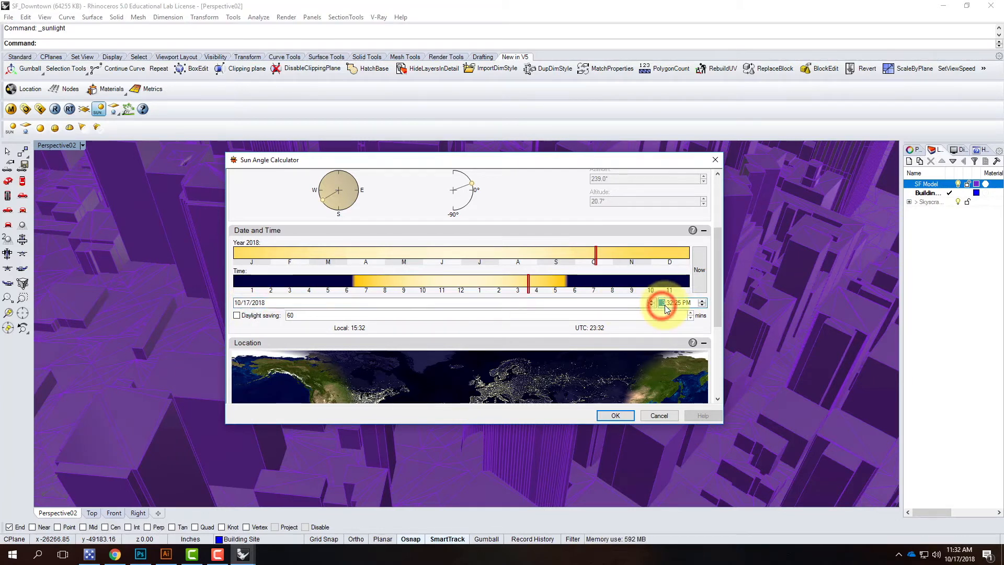
pyautogui.click(673, 303)
pyautogui.write('30')
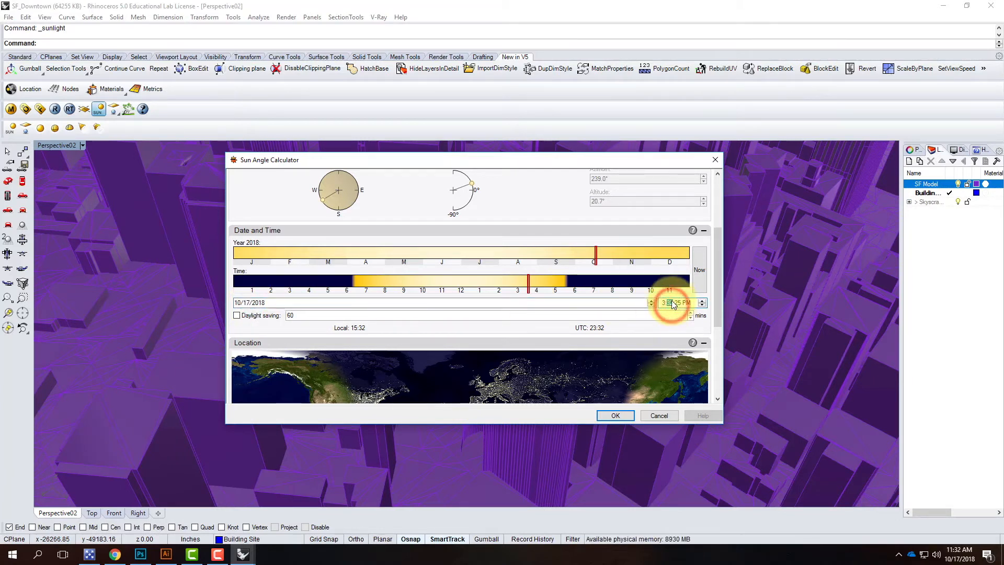
pyautogui.click(679, 304)
pyautogui.write('00')
pyautogui.click(238, 328)
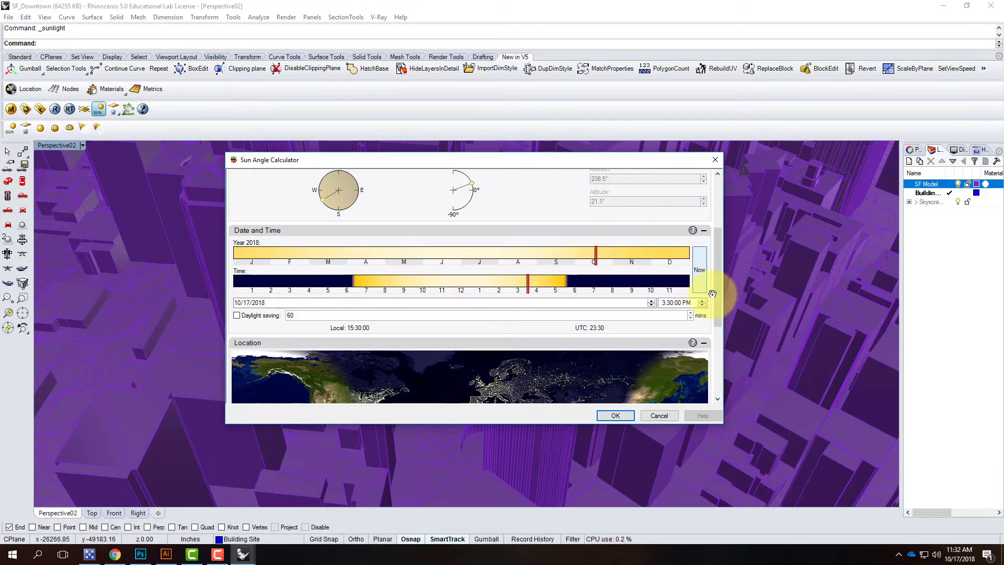
# Step: Accept the sun settings and place the sunlight at the front corner of the skyscraper's roof
pyautogui.moveTo(719, 291); pyautogui.dragTo(720, 239)
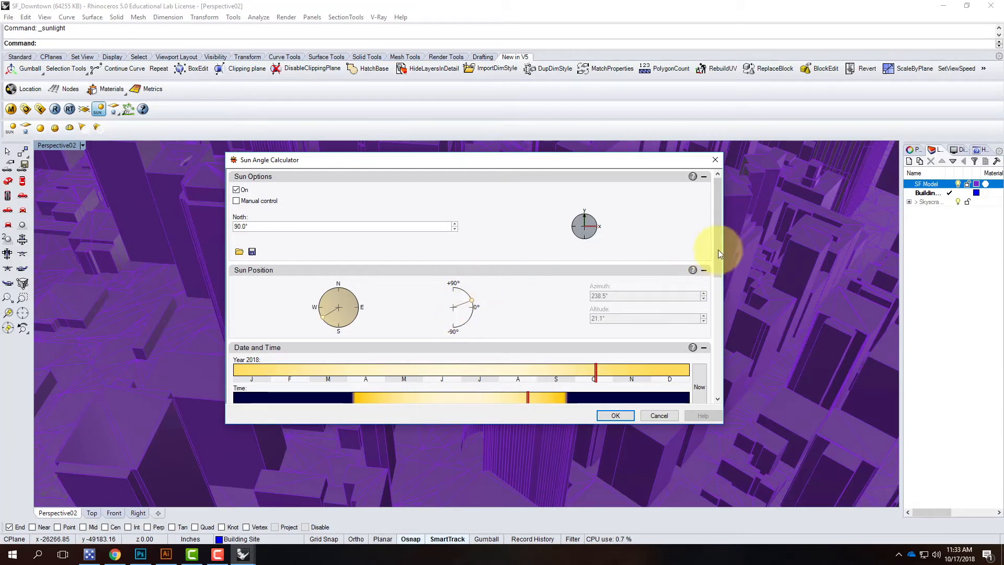
pyautogui.click(618, 416)
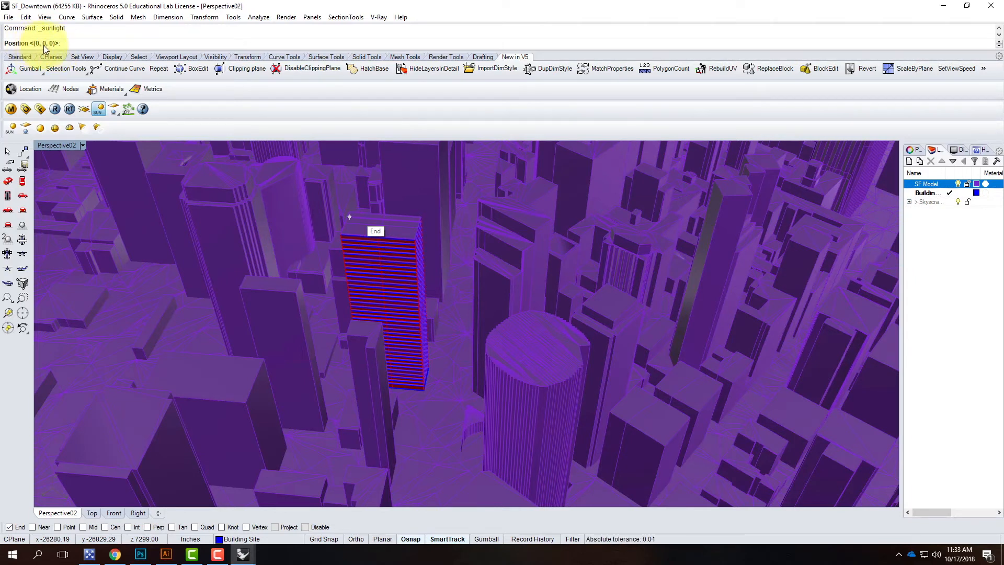
pyautogui.click(414, 236)
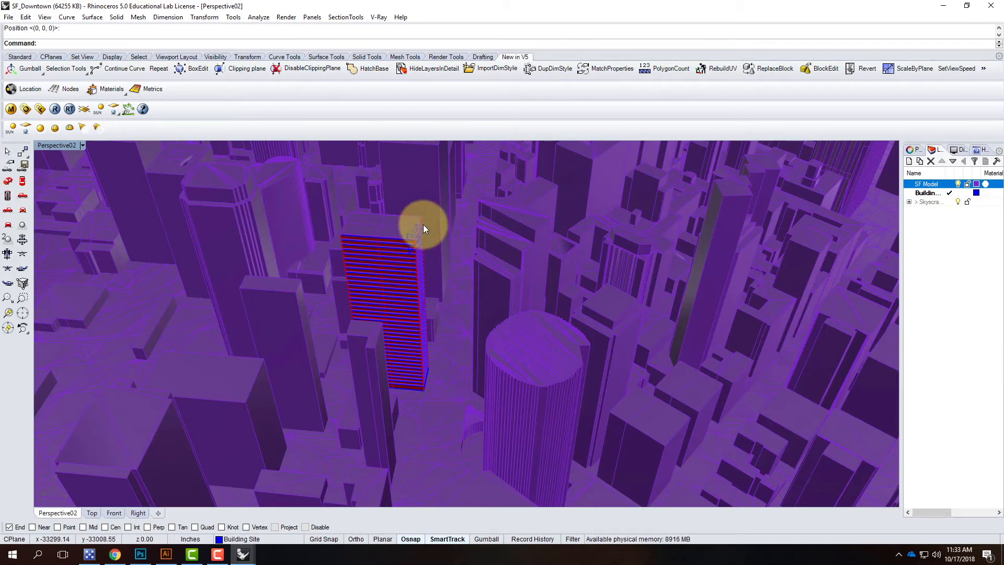
# Step: Select the sunlight at the skyscraper's roof corner and display its V-Ray sun properties
pyautogui.scroll(5, 425, 231)
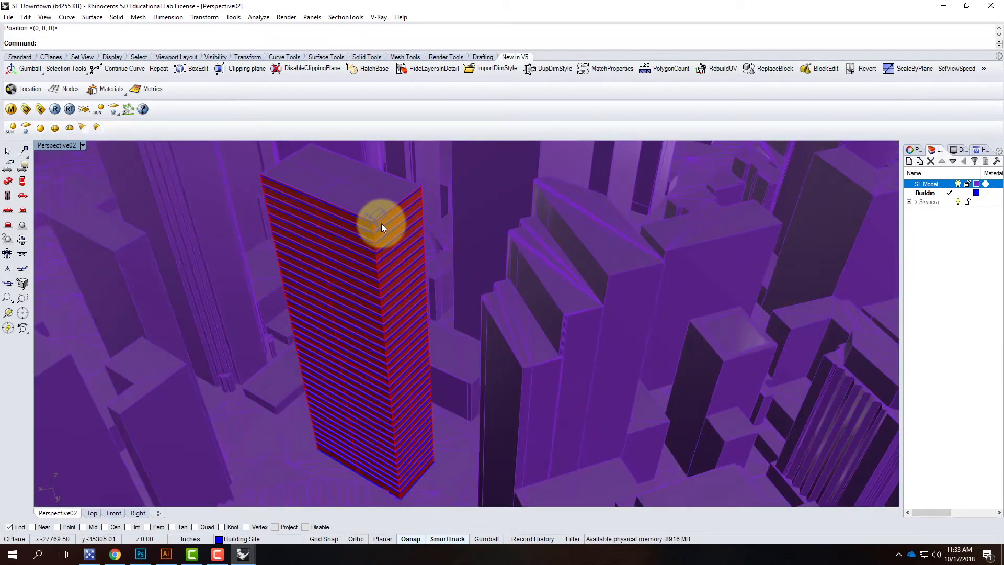
pyautogui.scroll(5, 371, 220)
pyautogui.click(372, 222)
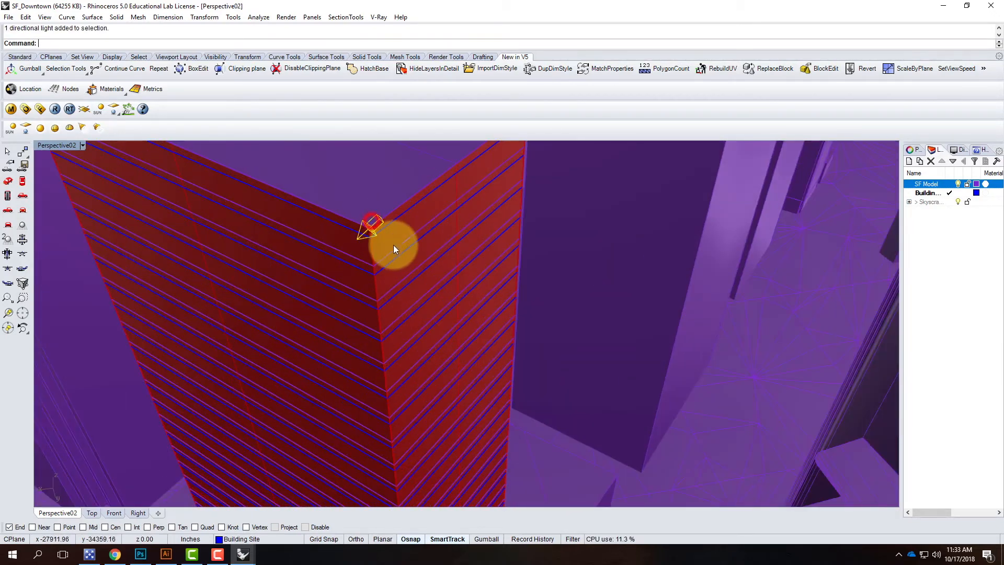
pyautogui.scroll(-6, 384, 232)
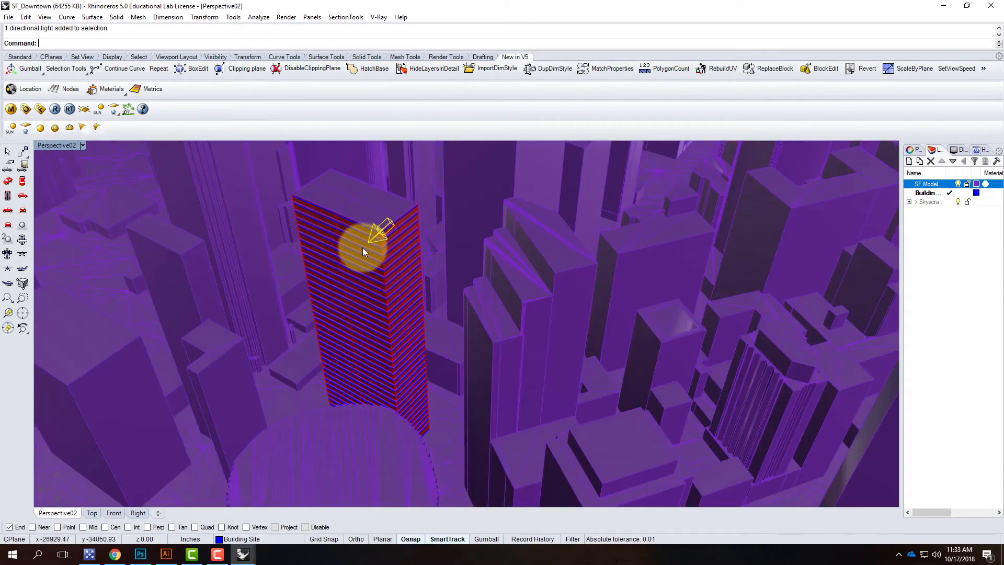
pyautogui.moveTo(366, 256); pyautogui.dragTo(388, 261, button='right')
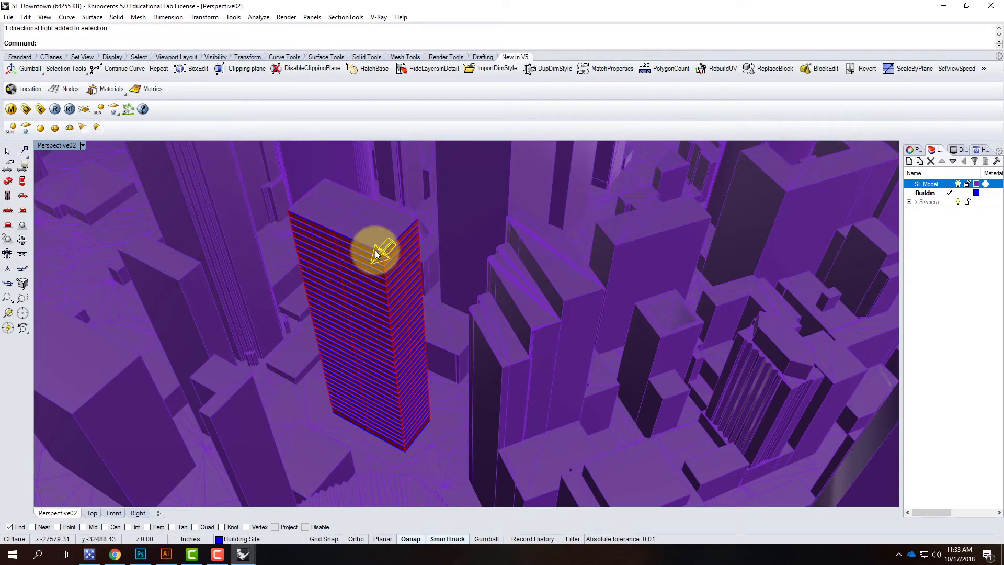
pyautogui.click(910, 151)
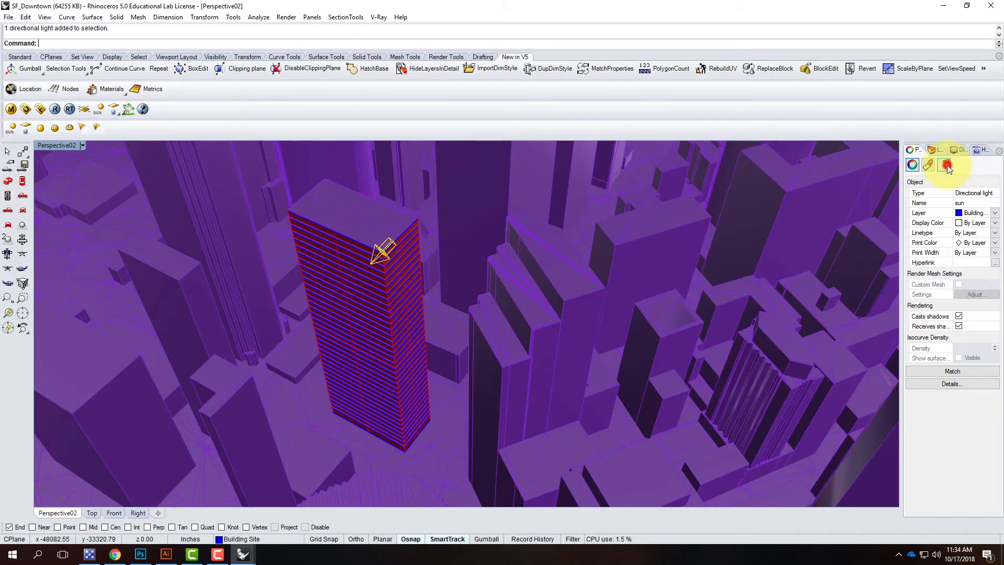
pyautogui.click(947, 164)
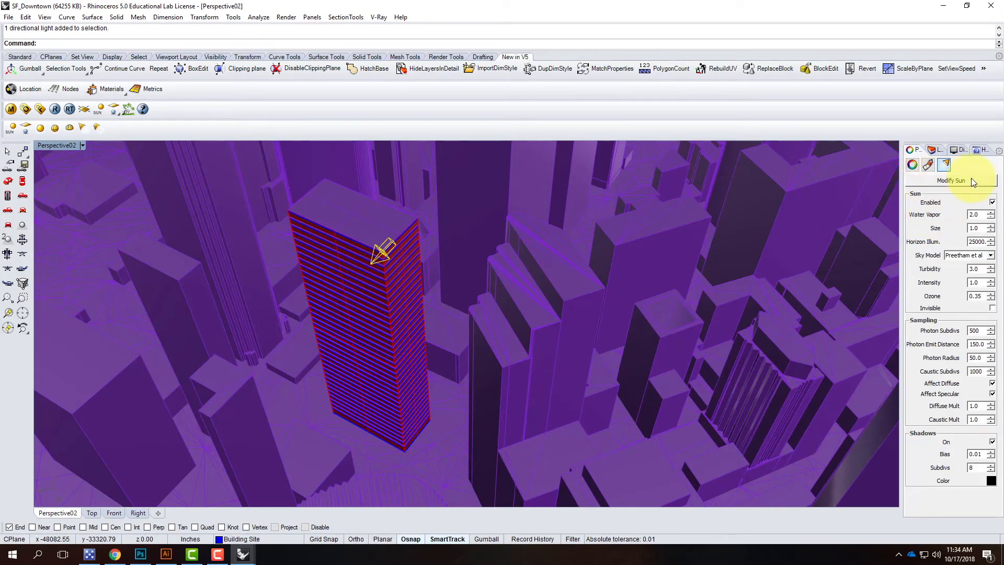
# Step: Modify the selected sun by turning off manual control and setting its location to San Francisco, CA, USA
pyautogui.click(945, 181)
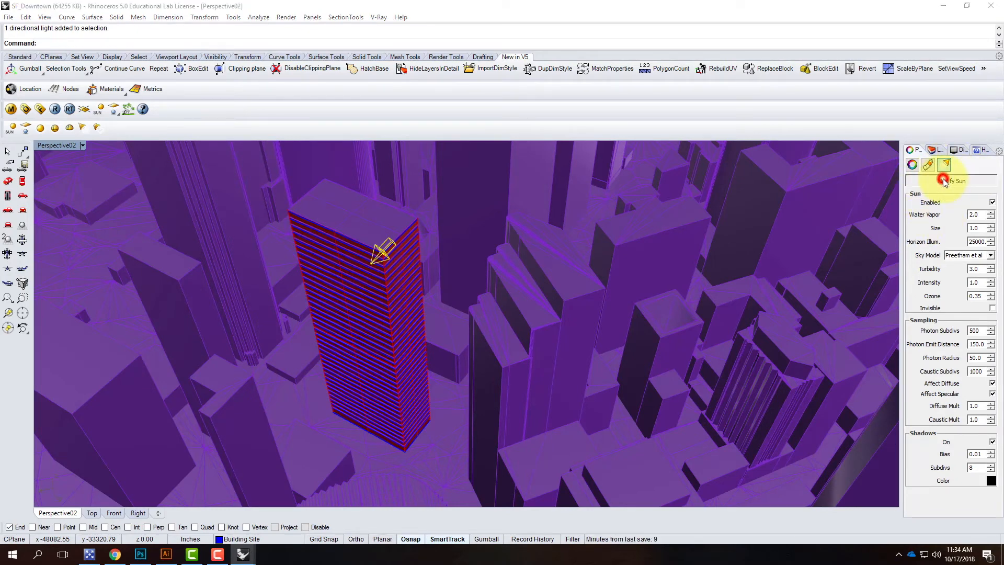
pyautogui.click(243, 204)
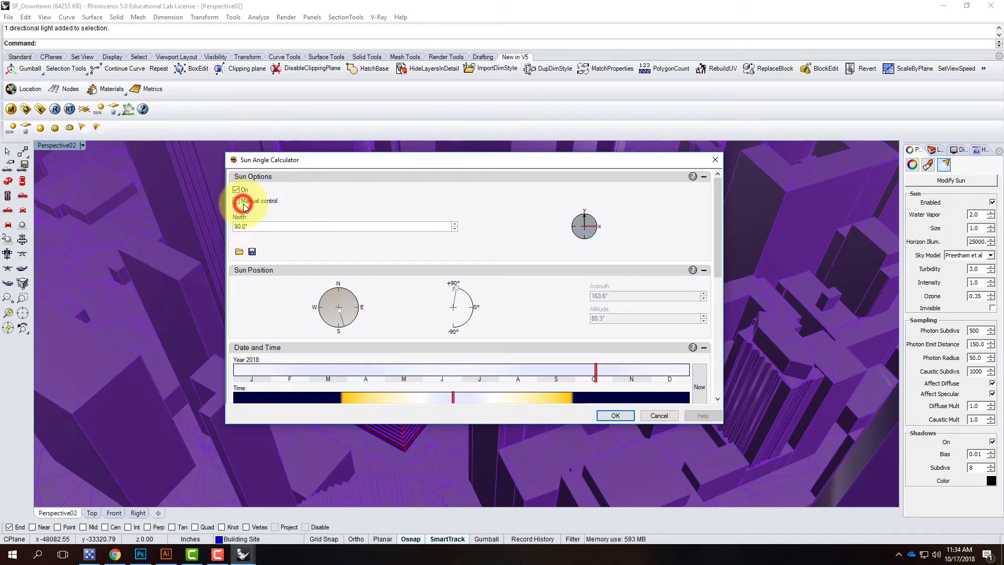
pyautogui.moveTo(717, 197); pyautogui.dragTo(721, 374)
pyautogui.click(307, 357)
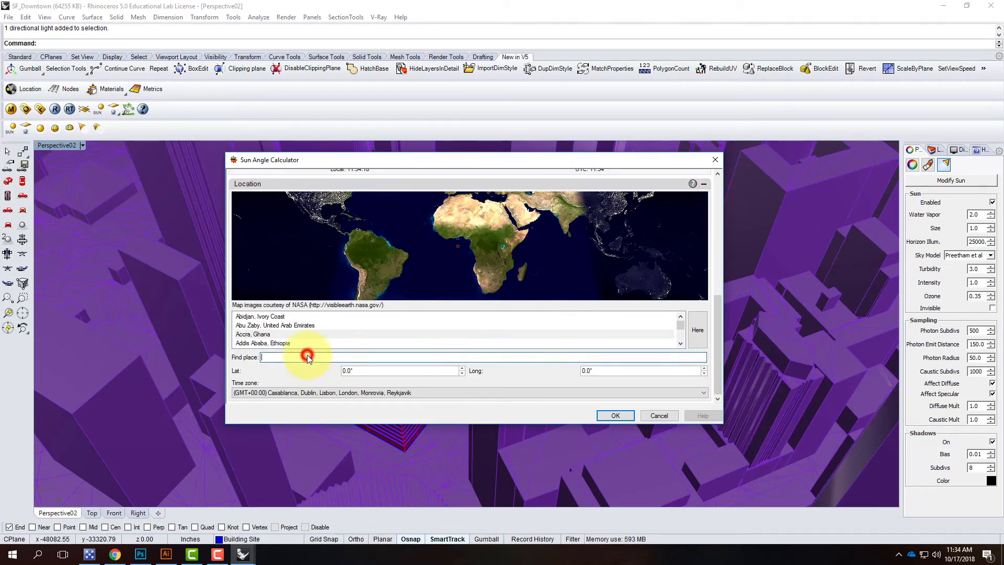
pyautogui.write('san fran')
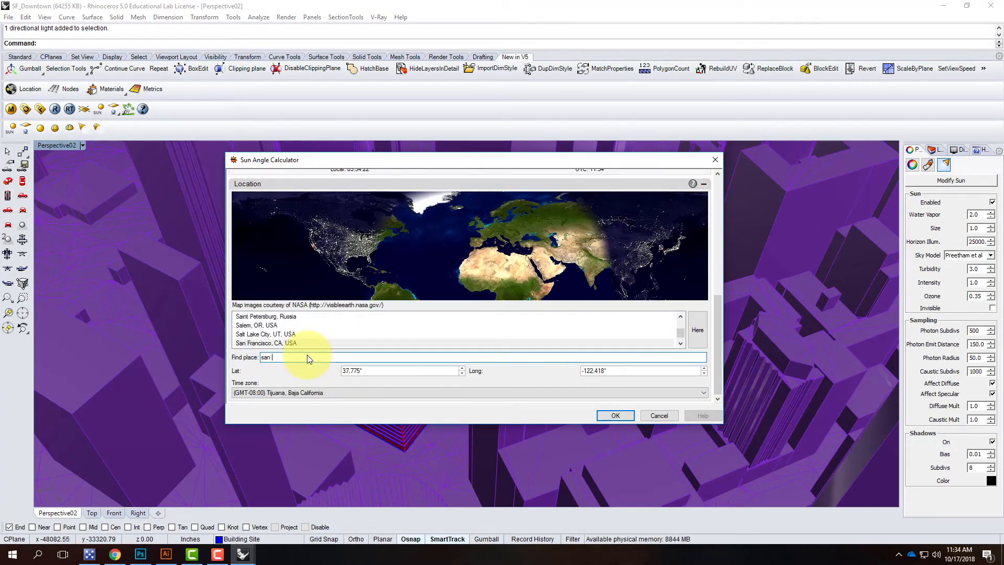
pyautogui.click(275, 342)
# Step: Set the selected sun's time of day to 8:54:00 AM and apply the new sun angle
pyautogui.moveTo(717, 330); pyautogui.dragTo(641, 261)
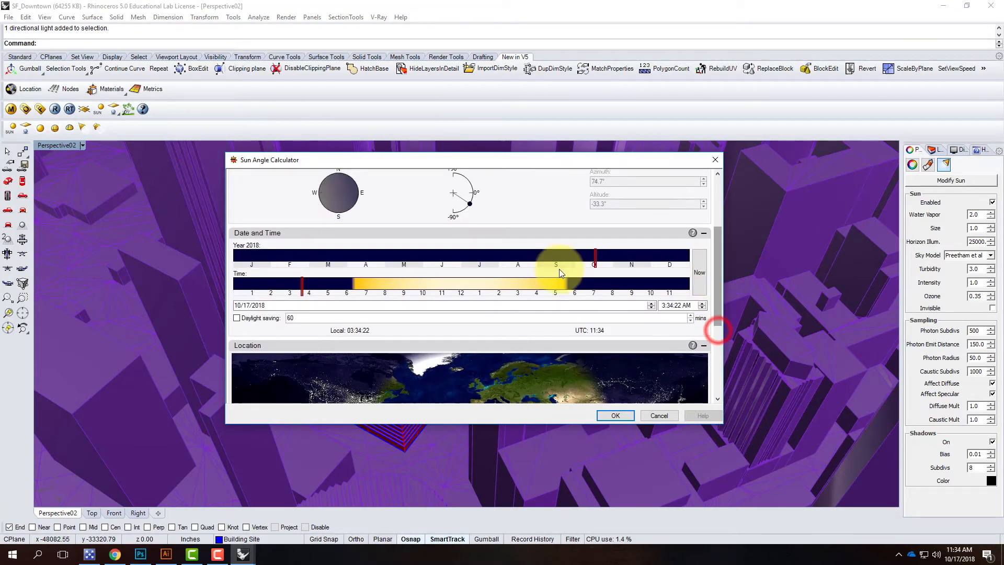
pyautogui.moveTo(411, 289); pyautogui.dragTo(404, 289)
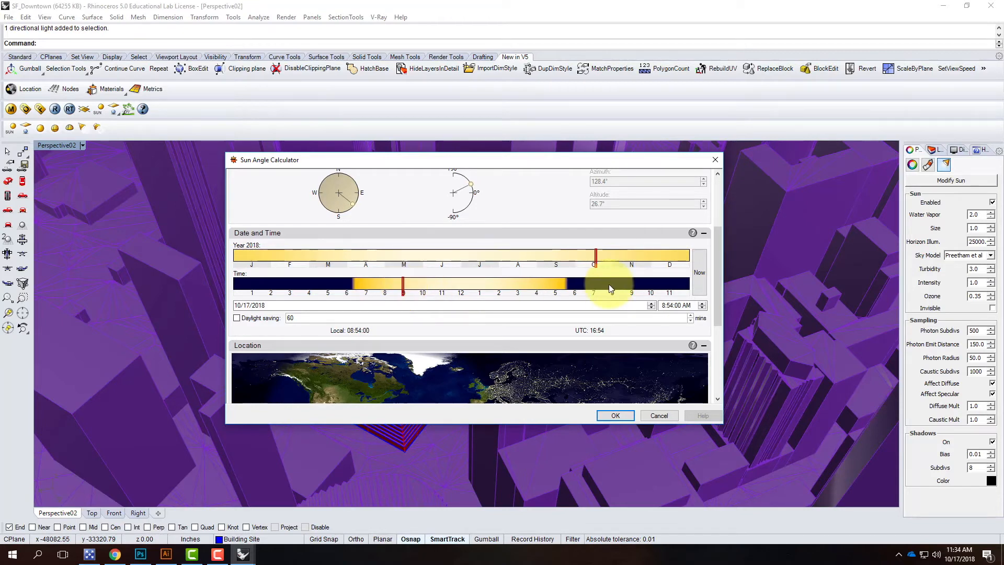
pyautogui.click(619, 417)
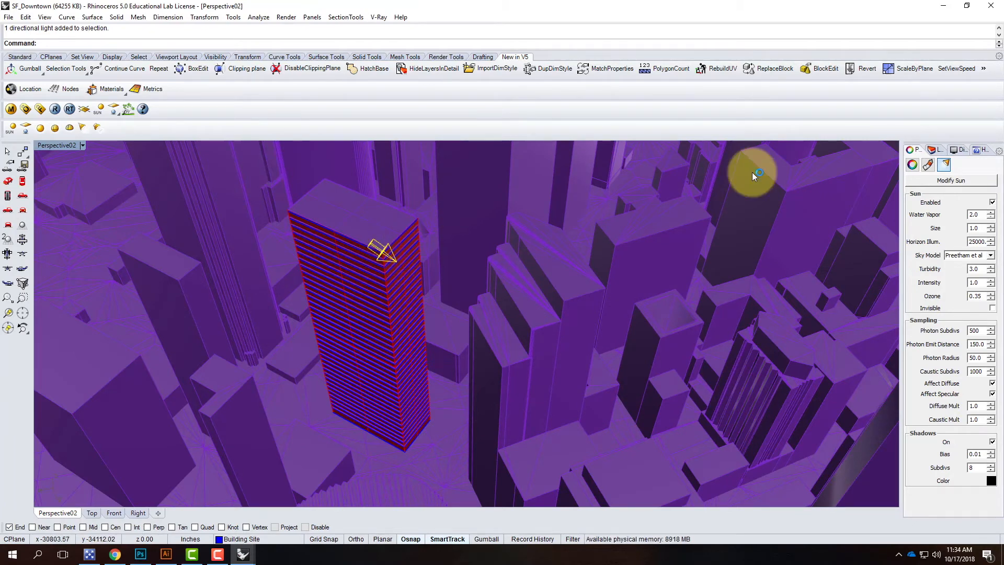
# Step: Create a layer named Environment and a sublayer named Sun beneath it
pyautogui.click(932, 151)
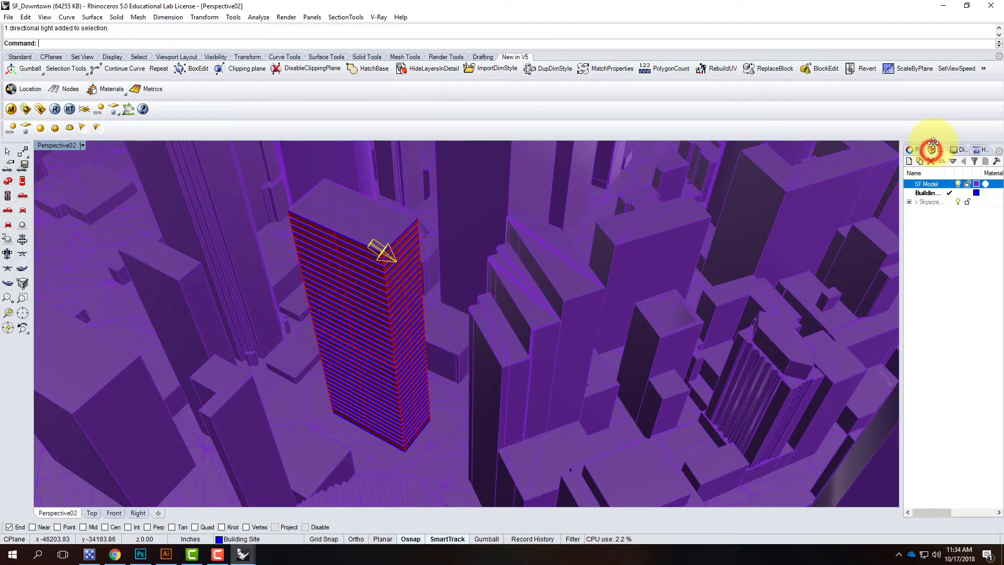
pyautogui.click(909, 161)
pyautogui.write('Environment')
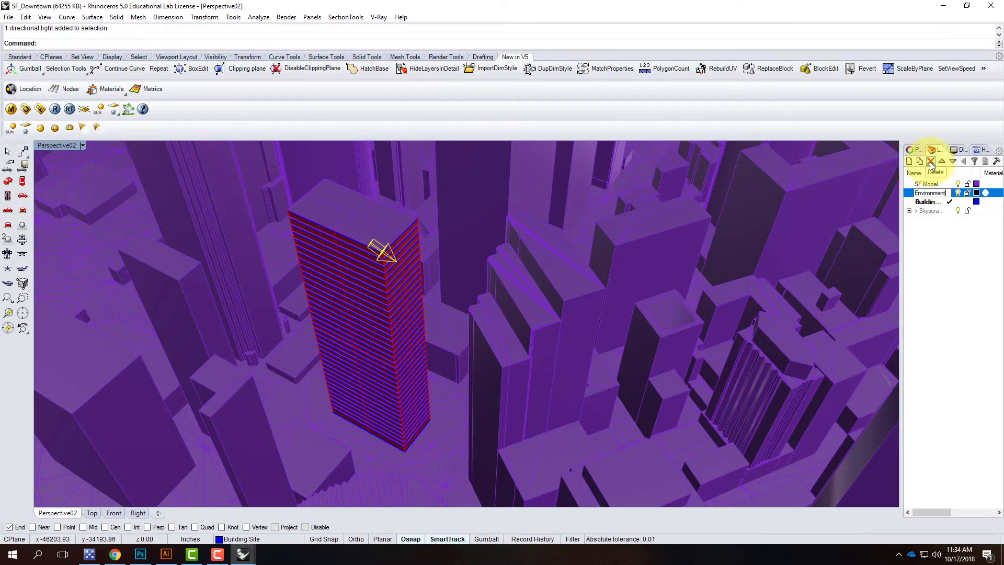
pyautogui.click(921, 162)
pyautogui.write('Sun')
pyautogui.click(945, 201)
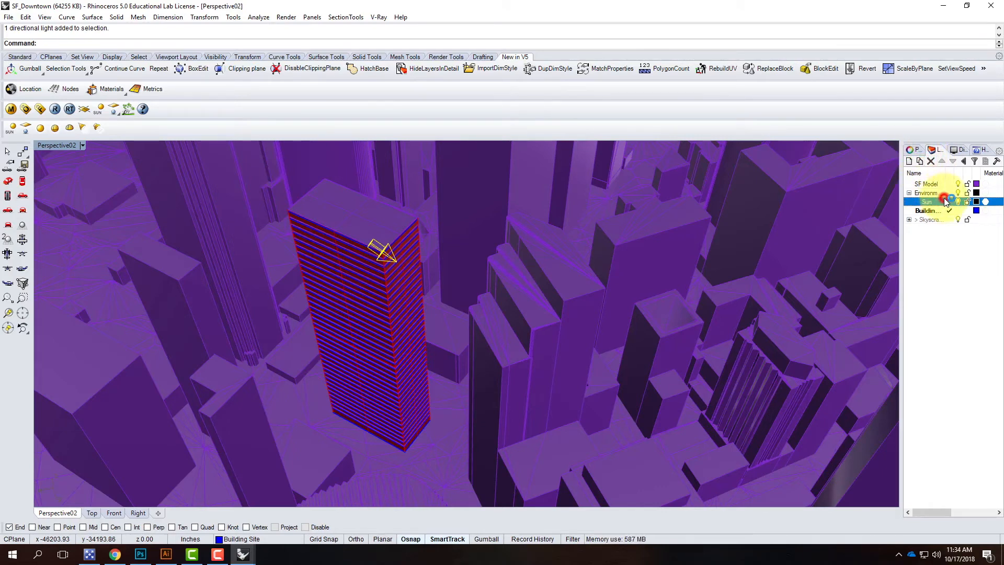
# Step: Move the selected sunlight onto the Sun sublayer and select the objects on that layer
pyautogui.rightClick(945, 202)
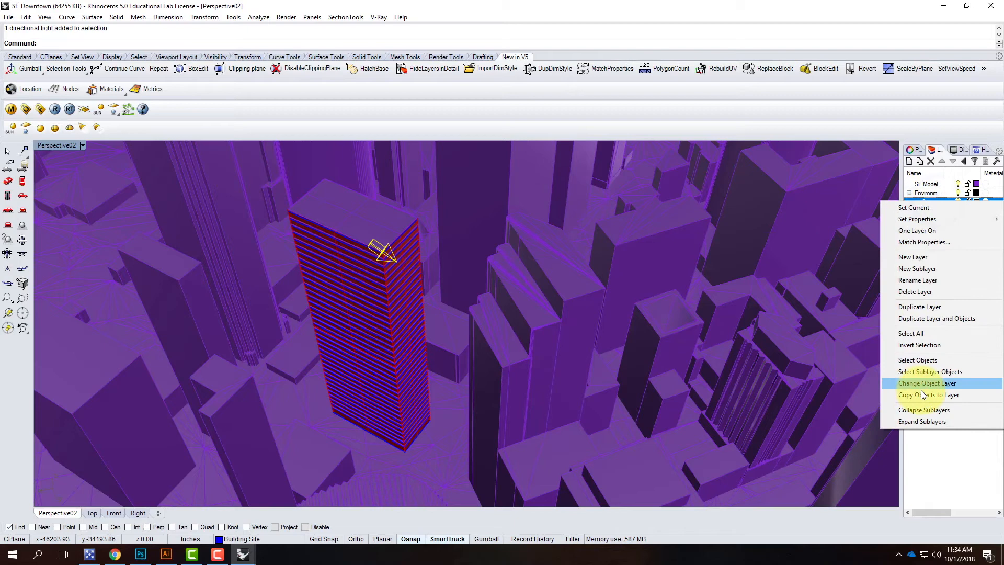
pyautogui.click(923, 384)
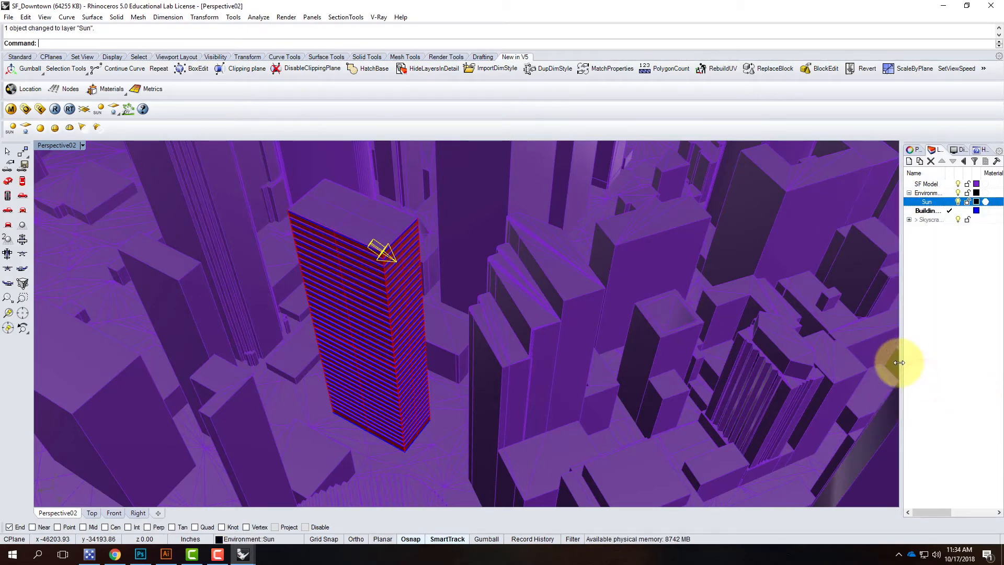
pyautogui.rightClick(937, 202)
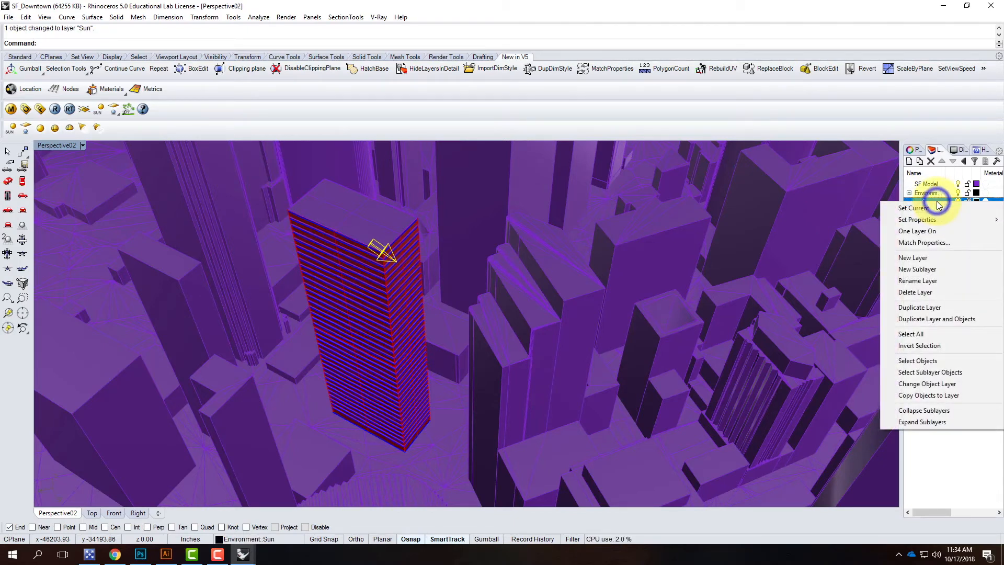
pyautogui.click(946, 361)
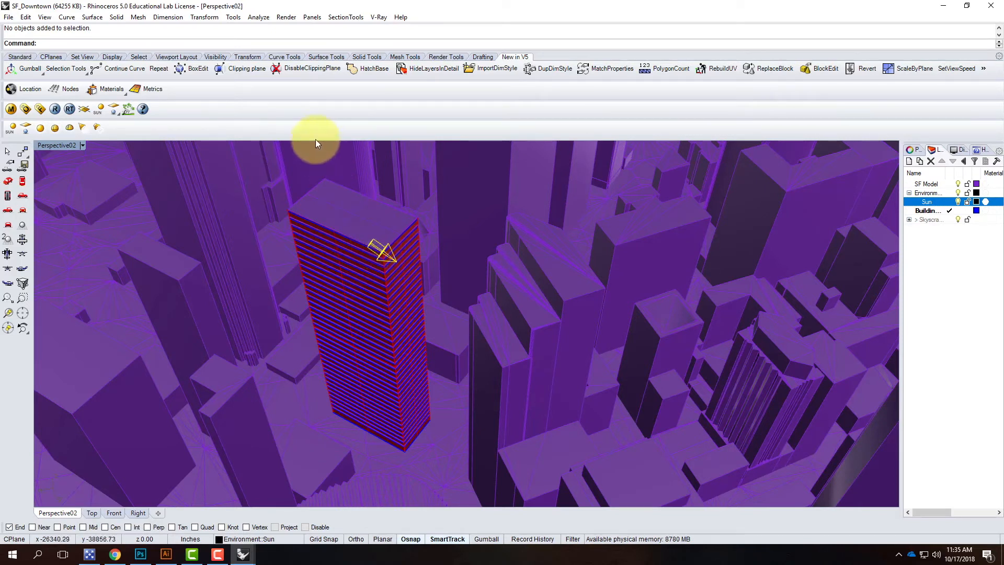
# Step: Assign a TexSky texture to the V-Ray environment's GI (skylight), using the placed sunlight as its sun
pyautogui.click(25, 109)
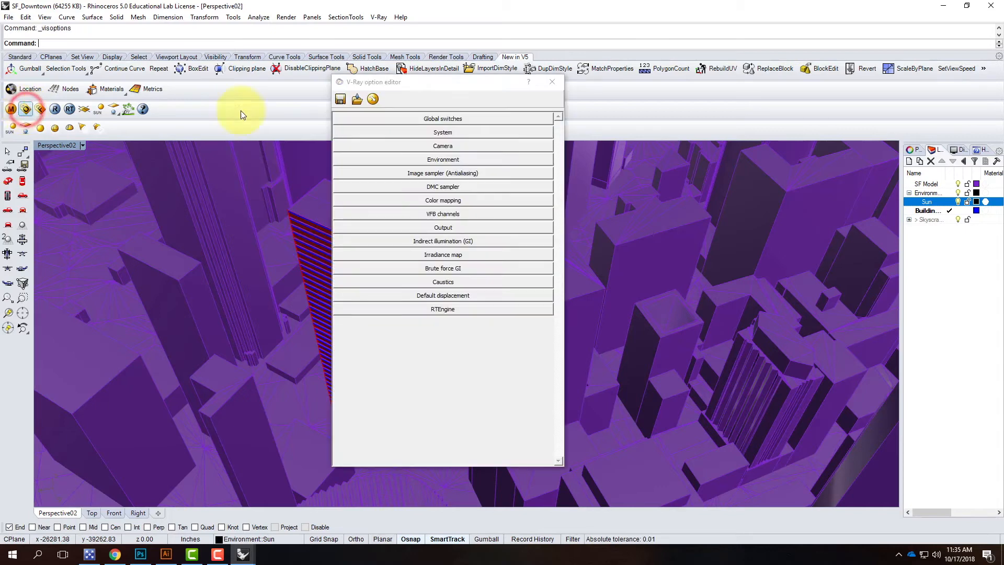
pyautogui.click(461, 160)
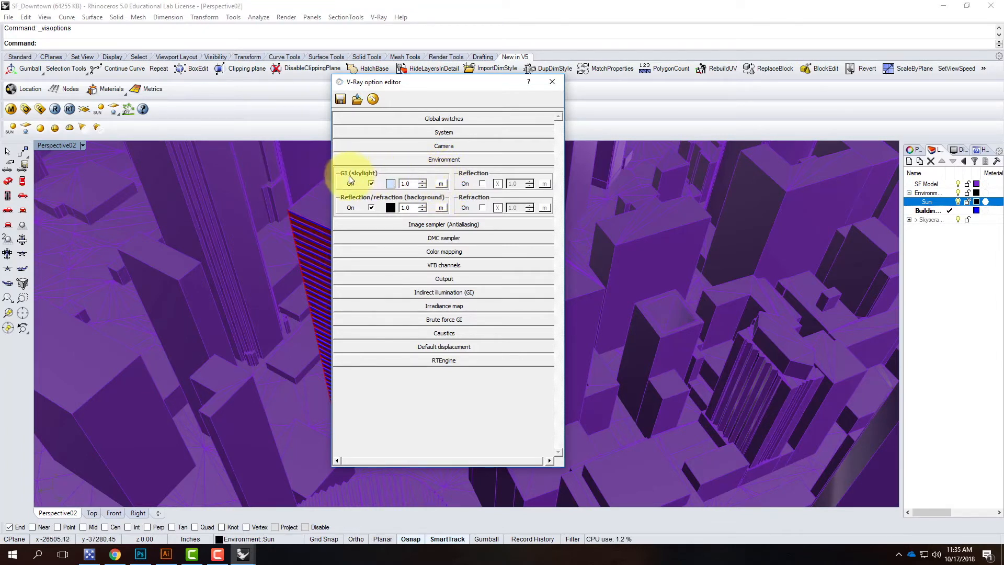
pyautogui.click(441, 185)
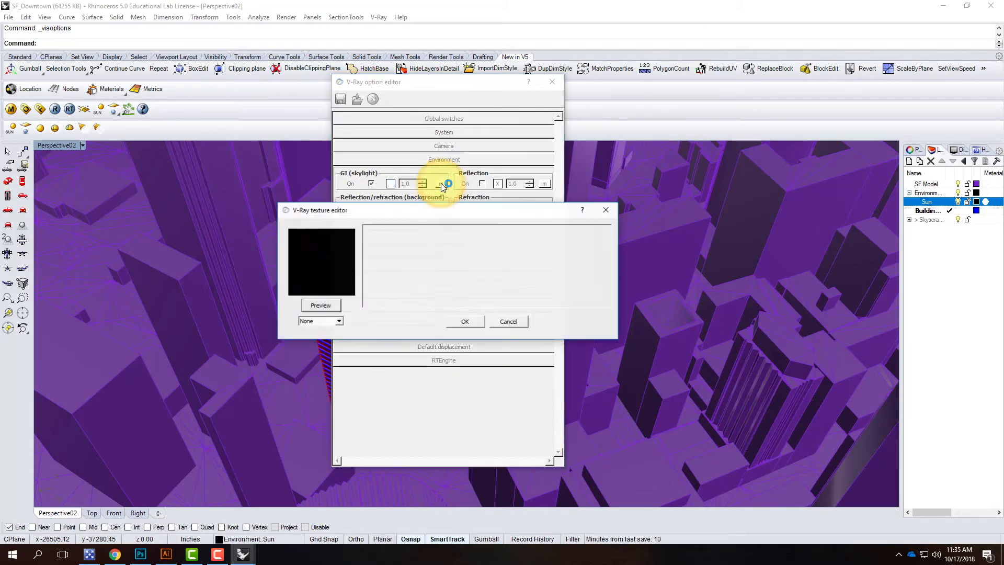
pyautogui.click(315, 324)
pyautogui.moveTo(337, 354); pyautogui.dragTo(340, 375)
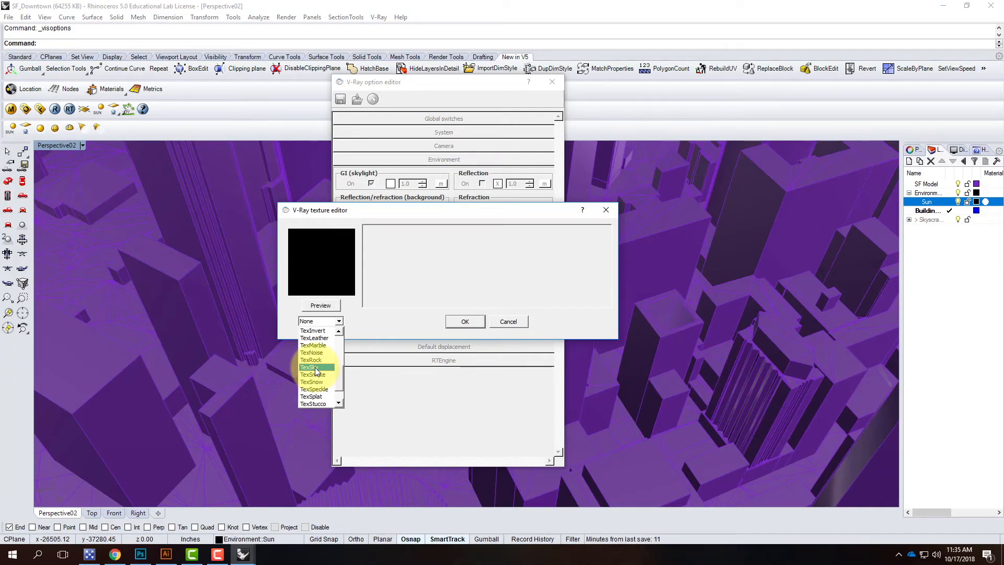
pyautogui.click(315, 368)
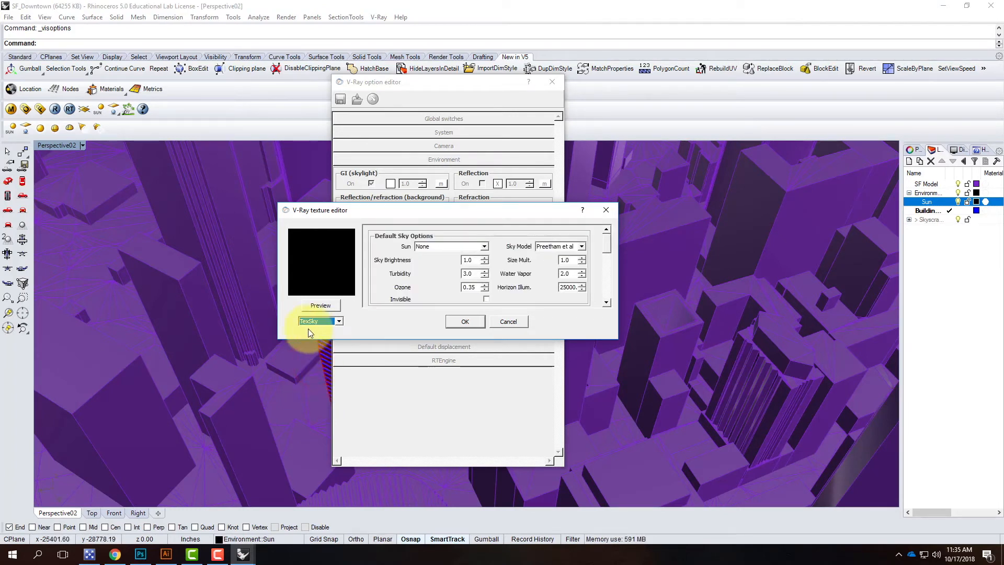
pyautogui.click(427, 250)
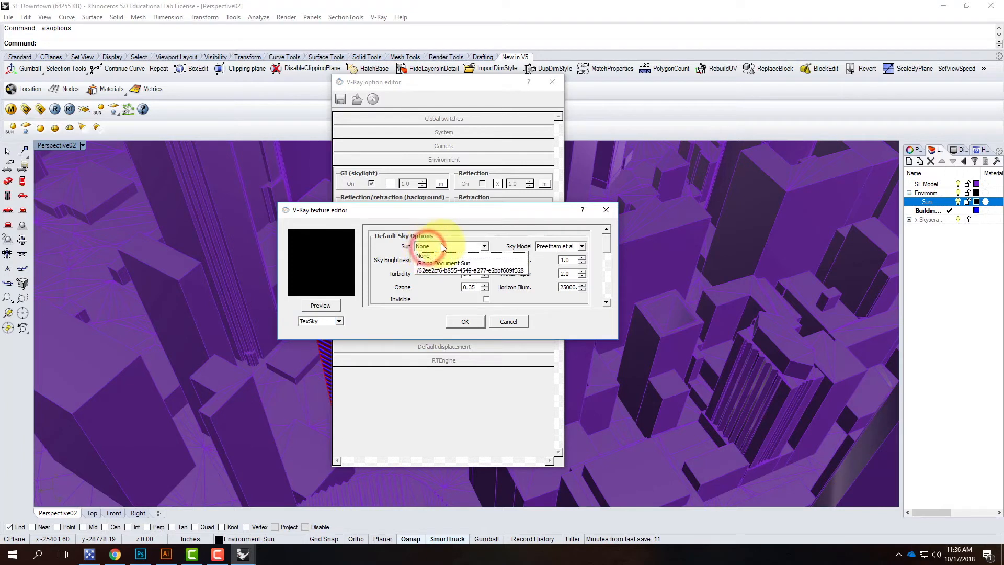
pyautogui.click(492, 271)
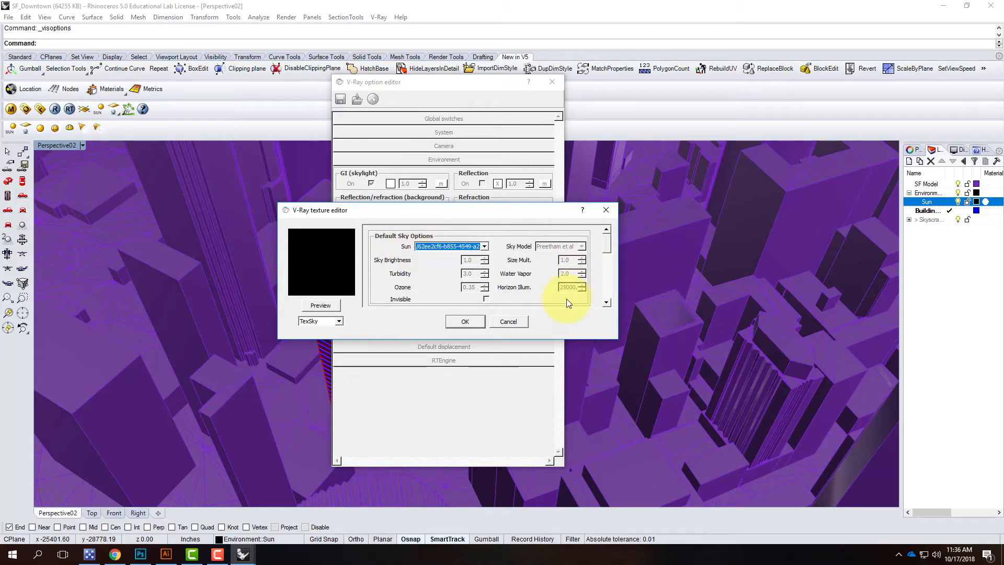
pyautogui.click(464, 321)
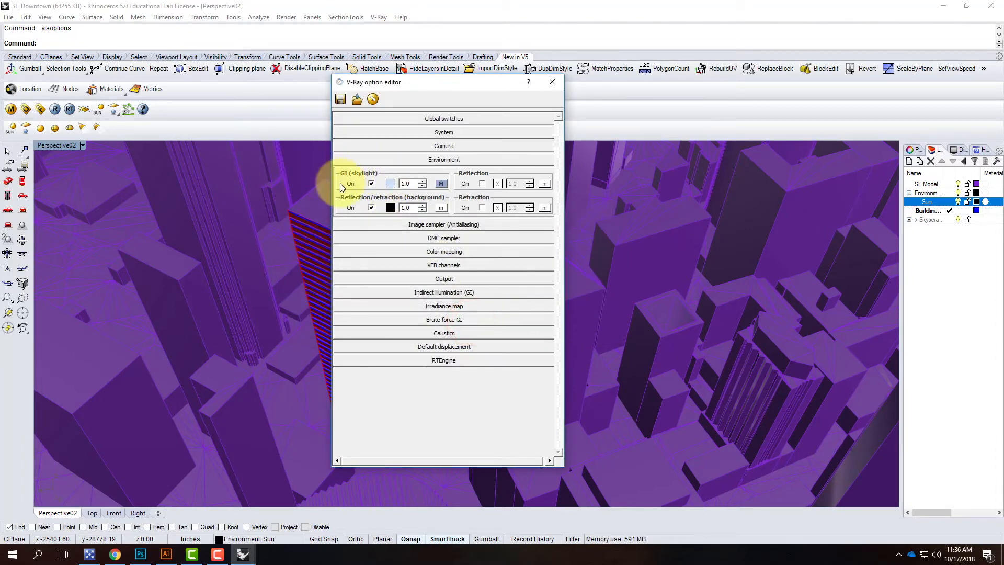
# Step: Assign a TexSky texture linked to the placed sunlight to the reflection/refraction background and close the V-Ray options
pyautogui.click(441, 208)
pyautogui.click(394, 332)
pyautogui.scroll(-6, 385, 411)
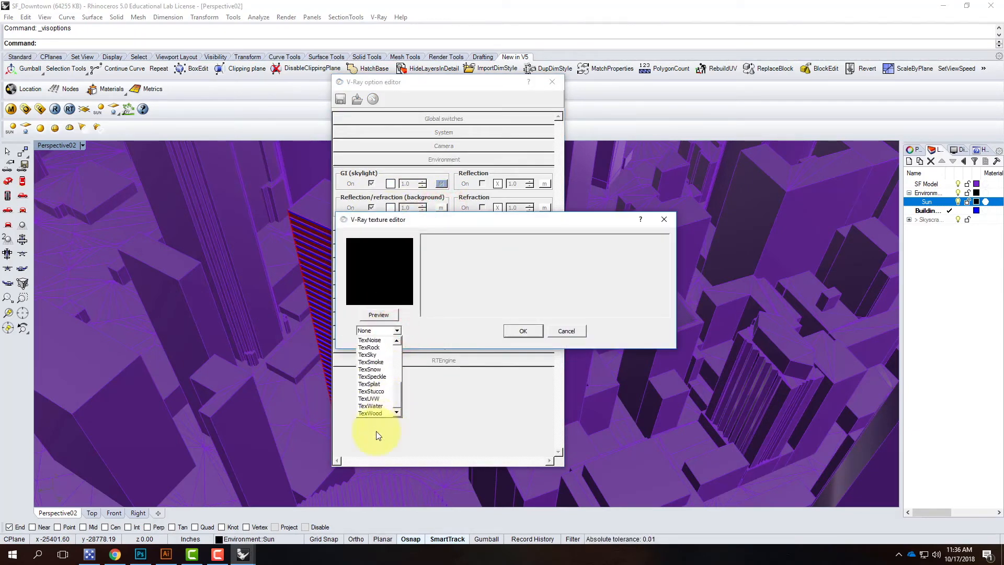
pyautogui.scroll(5, 377, 376)
pyautogui.click(375, 359)
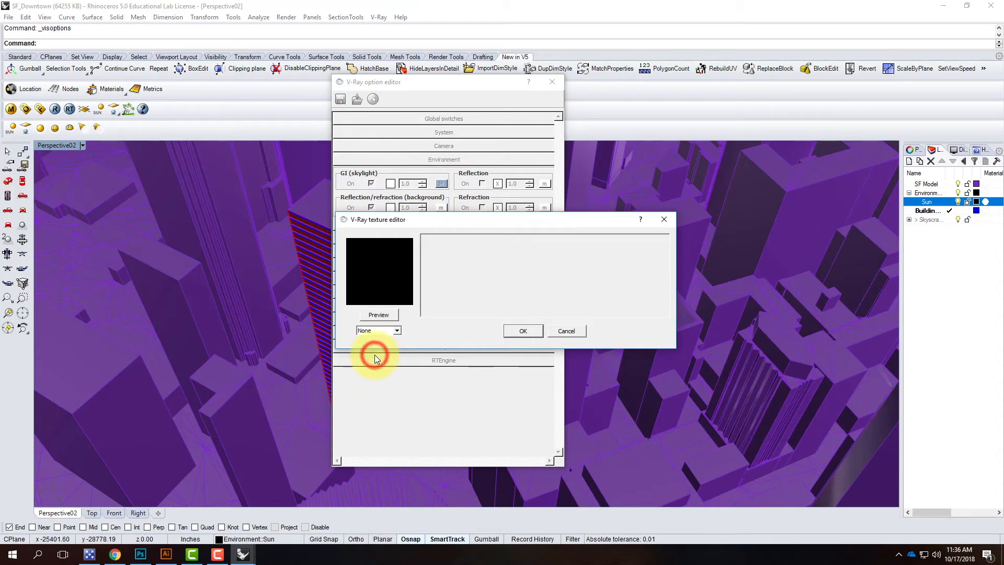
pyautogui.click(509, 255)
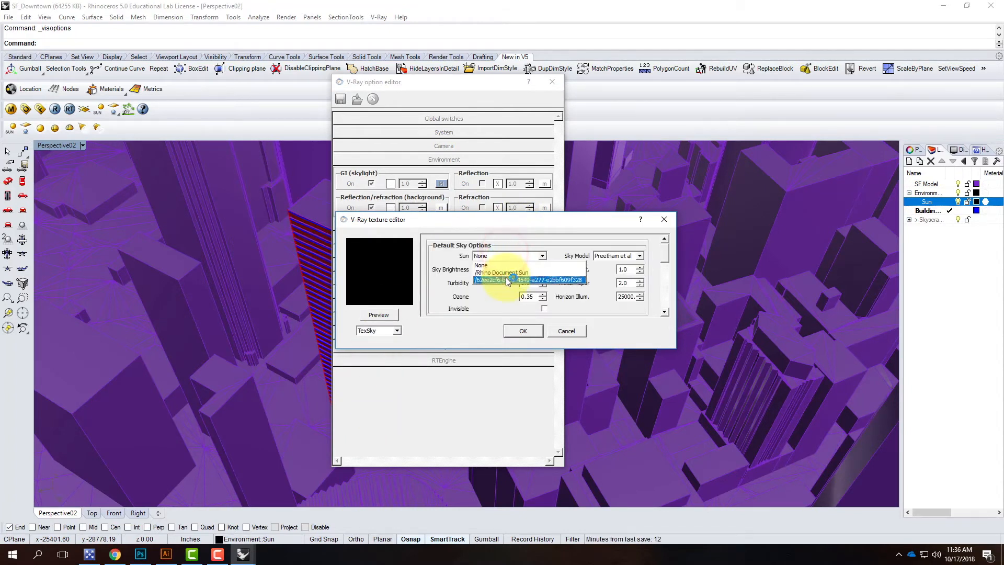
pyautogui.click(507, 280)
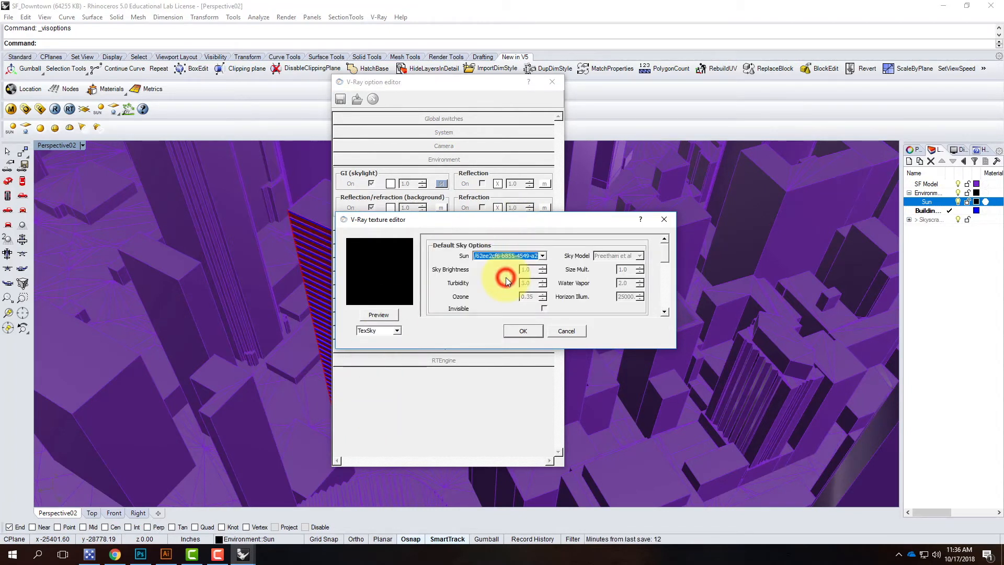
pyautogui.click(522, 331)
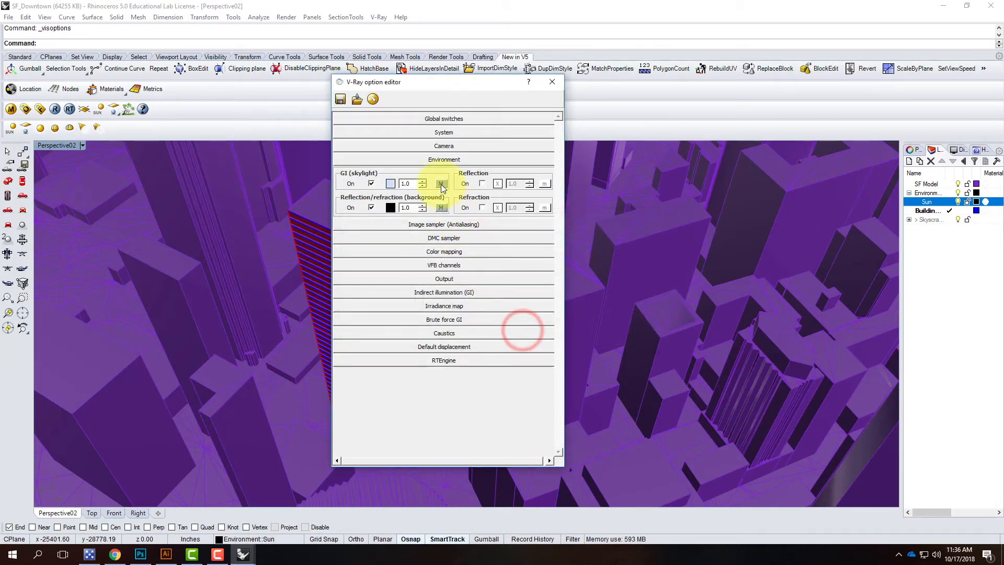
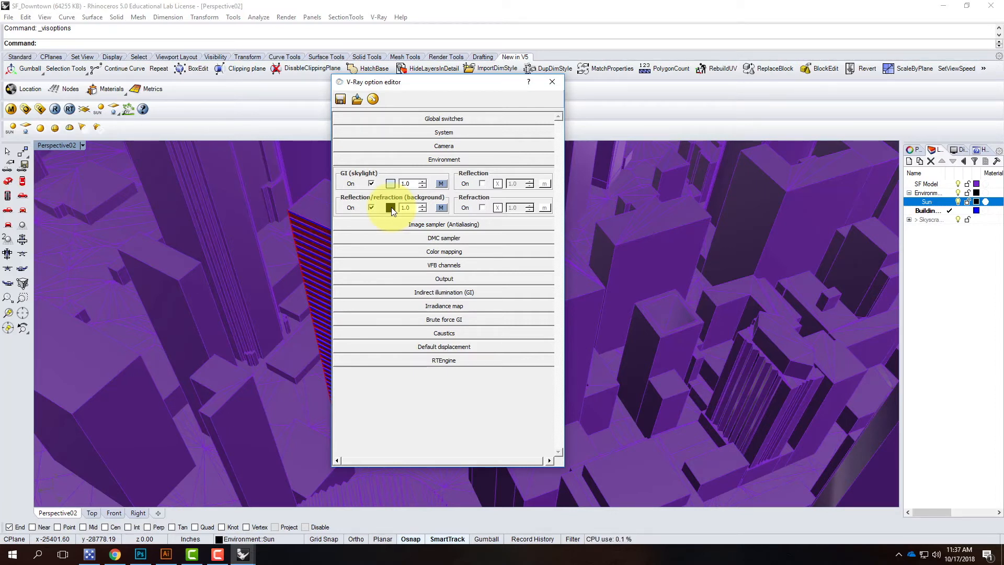
pyautogui.click(442, 161)
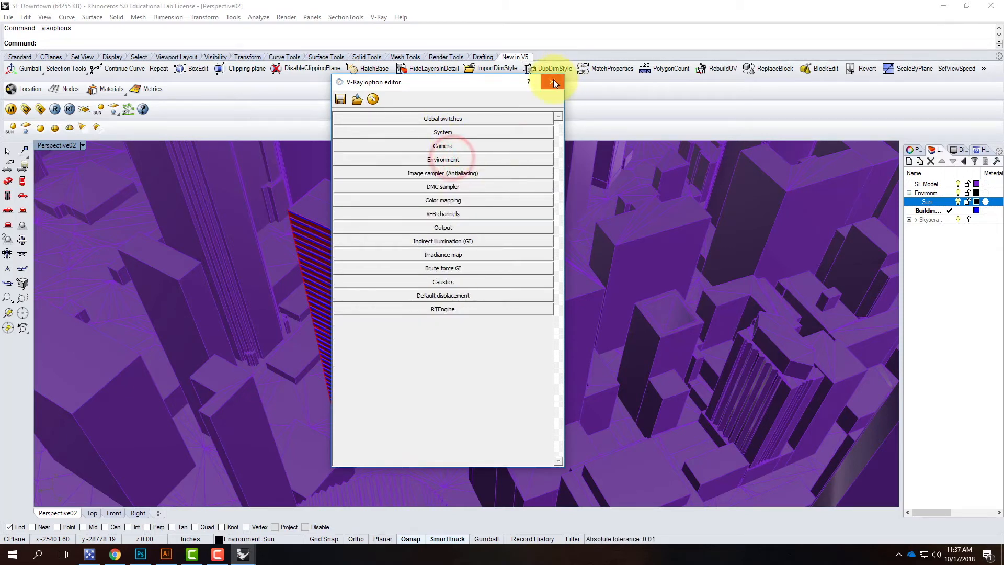
pyautogui.click(553, 80)
# Step: Start saving the model as a new file in Live Demonstrations, Live - A136 Exercises, Ex215 - Sun and Sky Systems
pyautogui.click(33, 8)
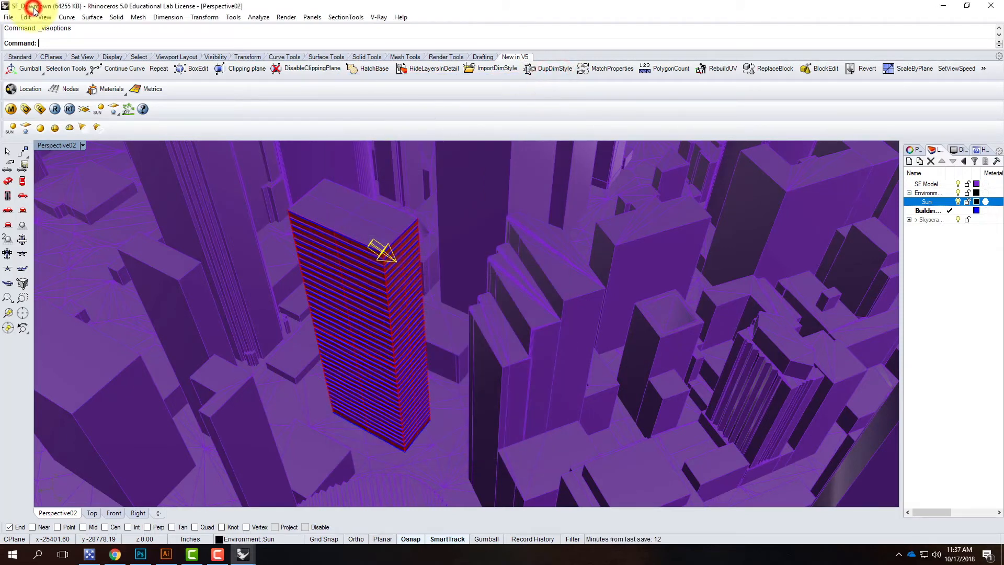
pyautogui.click(9, 17)
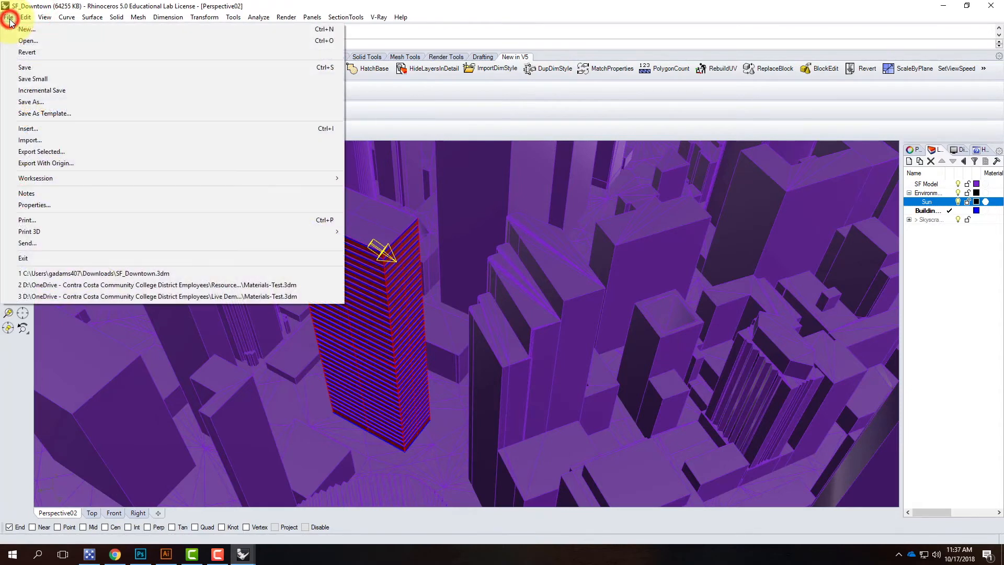
pyautogui.click(31, 101)
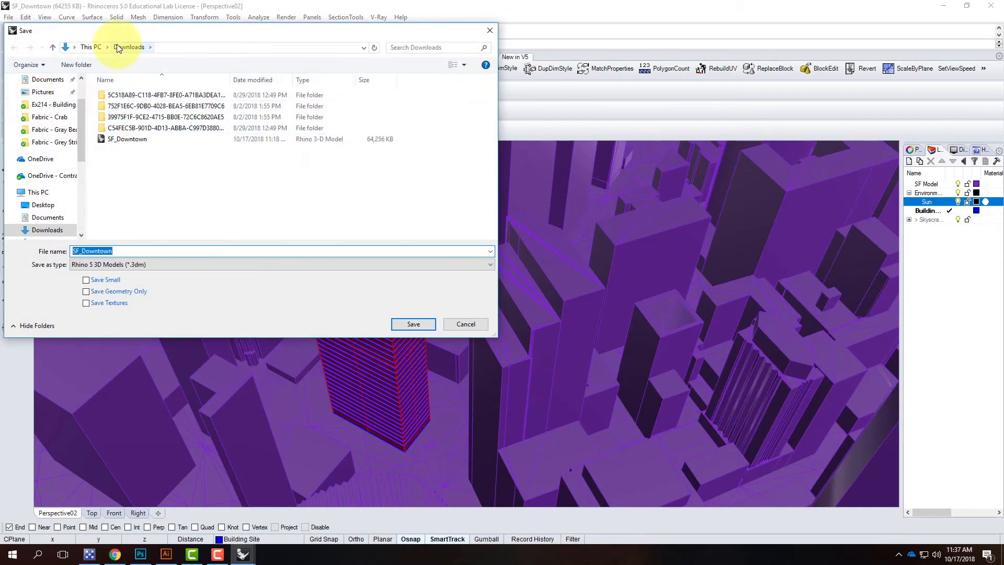
pyautogui.click(42, 176)
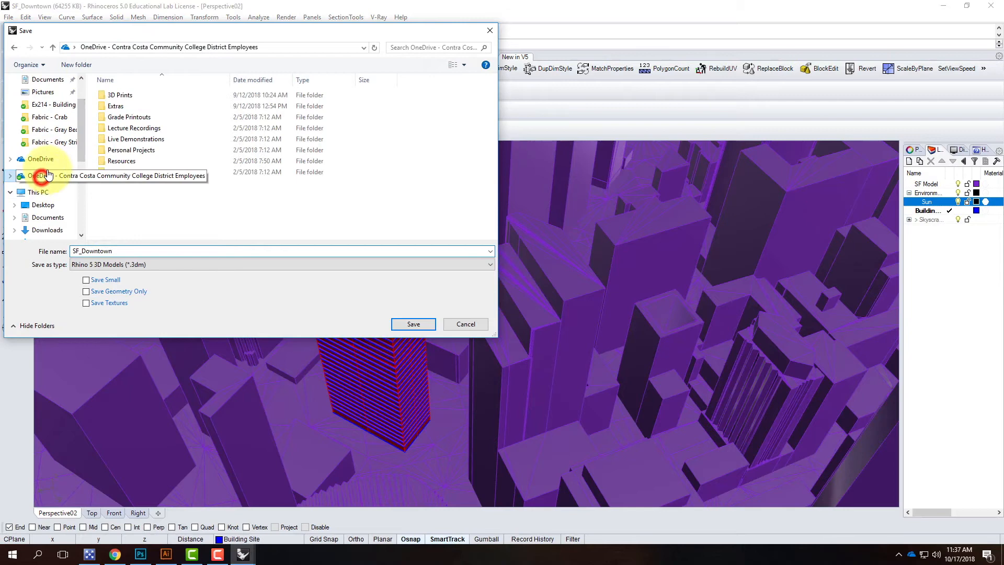
pyautogui.doubleClick(121, 139)
pyautogui.doubleClick(134, 106)
pyautogui.scroll(-1, 176, 208)
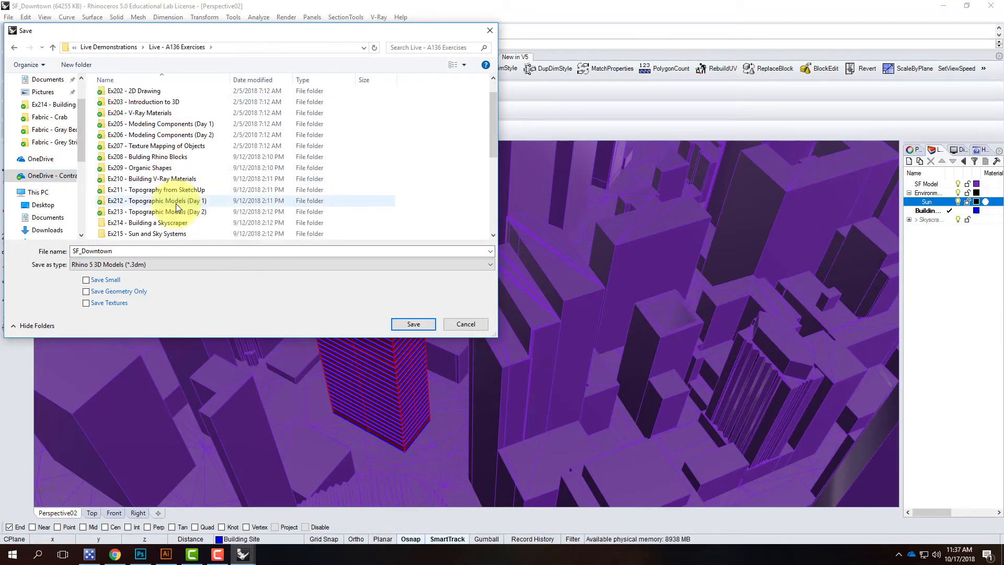
pyautogui.doubleClick(157, 230)
# Step: Name the new file Ex21%_F2018 and save it as a Rhino 5 3D model
pyautogui.click(122, 252)
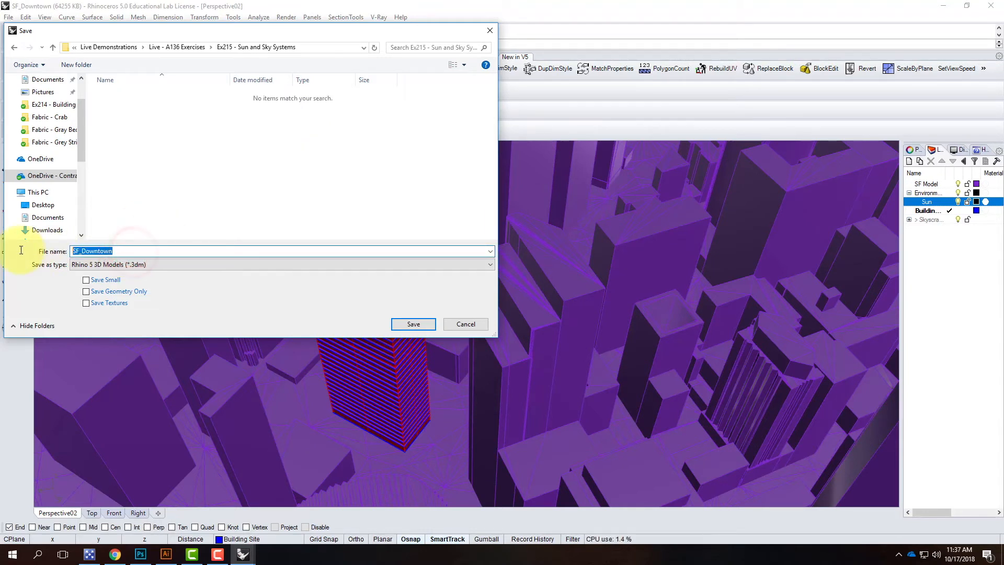
pyautogui.write('Ex21')
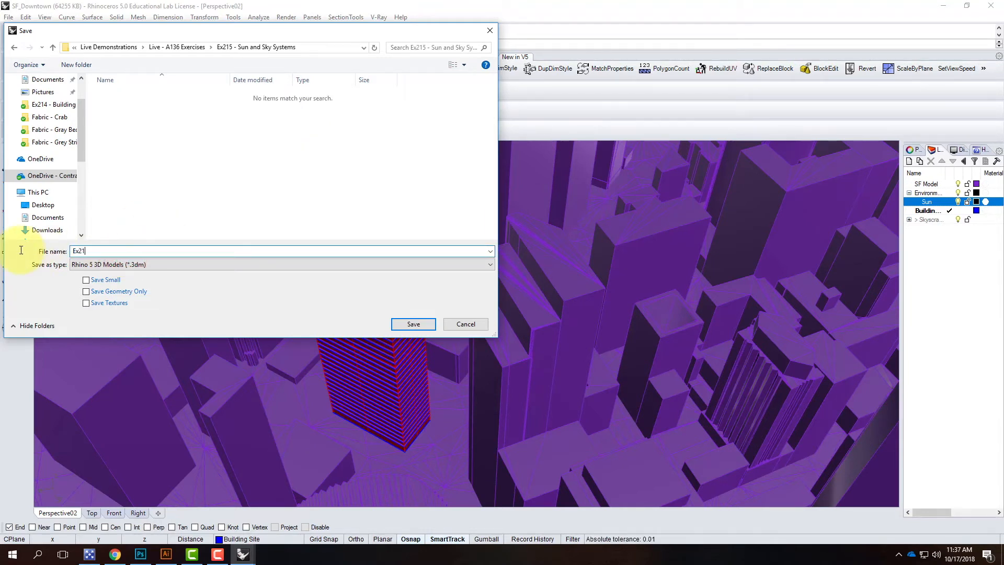
pyautogui.write('5')
pyautogui.write('%_F2018')
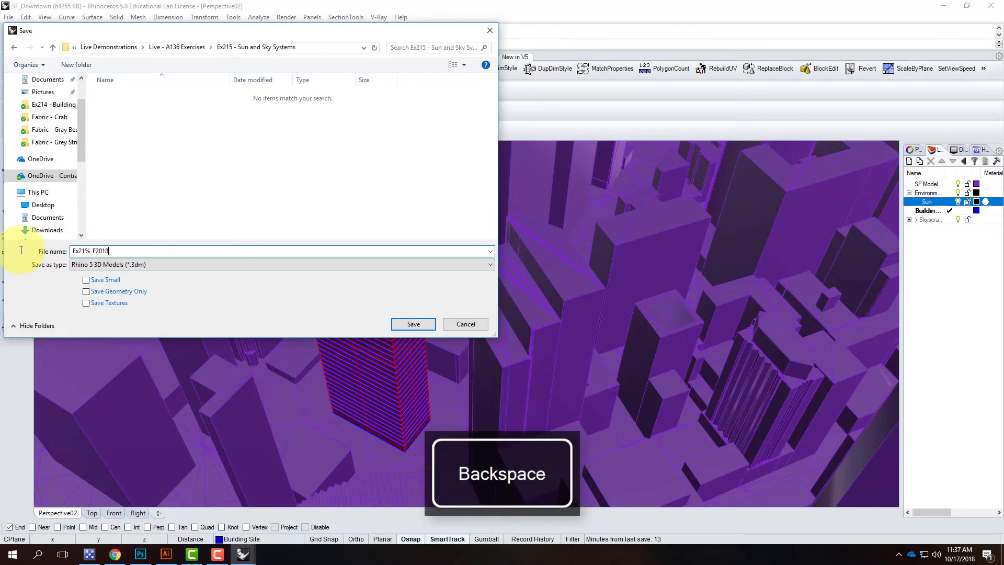
pyautogui.press('Return')
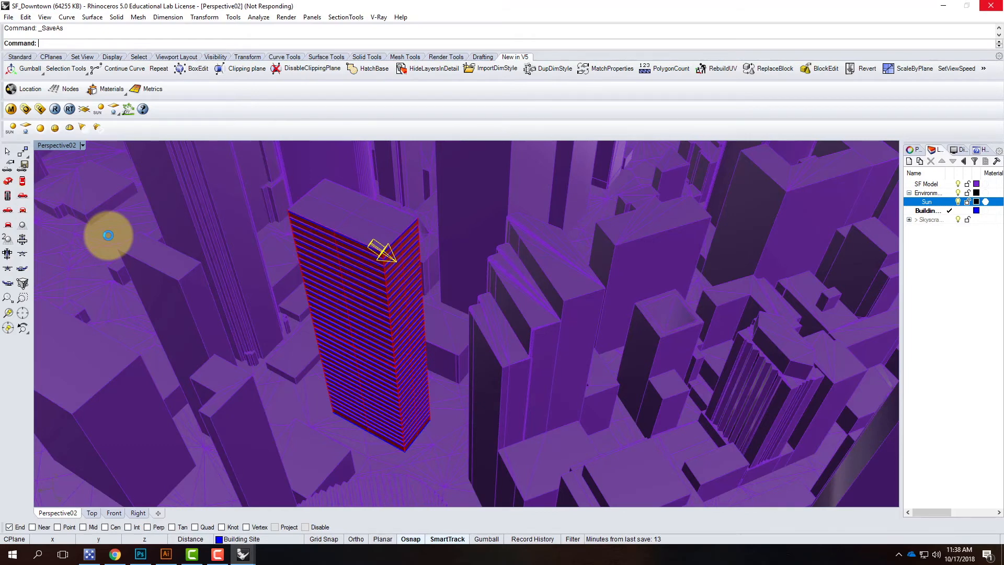
# Step: Restore the saved named view Perspective02 in the perspective viewport
pyautogui.click(83, 145)
pyautogui.moveTo(114, 323)
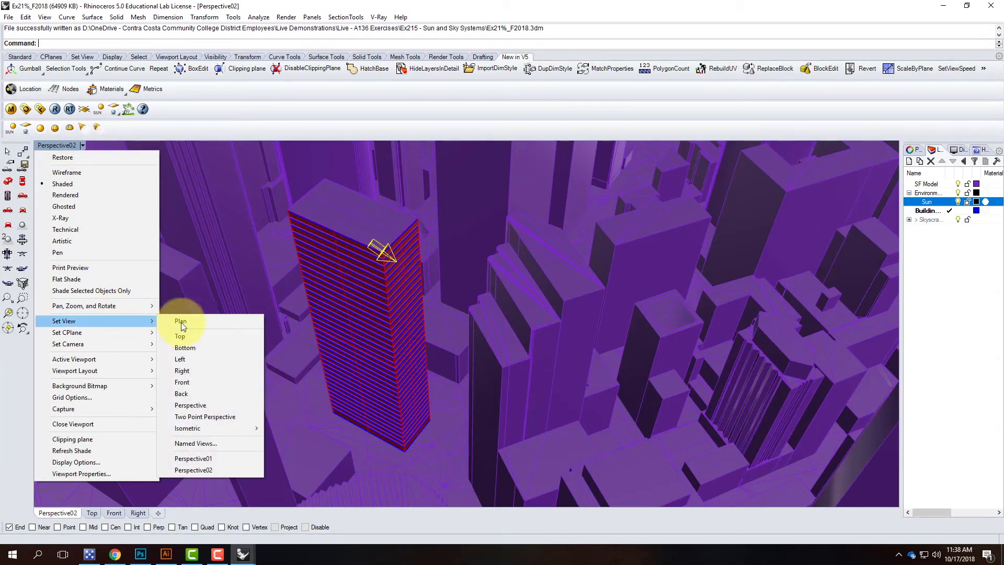
pyautogui.click(205, 470)
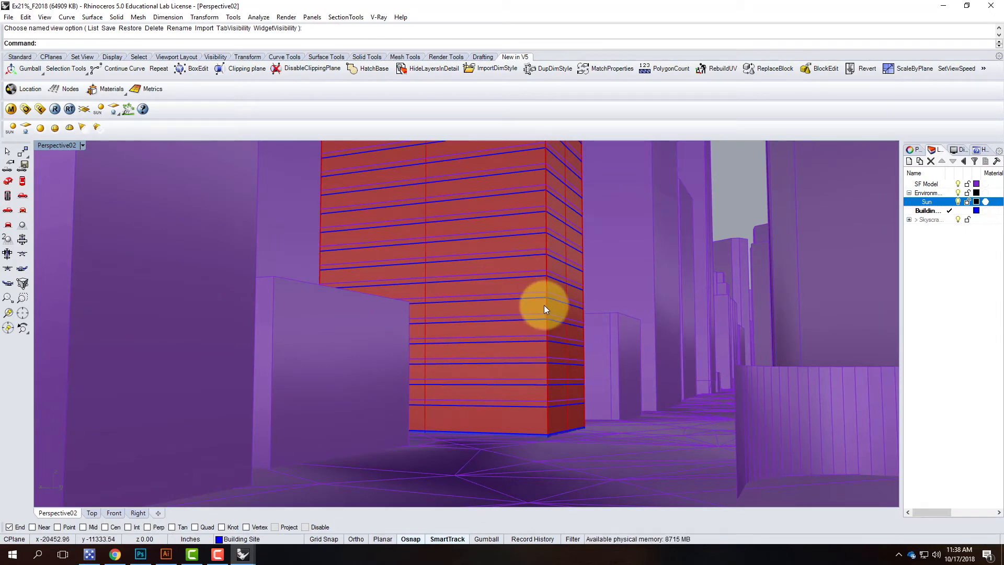
pyautogui.click(58, 109)
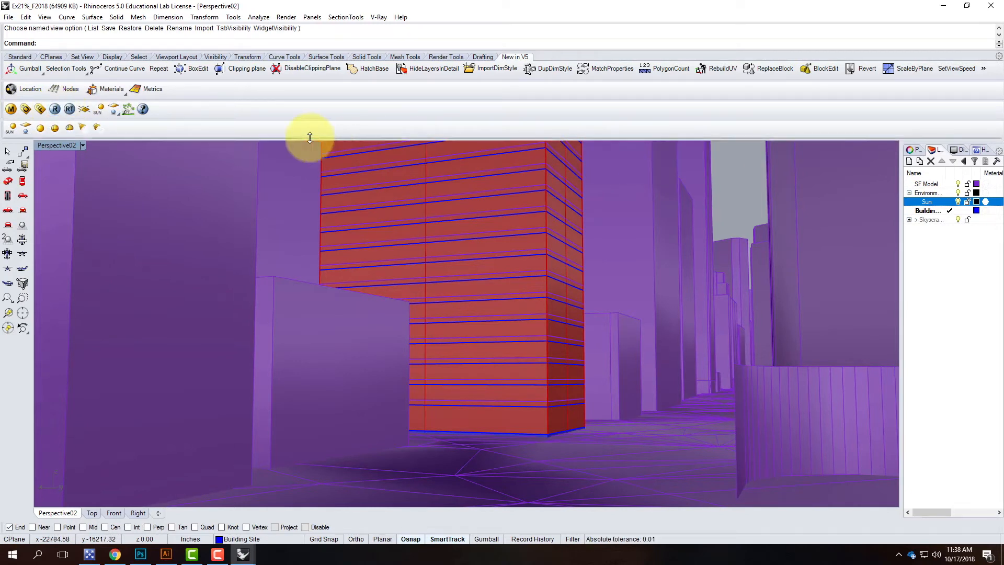
pyautogui.click(450, 297)
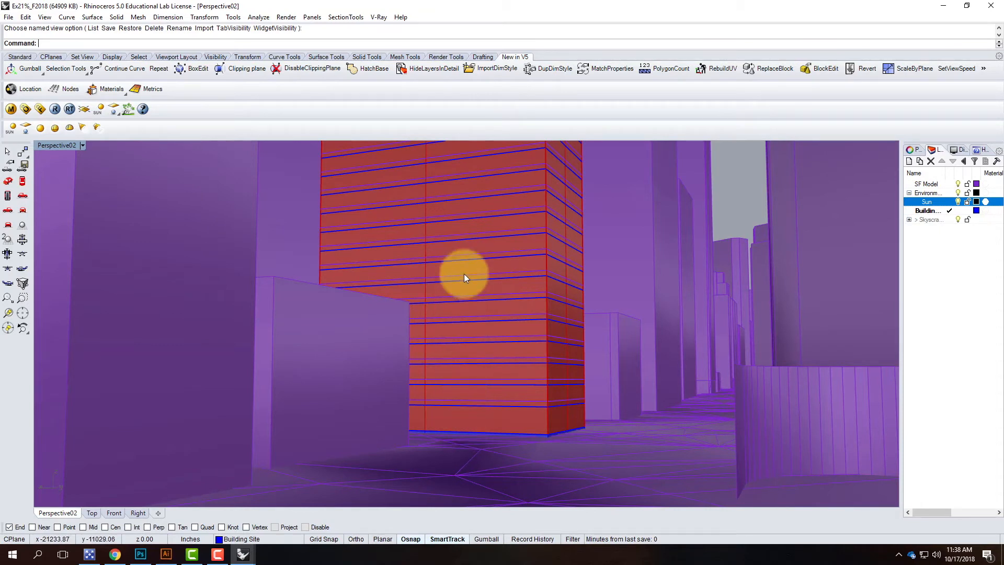
# Step: Set the V-Ray render output height to 1200 pixels, keeping the width at 320 with viewport override on
pyautogui.click(30, 124)
pyautogui.click(25, 109)
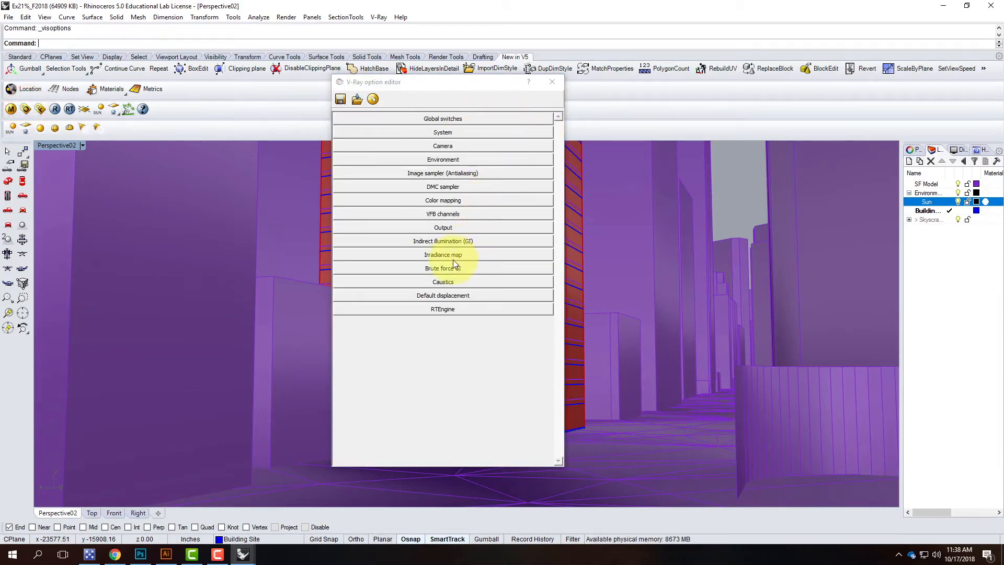
pyautogui.click(453, 228)
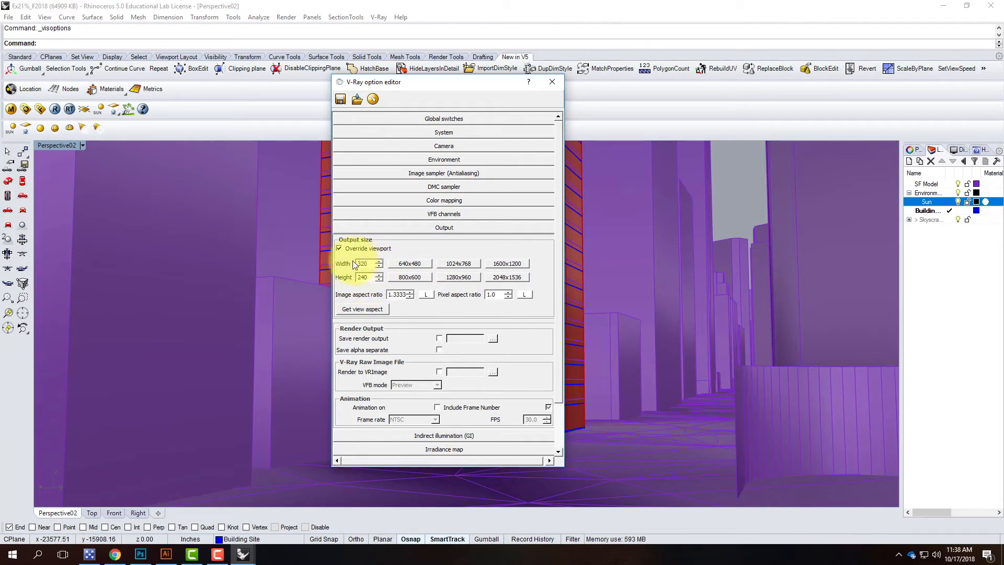
pyautogui.moveTo(376, 279); pyautogui.dragTo(335, 271)
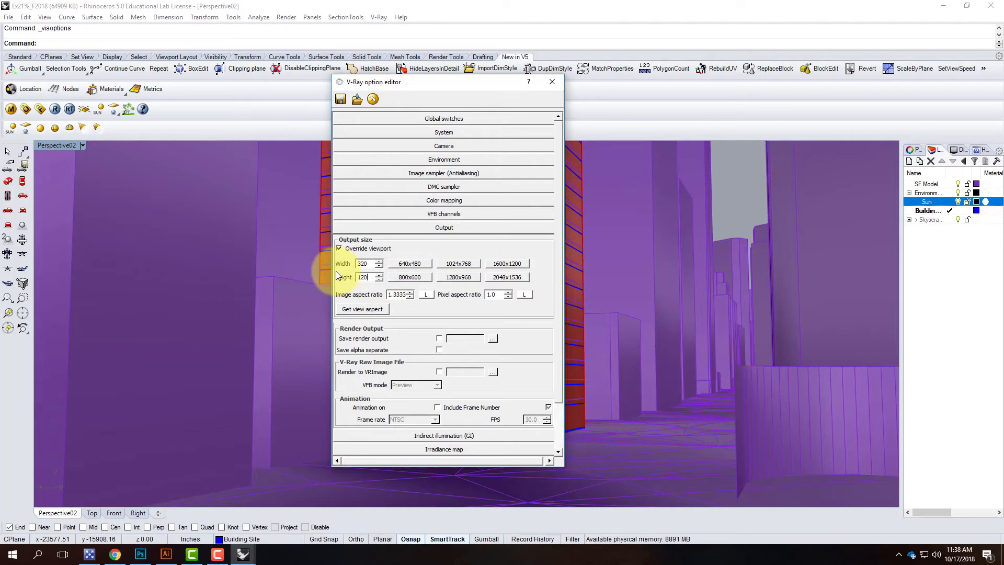
pyautogui.click(366, 264)
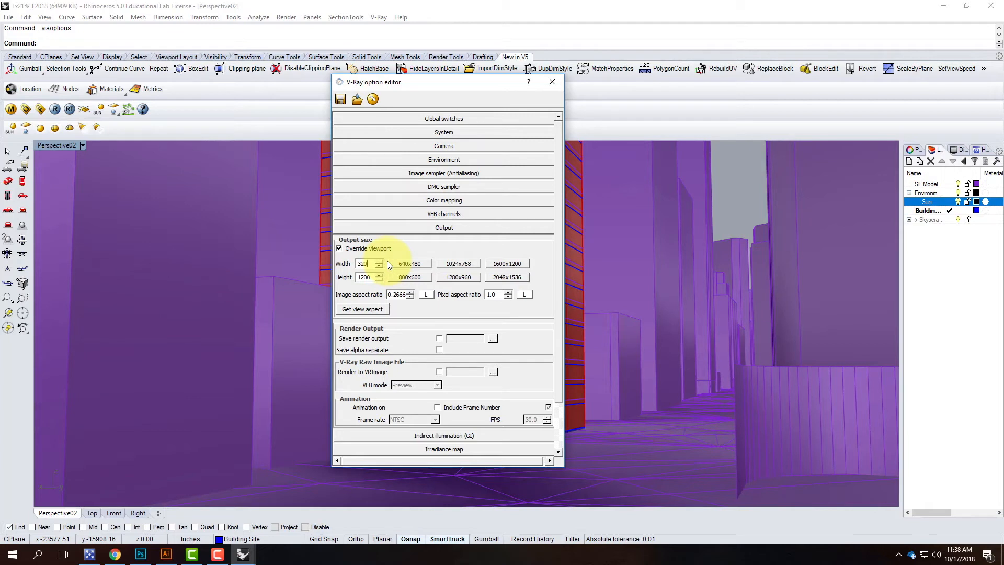
pyautogui.click(415, 230)
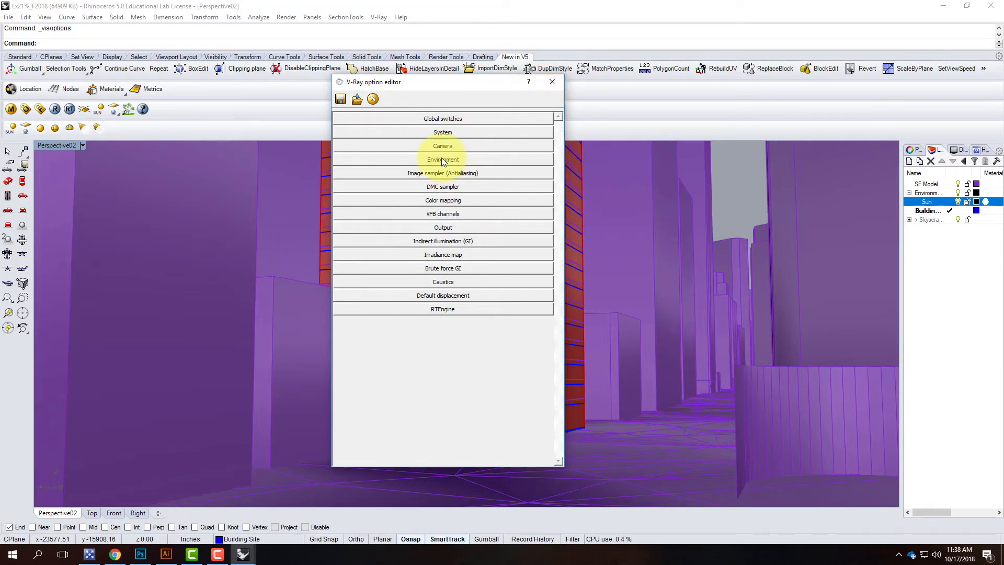
# Step: Reduce the V-Ray render output size to 32 pixels wide by 100 pixels high
pyautogui.click(454, 225)
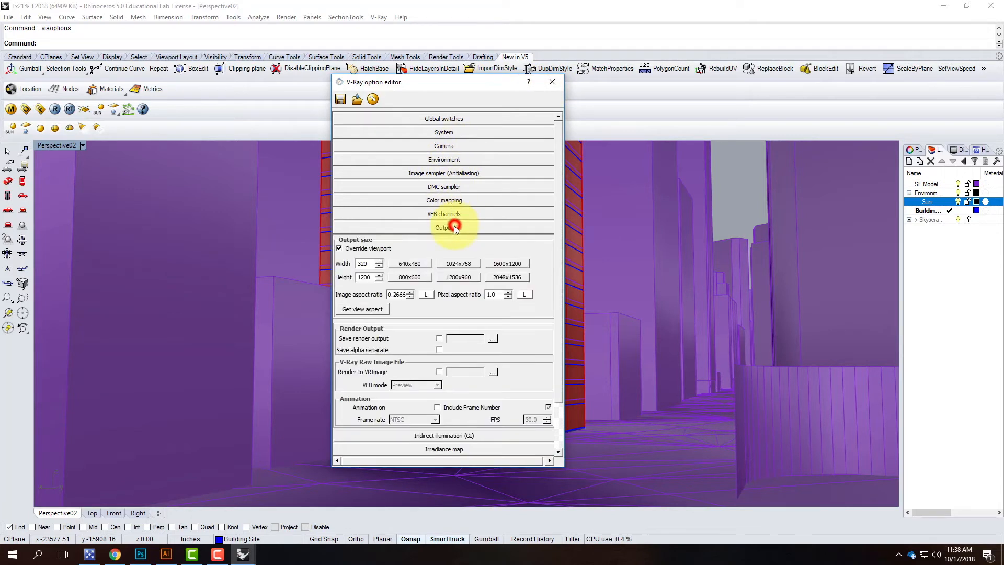
pyautogui.click(365, 263)
pyautogui.press('BackSpace')
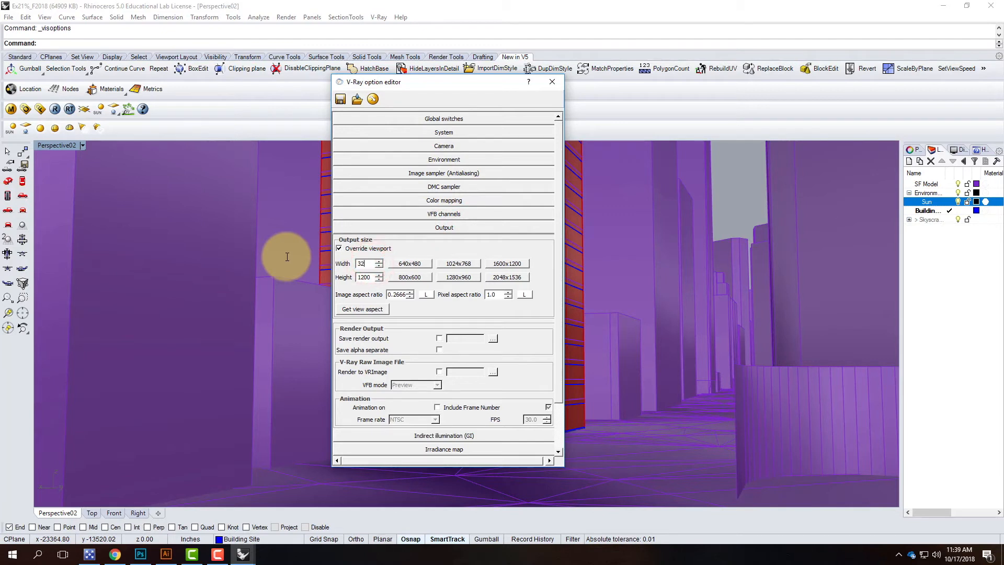
pyautogui.press('Tab')
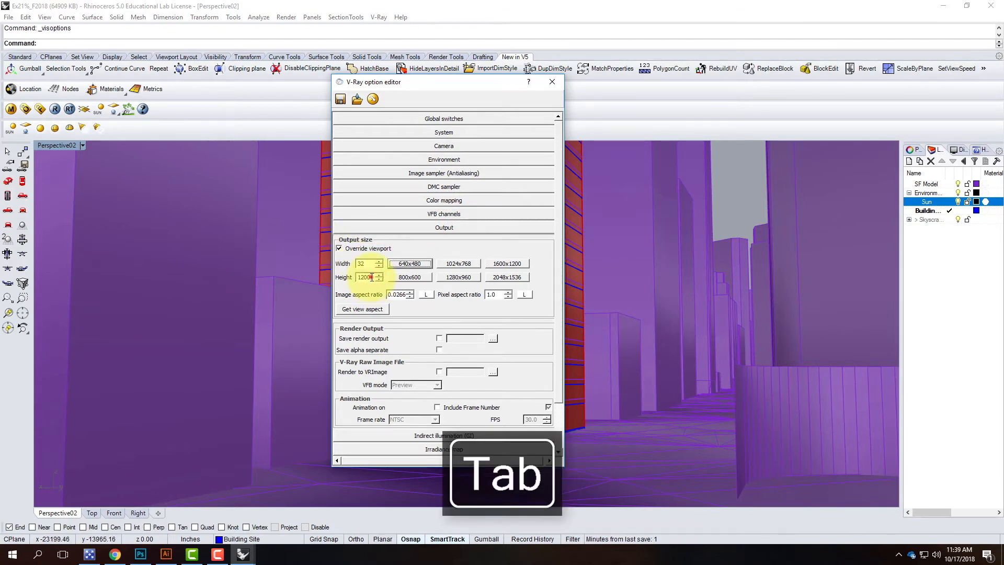
pyautogui.press('Tab')
pyautogui.write('100')
pyautogui.press('Tab')
pyautogui.press('Tab')
# Step: Test render the Perspective02 view, enlarge the frame buffer to inspect the image, and close the frame buffer and V-Ray options
pyautogui.click(54, 108)
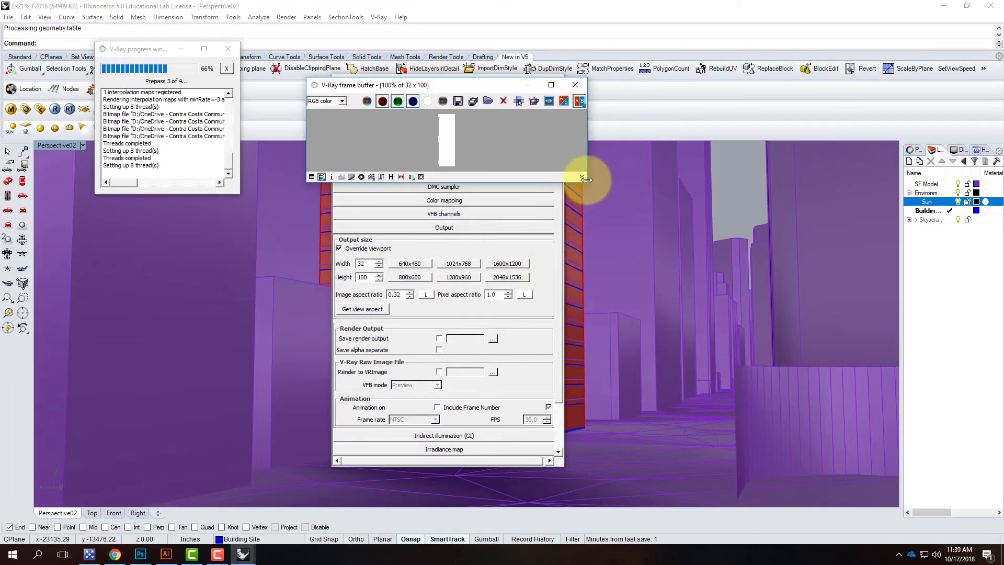
pyautogui.moveTo(586, 180); pyautogui.dragTo(783, 456)
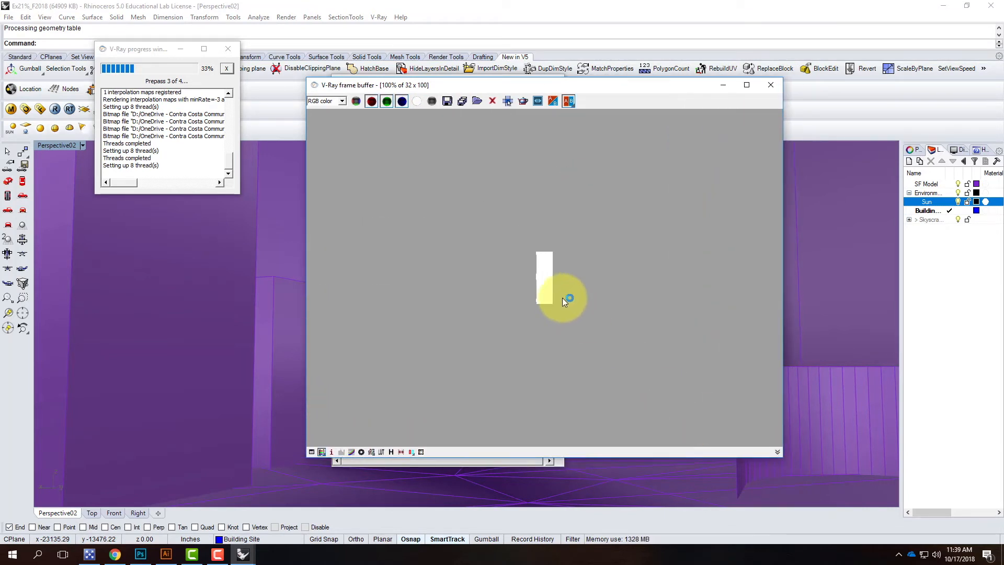
pyautogui.scroll(2, 563, 298)
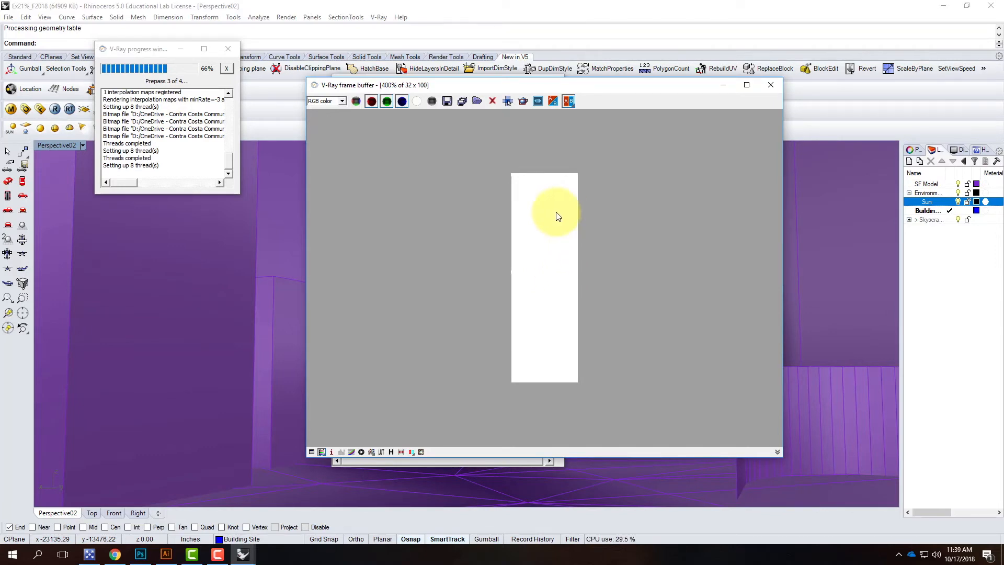
pyautogui.click(770, 84)
pyautogui.click(557, 85)
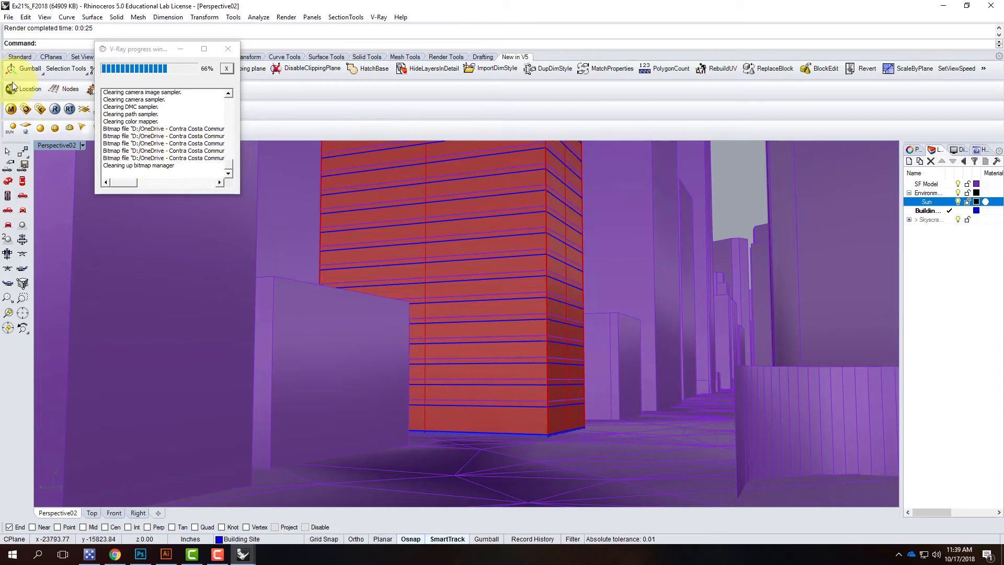
# Step: Turn on the physical camera in the V-Ray camera options and test render the Perspective02 view again
pyautogui.click(27, 109)
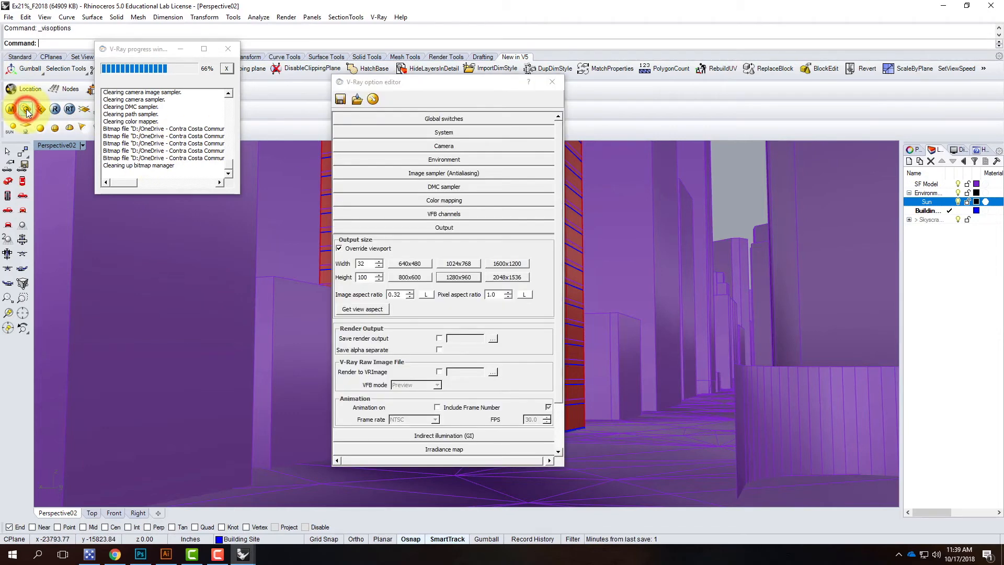
pyautogui.click(463, 144)
pyautogui.click(422, 145)
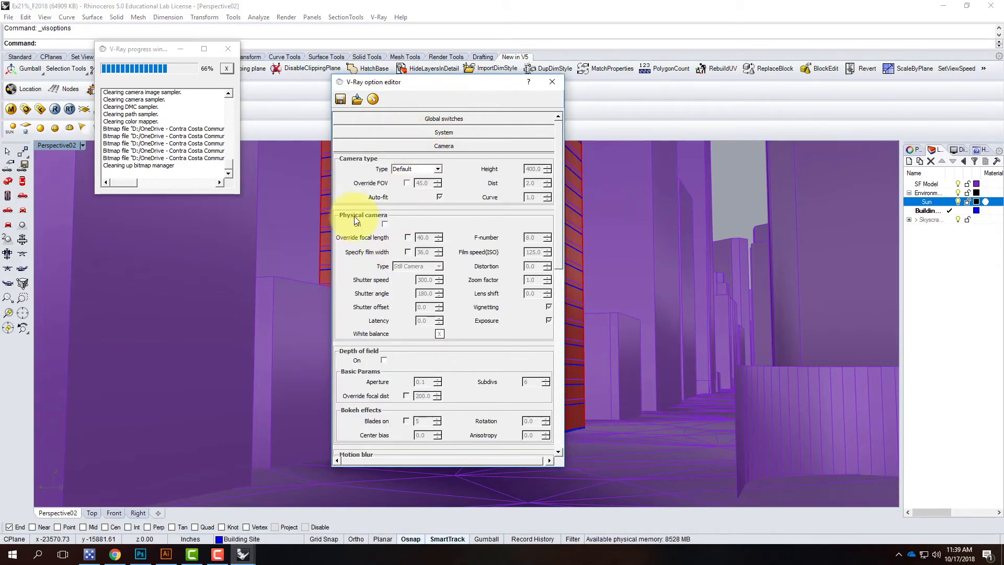
pyautogui.click(385, 224)
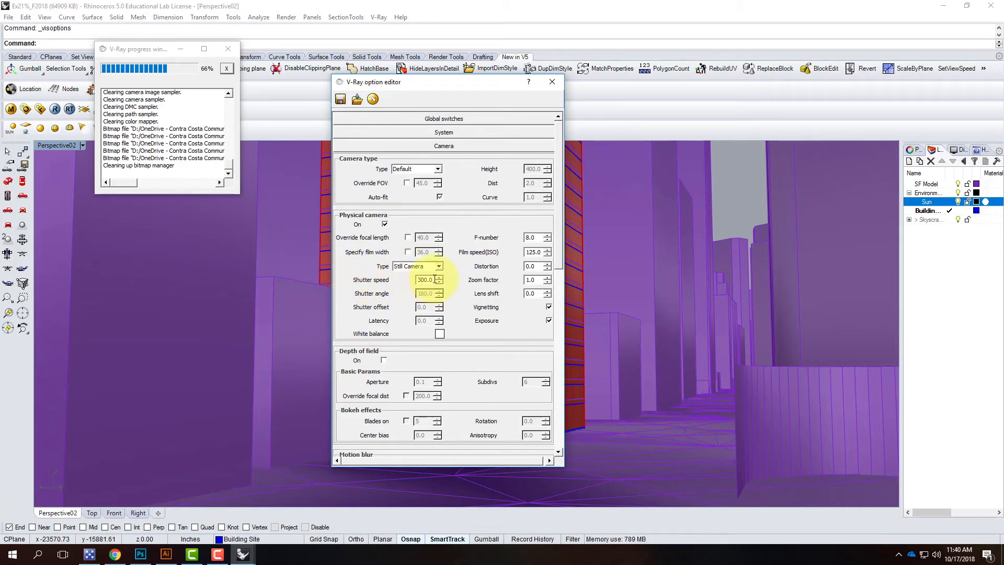
pyautogui.moveTo(434, 279)
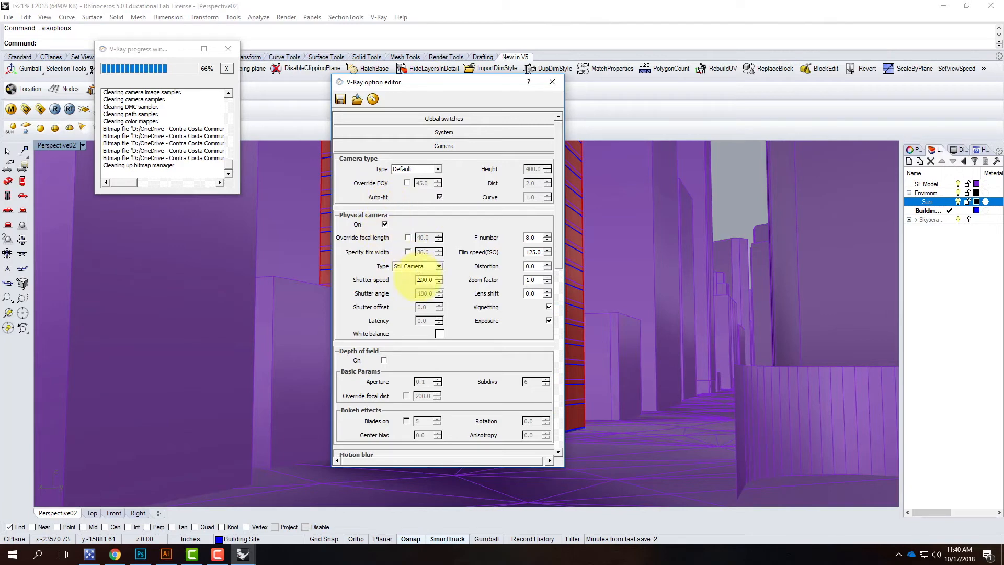
pyautogui.click(549, 79)
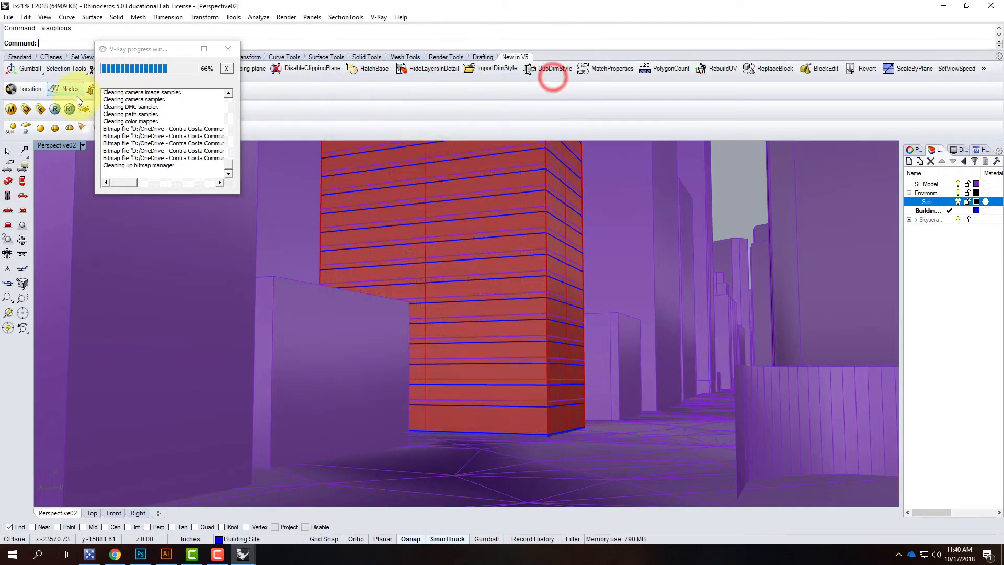
pyautogui.click(54, 109)
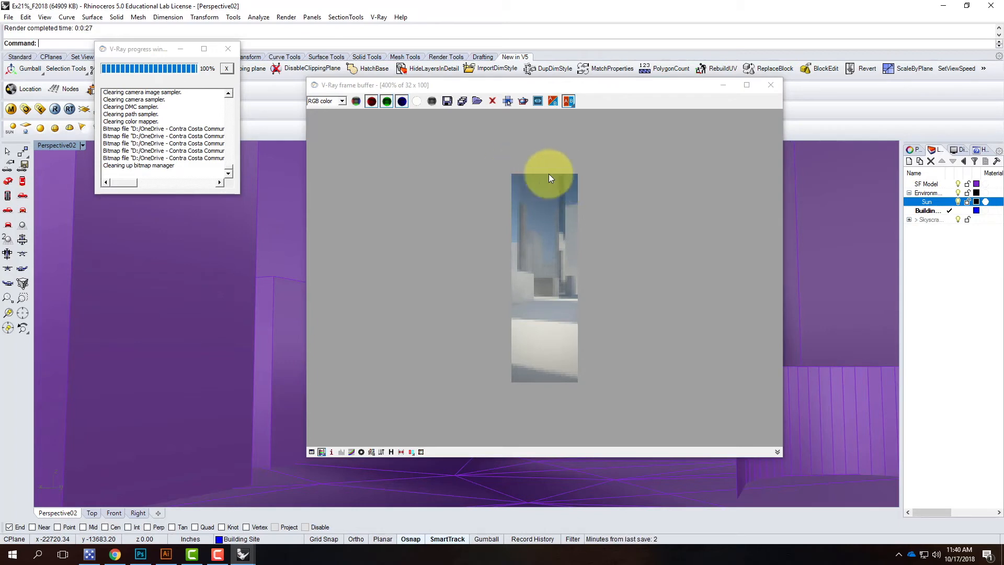
pyautogui.click(776, 86)
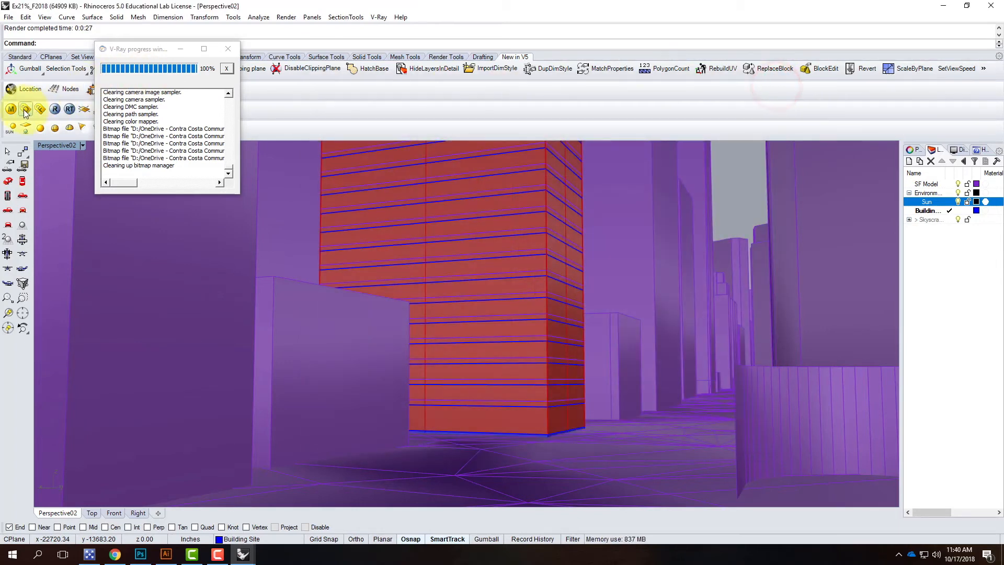
# Step: Set the V-Ray render output height to 150 pixels
pyautogui.click(24, 108)
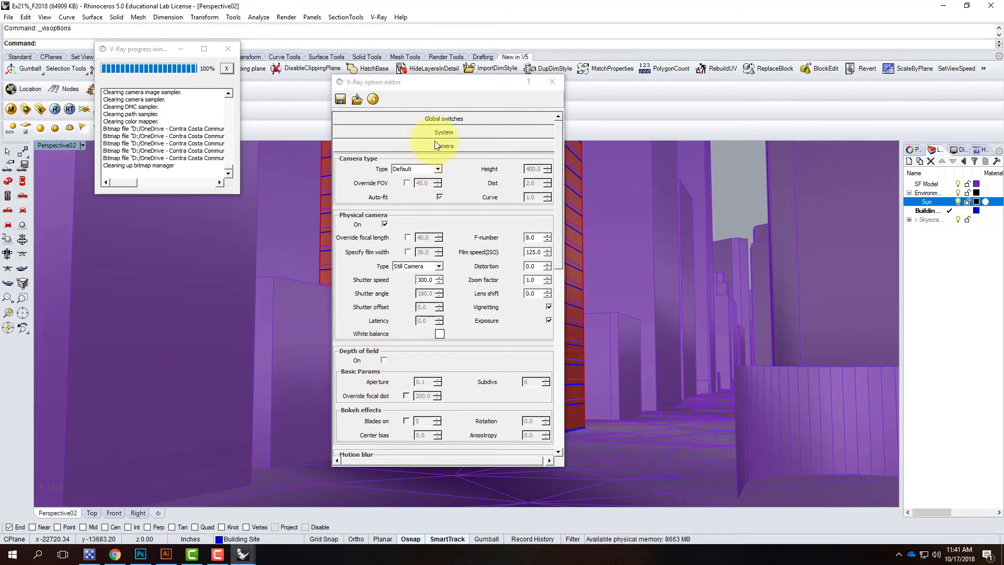
pyautogui.click(438, 147)
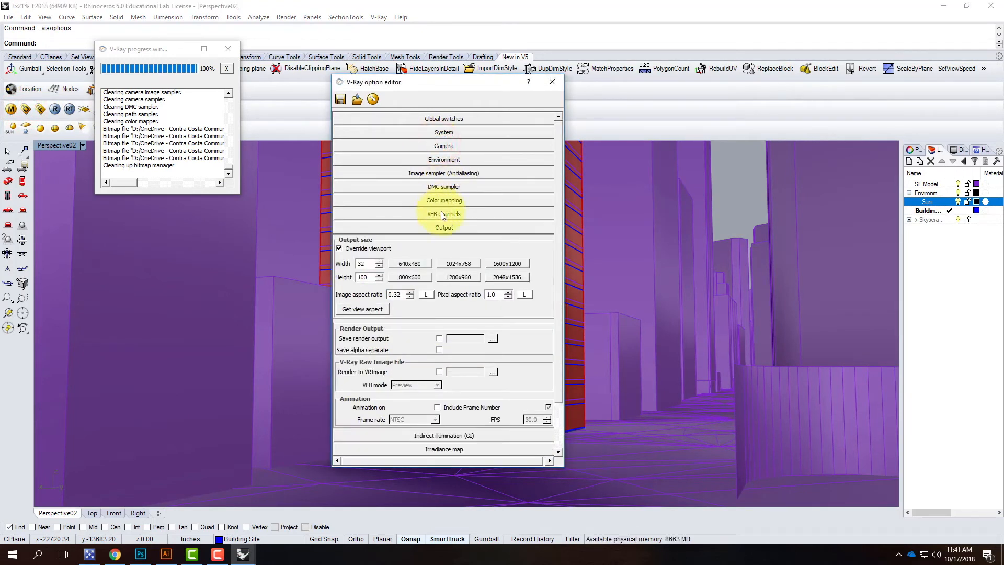
pyautogui.moveTo(369, 277); pyautogui.dragTo(327, 274)
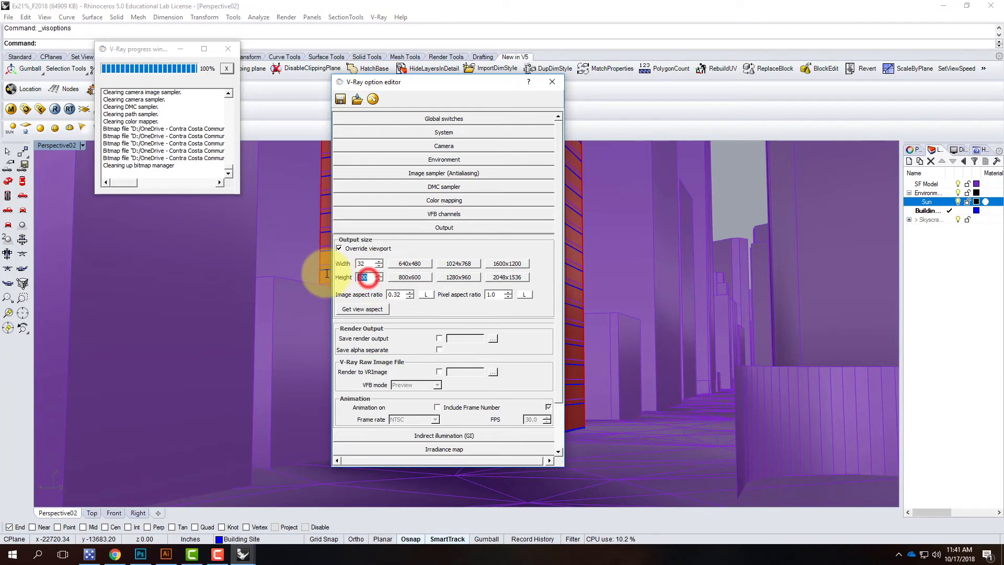
pyautogui.write('15')
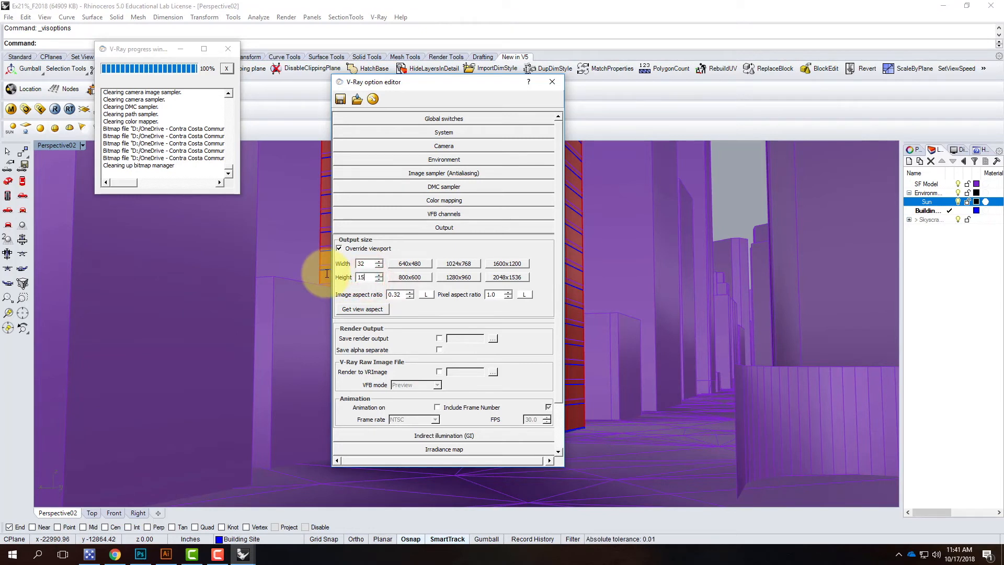
pyautogui.write('0')
# Step: Render the tall test image, zoom in on it in an enlarged frame buffer, and close the frame buffer and V-Ray options
pyautogui.click(54, 109)
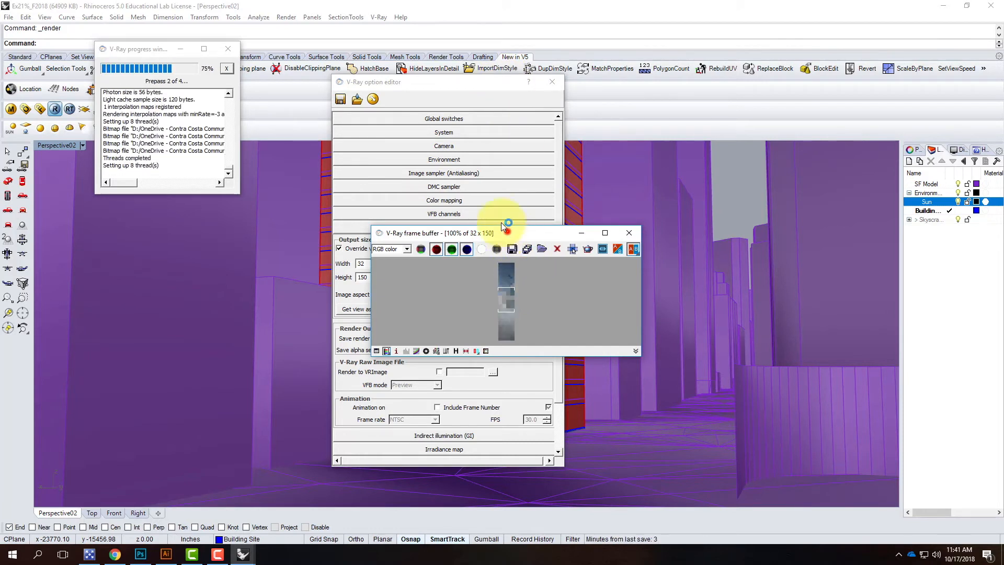
pyautogui.moveTo(510, 238); pyautogui.dragTo(426, 104)
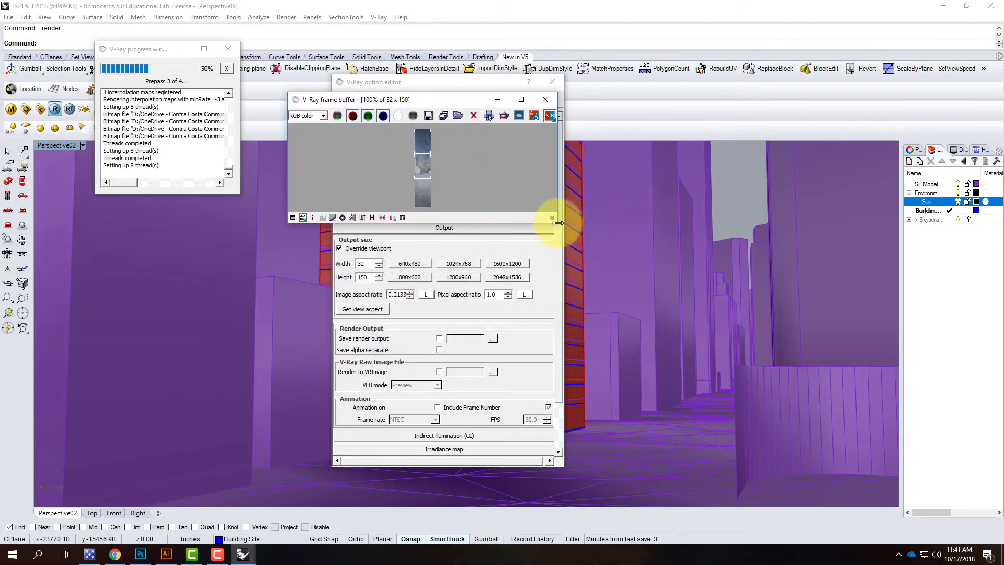
pyautogui.moveTo(558, 224); pyautogui.dragTo(769, 481)
pyautogui.scroll(3, 561, 273)
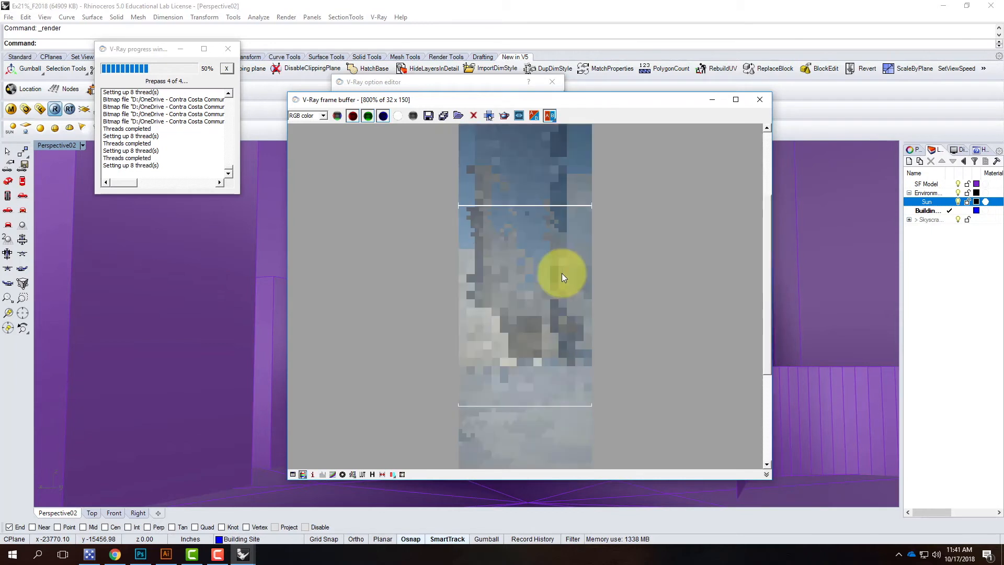
pyautogui.scroll(-1, 553, 275)
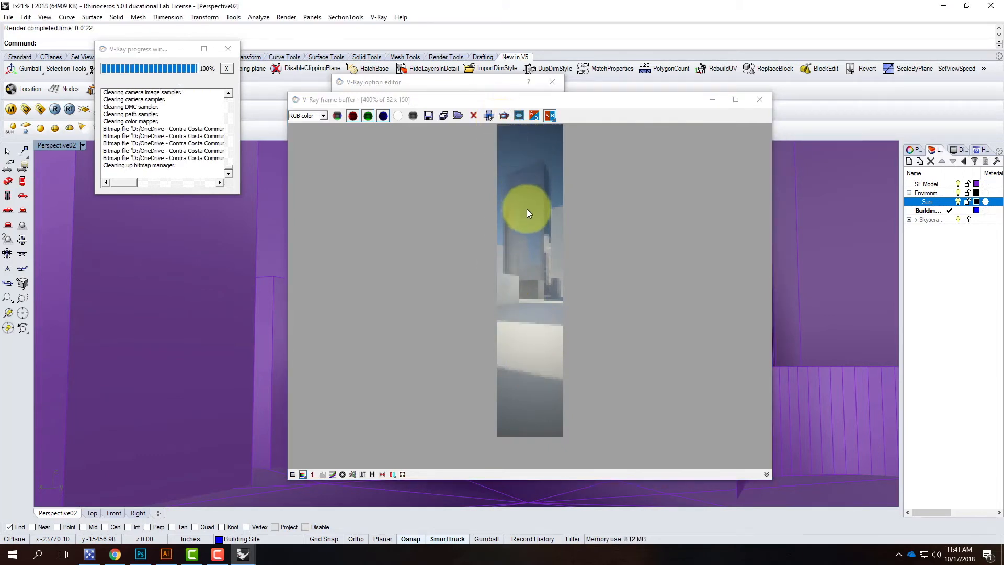
pyautogui.click(756, 99)
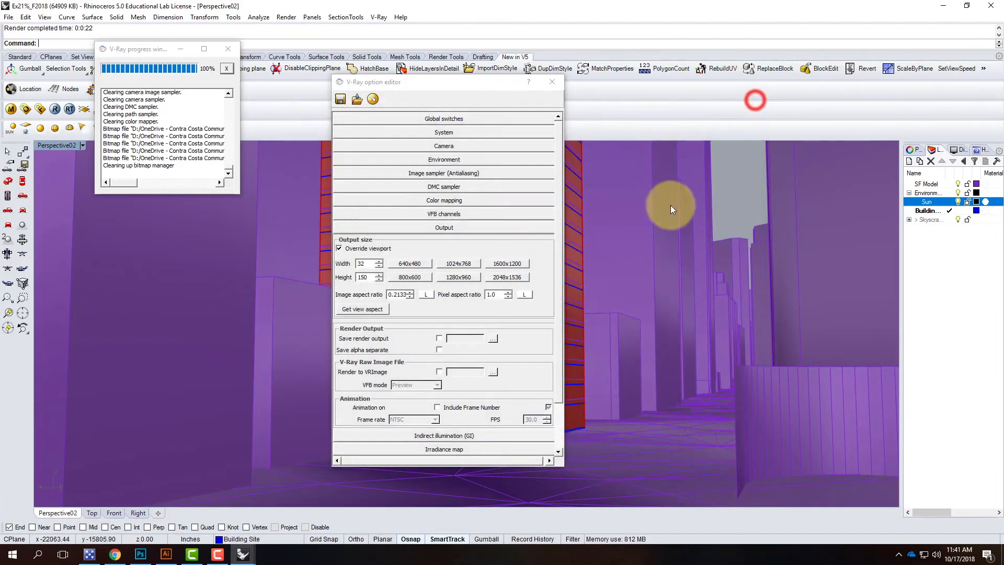
pyautogui.click(548, 80)
# Step: Apply the white porcelain V-Ray material to the SF Model layer
pyautogui.click(643, 228)
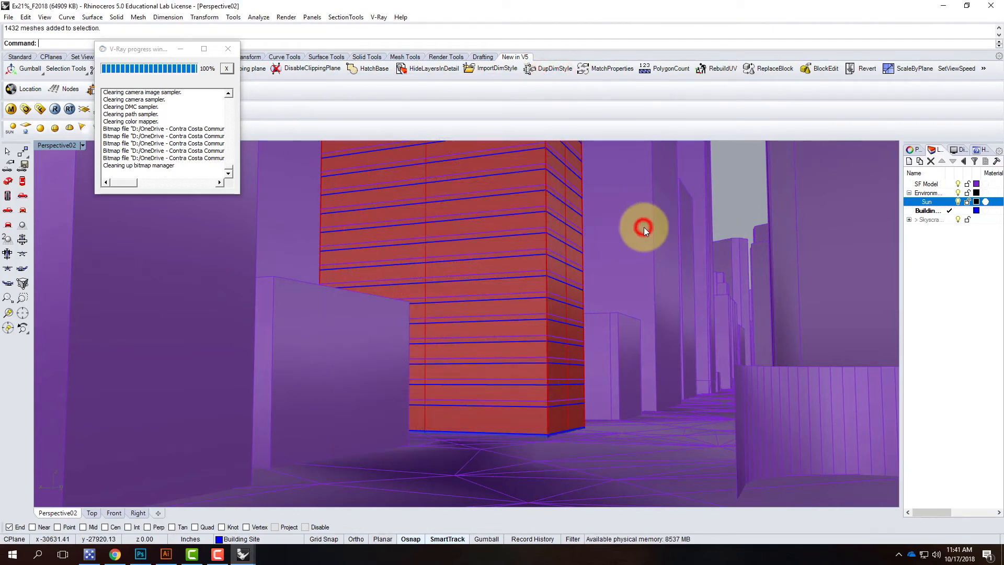
pyautogui.click(746, 180)
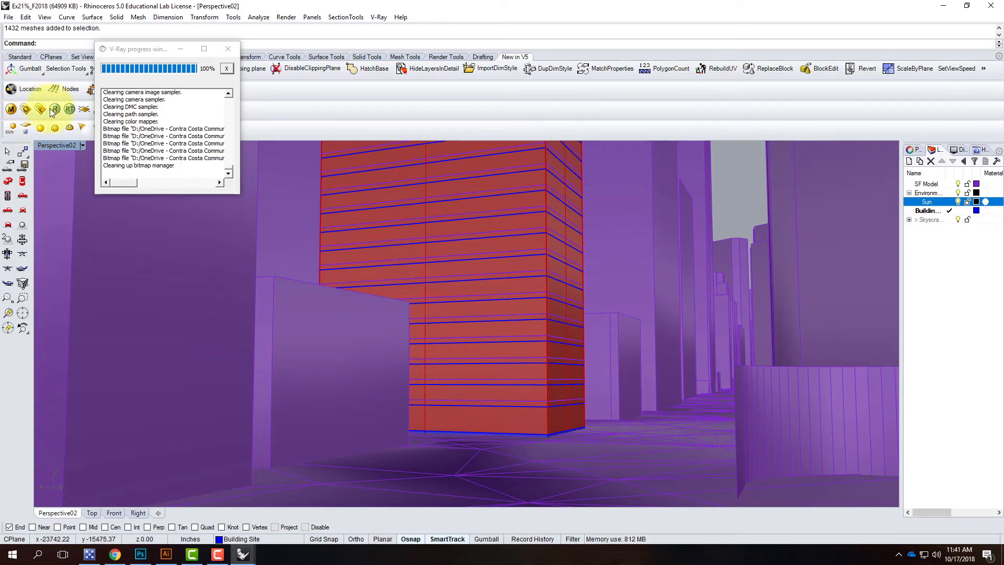
pyautogui.click(11, 108)
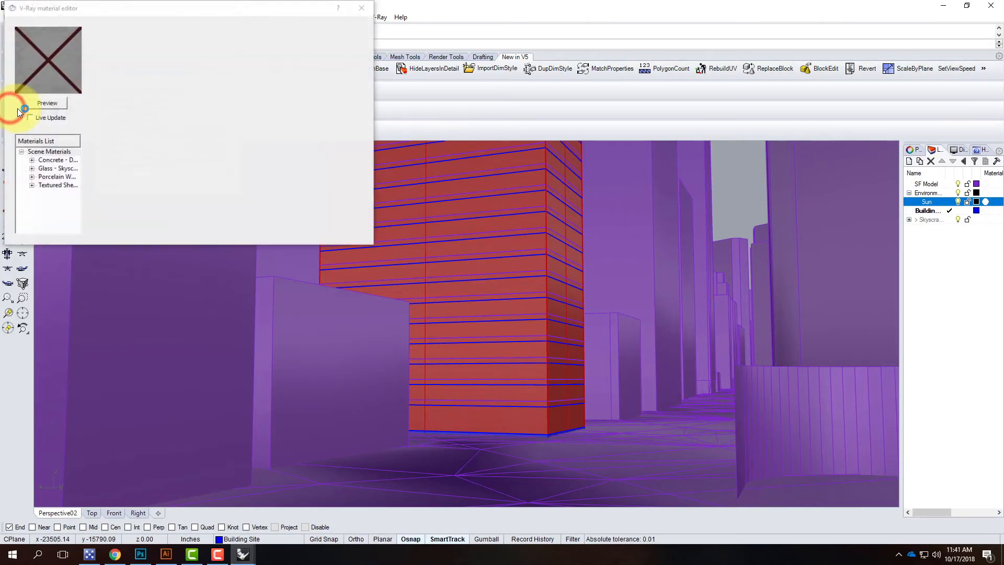
pyautogui.click(56, 177)
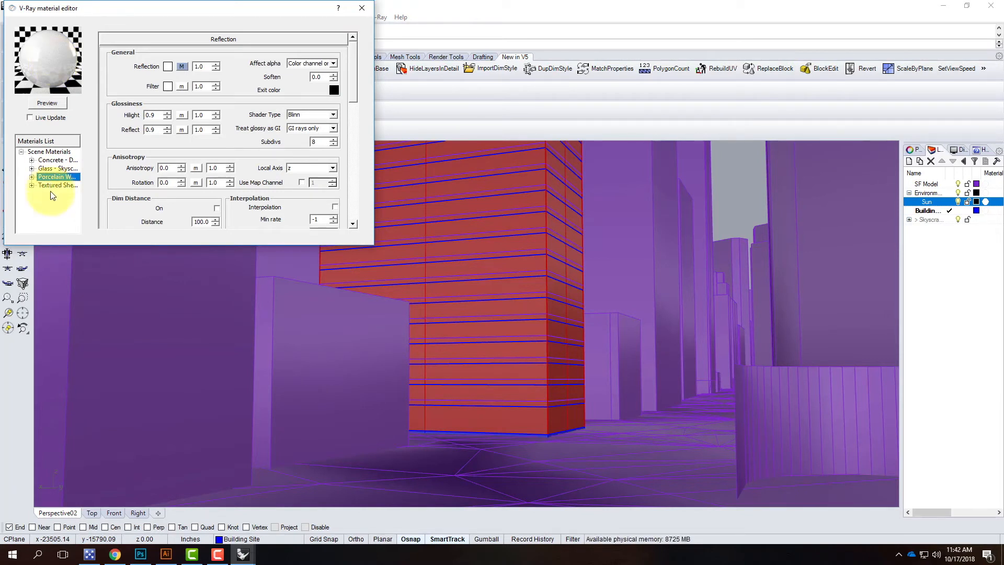
pyautogui.rightClick(54, 177)
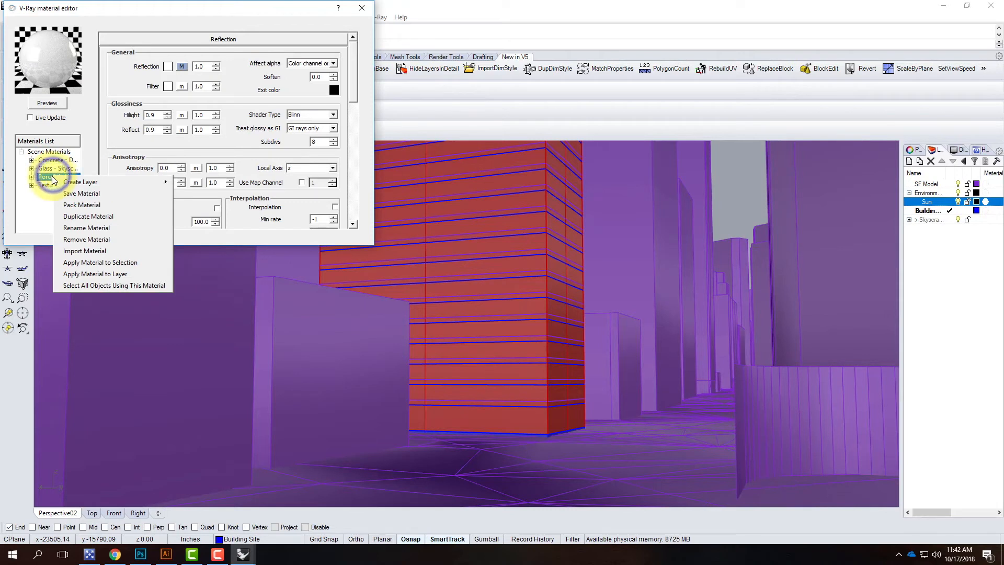
pyautogui.click(127, 273)
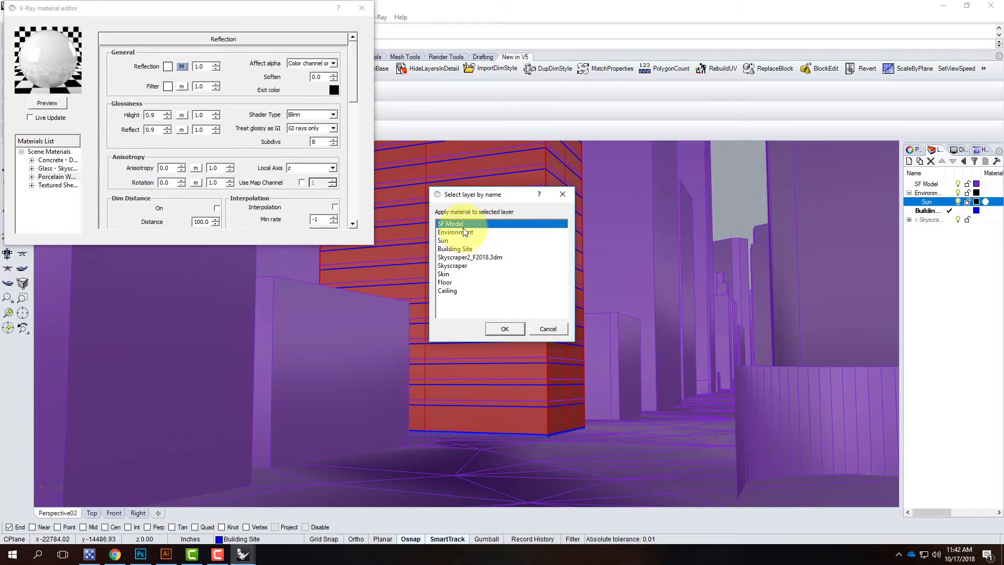
pyautogui.click(507, 326)
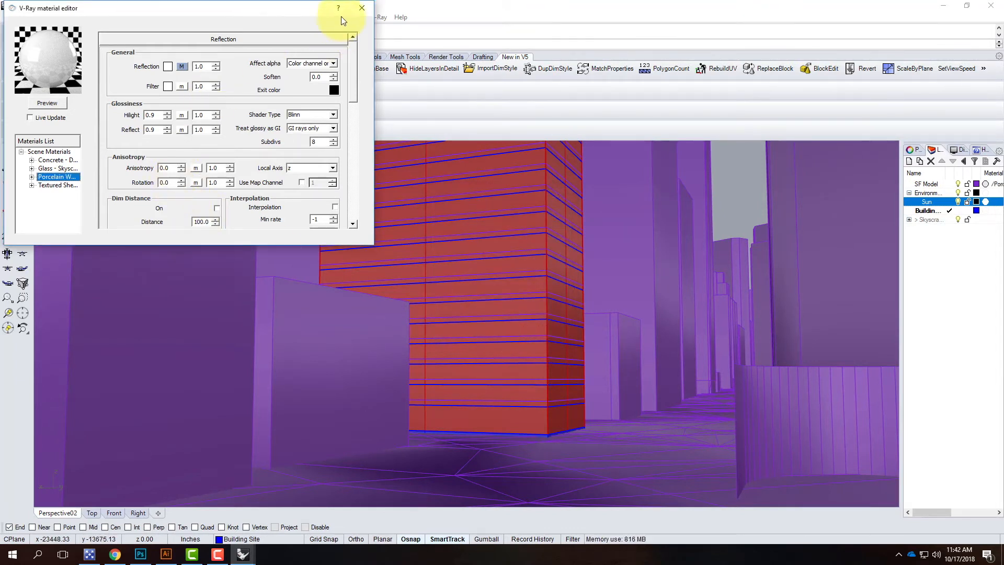
# Step: Close the material editor and lock the image aspect ratio in the V-Ray output options
pyautogui.click(359, 9)
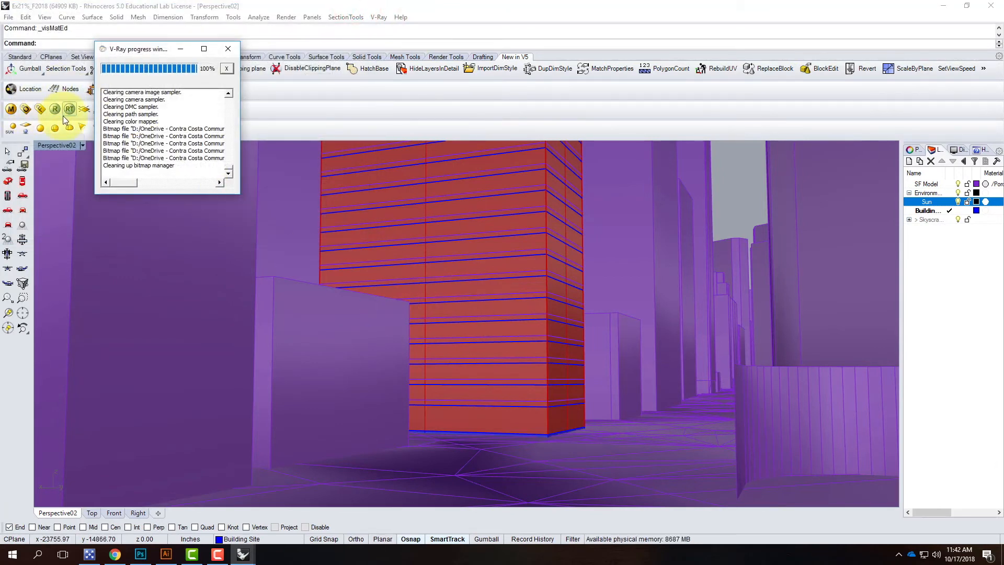
pyautogui.click(25, 109)
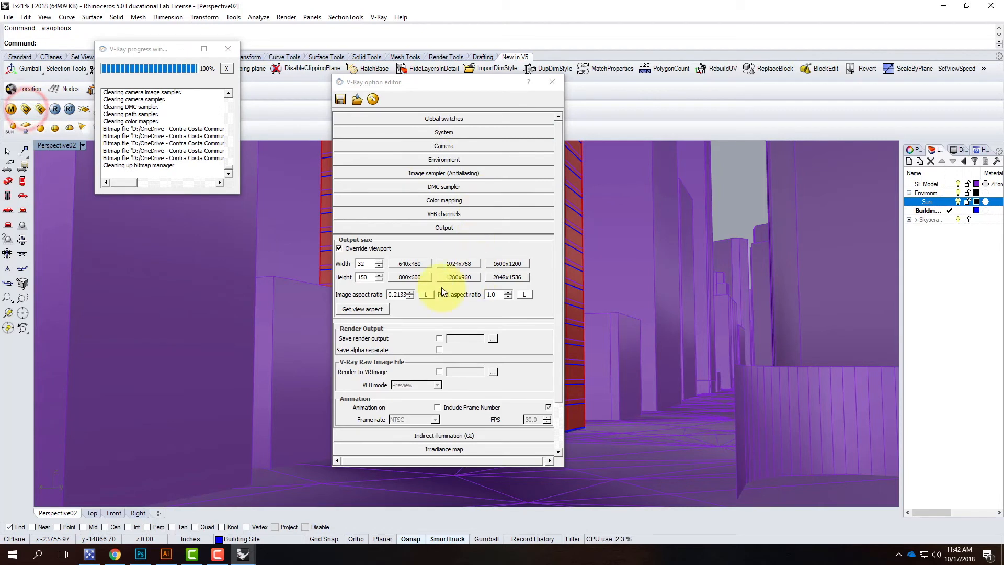
pyautogui.click(372, 294)
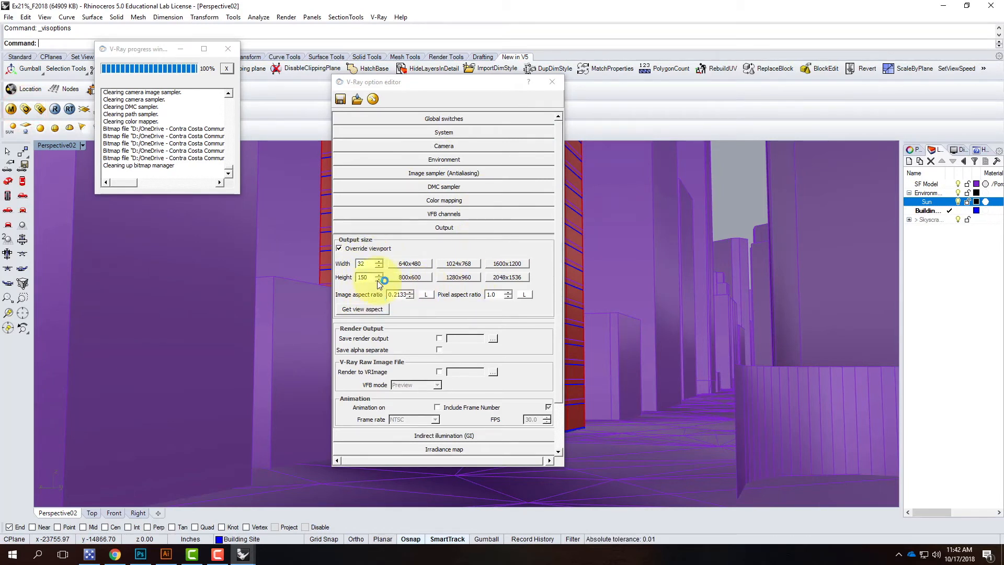
pyautogui.click(427, 294)
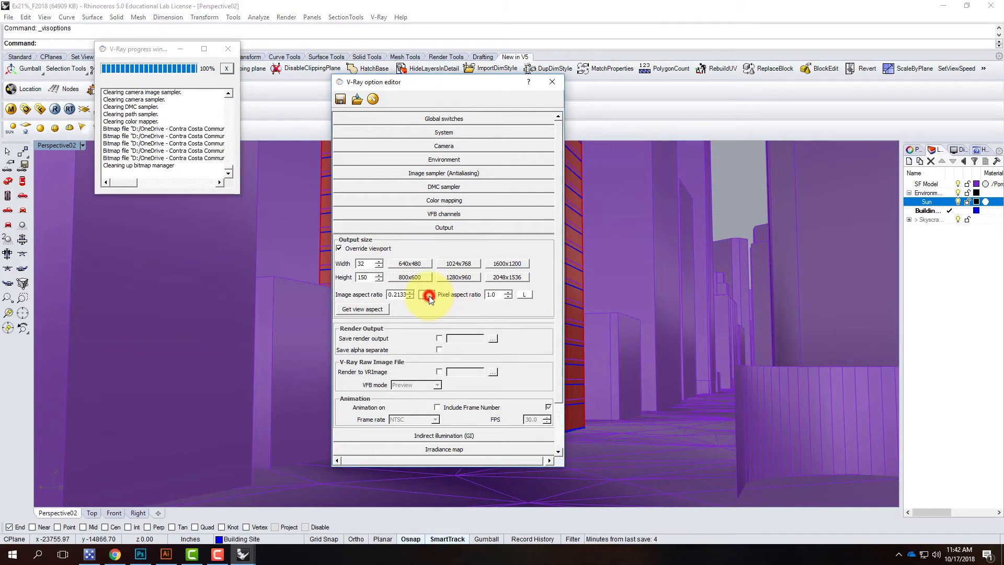
# Step: Try a render output height of 1500 pixels and an output width of 500 pixels with the locked ratio
pyautogui.click(369, 276)
pyautogui.write('0')
pyautogui.click(367, 263)
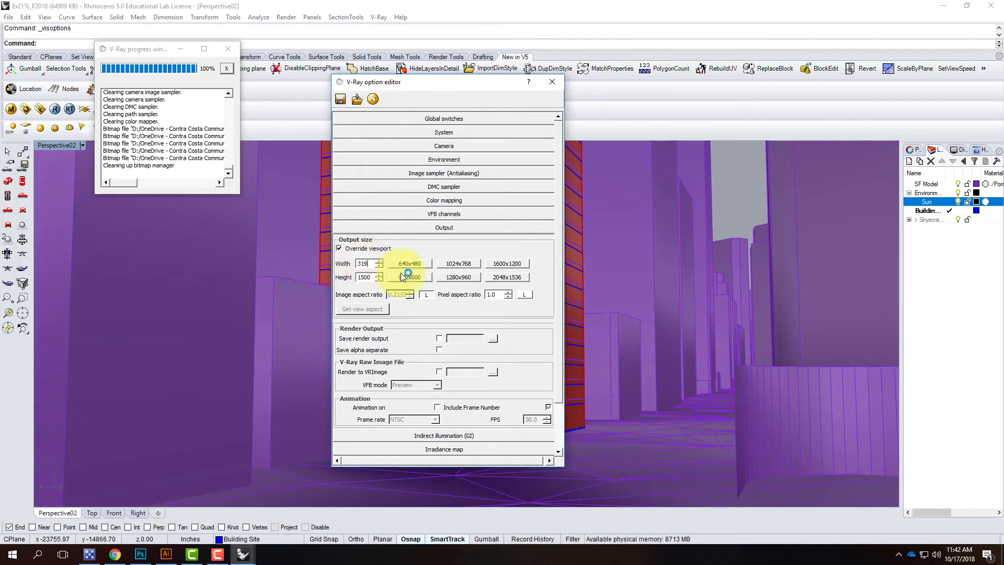
pyautogui.moveTo(368, 264); pyautogui.dragTo(327, 261)
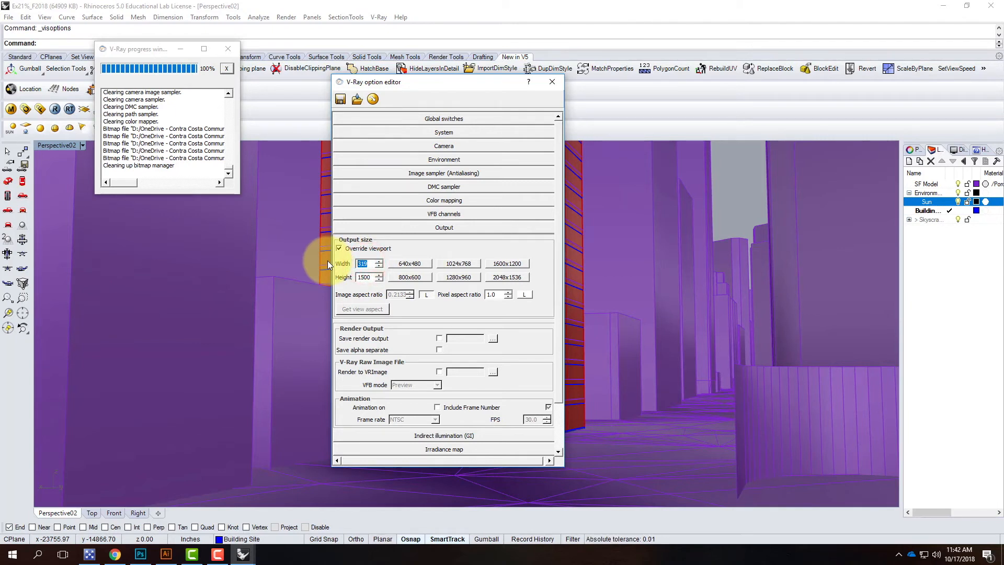
pyautogui.write('500')
pyautogui.click(369, 277)
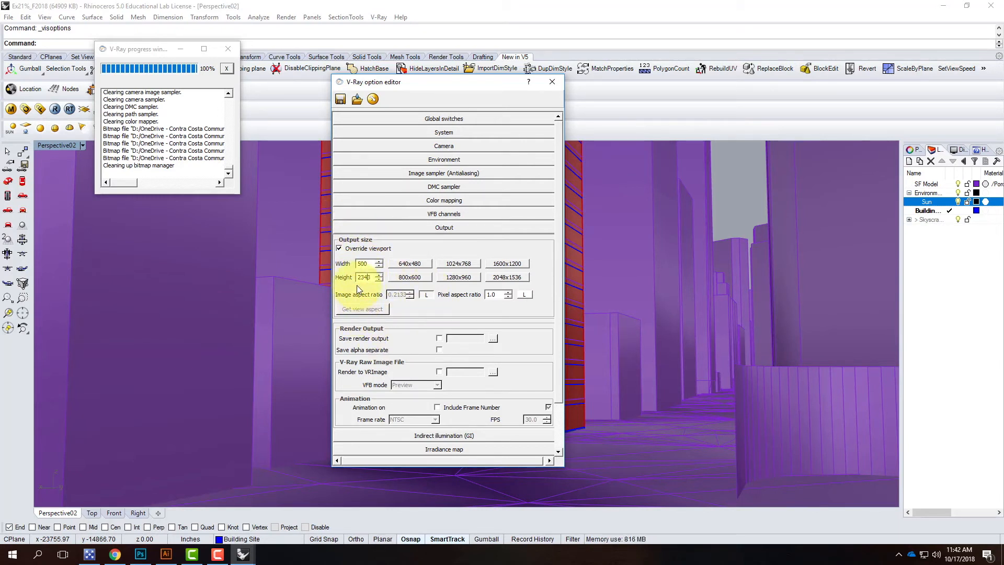
# Step: Set the render output width to 300 pixels at the locked aspect ratio and collapse the output settings
pyautogui.doubleClick(372, 263)
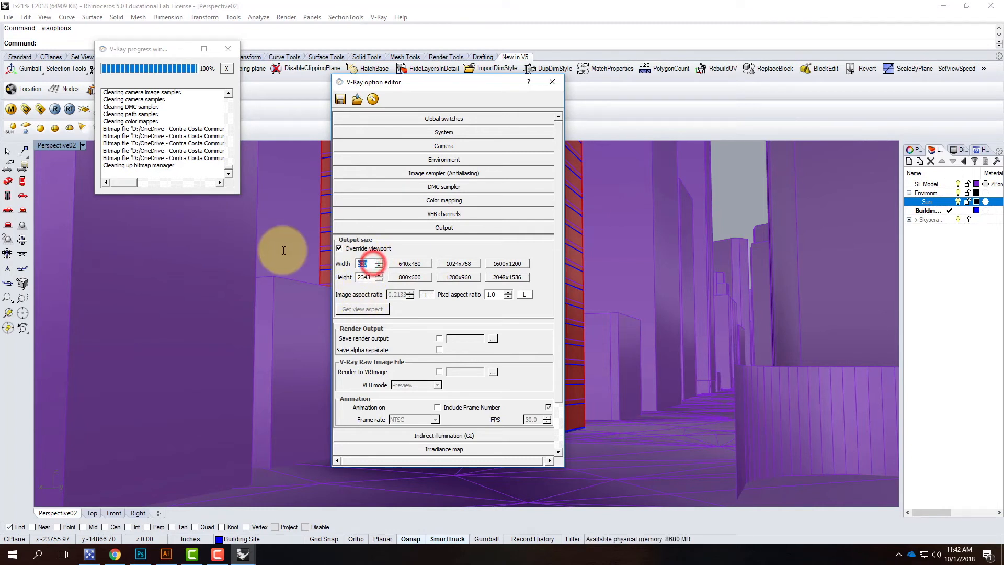
pyautogui.write('300')
pyautogui.click(359, 277)
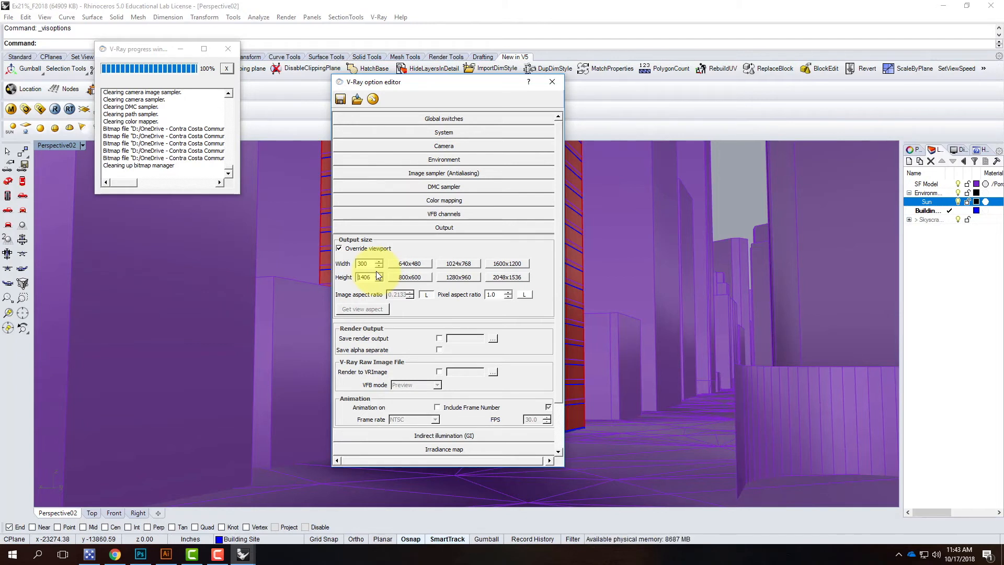
pyautogui.click(444, 228)
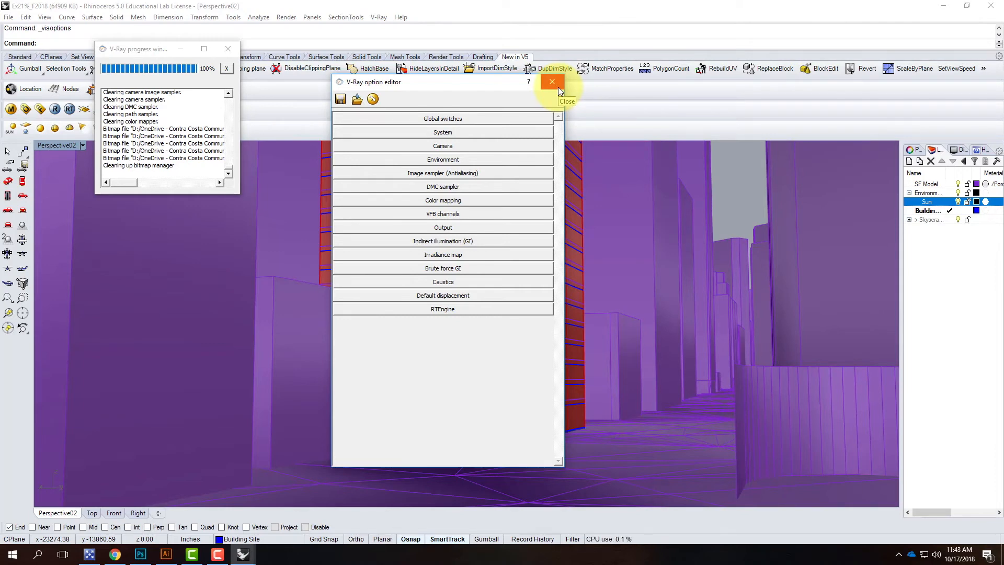
# Step: Switch to Chrome and look through the site's V-Ray tutorial list and the V-Ray 8.30 network rendering instructions
pyautogui.click(115, 554)
pyautogui.click(559, 11)
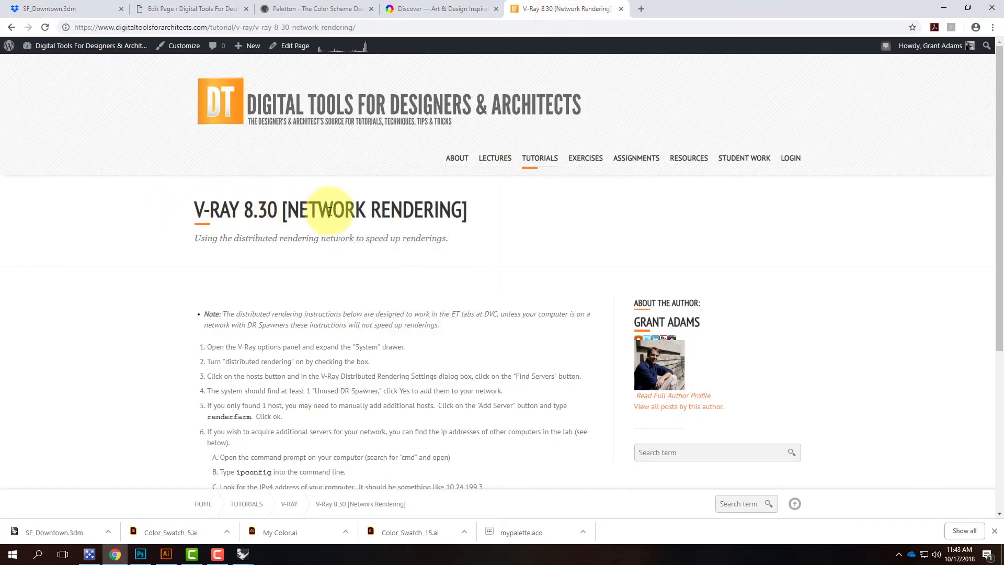
pyautogui.moveTo(639, 157)
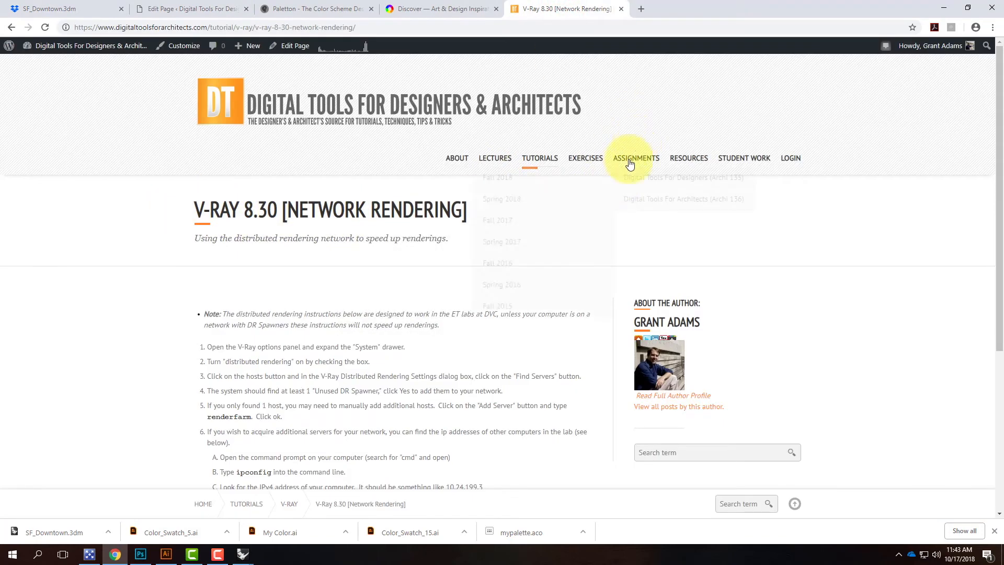
pyautogui.moveTo(550, 211)
pyautogui.moveTo(540, 158)
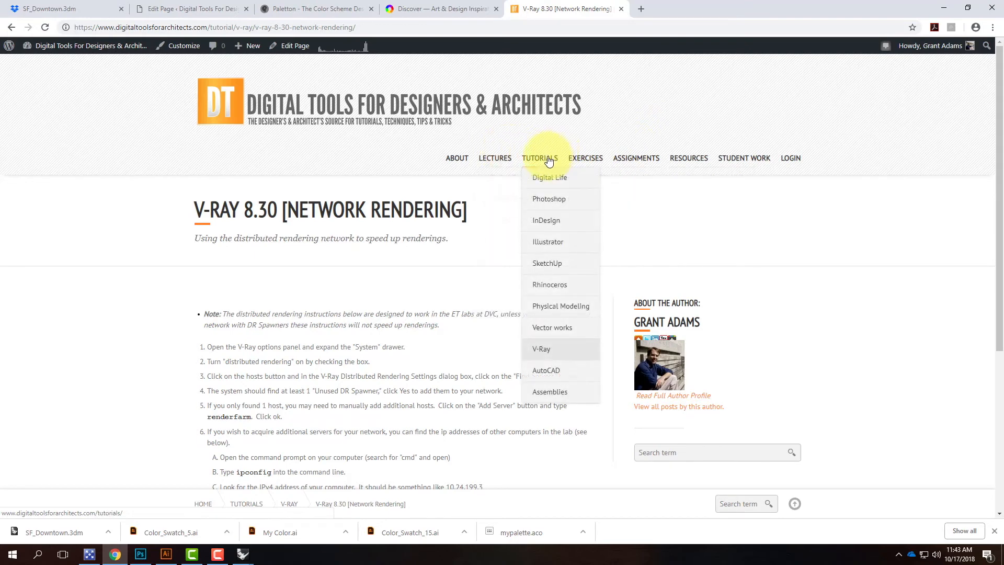
pyautogui.moveTo(541, 349)
pyautogui.scroll(-5, 450, 370)
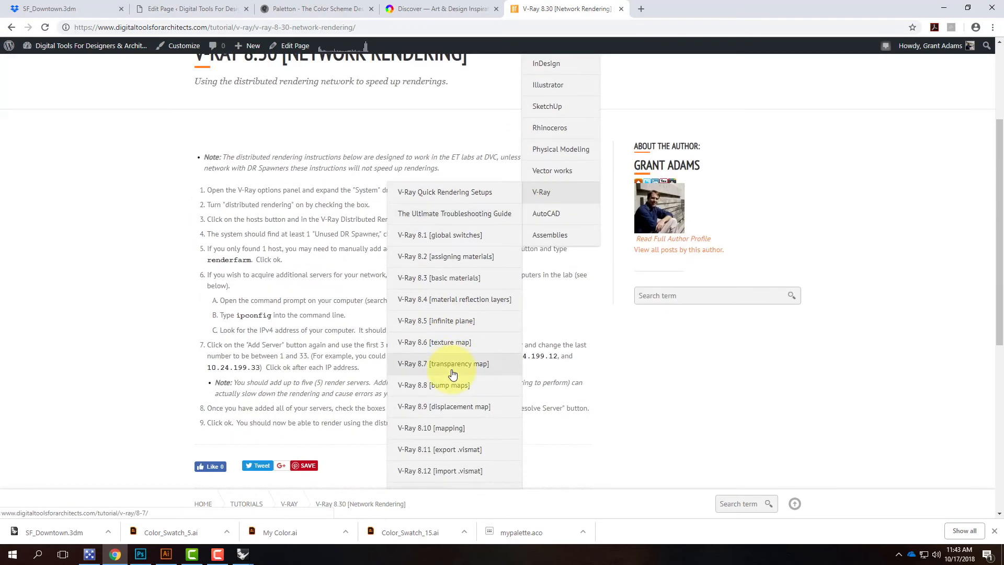
pyautogui.scroll(-4, 453, 374)
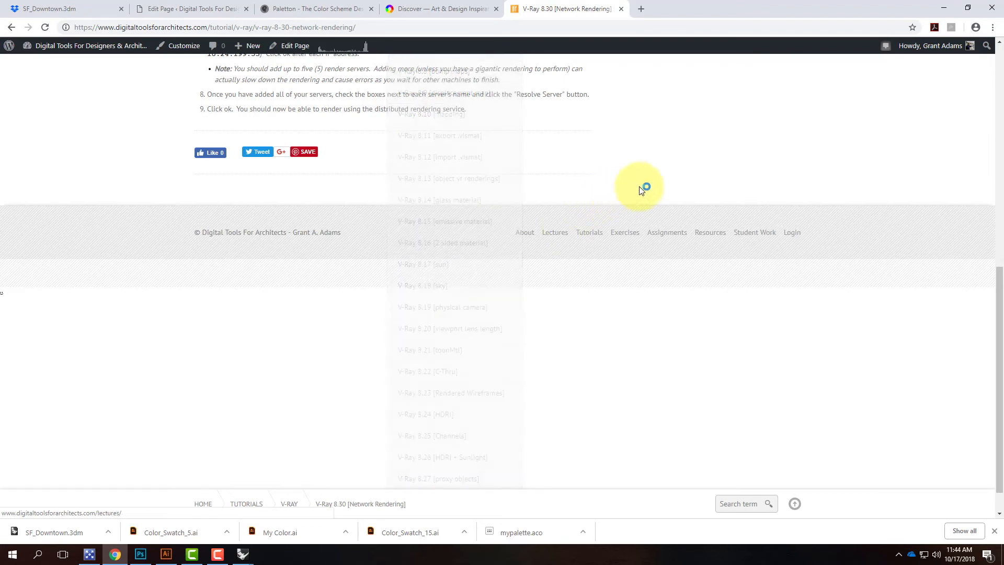
pyautogui.scroll(4, 642, 189)
pyautogui.scroll(3, 418, 225)
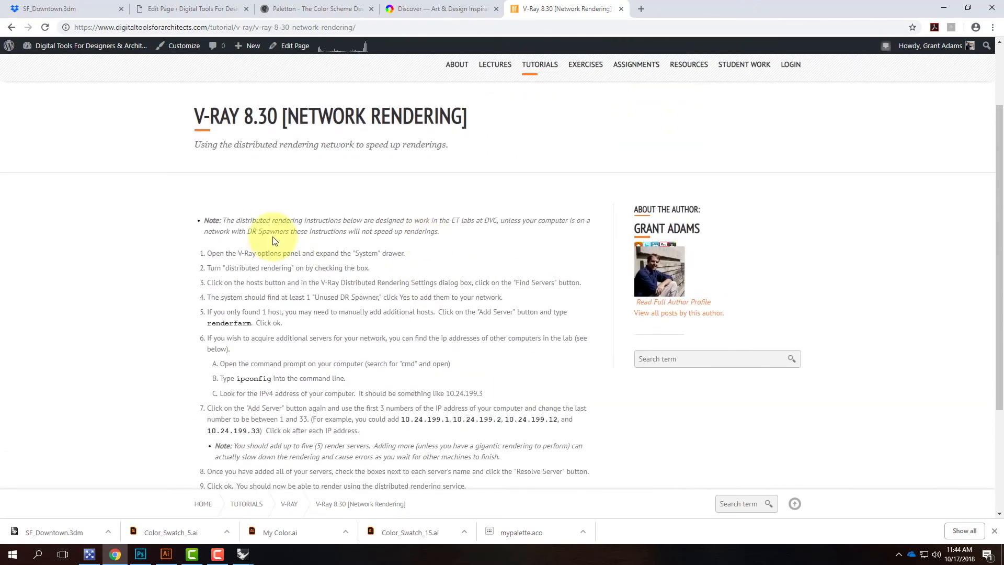
pyautogui.scroll(-1, 273, 241)
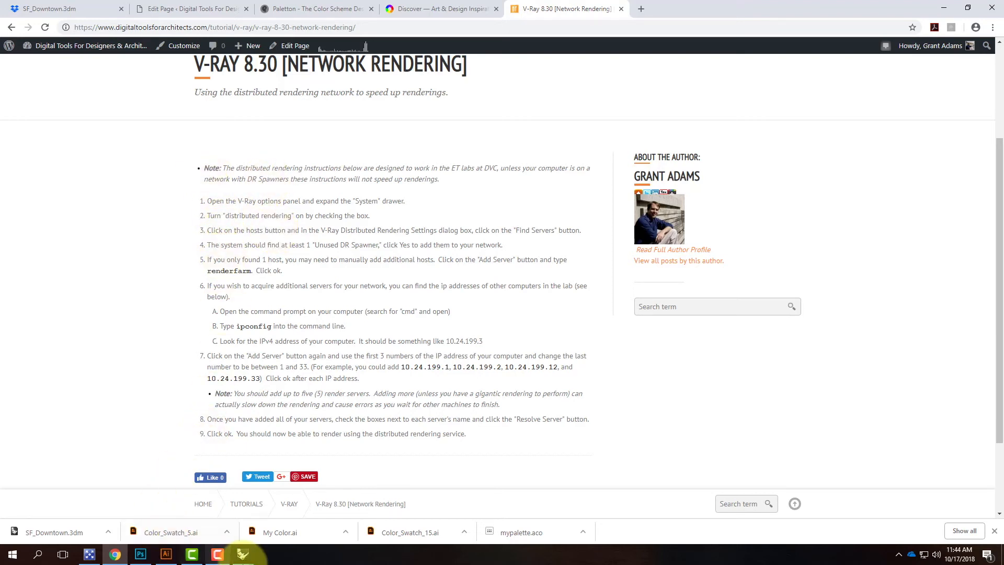
# Step: Switch back to the Ex21%_F2018 model in Rhino, close the render progress window and turn on distributed rendering in the V-Ray system options
pyautogui.moveTo(243, 554)
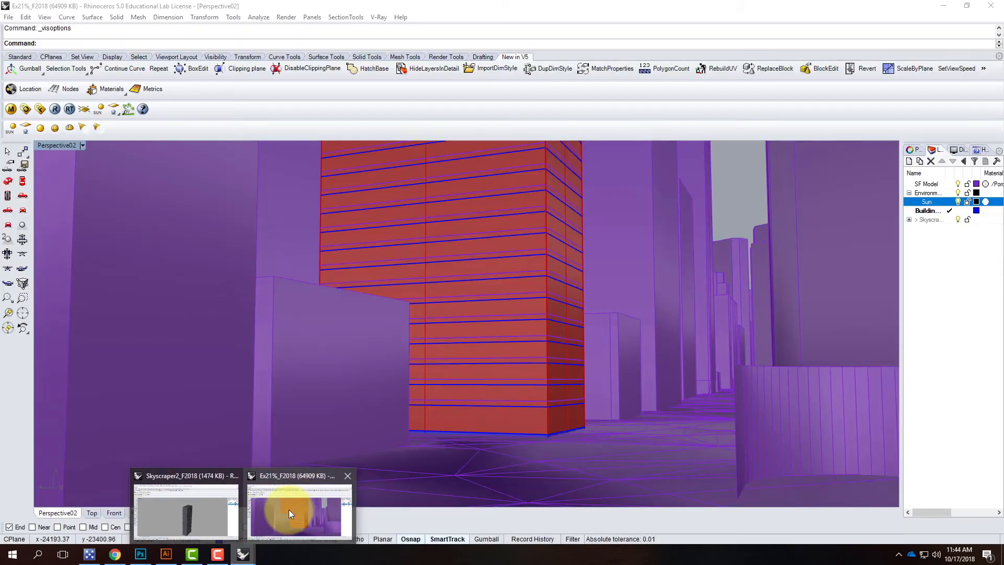
pyautogui.click(289, 510)
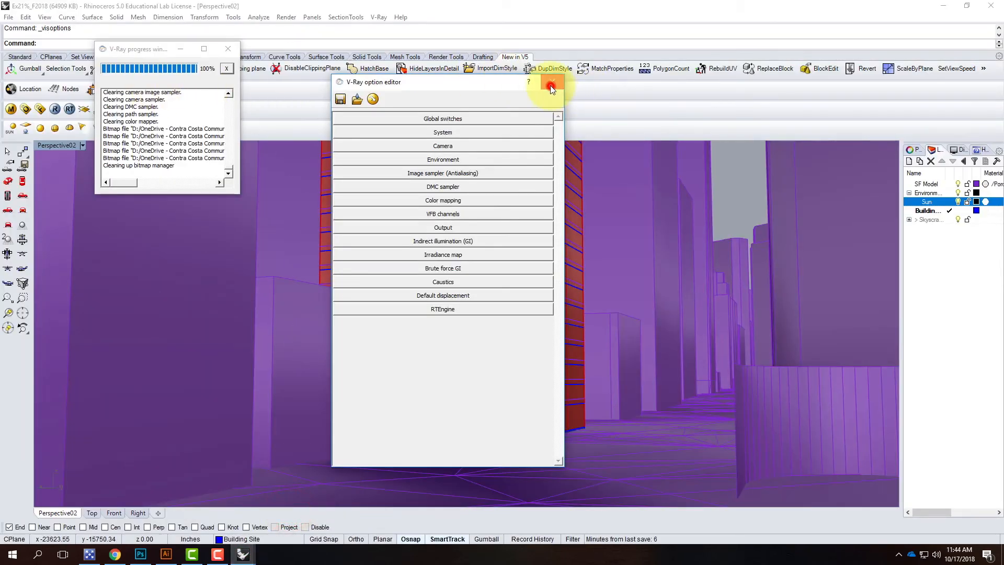
pyautogui.click(552, 87)
pyautogui.click(228, 49)
pyautogui.click(21, 109)
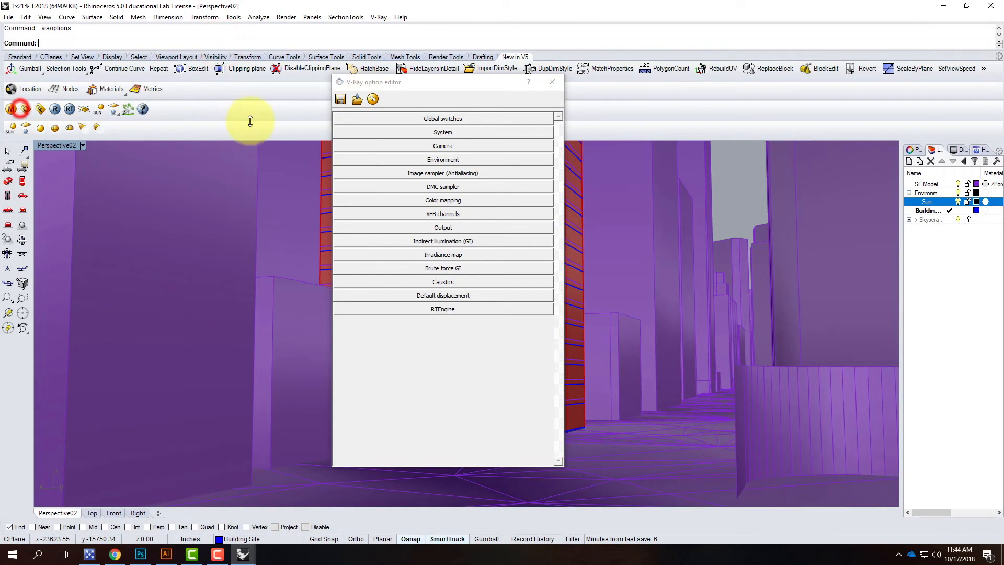
pyautogui.click(425, 134)
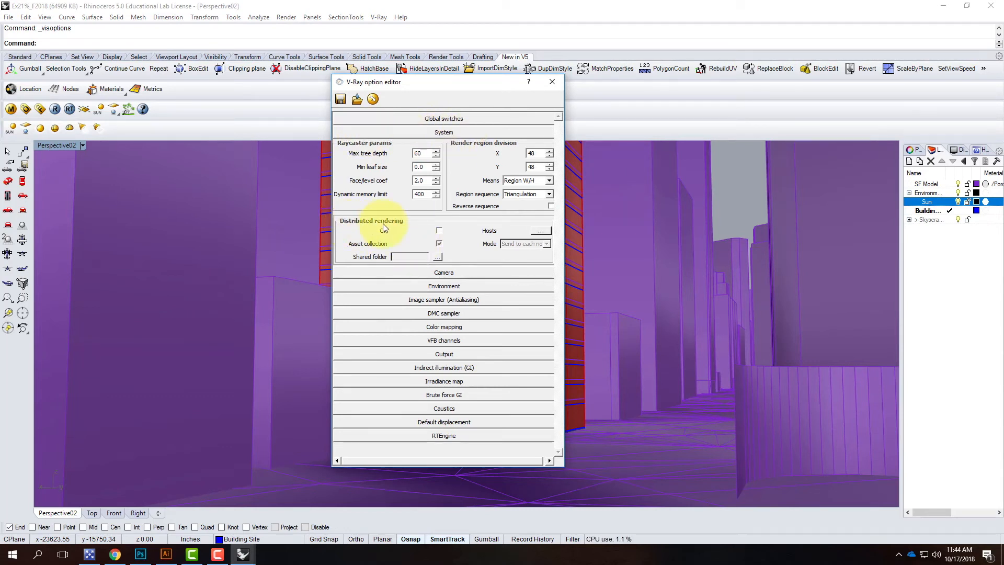
pyautogui.click(439, 231)
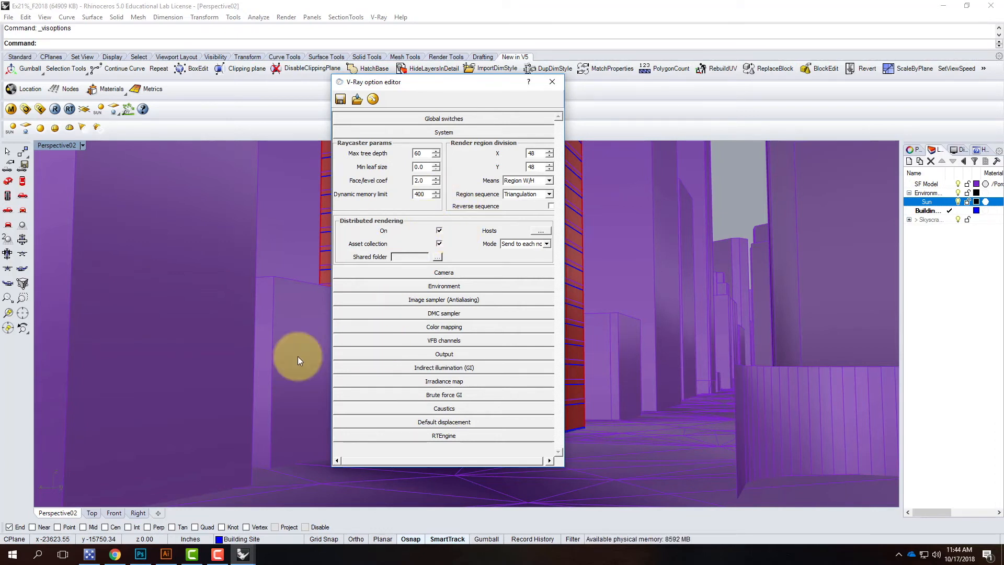
# Step: Check the XMLDRSpawner console for its spawner status and minimize it again
pyautogui.click(89, 556)
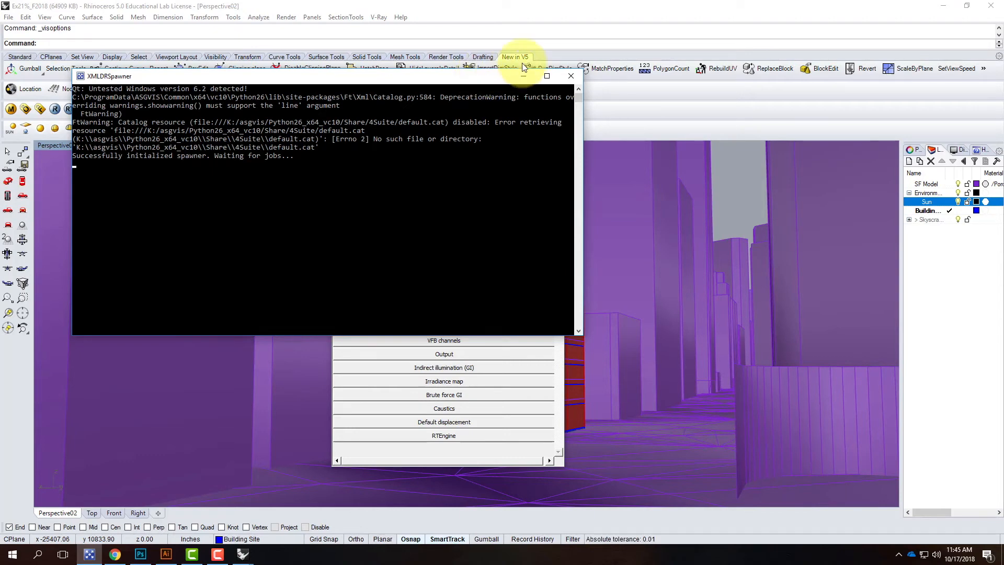
pyautogui.click(523, 77)
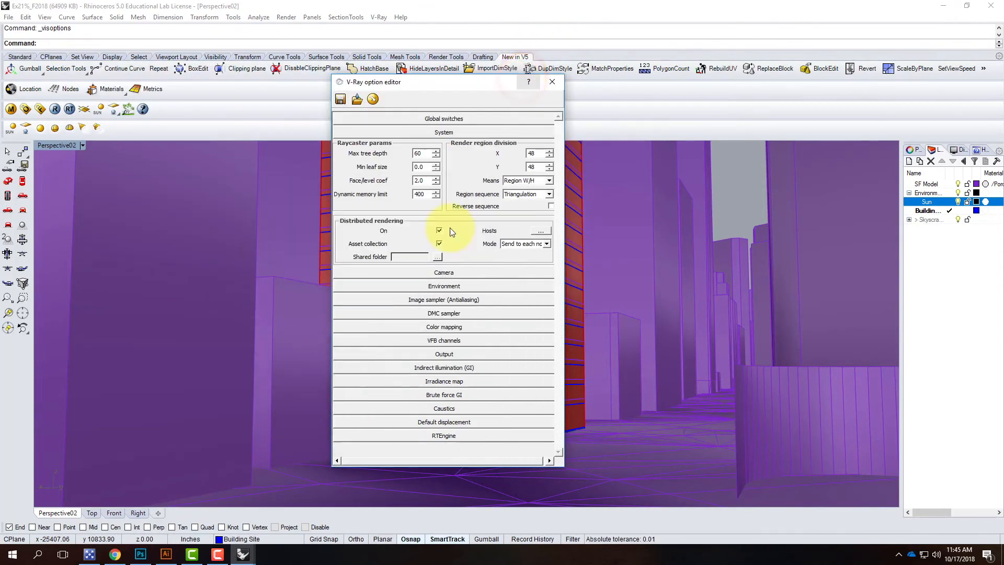
pyautogui.moveTo(86, 557)
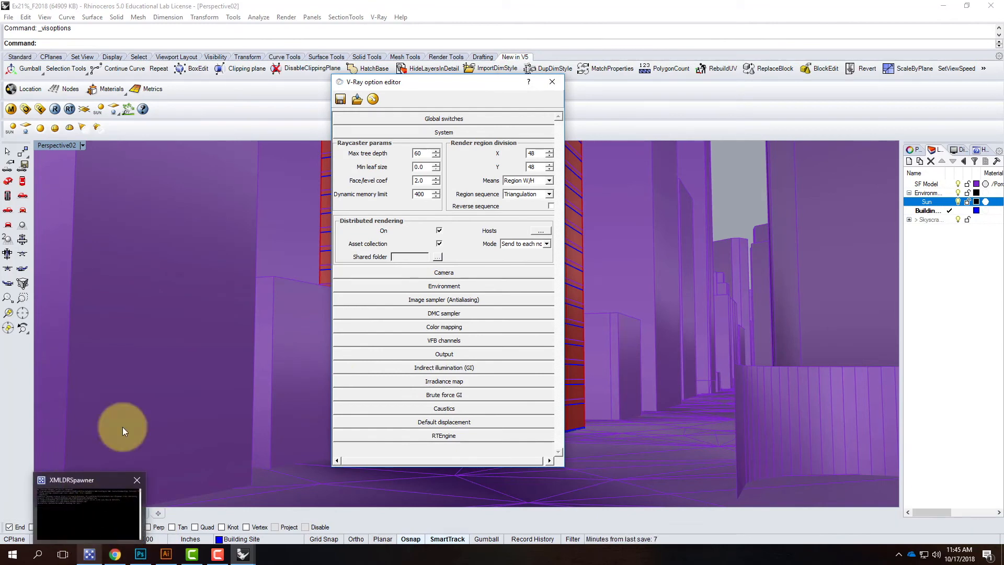
pyautogui.click(91, 549)
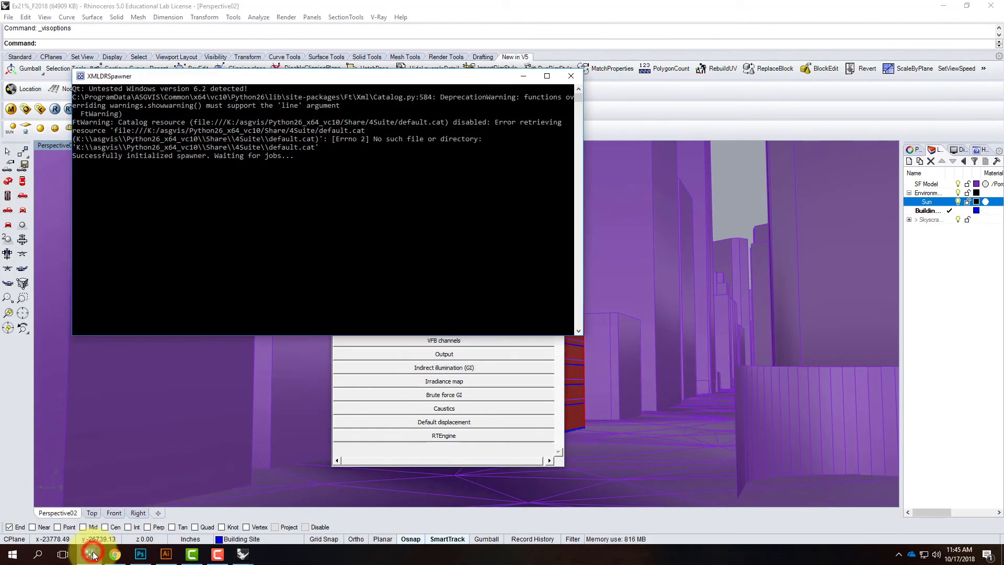
pyautogui.click(523, 77)
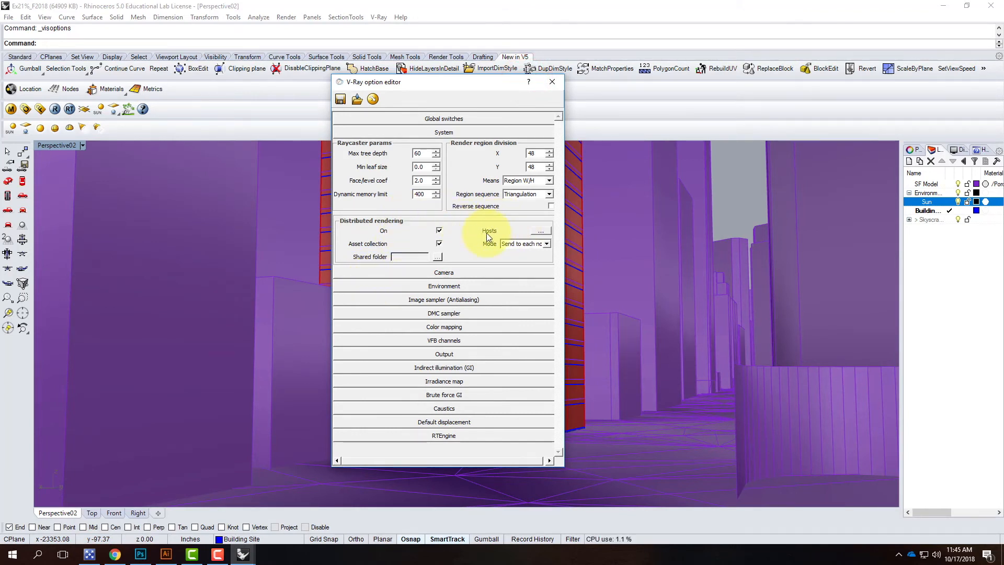
# Step: Search the network for render servers in the distributed rendering hosts, add the found DR spawner and enable it
pyautogui.click(543, 231)
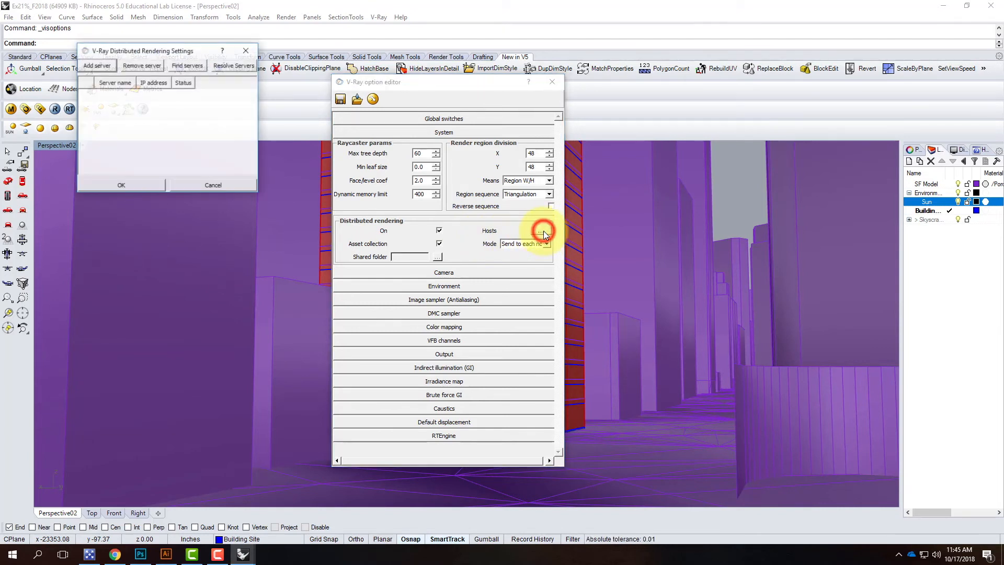
pyautogui.click(192, 65)
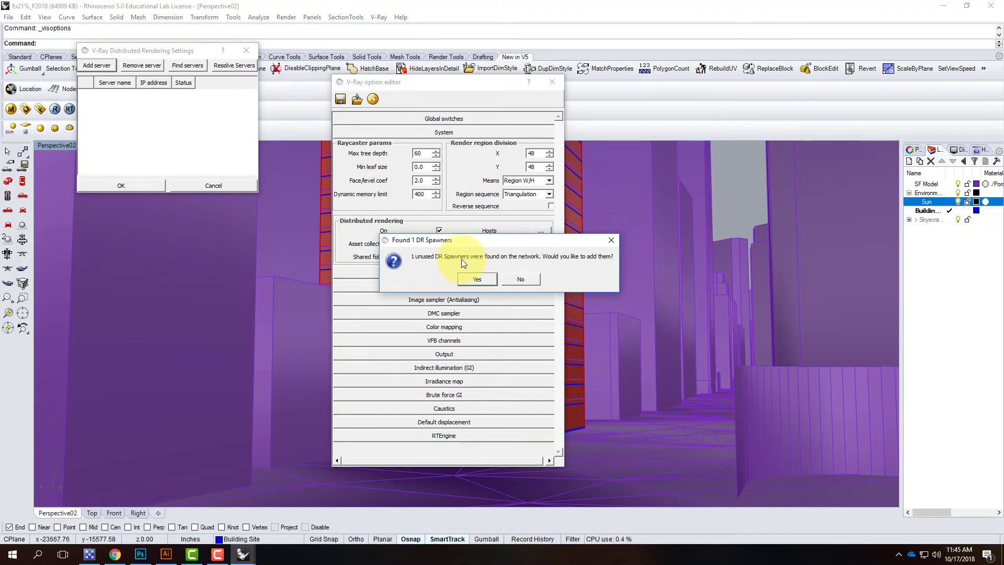
pyautogui.click(478, 279)
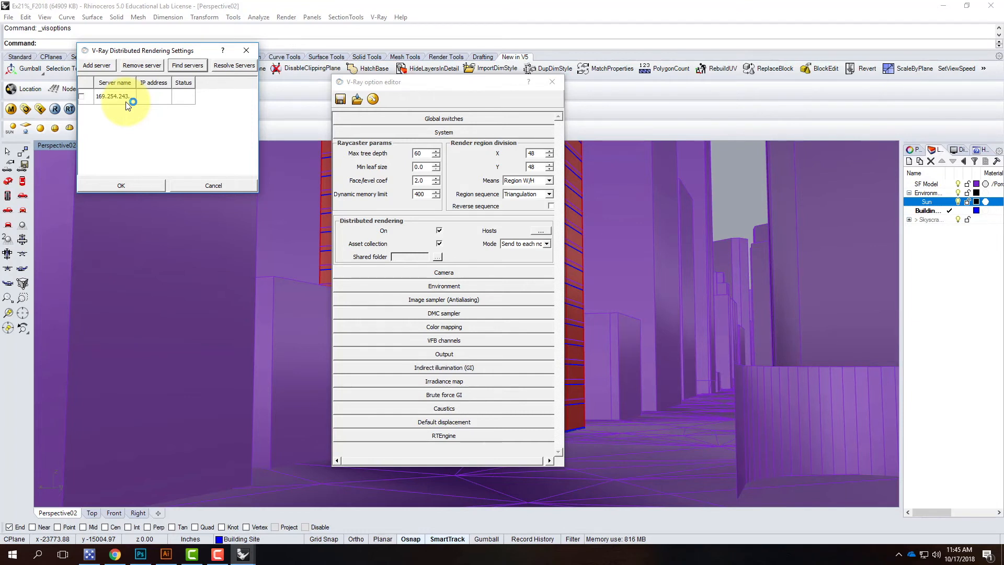
pyautogui.click(82, 100)
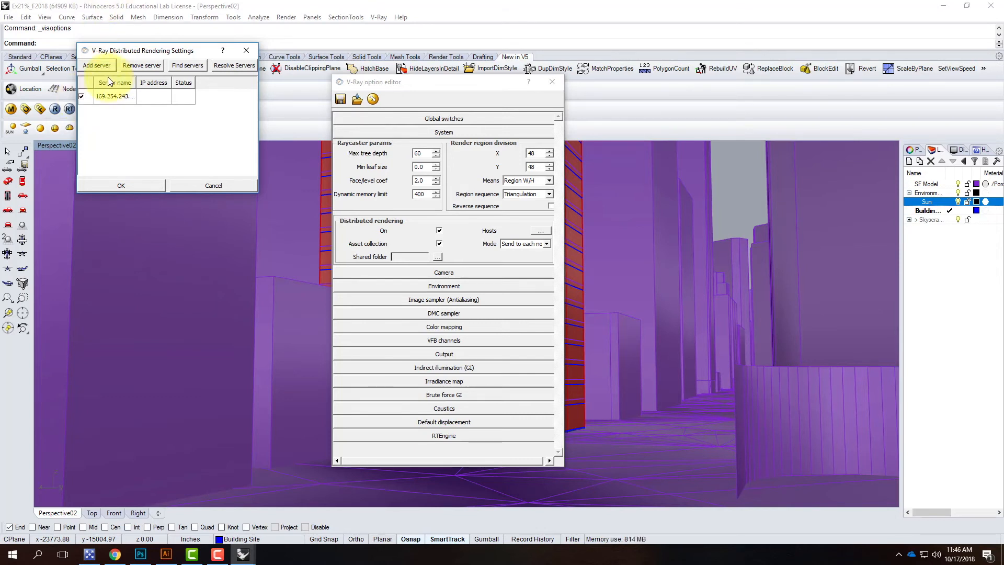
# Step: Add a server with the host name renderfarm to the distributed rendering server list
pyautogui.click(104, 64)
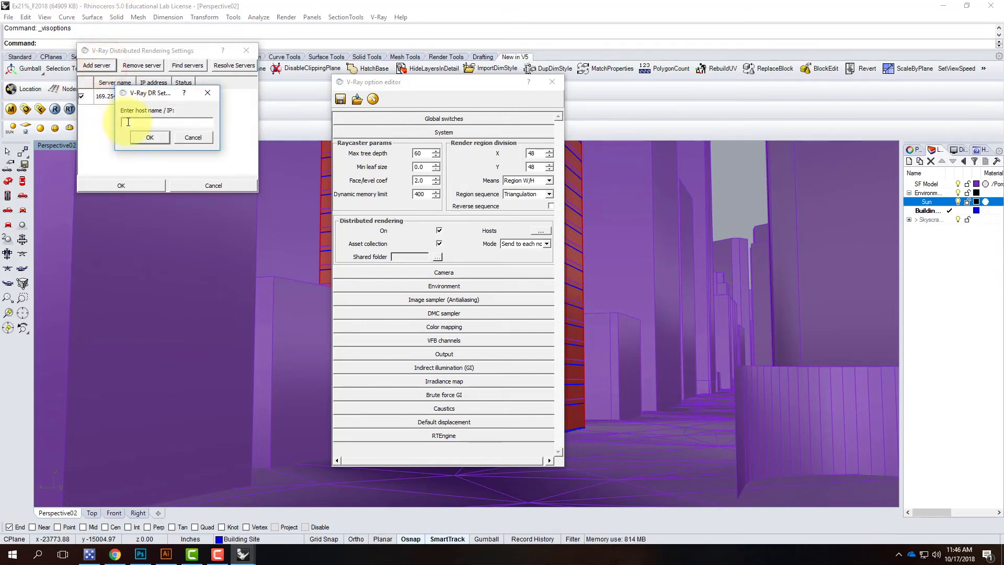
pyautogui.click(149, 123)
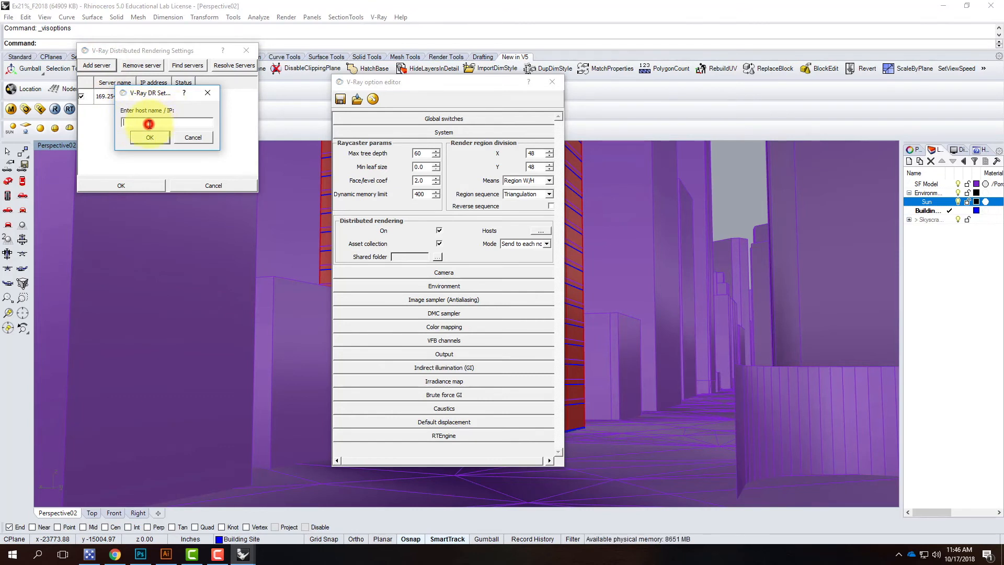
pyautogui.write('renderfarm')
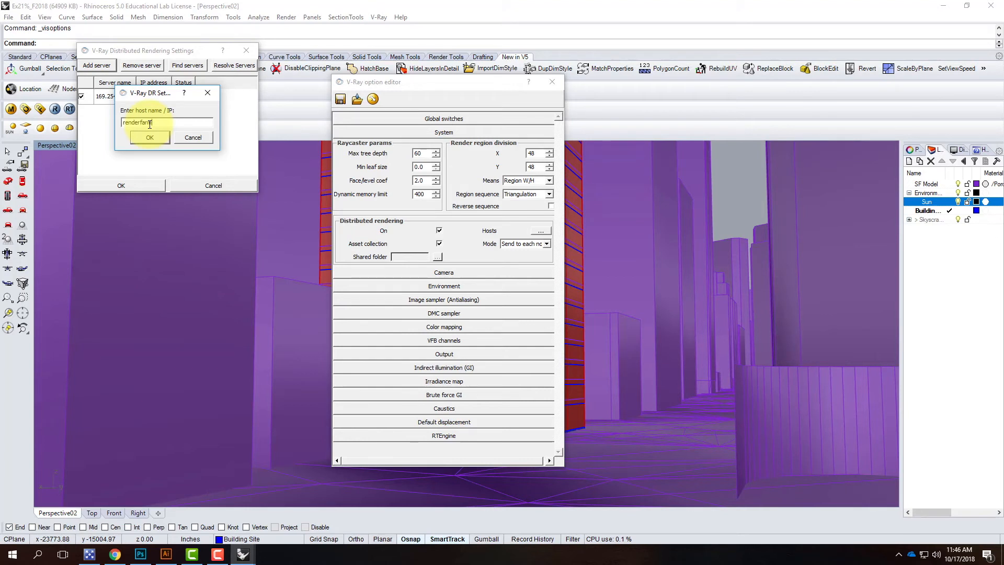
pyautogui.click(151, 137)
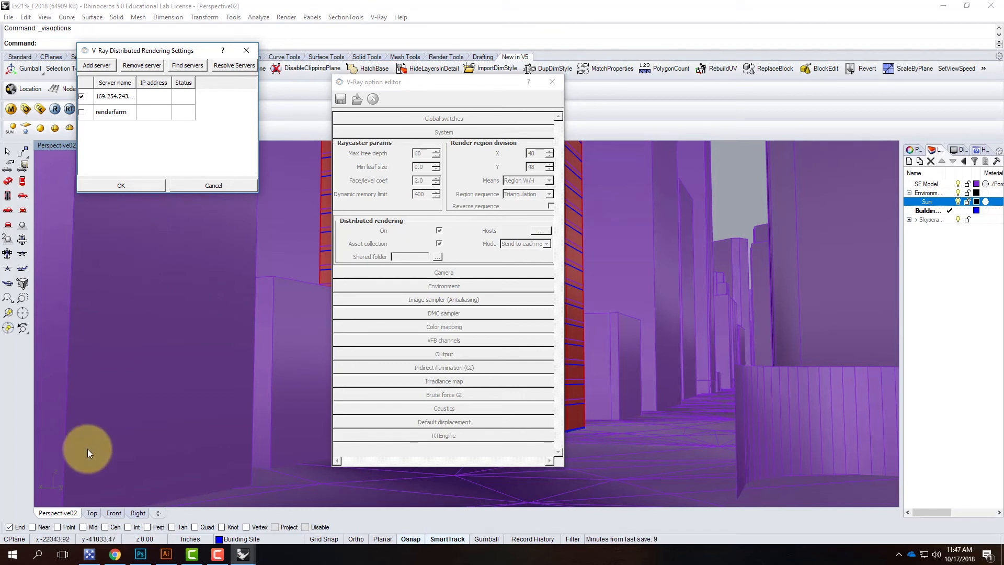
# Step: Run ipconfig in a Command Prompt to look up the computer's IPv4 address, and minimize the console
pyautogui.click(40, 553)
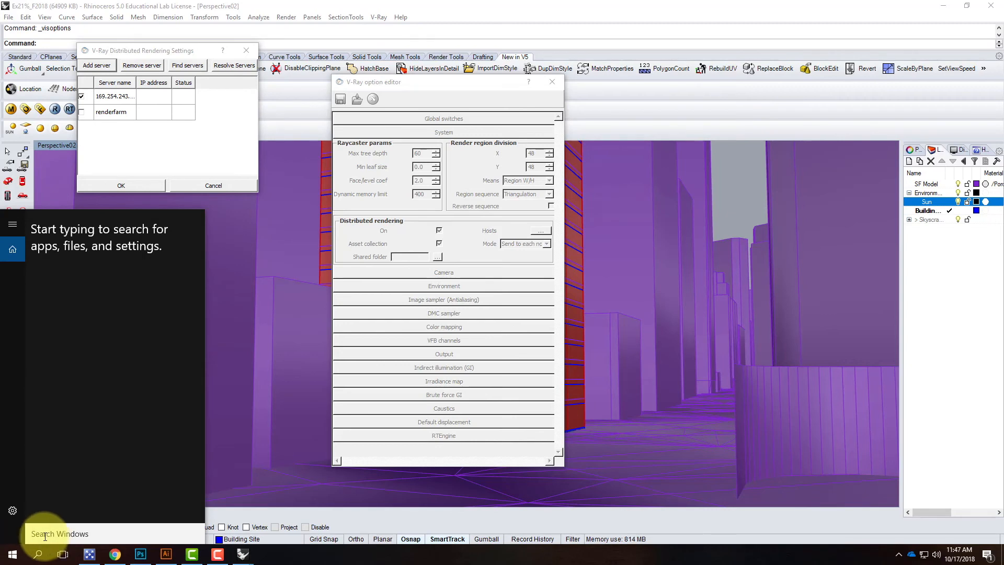
pyautogui.write('cmd')
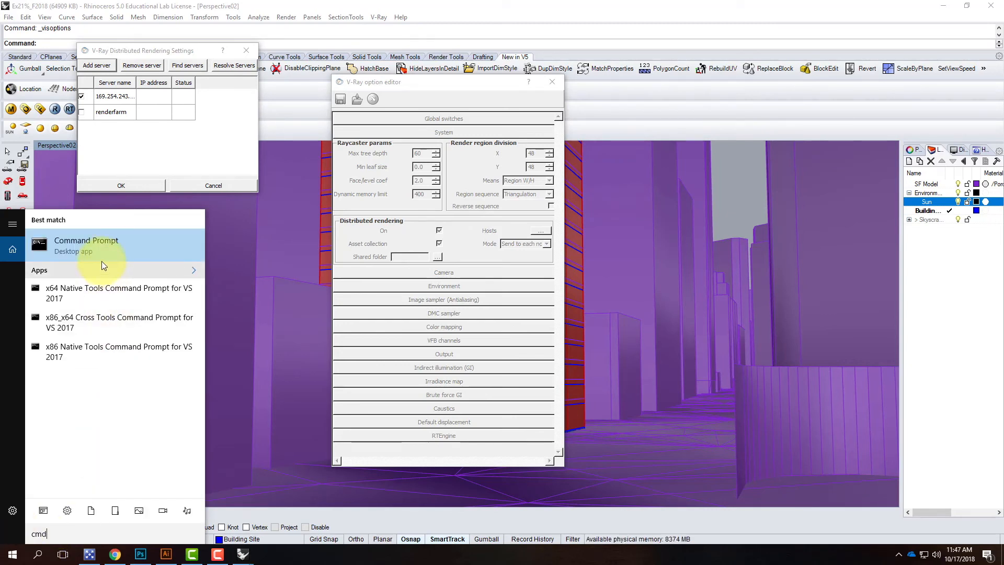
pyautogui.click(105, 253)
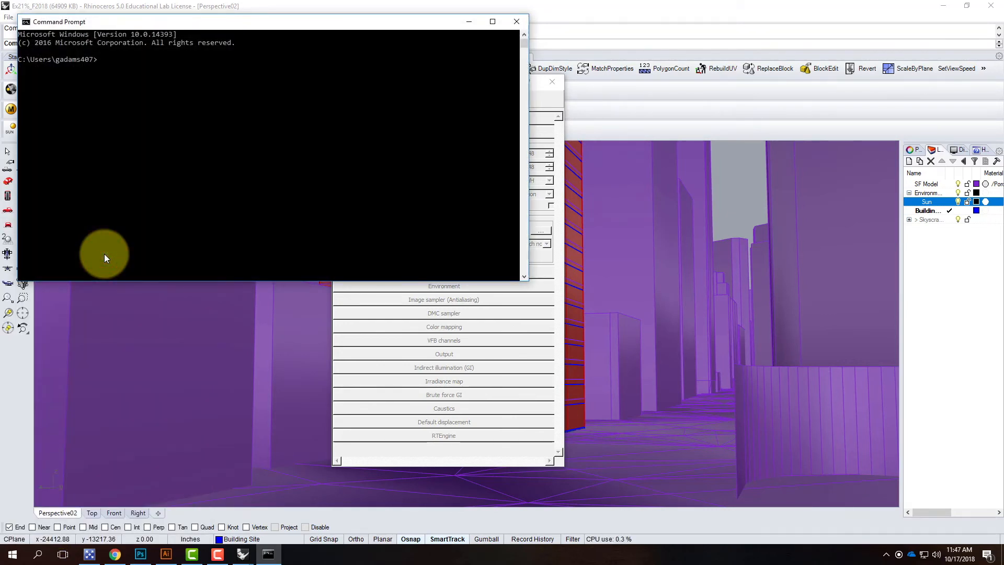
pyautogui.write('ipconfig')
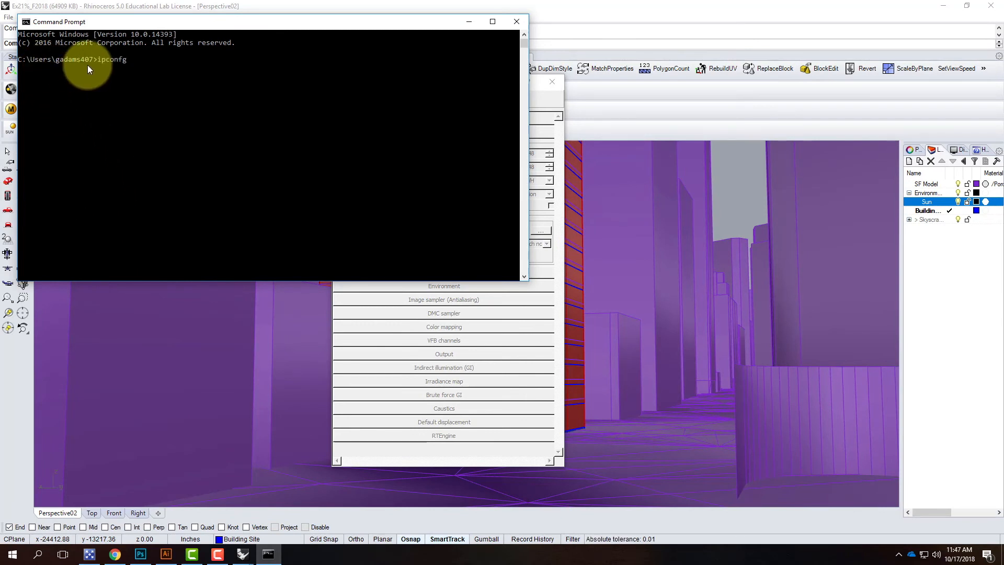
pyautogui.press('Return')
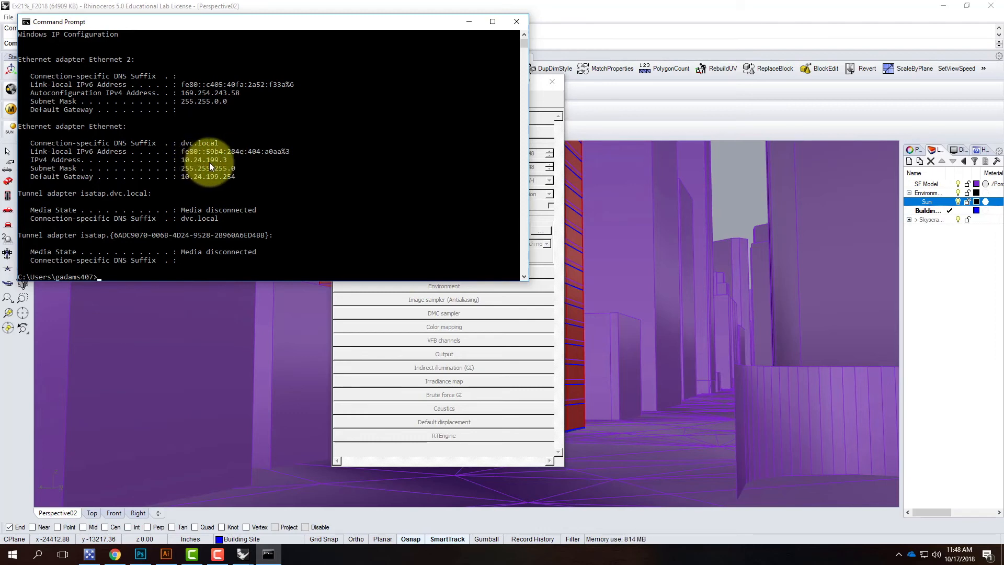
pyautogui.click(474, 22)
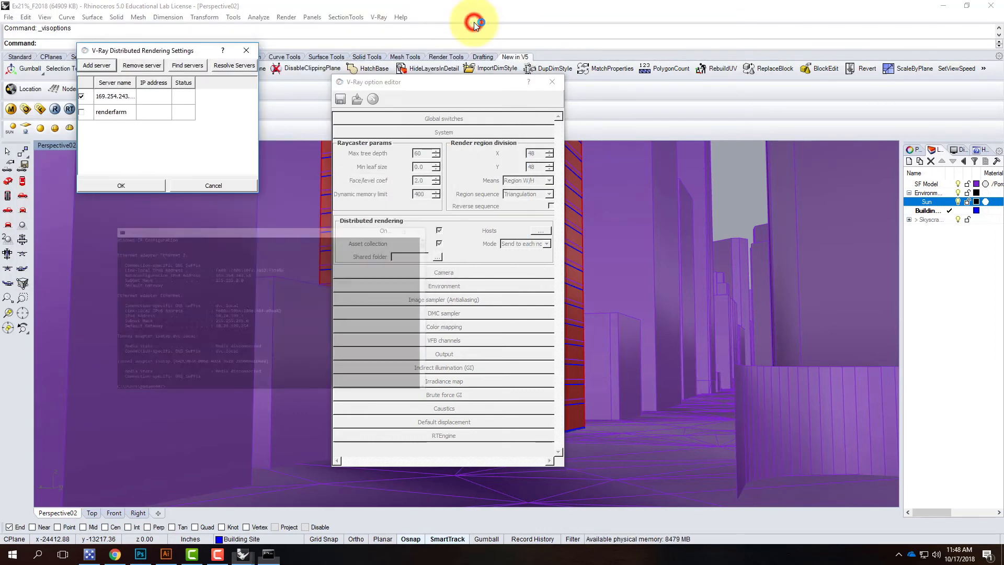
# Step: Add the servers 10.24.199.1 and 10.24.199.2 to the V-Ray distributed rendering server list
pyautogui.click(97, 65)
pyautogui.write('10.24.1969')
pyautogui.press('BackSpace')
pyautogui.write('99.')
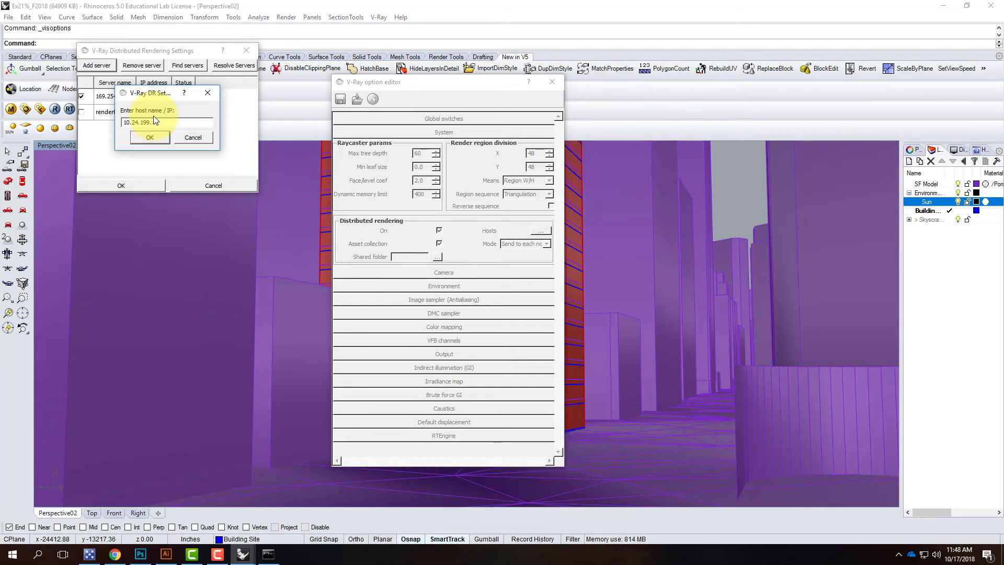
pyautogui.write('1')
pyautogui.click(151, 138)
pyautogui.click(112, 69)
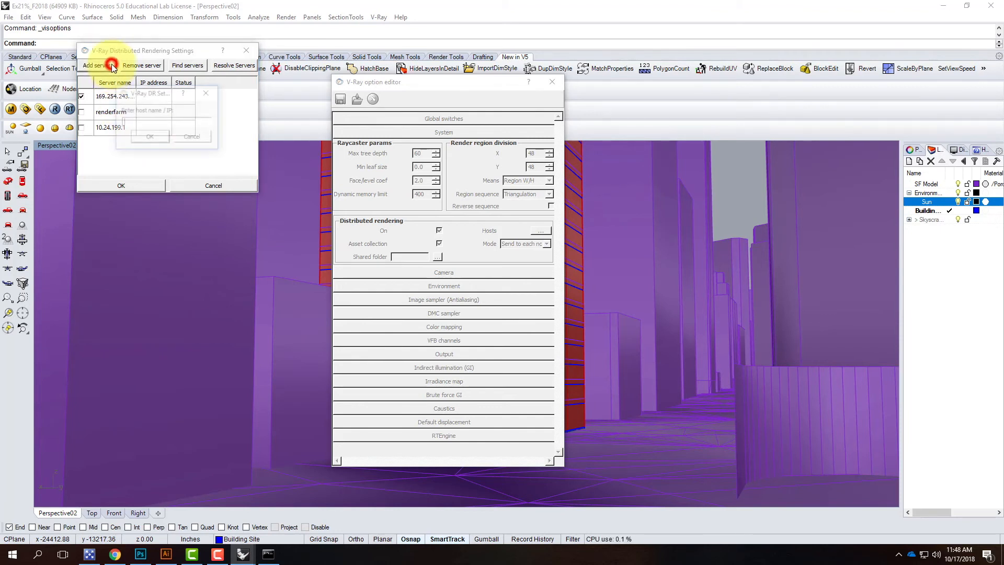
pyautogui.write('10.2')
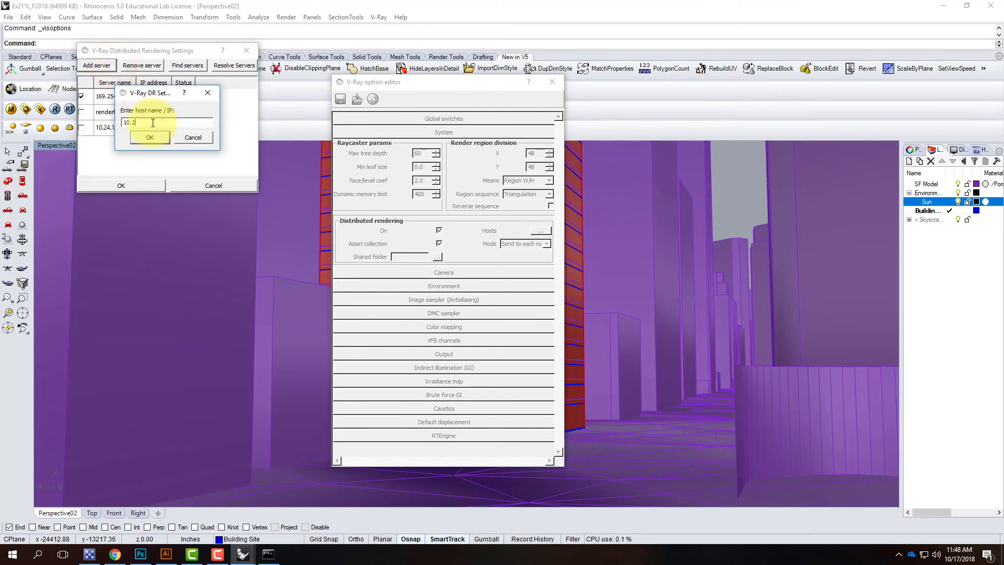
pyautogui.write('4.199.2')
pyautogui.click(150, 137)
# Step: Add the servers 10.24.199.12 and 10.24.199.32 to the distributed rendering server list
pyautogui.click(96, 65)
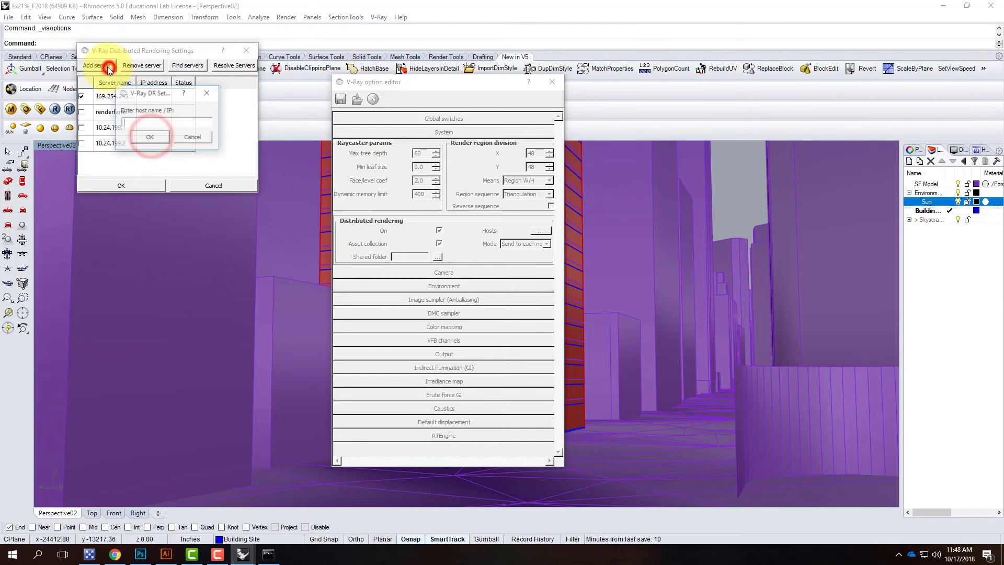
pyautogui.write('10.24.199.12')
pyautogui.click(148, 137)
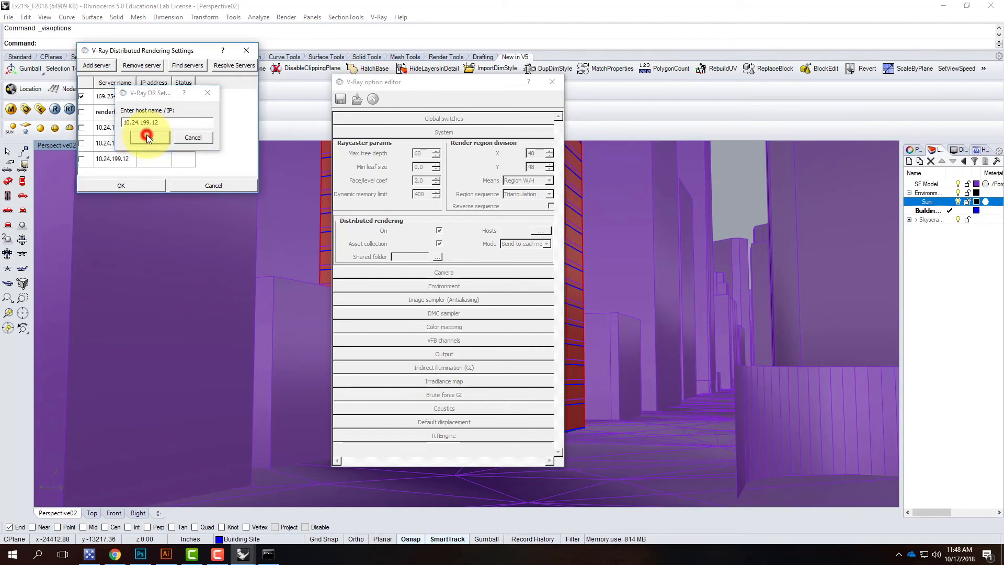
pyautogui.click(97, 65)
pyautogui.write('10.24.199.32')
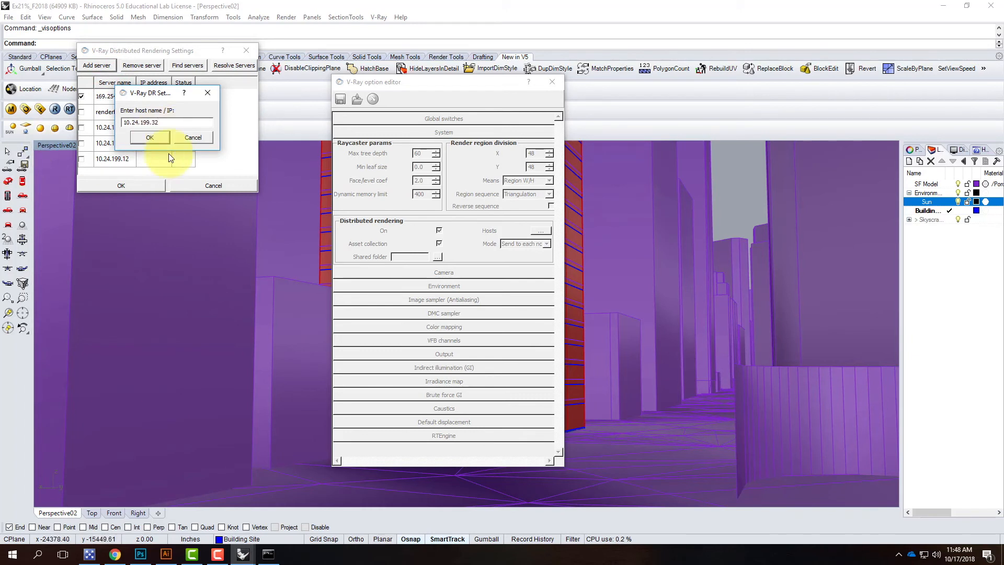
pyautogui.click(154, 138)
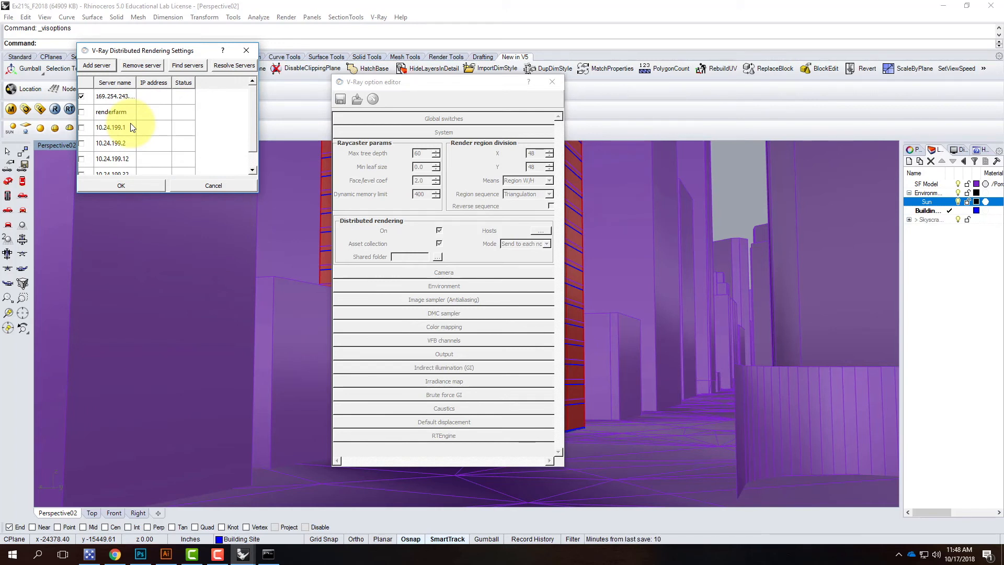
# Step: Enable the renderfarm server and the four added 10.24.199.x servers for distributed rendering
pyautogui.scroll(-1, 150, 123)
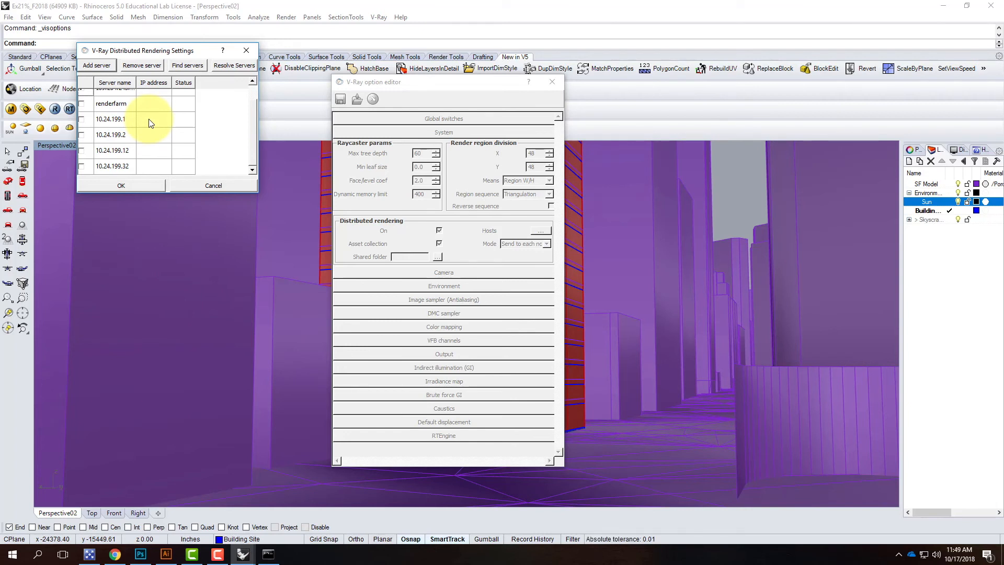
pyautogui.scroll(1, 119, 124)
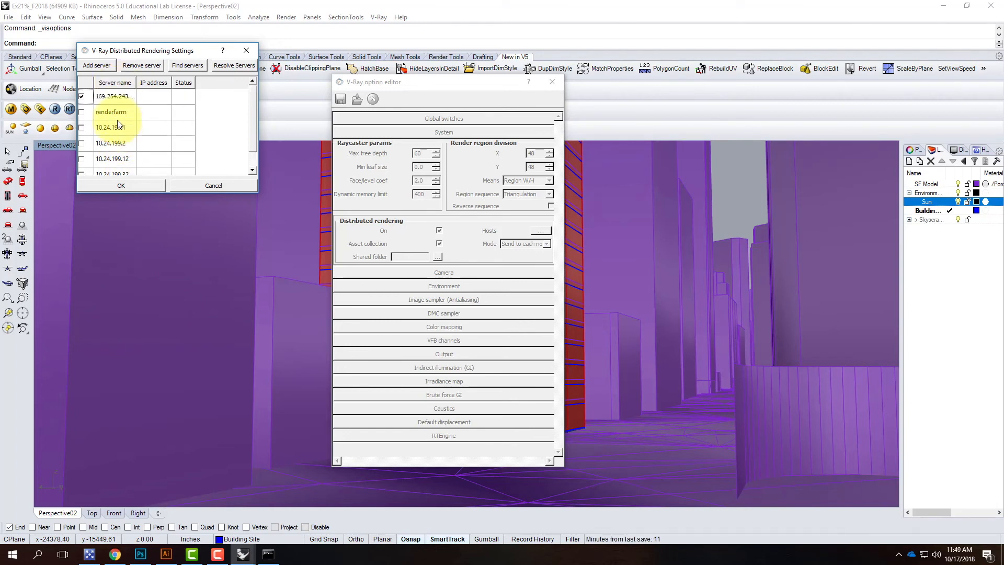
pyautogui.click(82, 112)
pyautogui.click(81, 127)
pyautogui.click(82, 142)
pyautogui.click(82, 158)
pyautogui.click(82, 173)
pyautogui.scroll(-1, 116, 115)
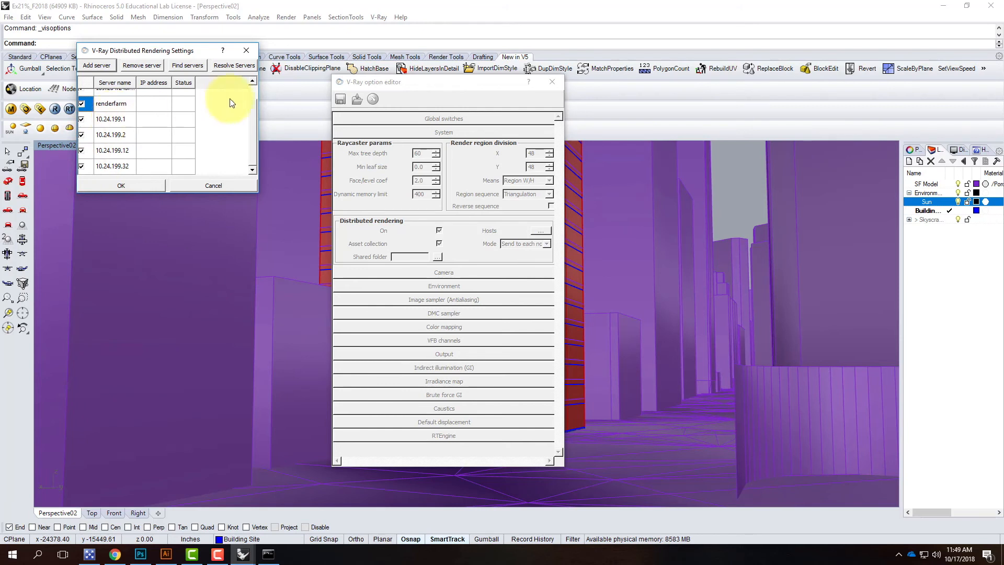
# Step: Resolve the IP addresses of the listed render servers and accept the distributed rendering settings
pyautogui.click(235, 66)
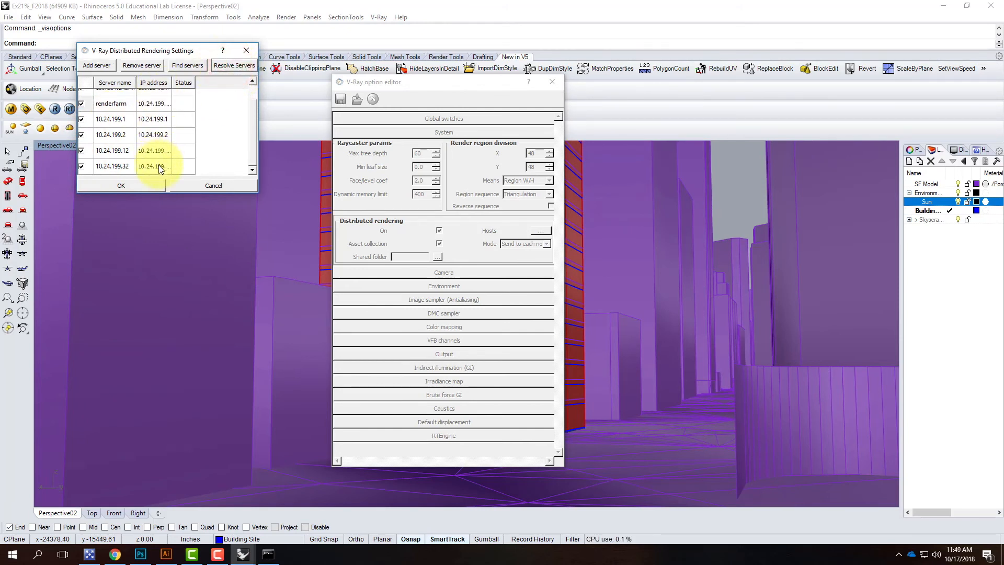
pyautogui.scroll(1, 163, 158)
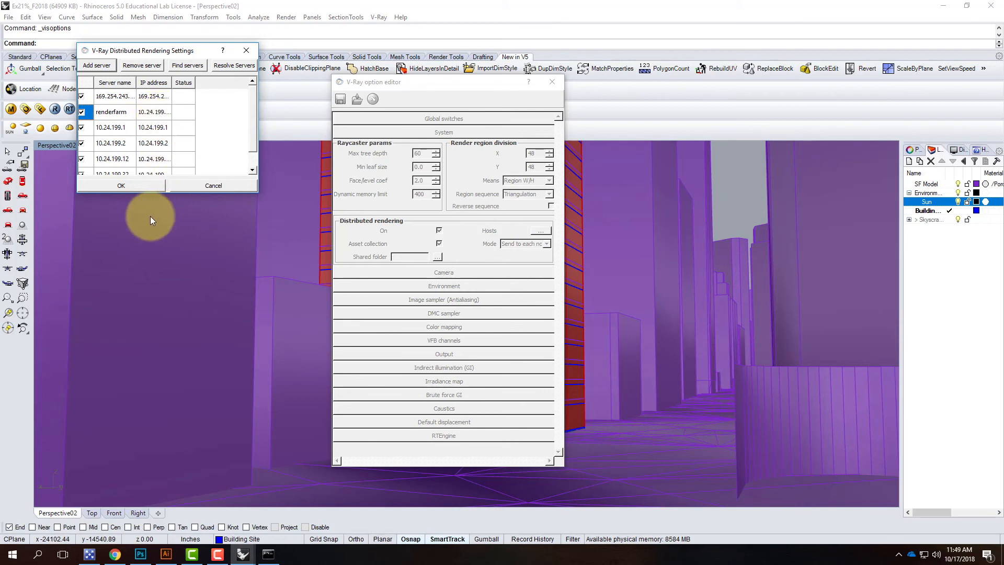
pyautogui.click(122, 185)
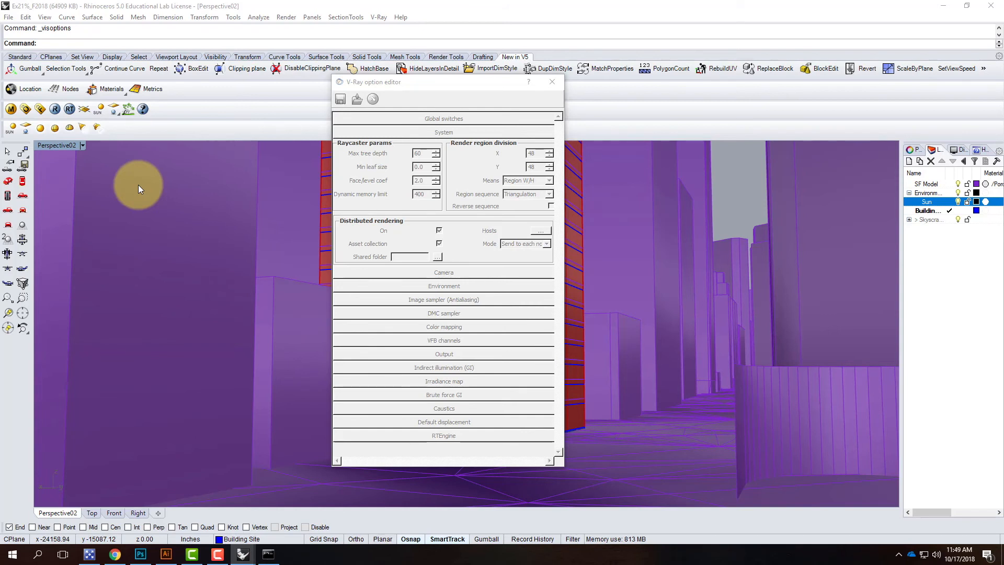
# Step: Start a V-Ray render of the Perspective02 view and move the frame buffer clear of the progress window
pyautogui.click(488, 83)
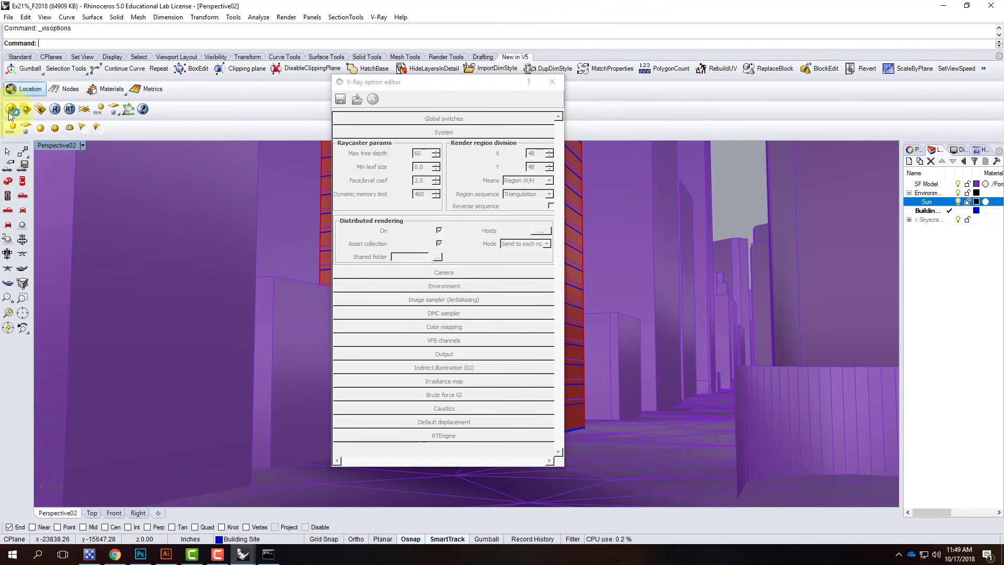
pyautogui.click(55, 111)
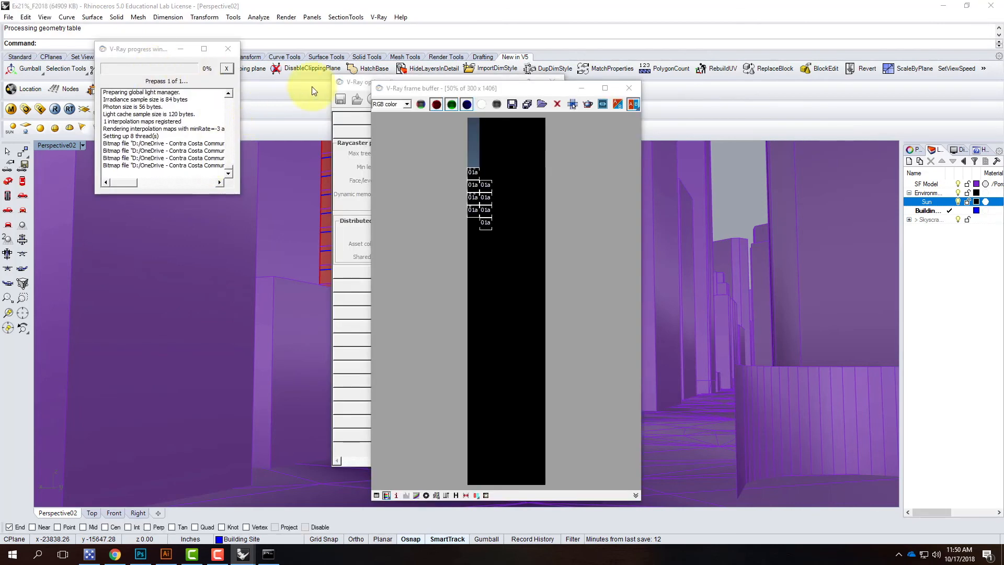
pyautogui.moveTo(462, 87); pyautogui.dragTo(605, 44)
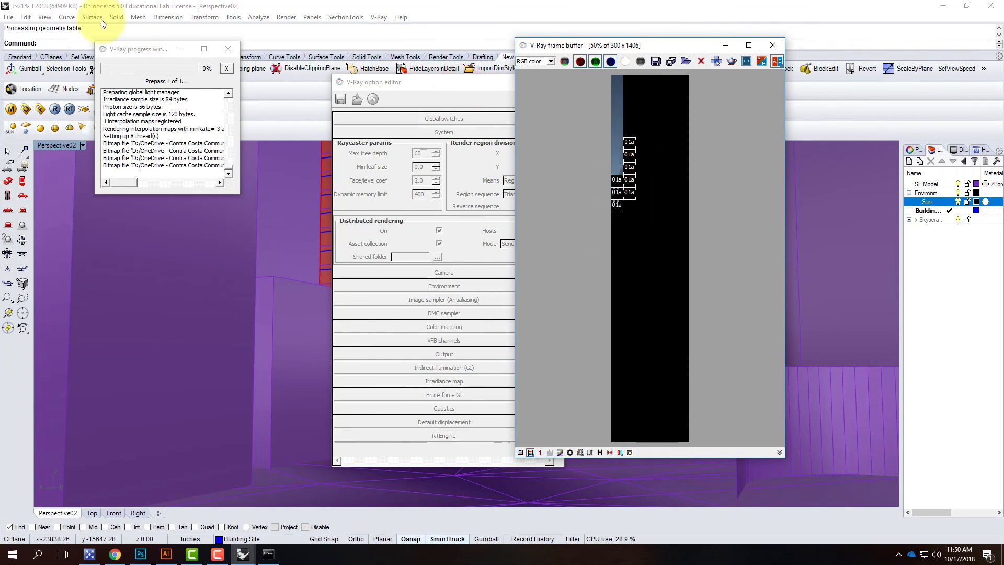
# Step: Enlarge the V-Ray progress window and read through its log for the render host connections
pyautogui.click(137, 49)
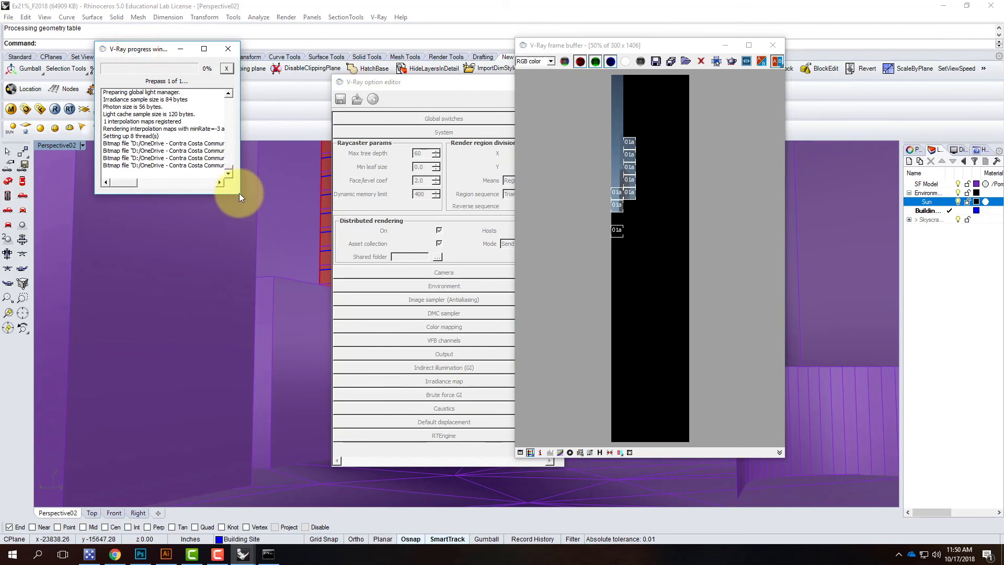
pyautogui.moveTo(240, 193); pyautogui.dragTo(511, 459)
pyautogui.scroll(20, 265, 237)
pyautogui.scroll(-12, 265, 237)
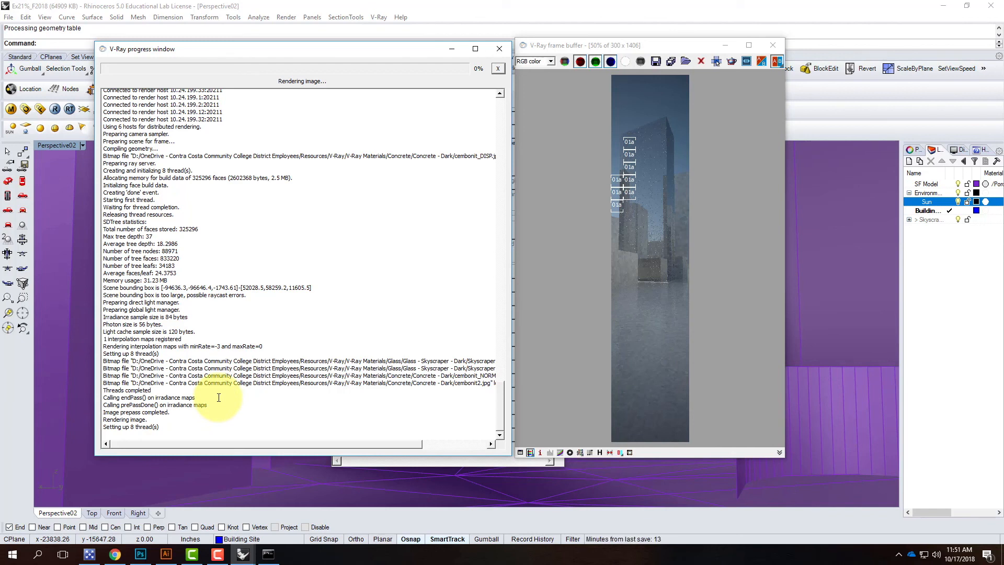
# Step: Zoom in and out of the rendering image in the frame buffer to examine the host names on the render buckets
pyautogui.click(623, 43)
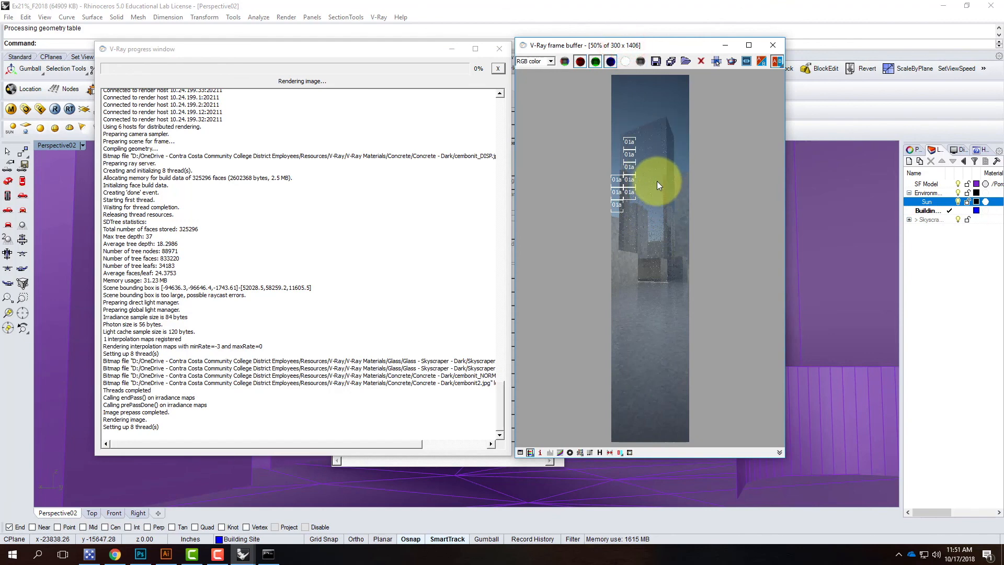
pyautogui.scroll(2, 657, 181)
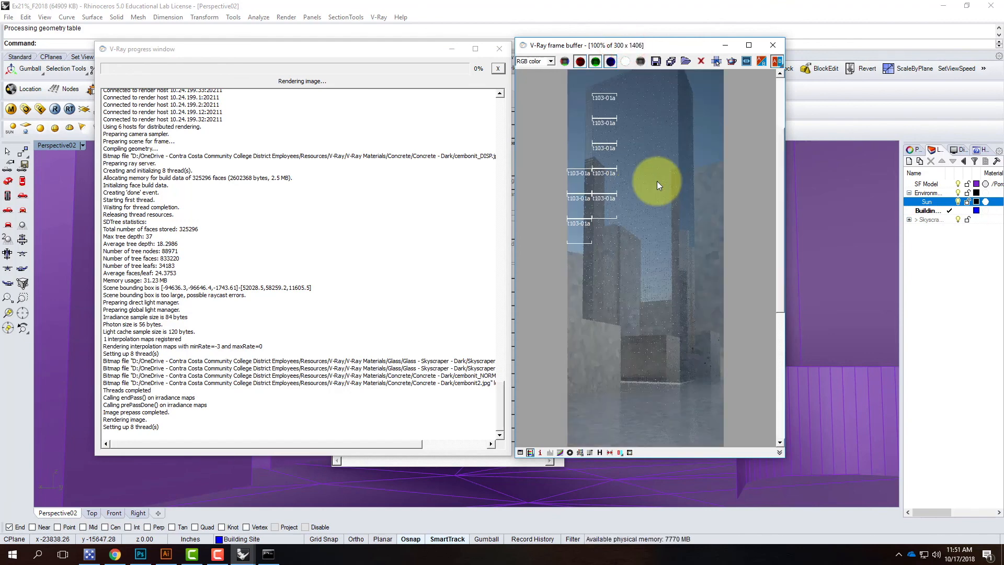
pyautogui.scroll(-1, 657, 181)
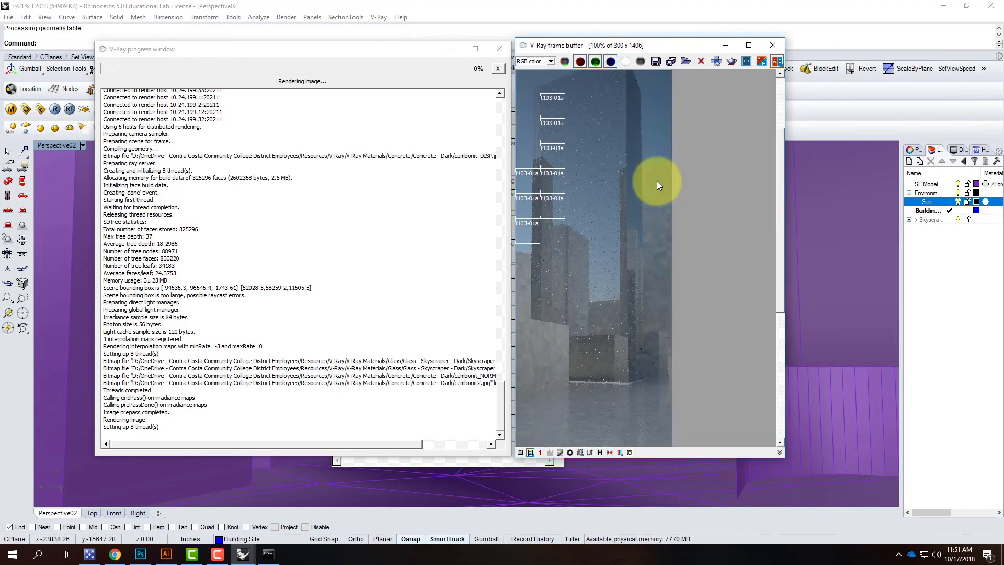
pyautogui.scroll(2, 535, 114)
pyautogui.click(577, 201)
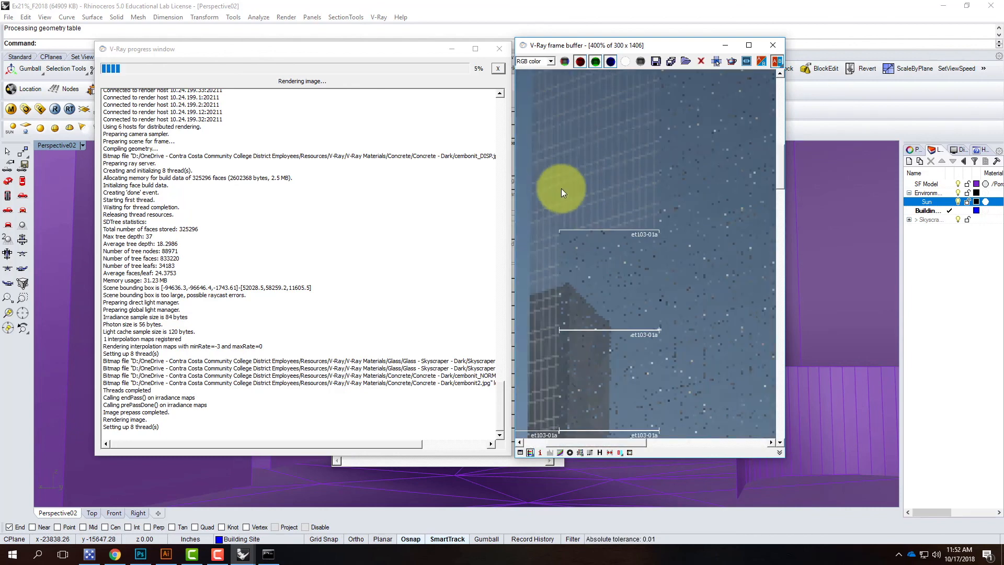
pyautogui.scroll(-3, 636, 202)
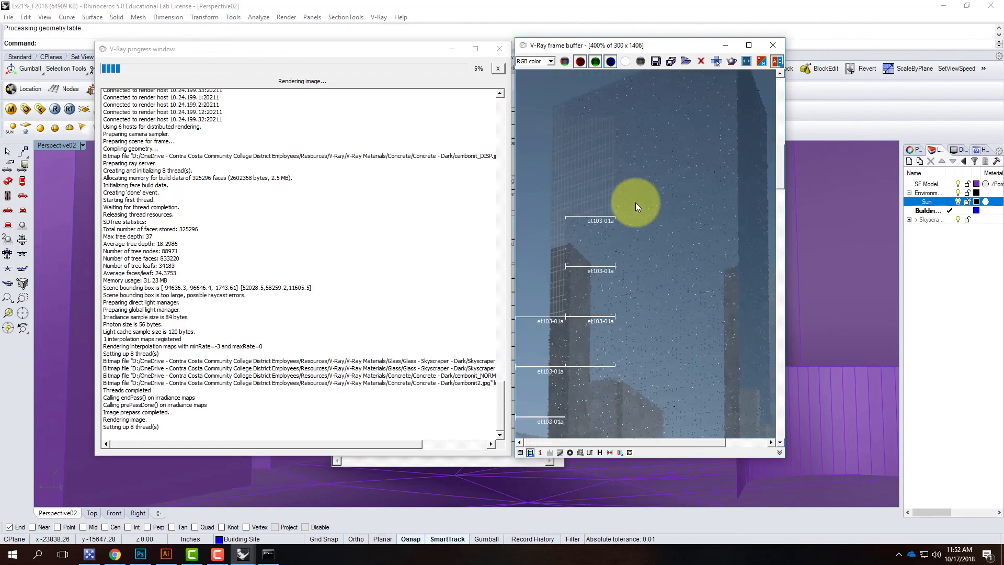